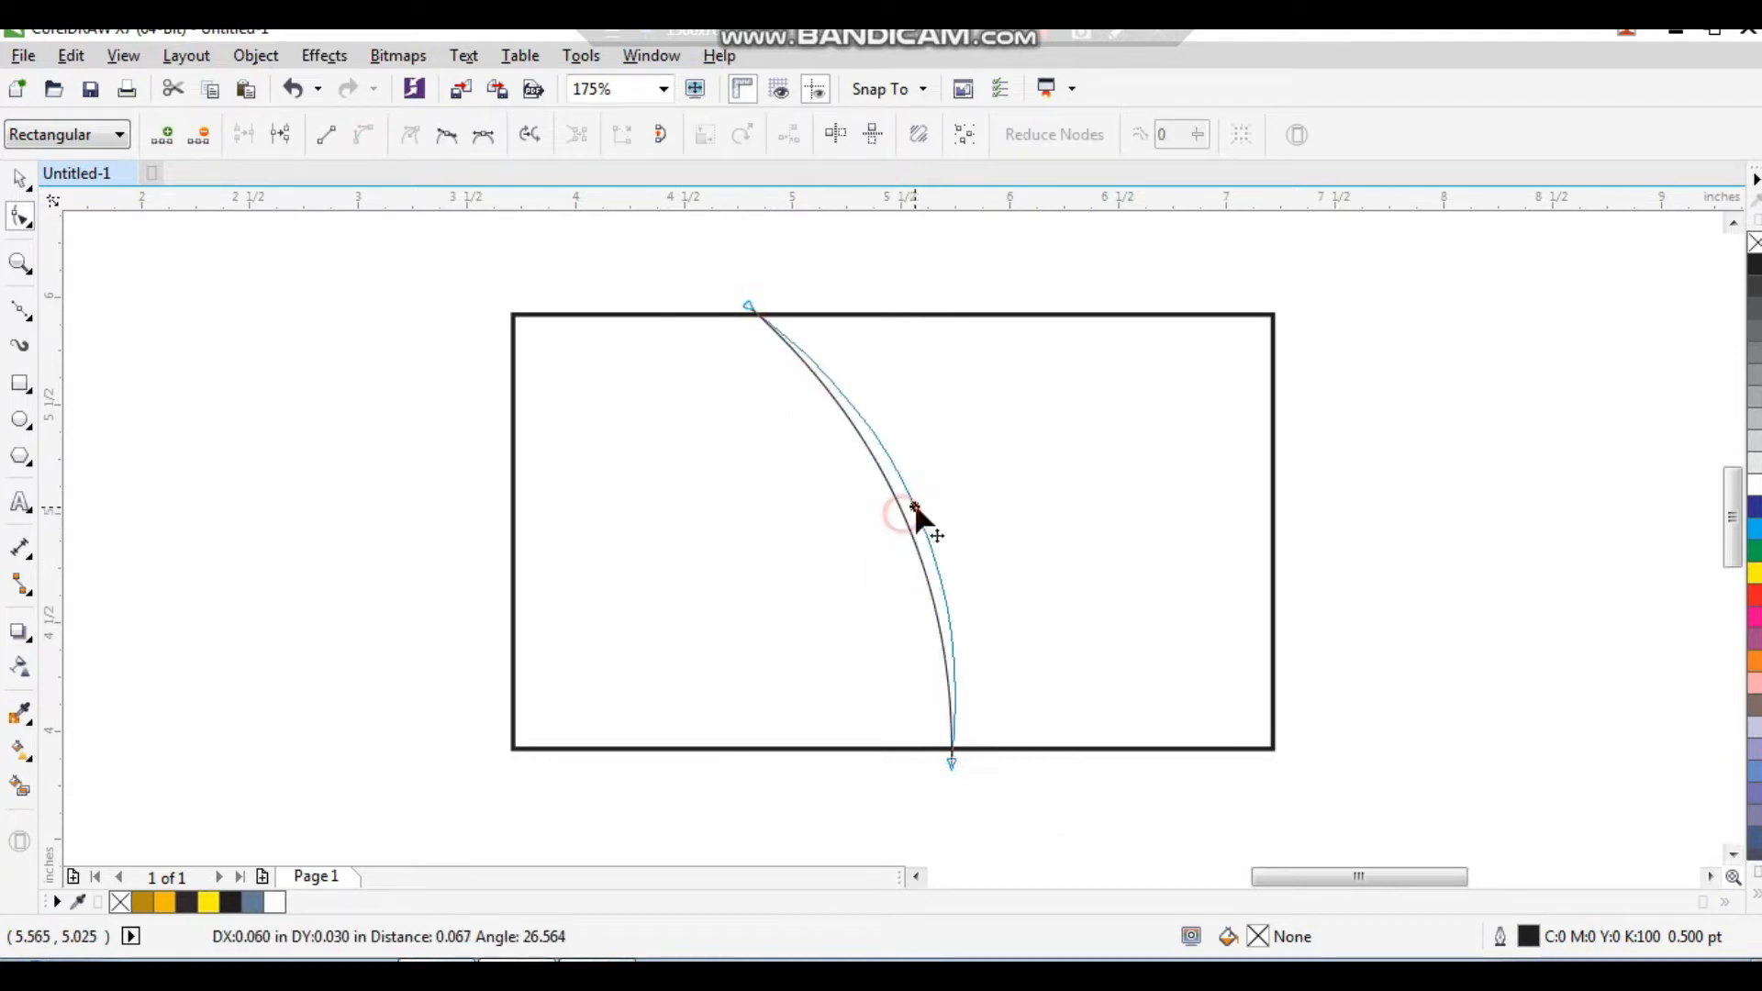
Step: Place a copy of the curve to its right at about X 5.73 in and attach the copy's upper end to the original curve
key("space")
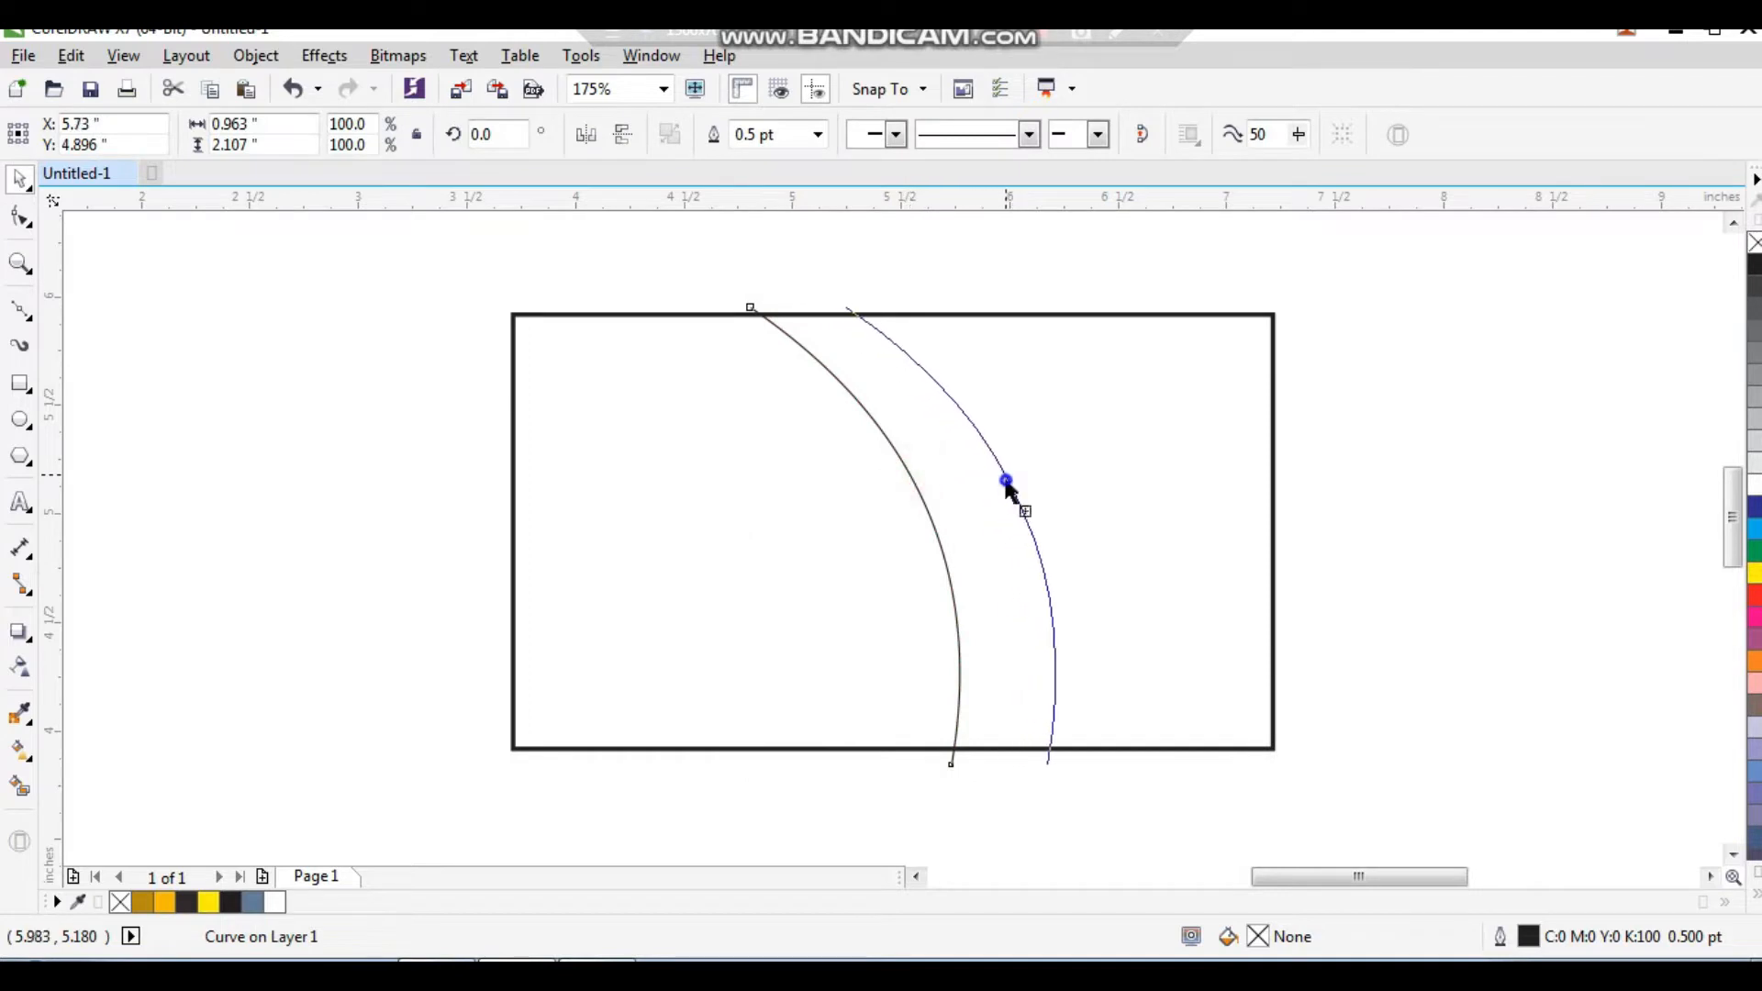
key("space")
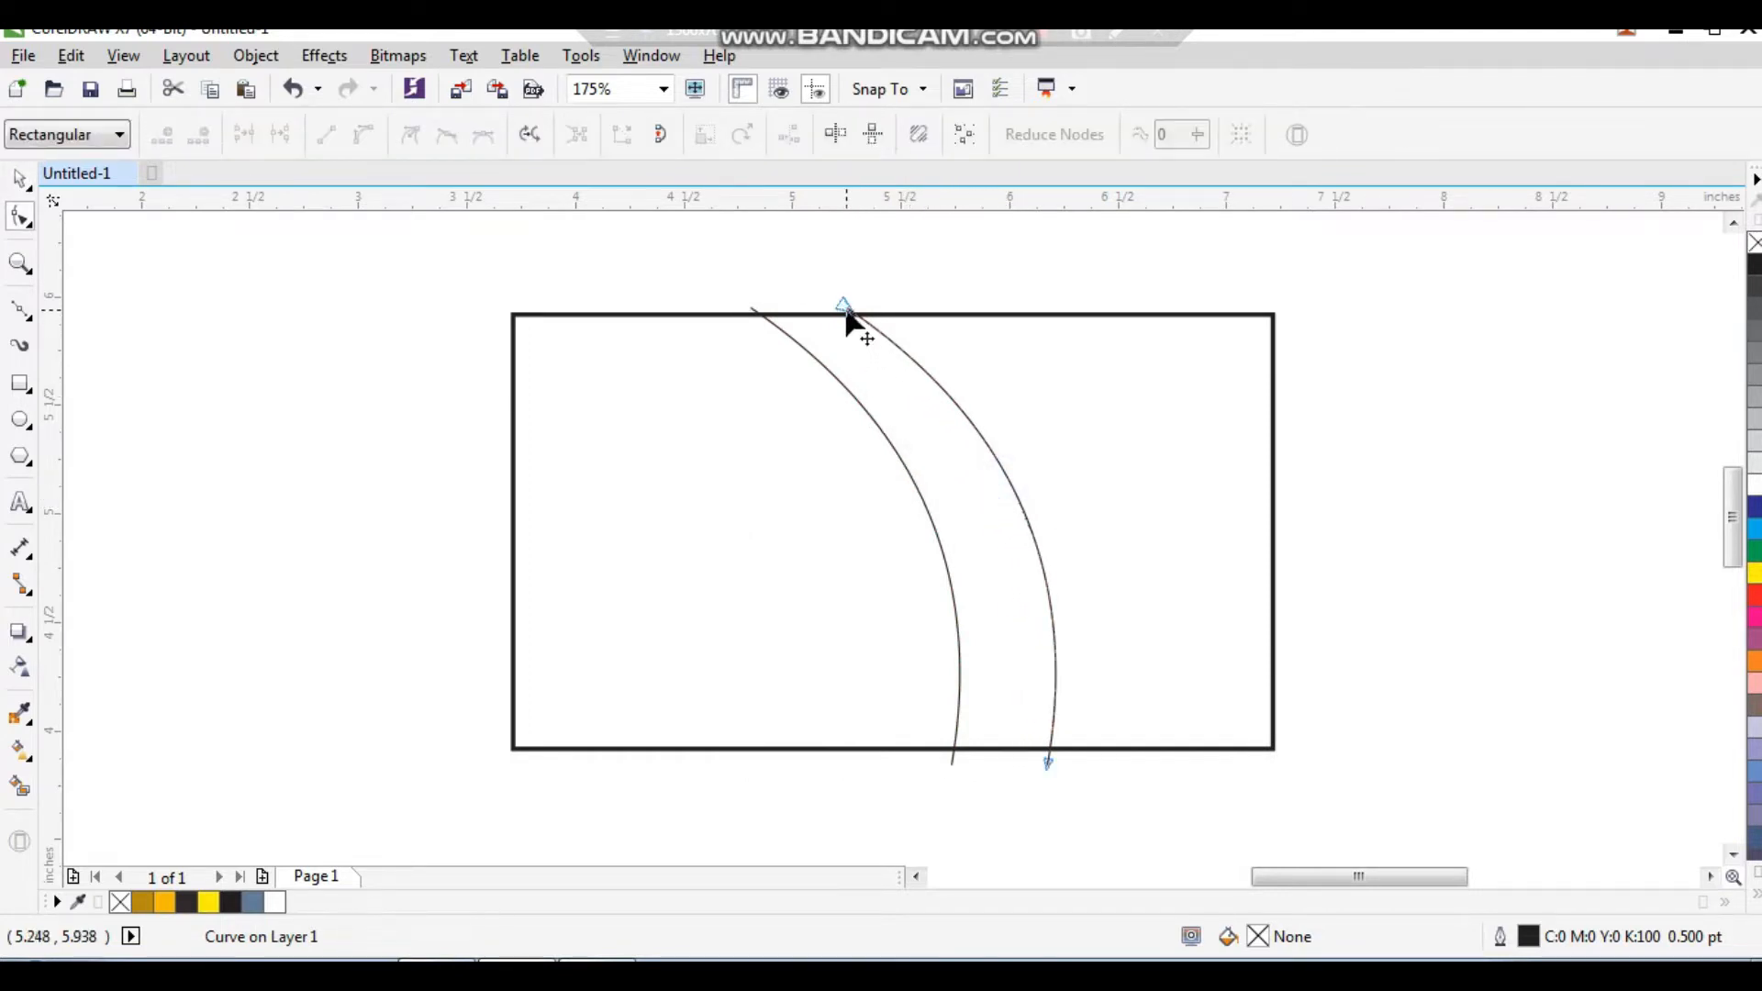
left_click_drag(846, 314, 830, 358)
scroll(830, 358, "up", 5)
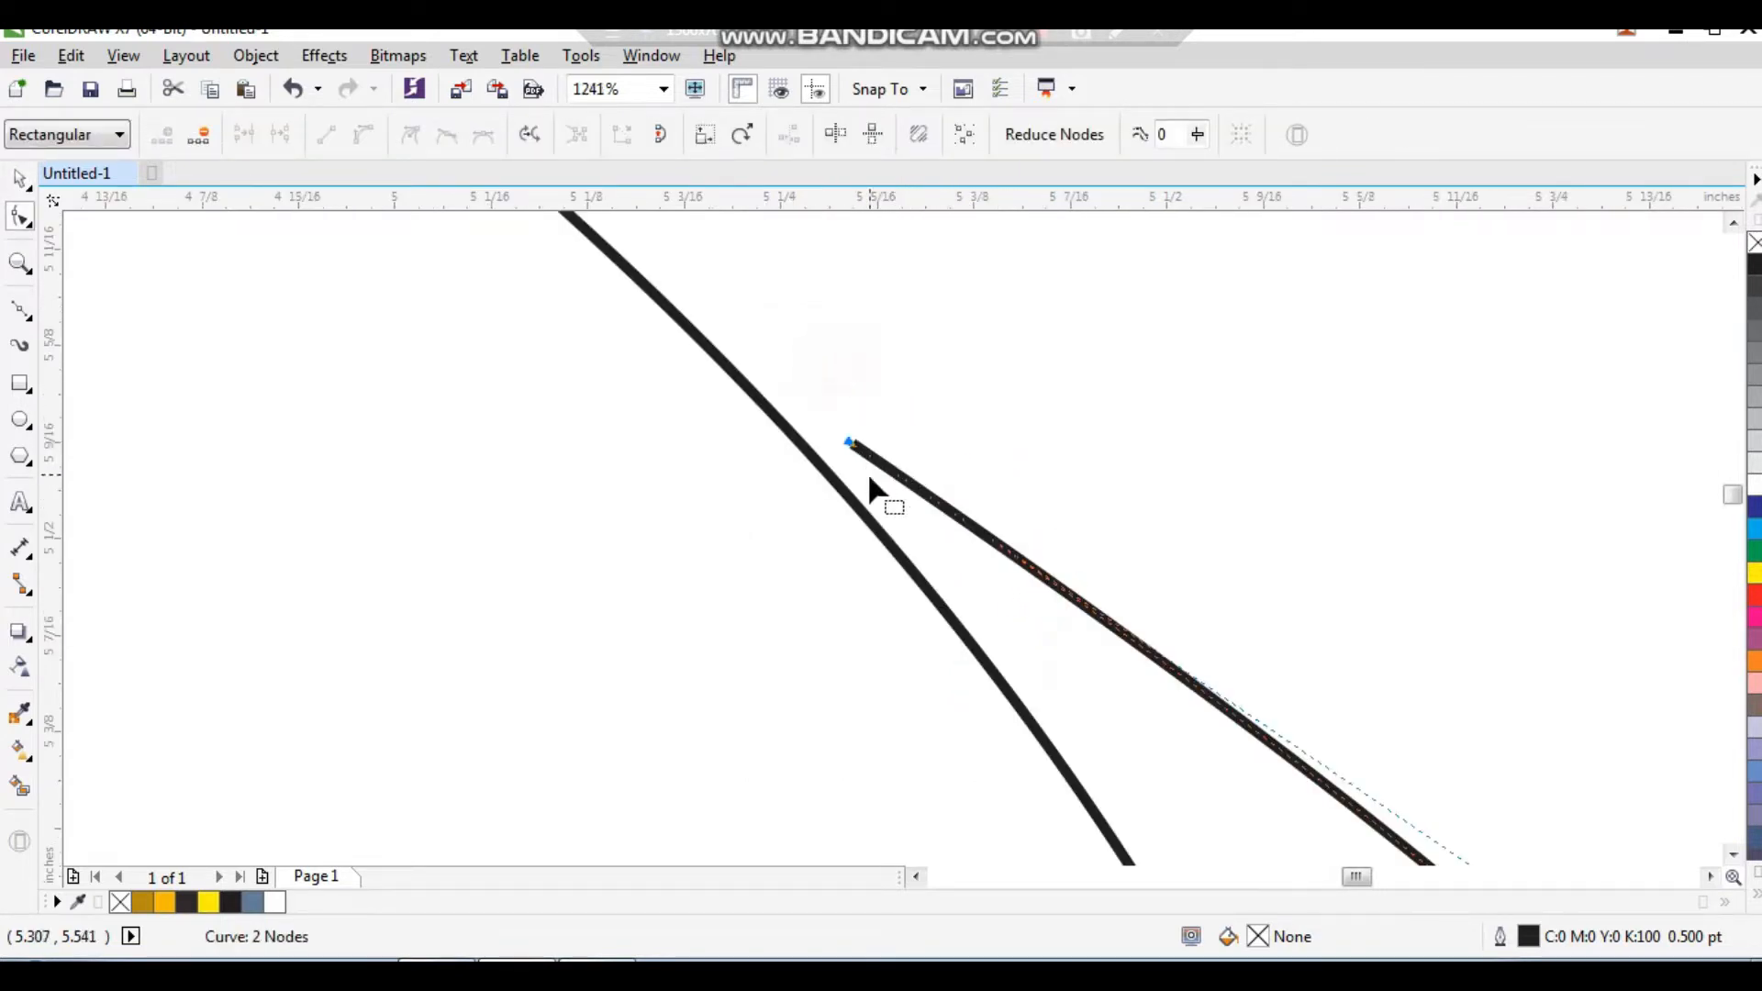
left_click_drag(852, 448, 1079, 740)
Step: Reshape the copied curve with both control handles so that it bulges more fully toward the upper right
scroll(816, 422, "down", 5)
left_click_drag(1029, 483, 1044, 456)
left_click_drag(1114, 588, 1125, 563)
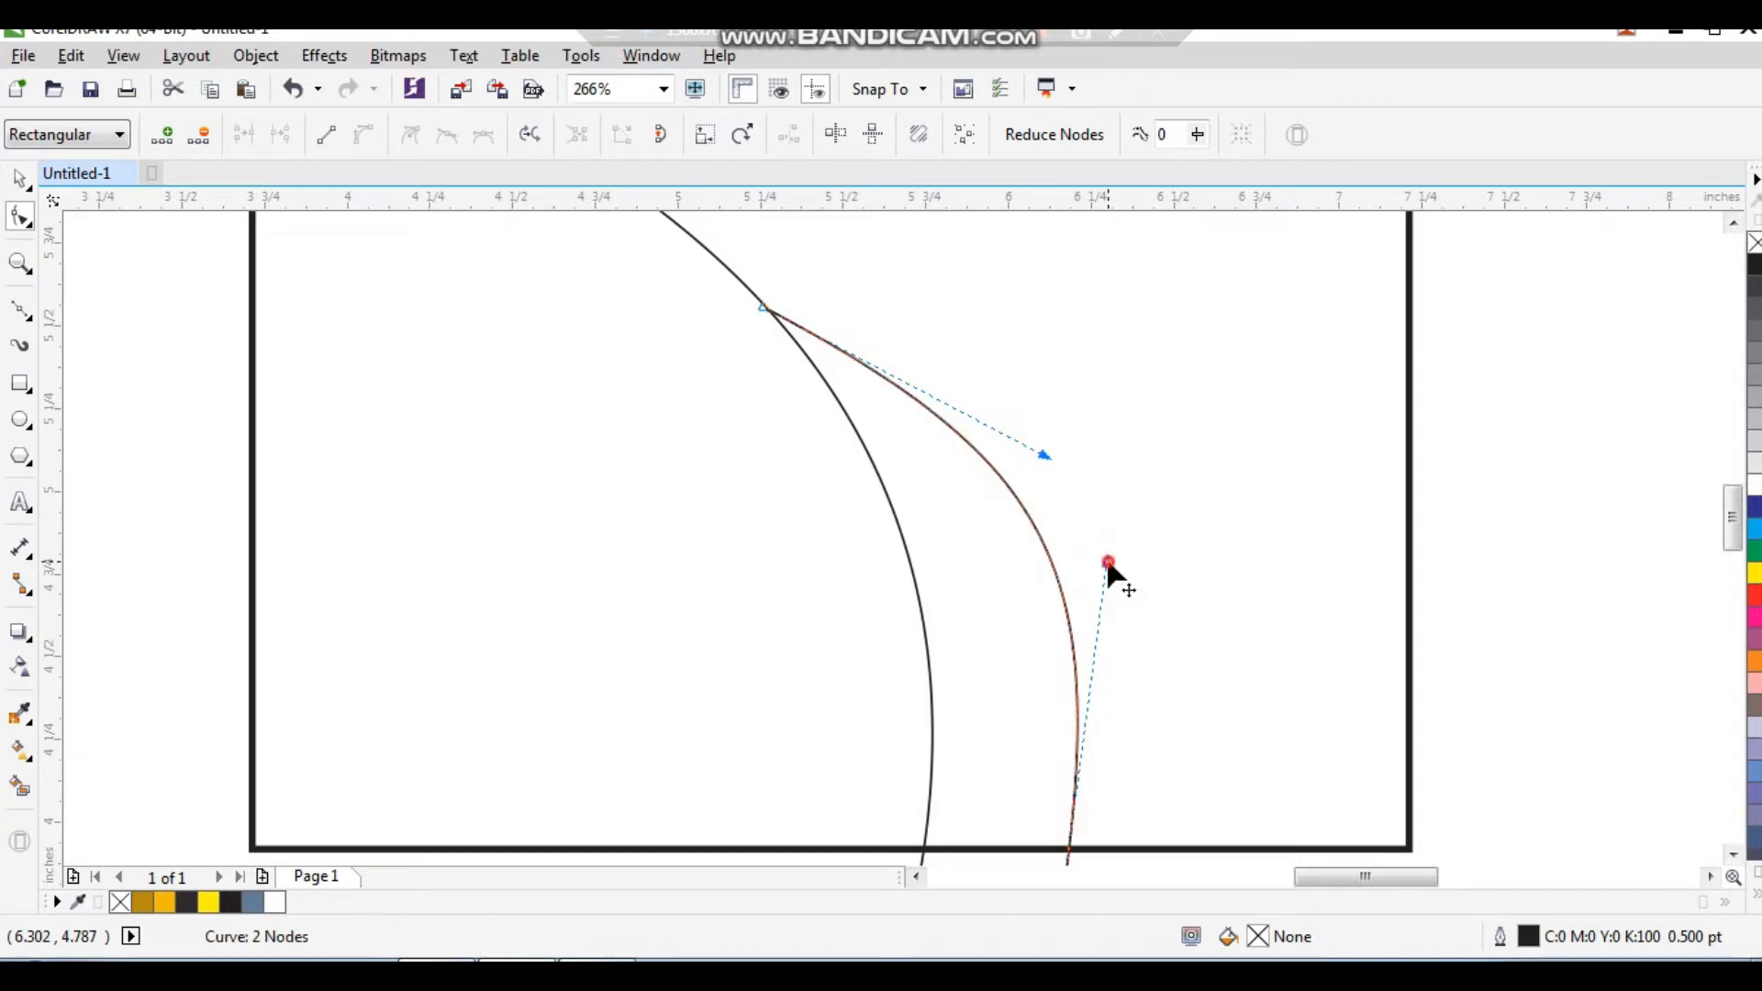
left_click_drag(1044, 456, 1050, 439)
key("space")
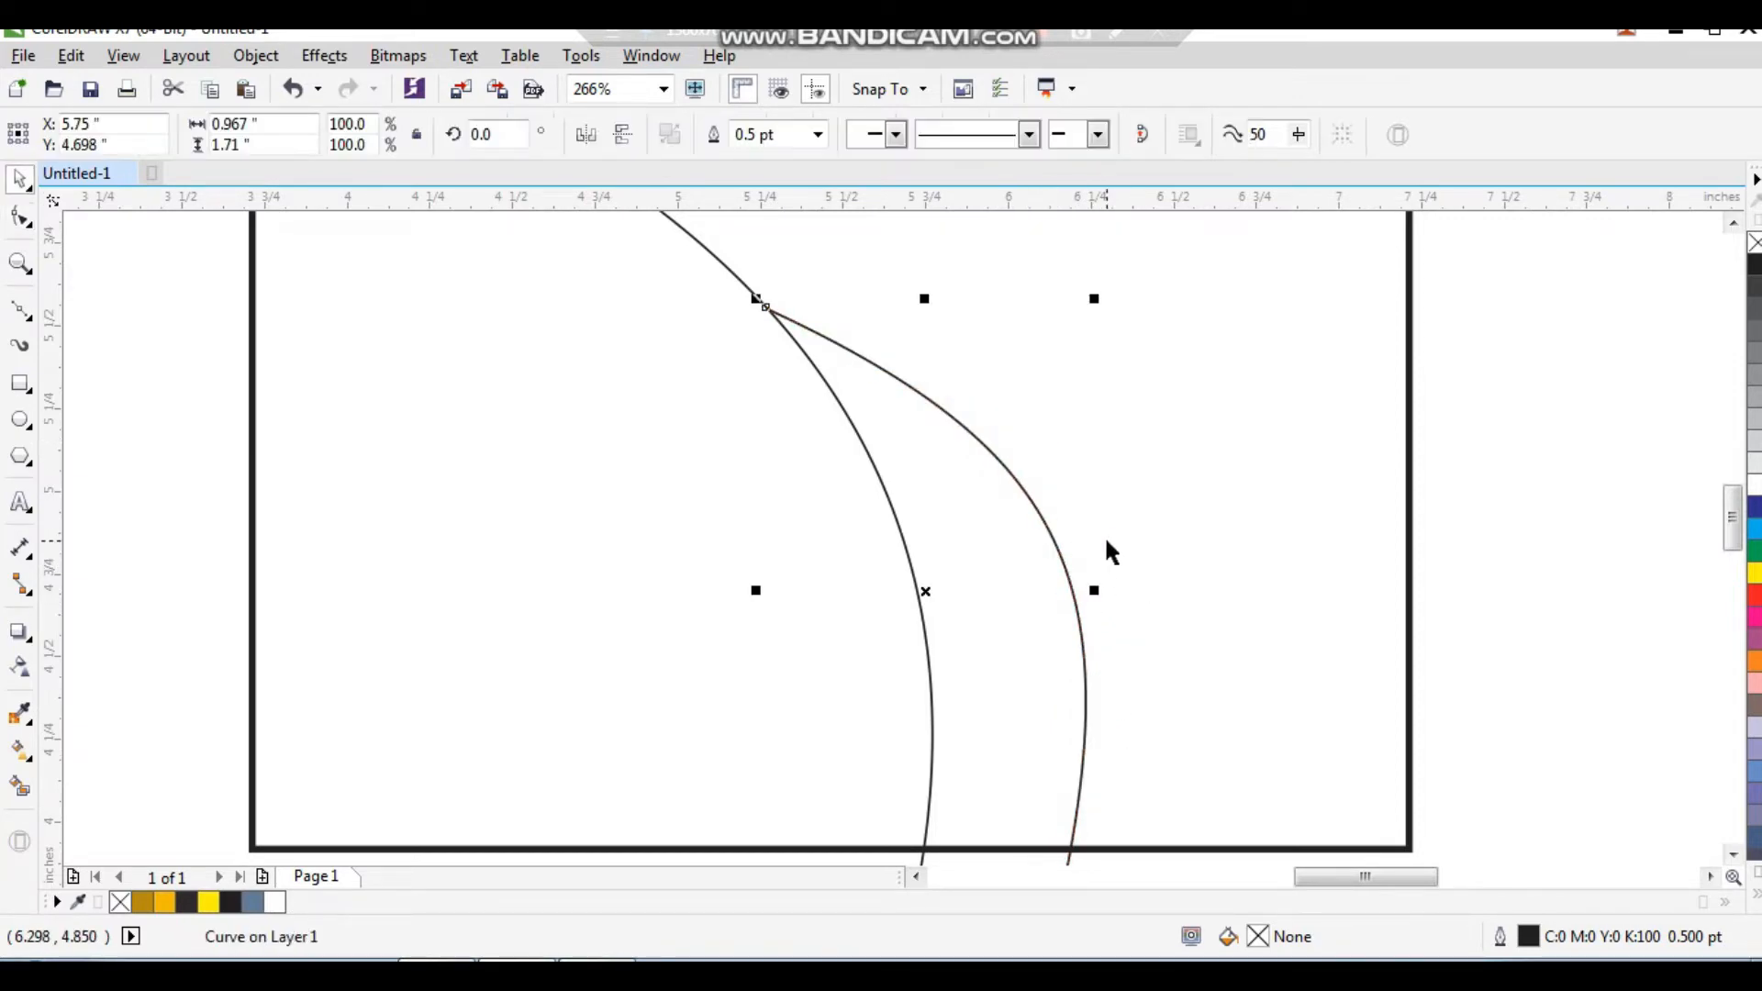
Step: Narrow the second curve horizontally to about 93.4% of its width, keeping its upper end on the first curve
scroll(1106, 542, "down", 2)
key("F2")
left_click_drag(1277, 352, 900, 681)
scroll(1035, 477, "down", 2)
key("F2")
left_click_drag(1092, 394, 789, 719)
left_click_drag(985, 530, 967, 527)
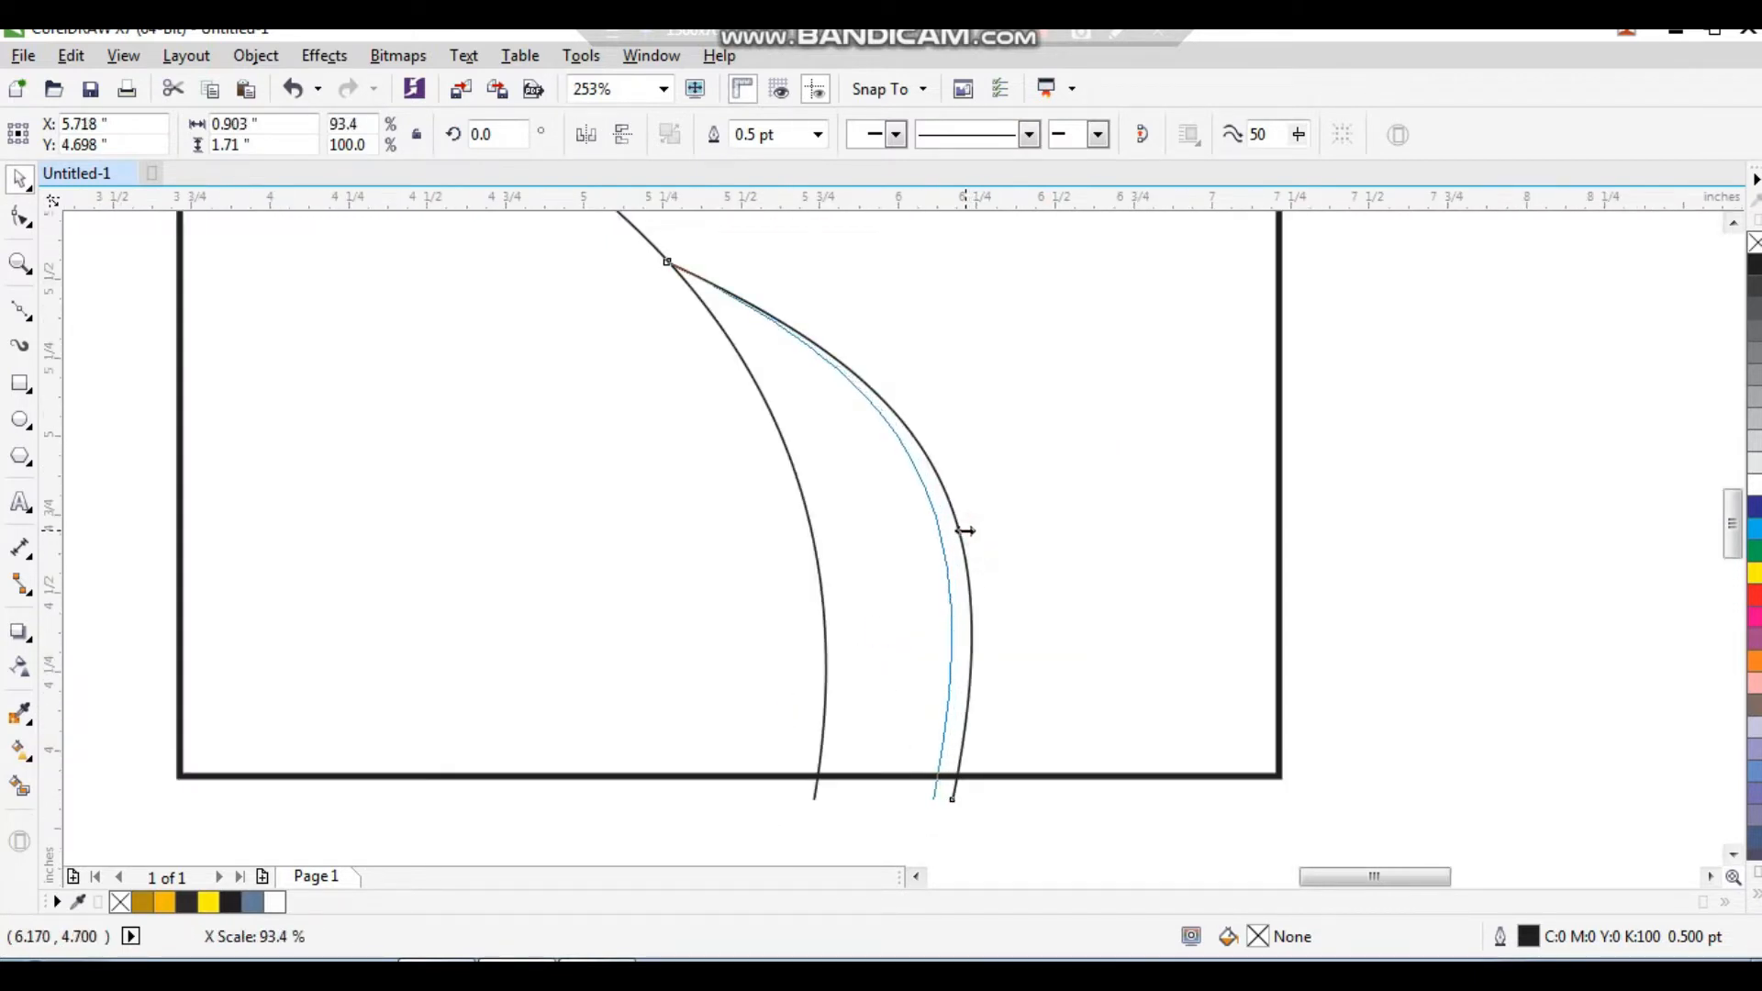
Step: Place a copy of the second curve to its right and shrink it to about 0.774 in wide and 1.467 in high, meeting the second curve
scroll(967, 527, "down", 2)
key("F2")
left_click_drag(722, 394, 994, 679)
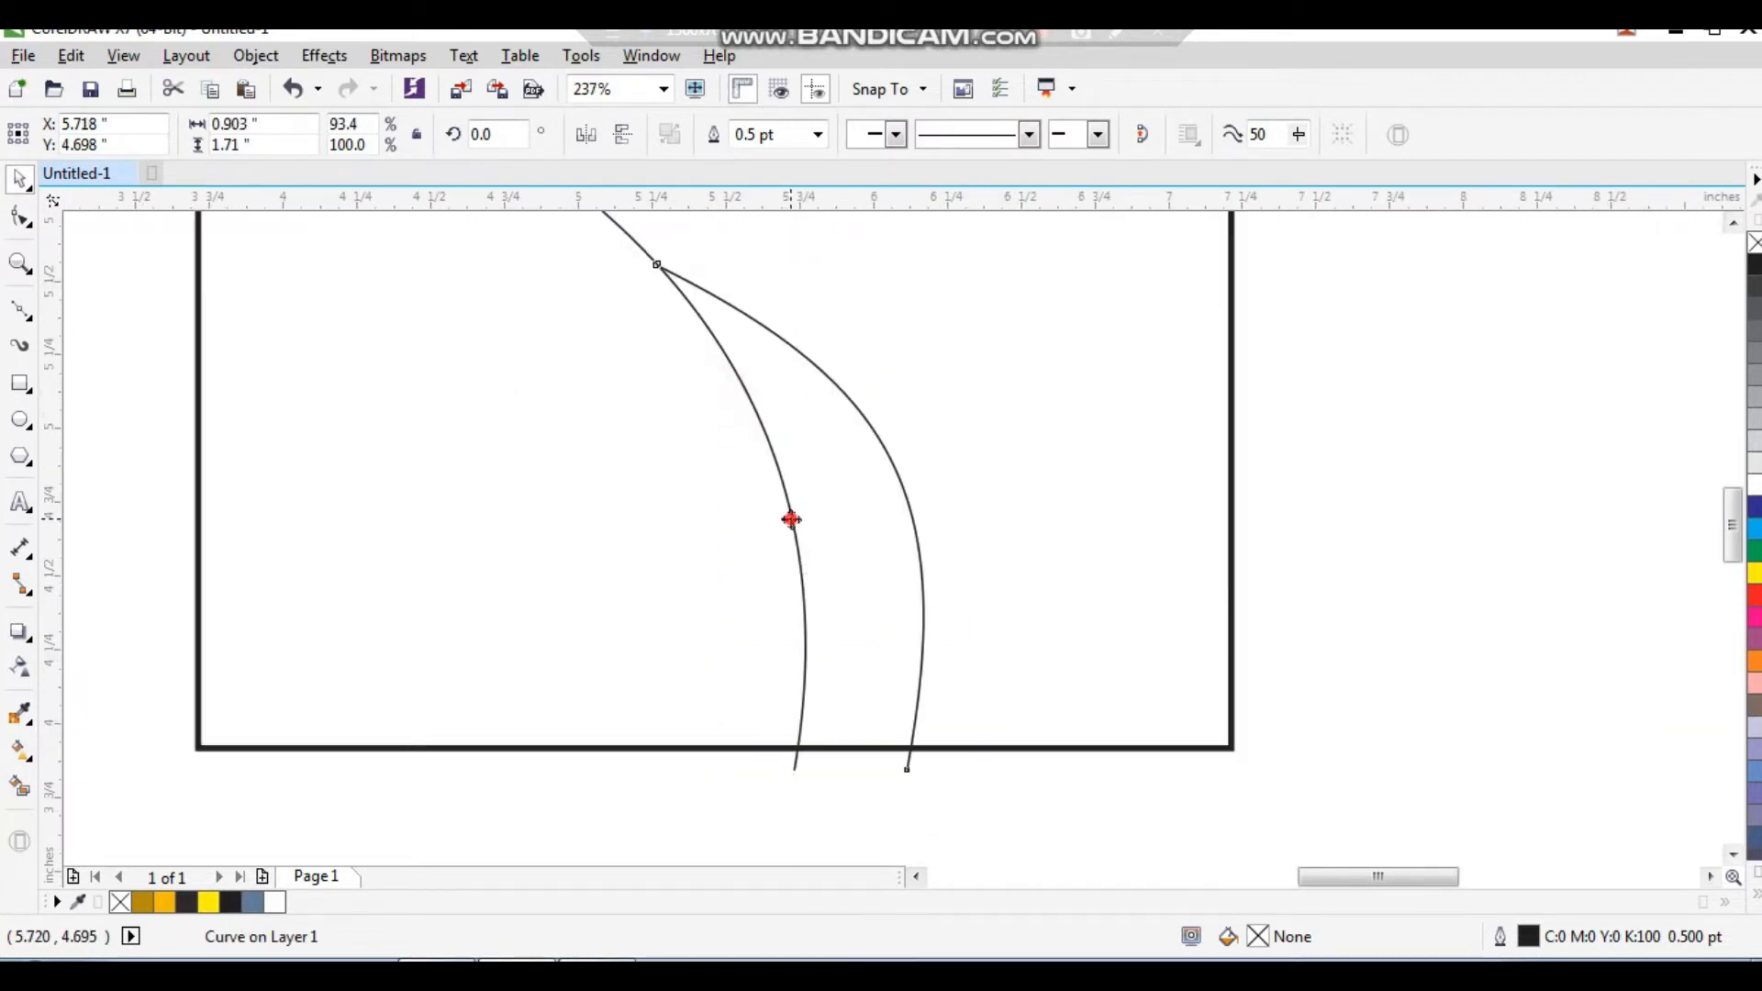
left_click_drag(791, 519, 889, 521)
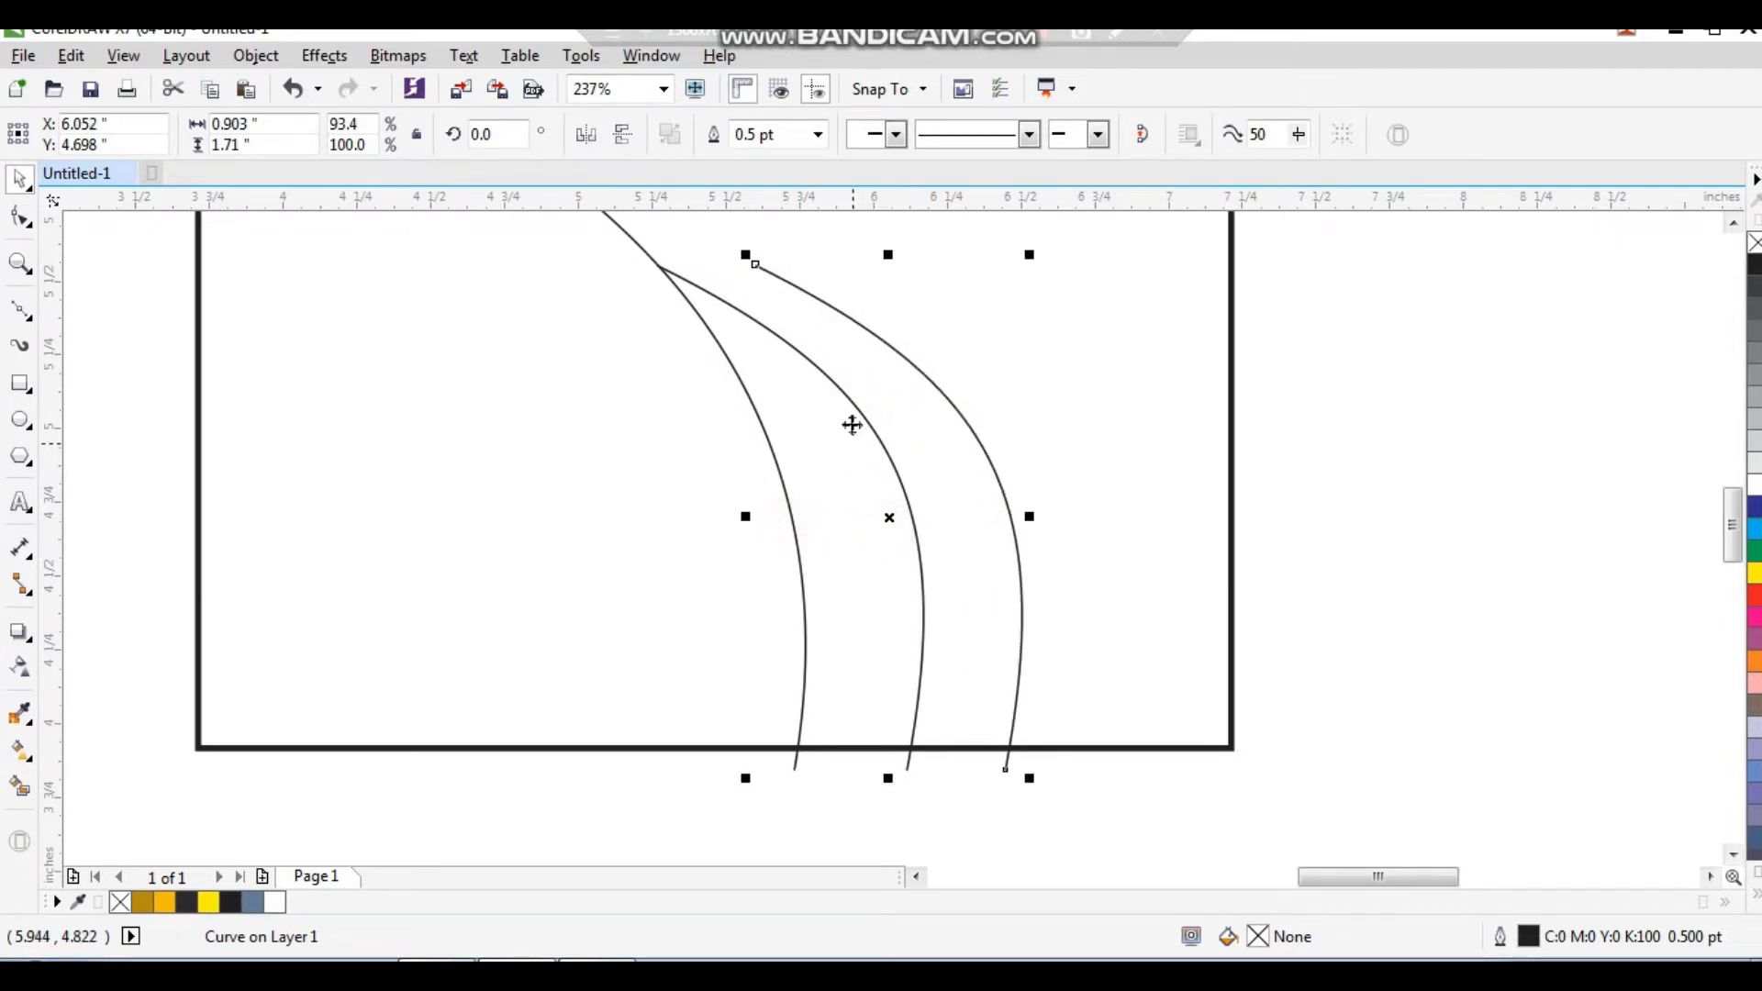
left_click_drag(746, 257, 783, 328)
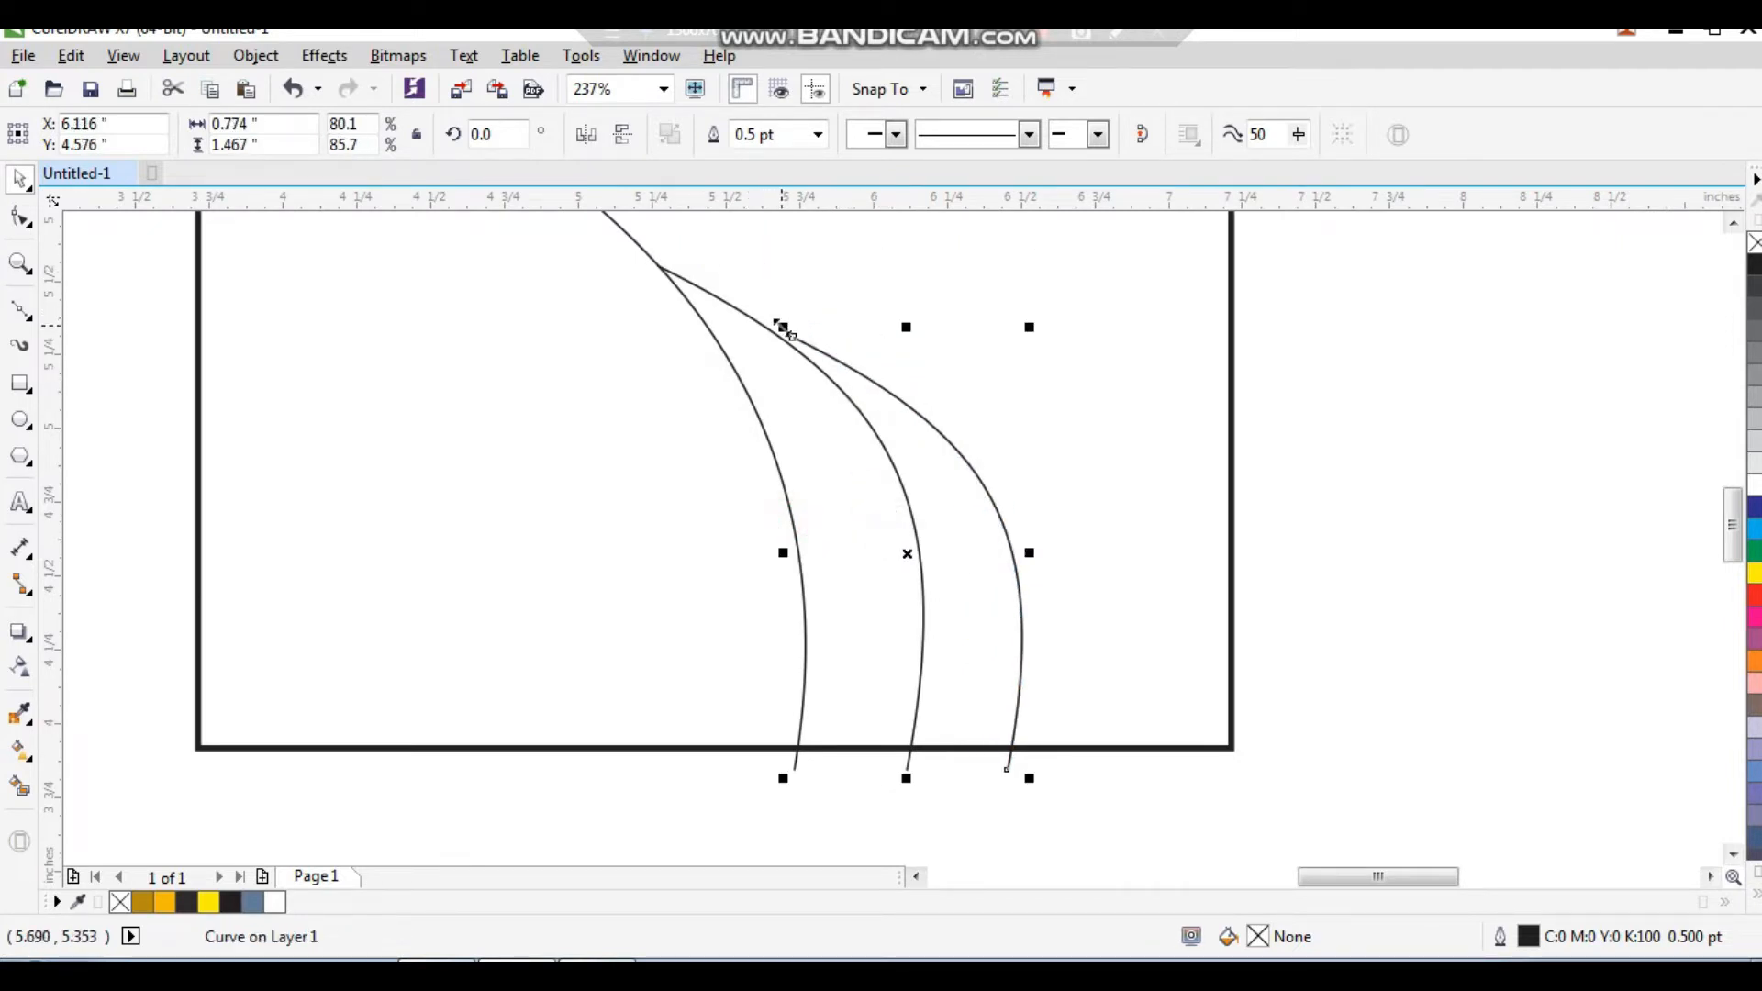
Step: Reshape the third curve by pulling its upper control handle slightly up and outward
left_click_drag(841, 428, 883, 477)
key("F10")
scroll(845, 476, "down", 1)
scroll(845, 477, "down", 1)
key("F2")
left_click_drag(745, 390, 1109, 824)
left_click_drag(1045, 468, 1053, 440)
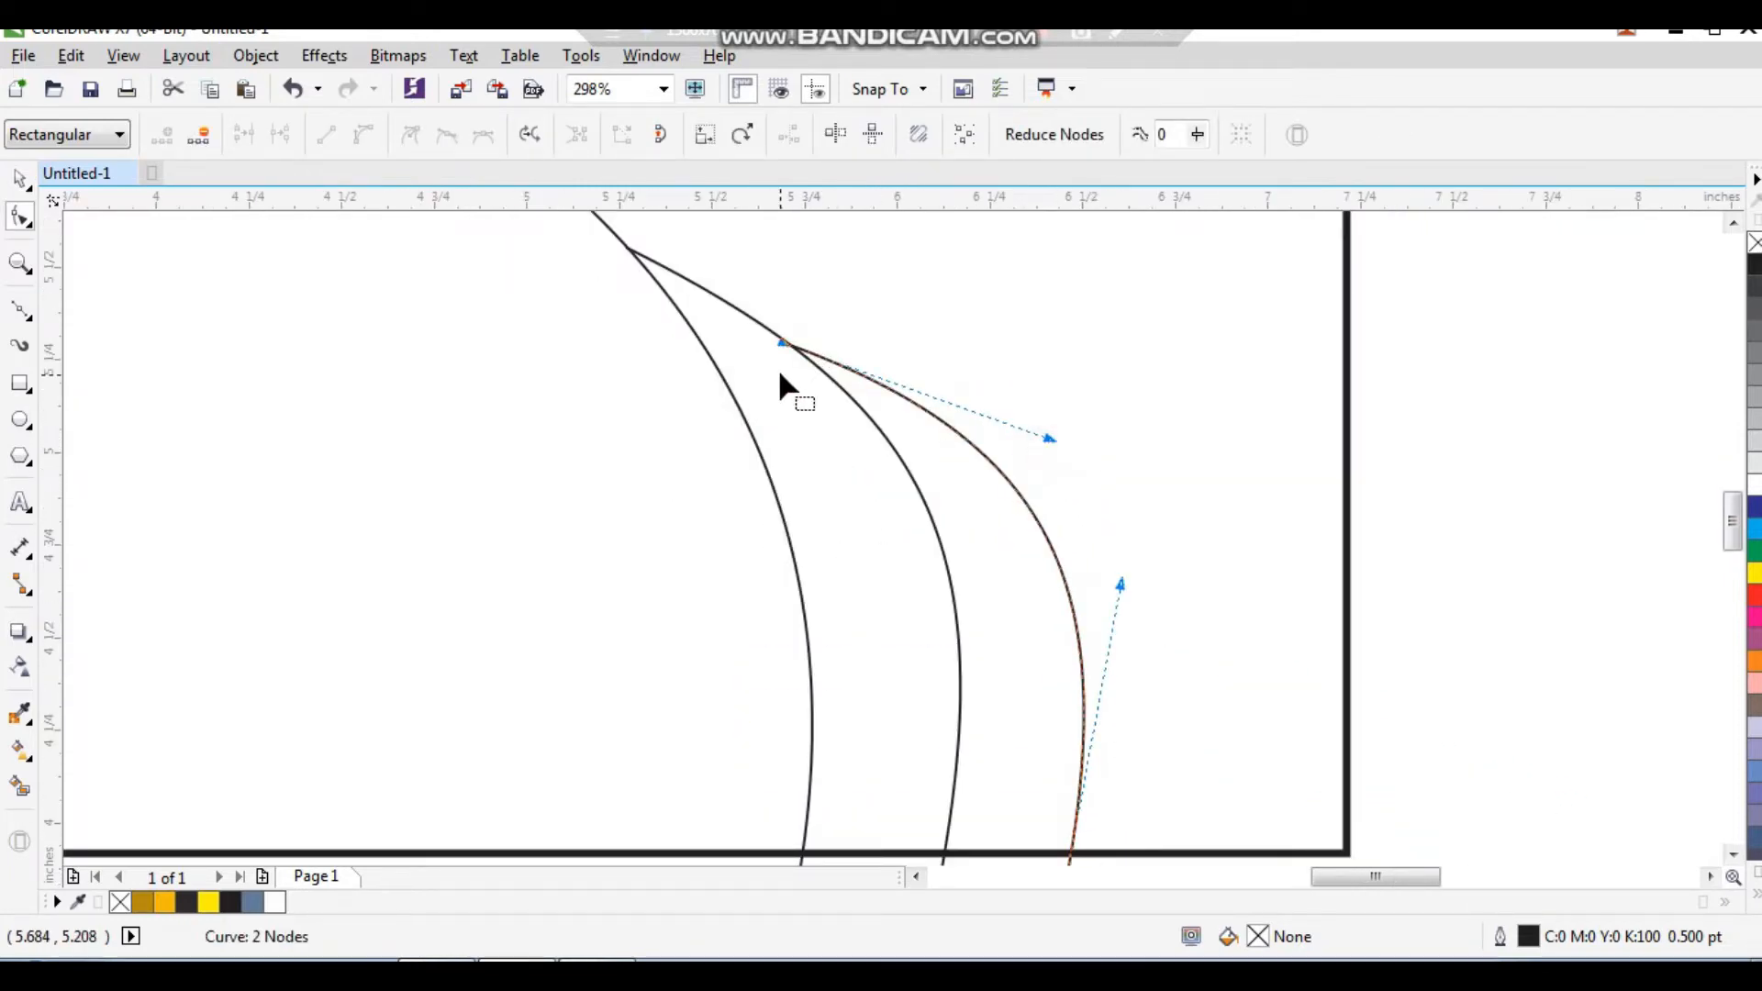
Step: Move the third curve's upper end exactly onto the second curve and deselect it
key("F2")
left_click_drag(739, 298, 857, 413)
left_click_drag(811, 486, 815, 489)
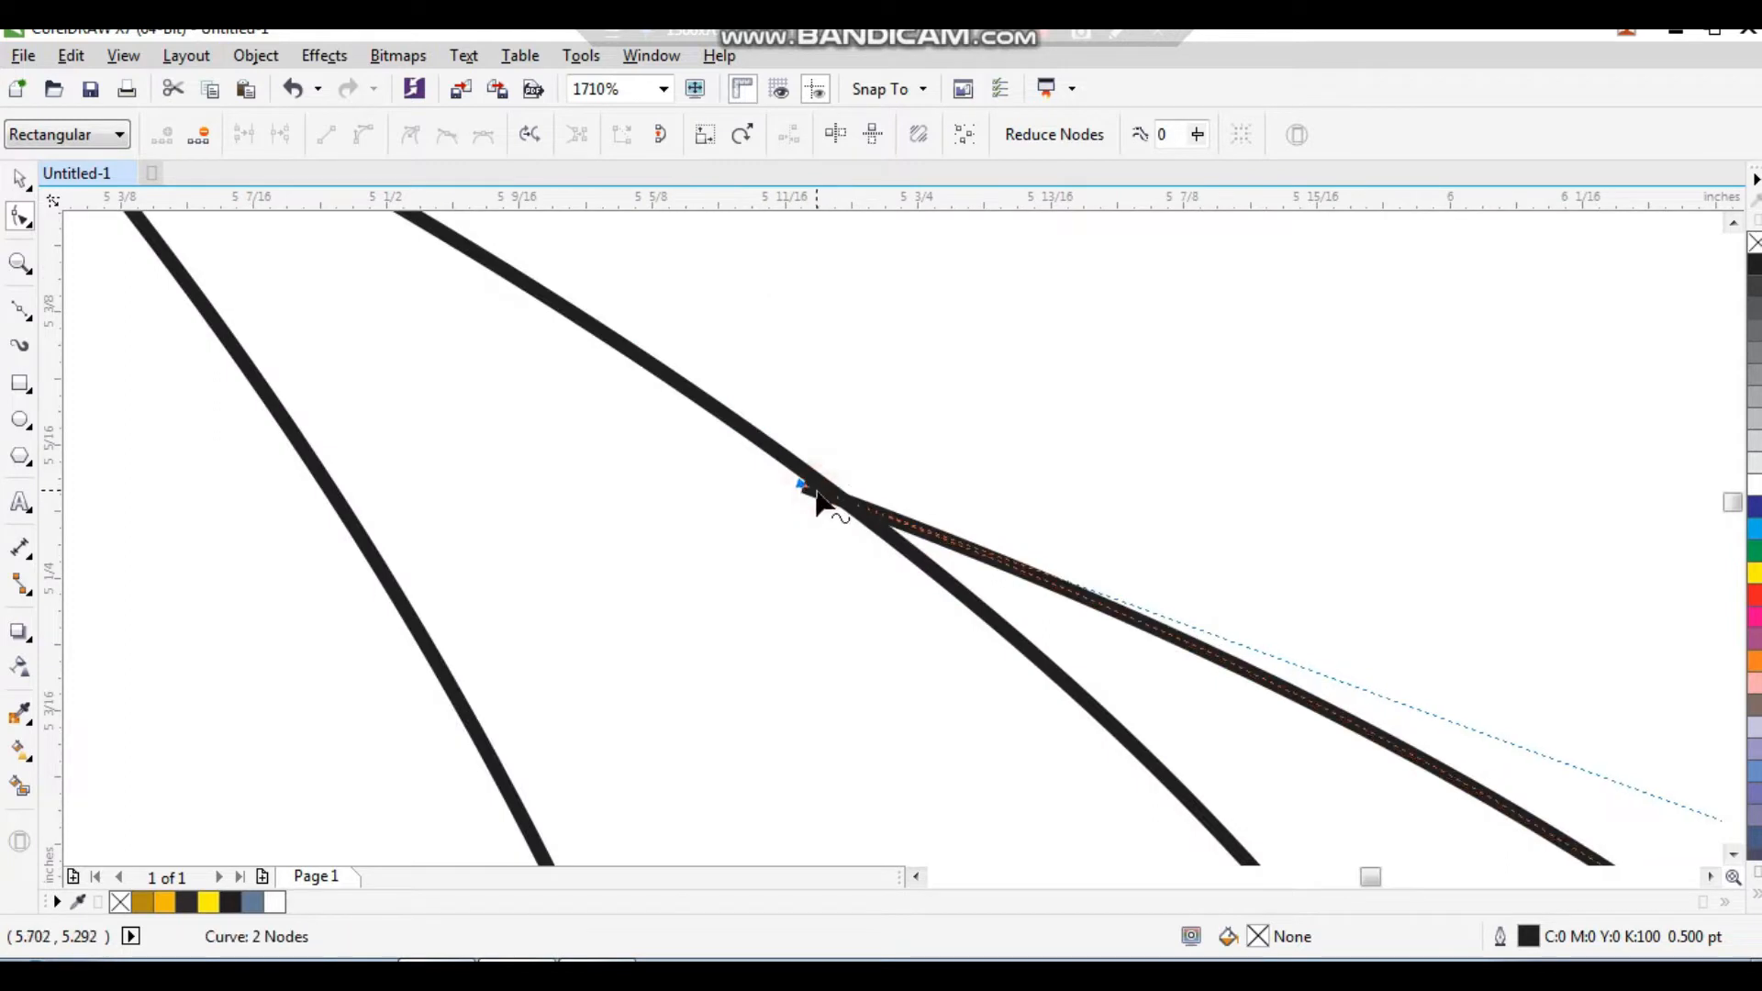
scroll(815, 490, "down", 4)
key("space")
left_click(1252, 473)
scroll(1024, 550, "down", 1)
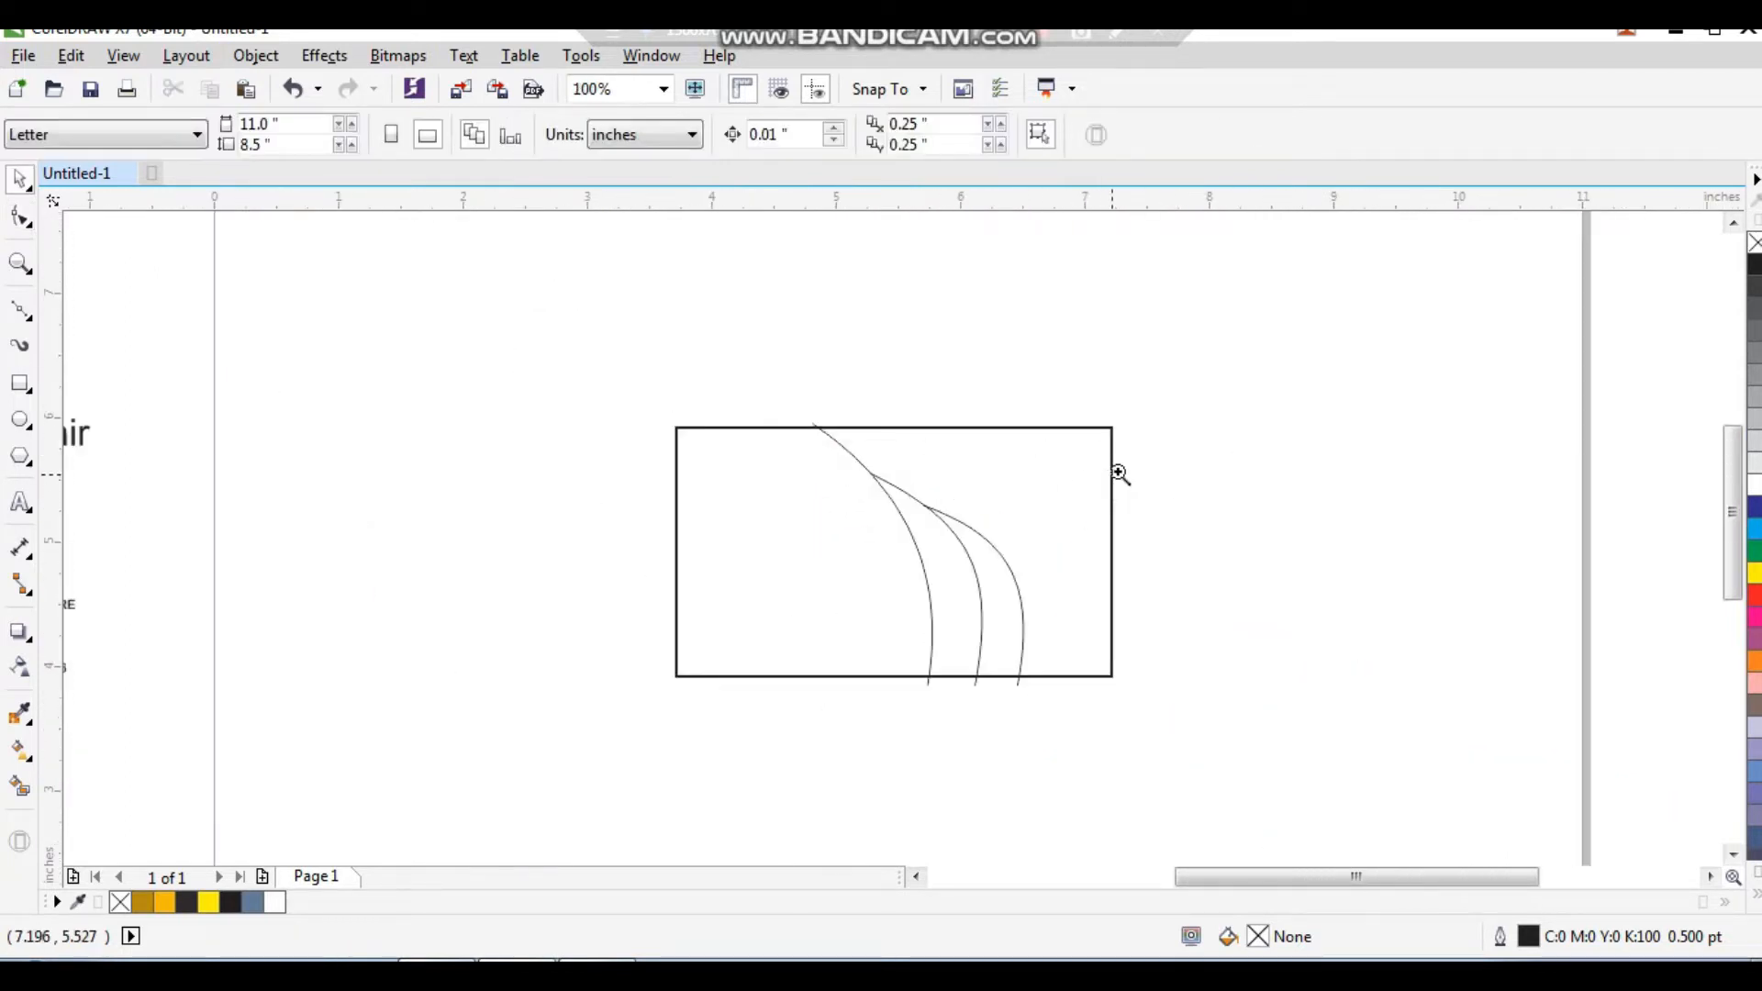
Step: Place a copy of the first curve to its left, centred at about X 4.95 in
key("F2")
left_click_drag(1153, 440, 869, 630)
scroll(872, 632, "down", 1)
left_click_drag(562, 330, 1054, 779)
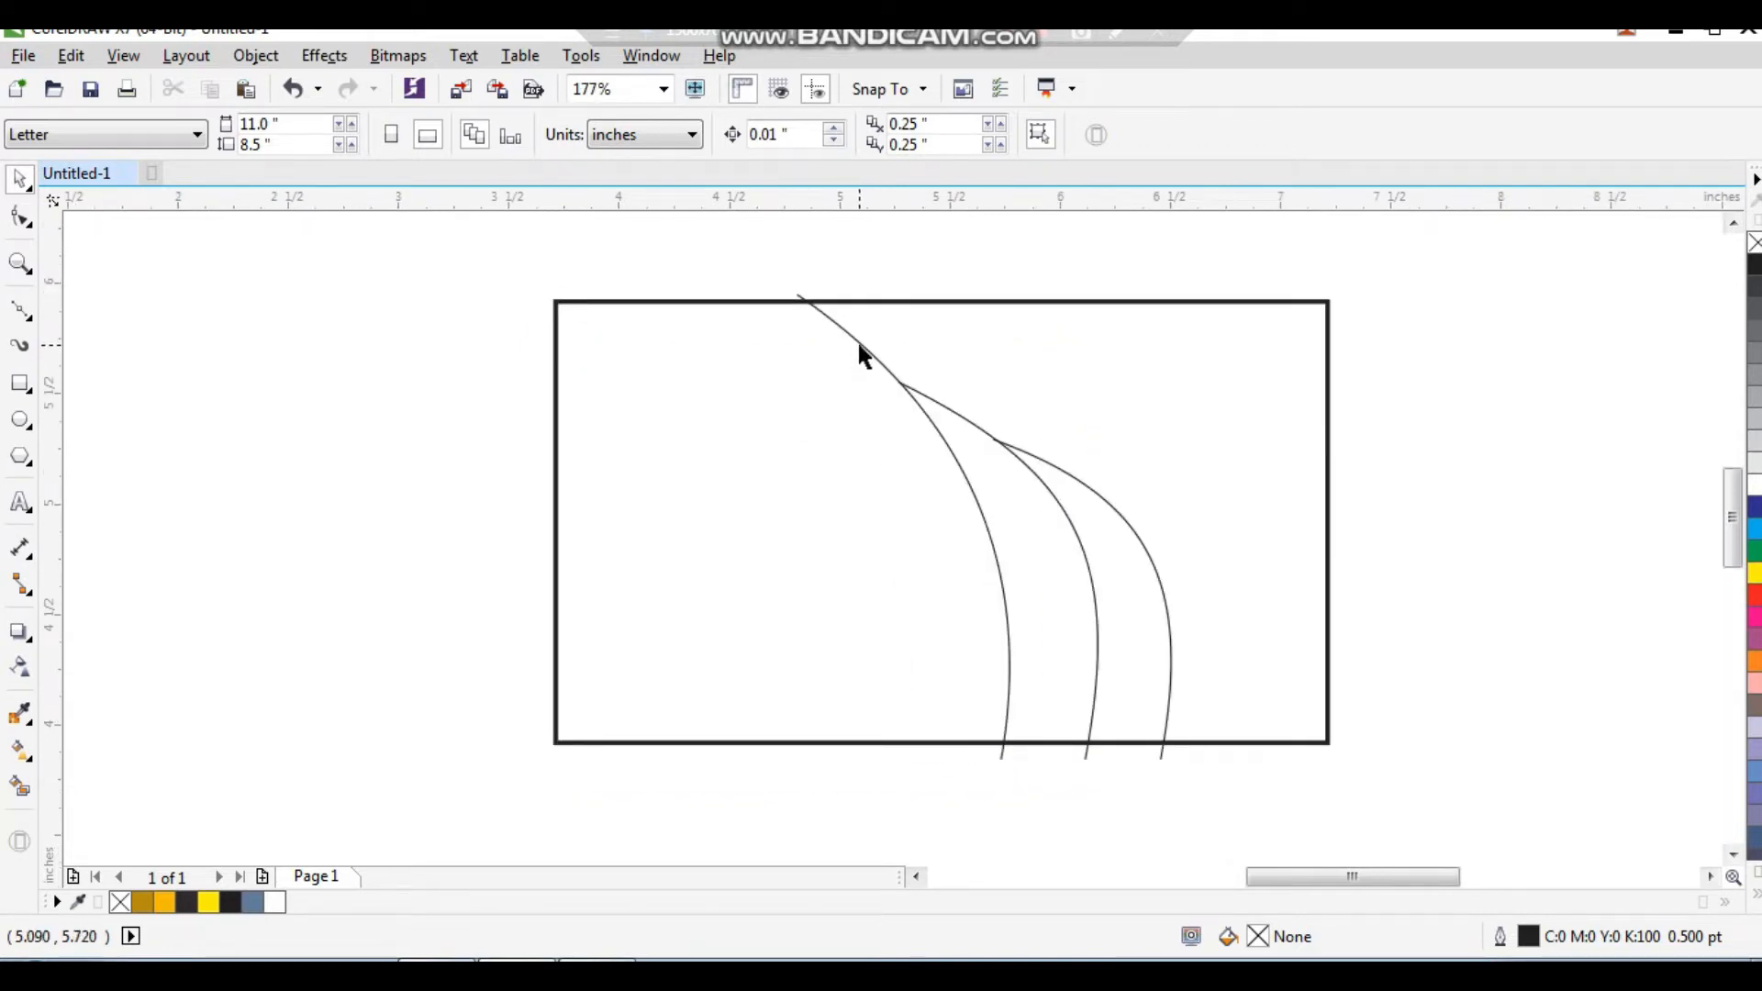
left_click_drag(861, 349, 785, 353)
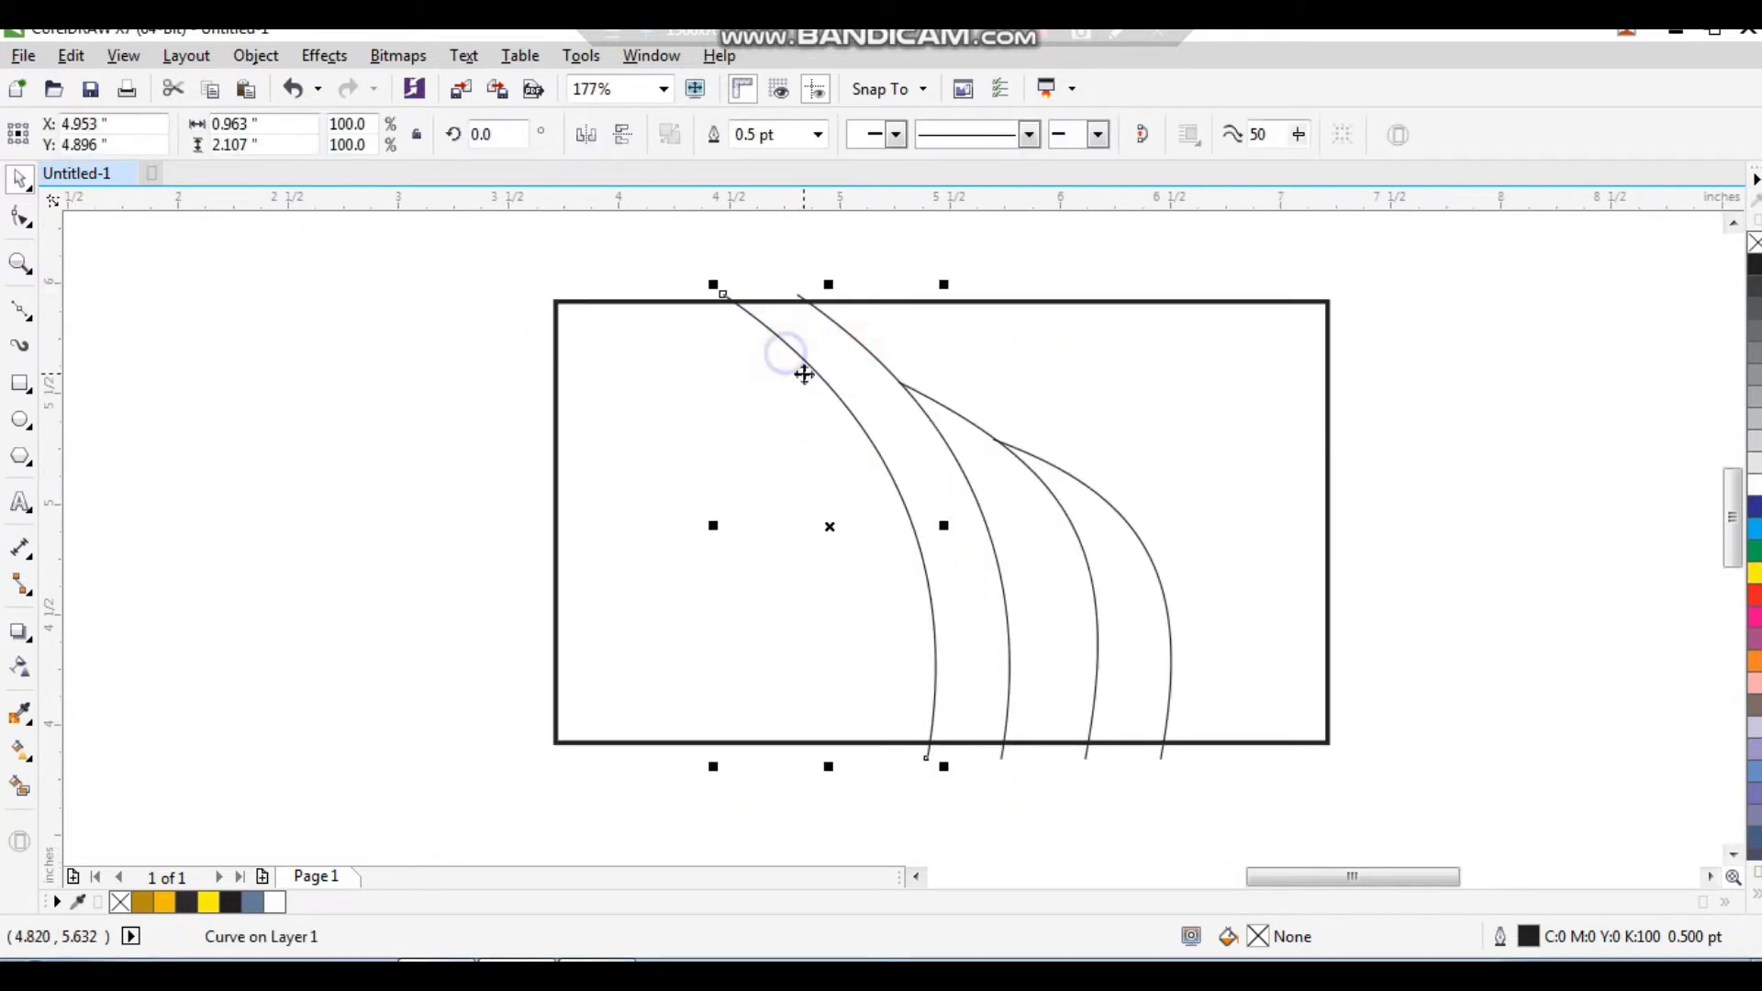
scroll(859, 469, "down", 2)
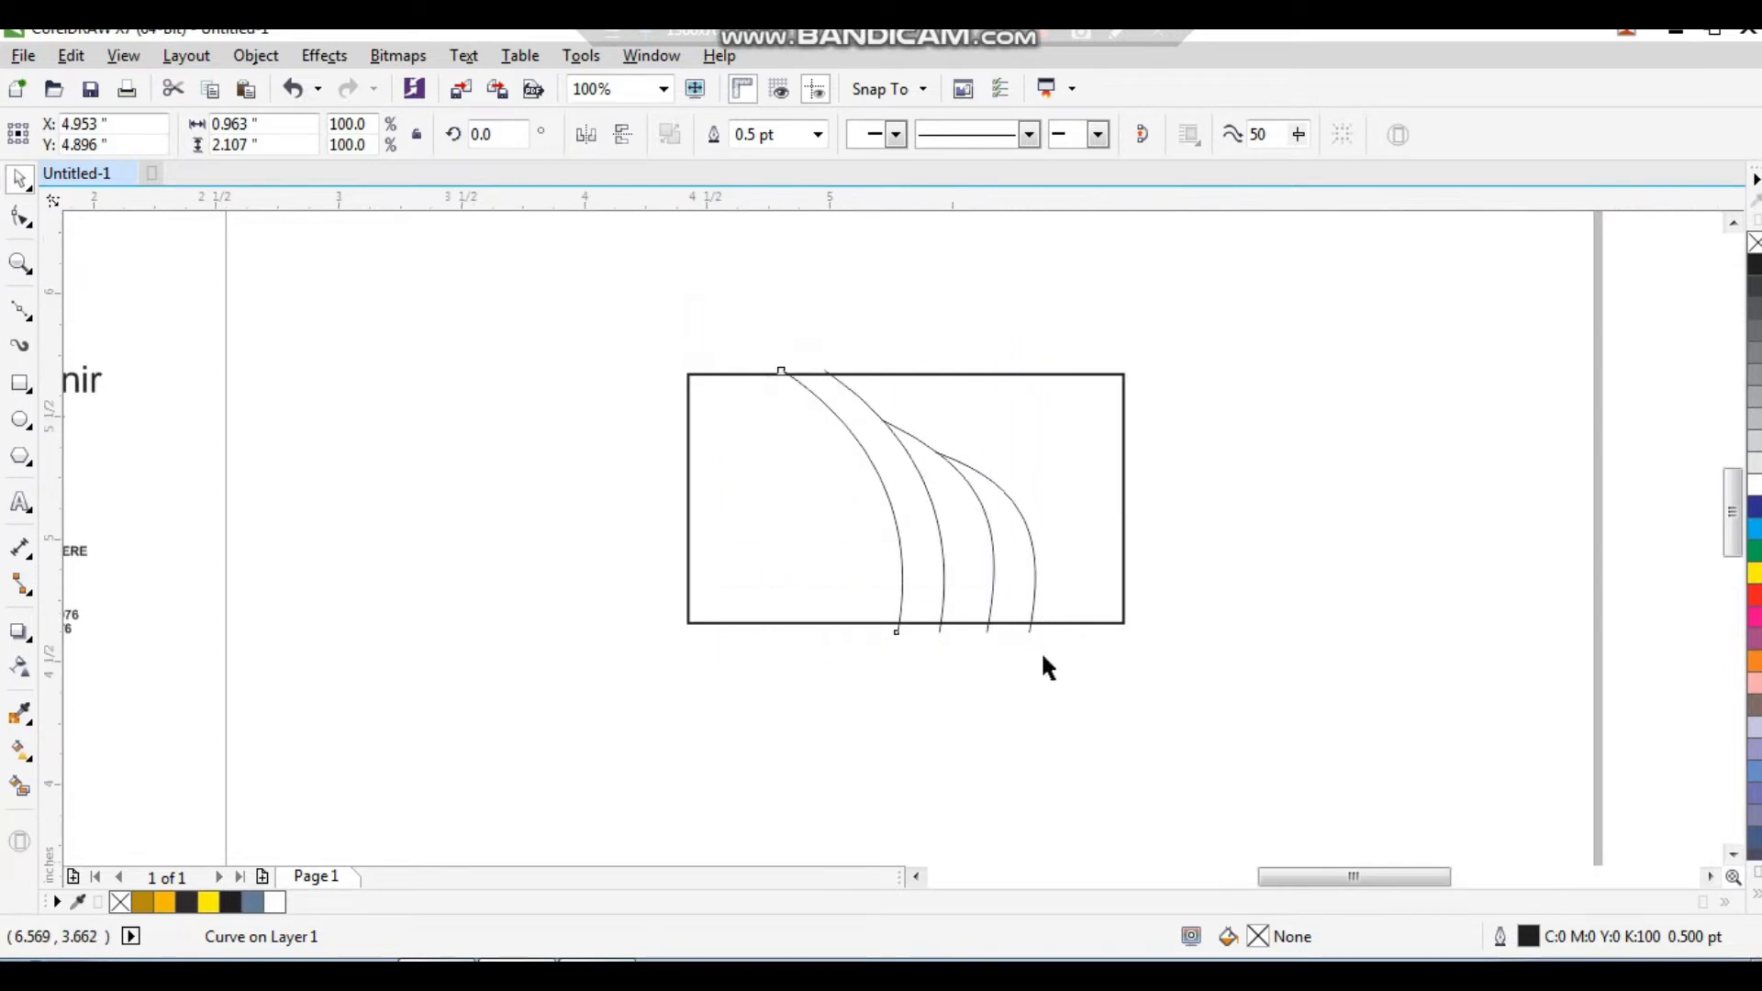
Step: Move the upper end of the new leftmost curve onto the upper end of the first curve
scroll(831, 419, "up", 2)
key("F10")
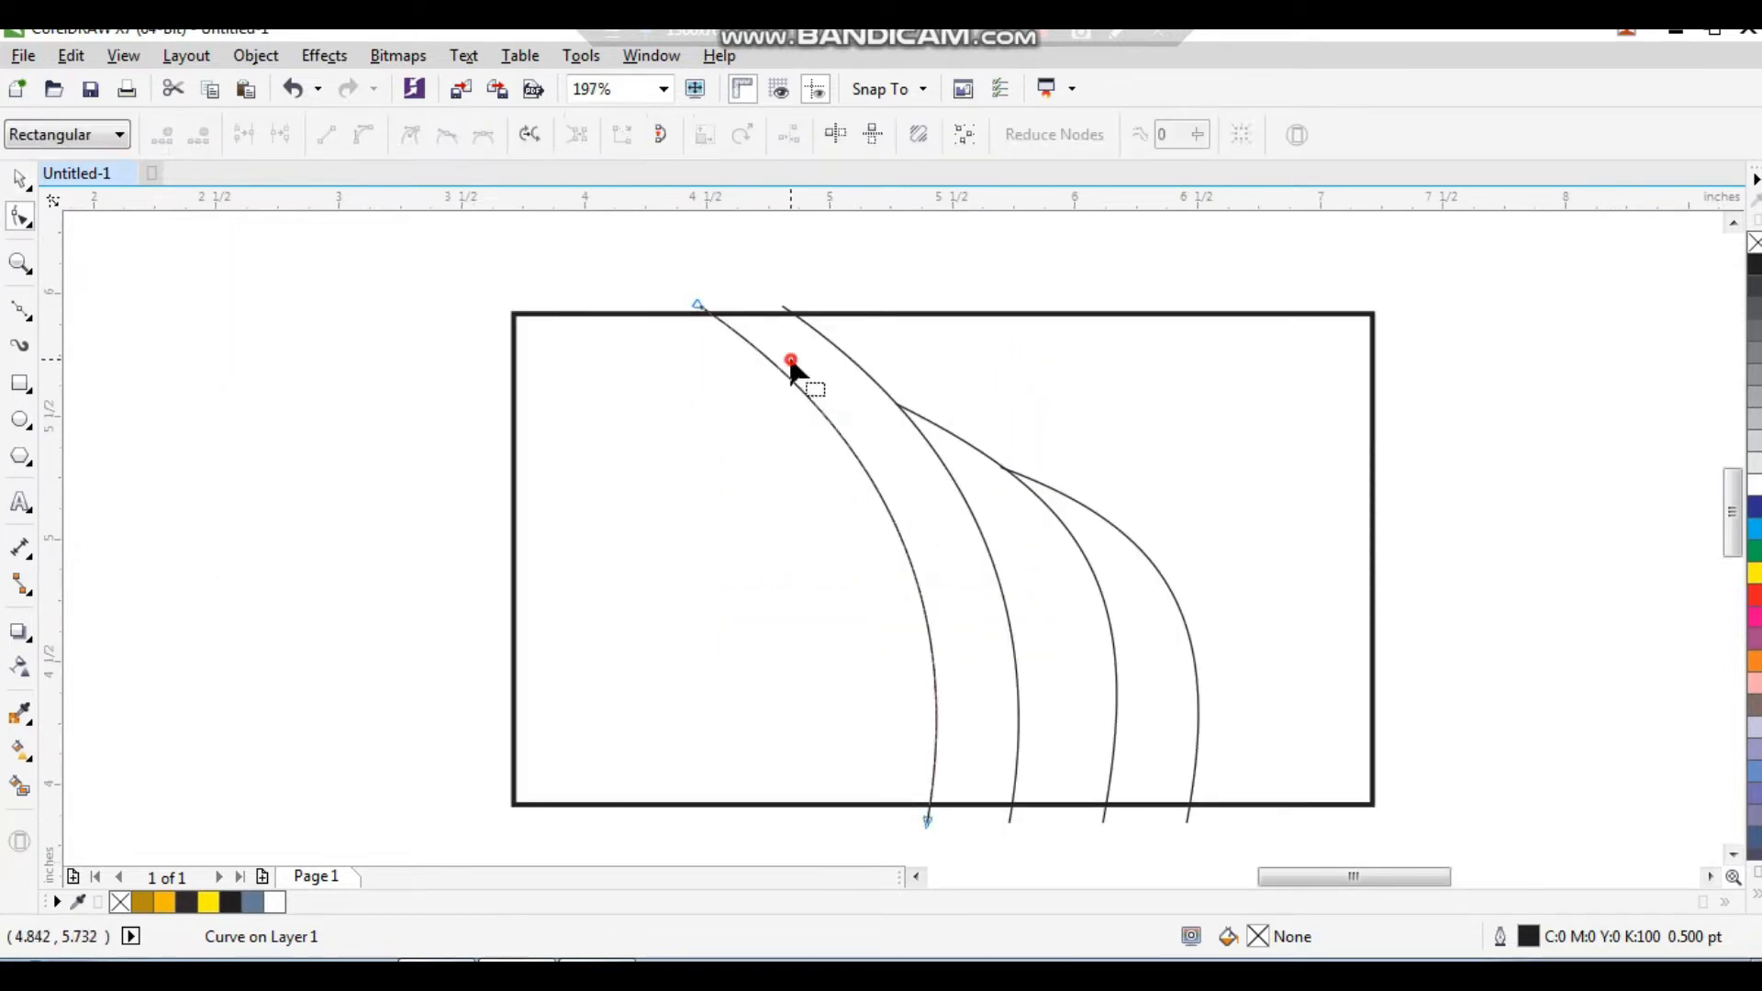
left_click(710, 314)
left_click(709, 313)
left_click_drag(708, 314, 780, 309)
Step: Move the leftmost curve's lower end further left, just below the rectangle's lower edge
left_click_drag(798, 484, 1070, 838)
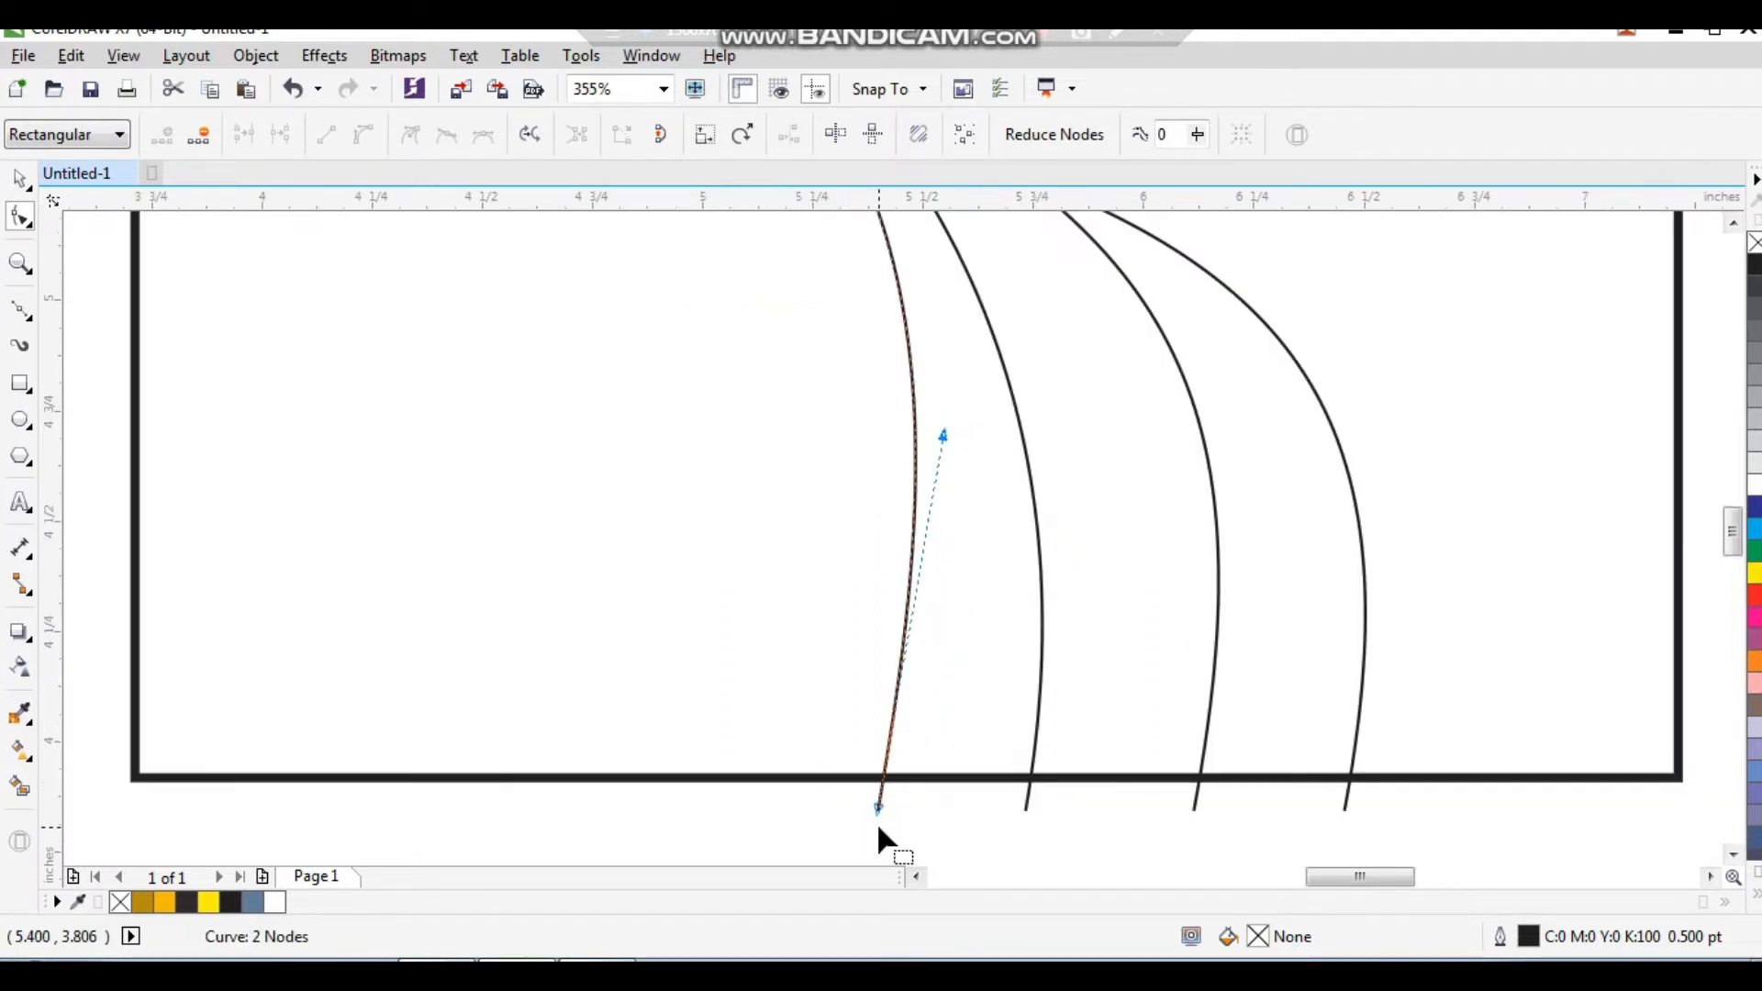
left_click_drag(878, 807, 776, 809)
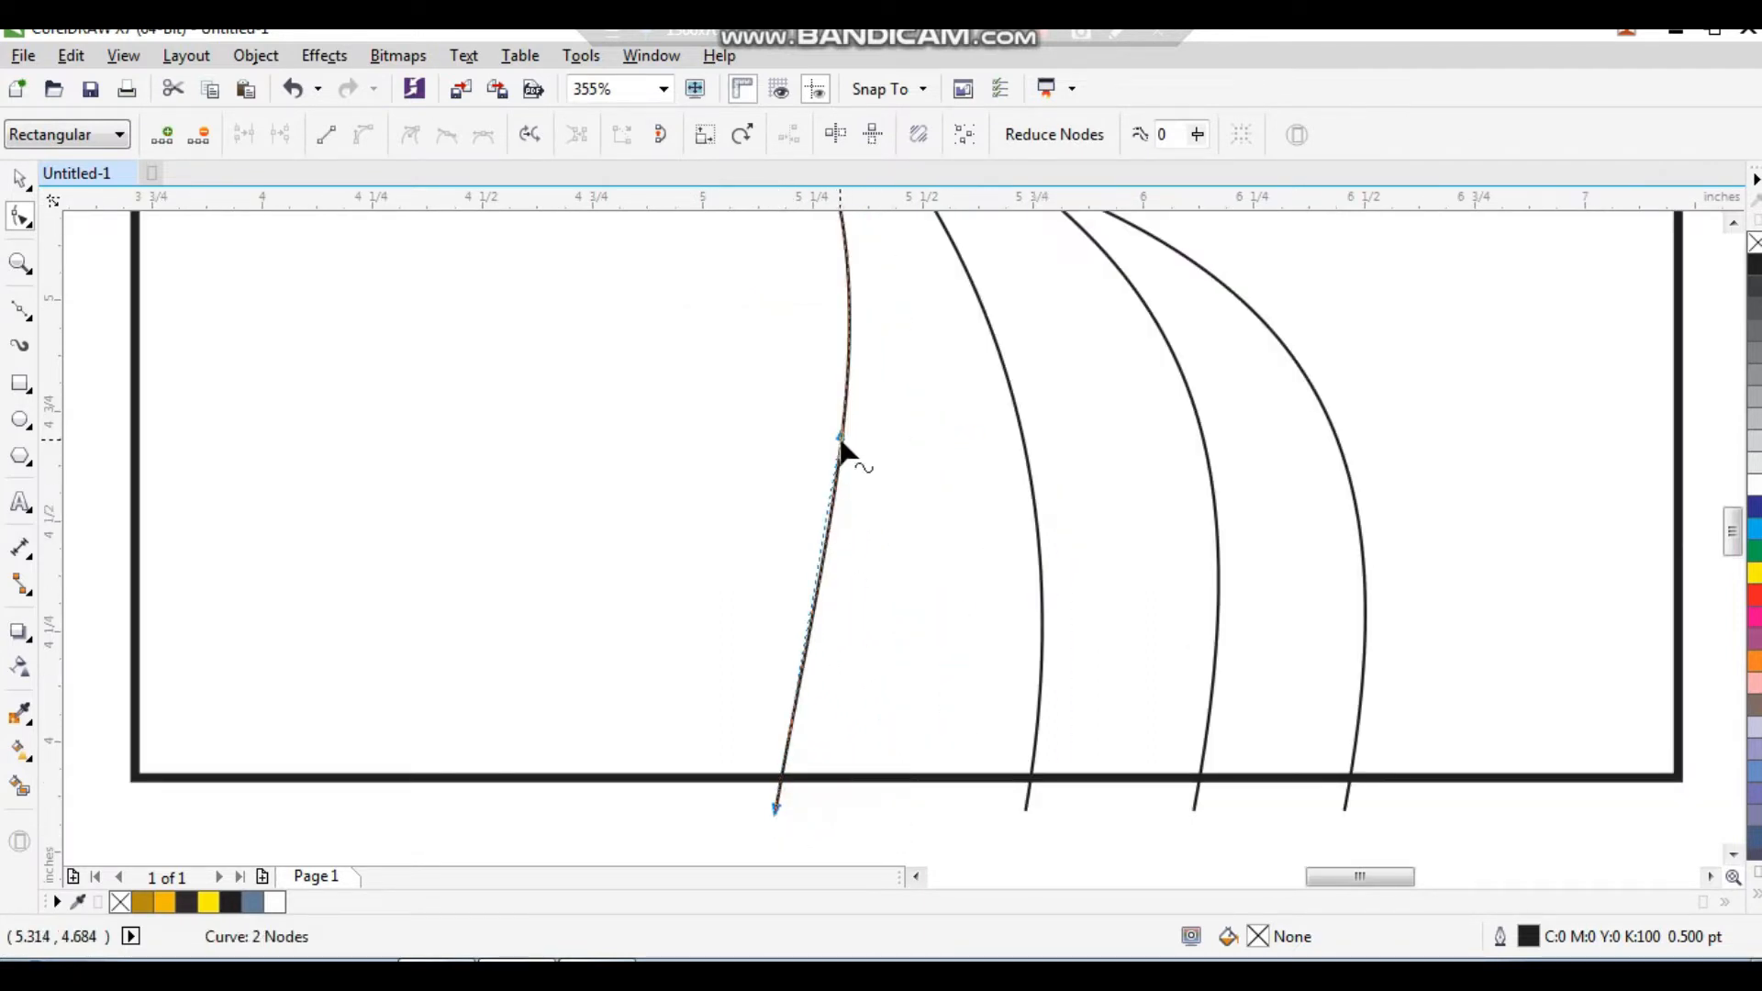
left_click_drag(841, 442, 863, 523)
key("ctrl+z")
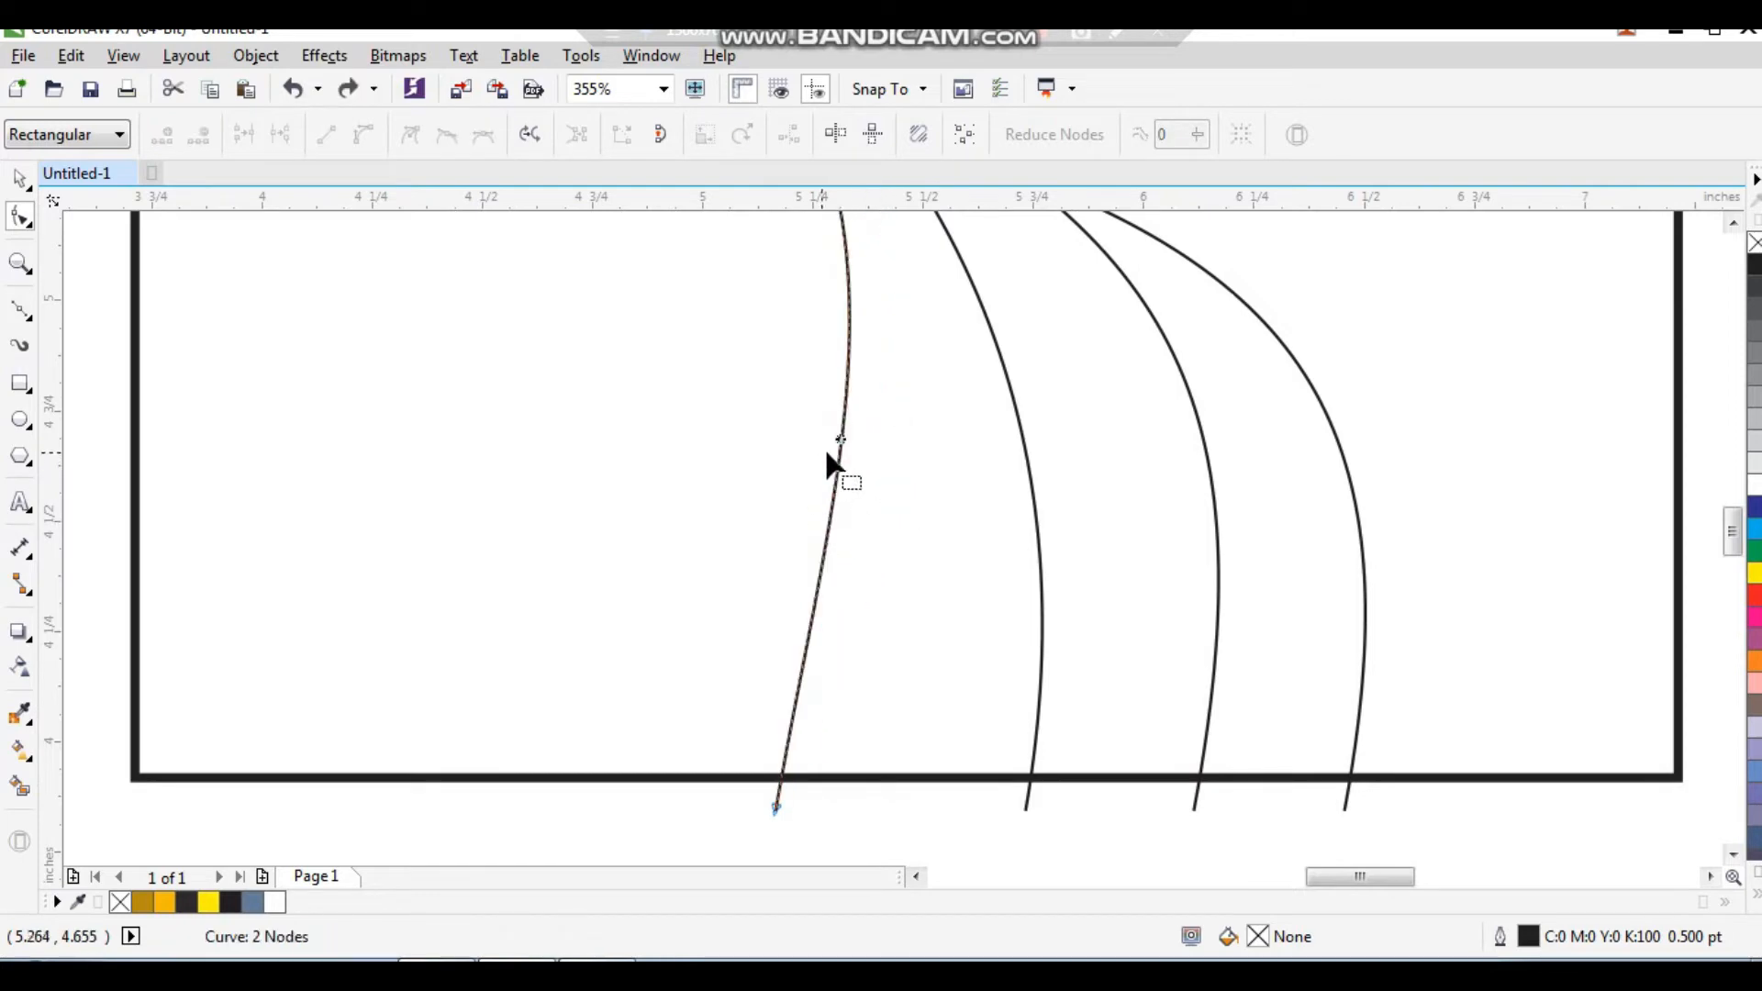
Step: Adjust the leftmost curve's control handles so that its middle bulges more to the right
left_click(776, 809)
left_click_drag(841, 440, 901, 470)
key("F3")
key("F3")
key("F2")
left_click_drag(697, 360, 1026, 665)
left_click(967, 441)
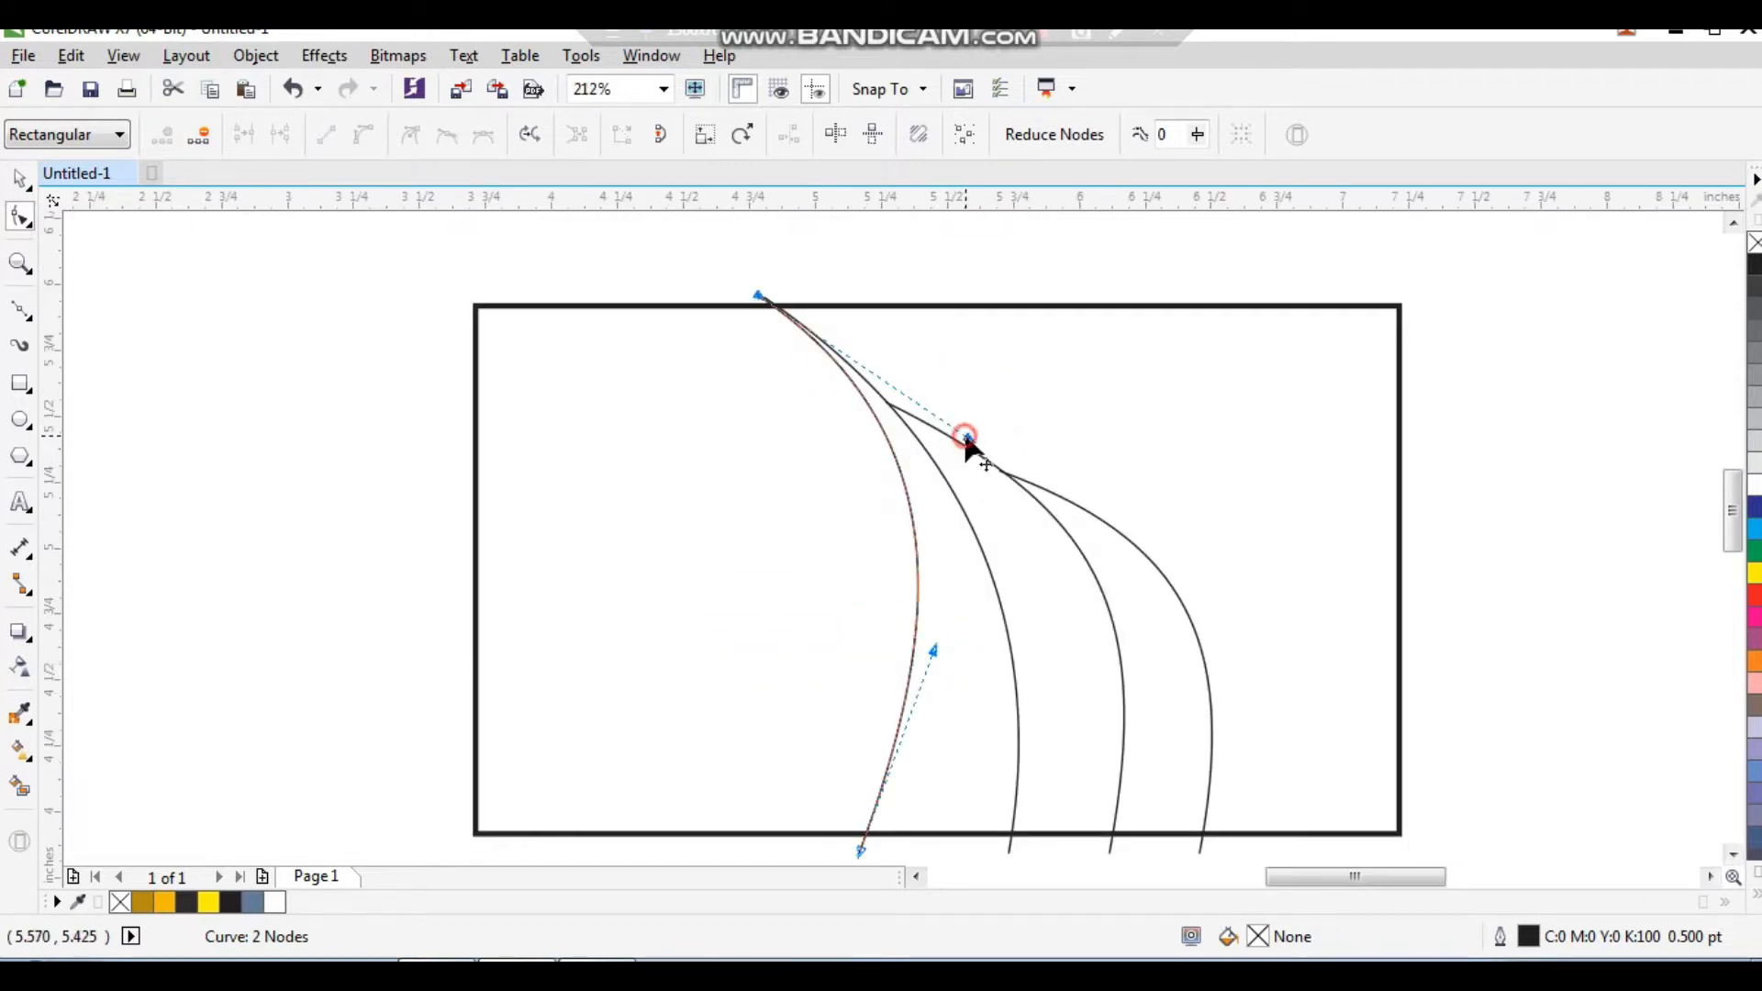
key("space")
Step: Draw a straight line about 1.38 in wide and 0.84 in high from above the rectangle's upper edge to the leftmost curve
key("F2")
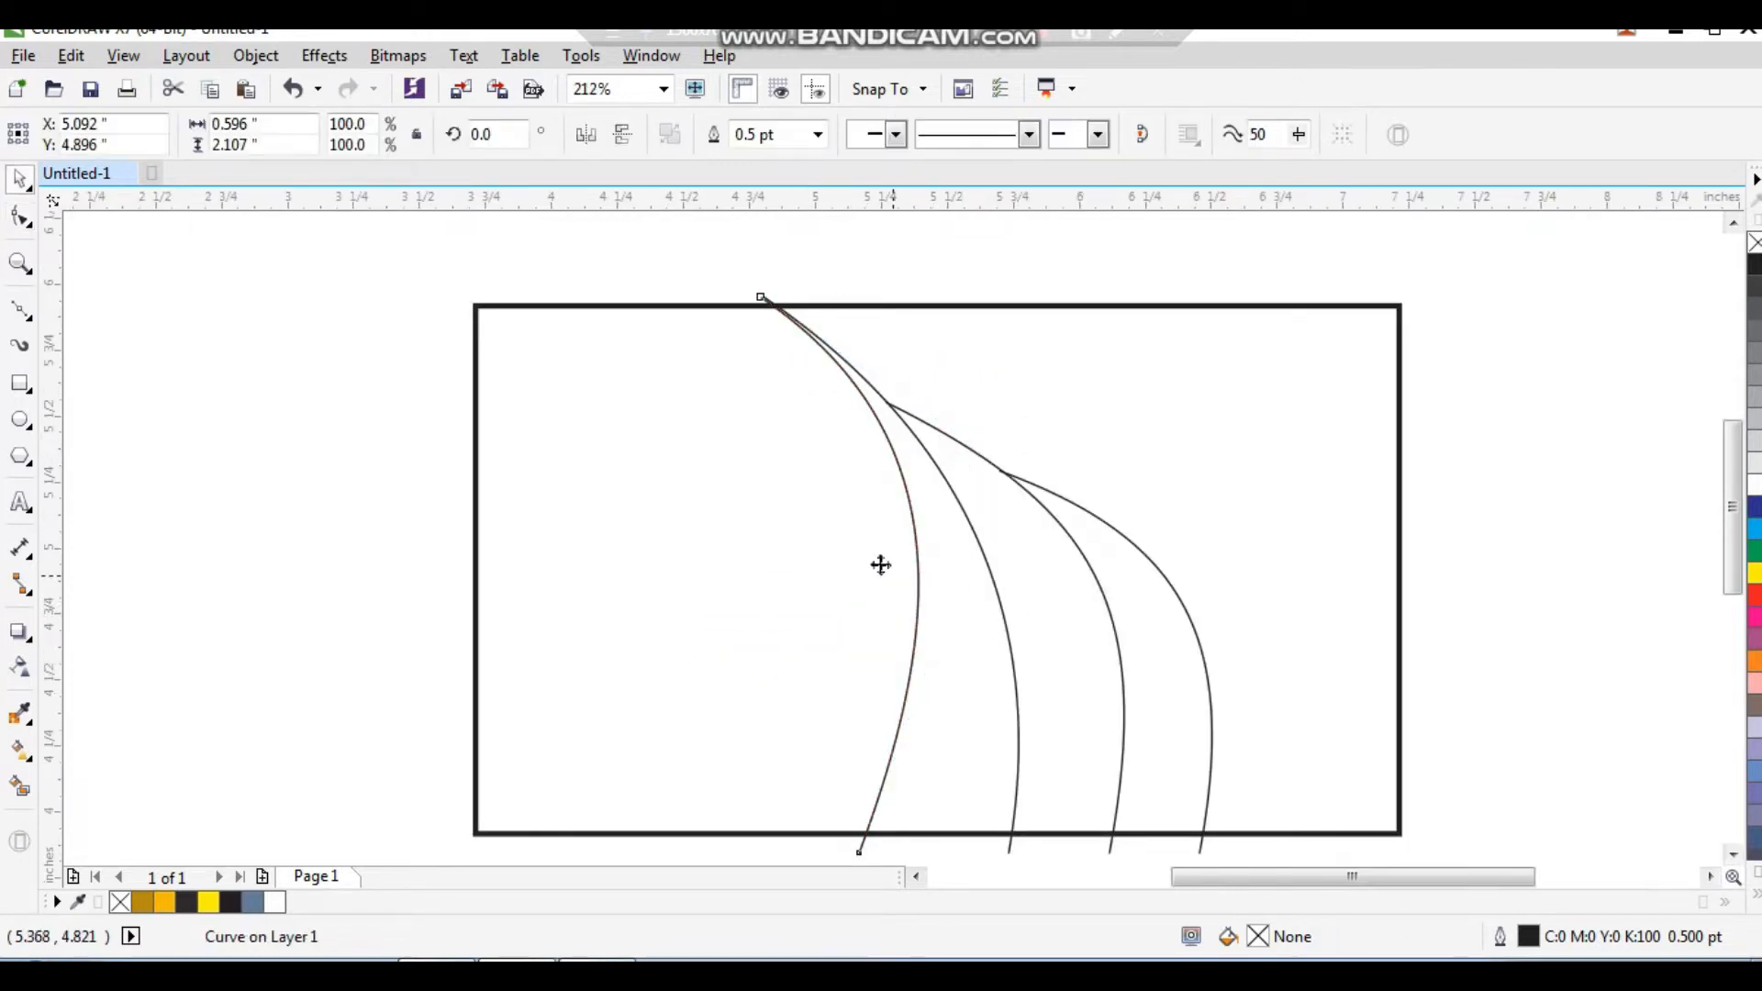
key("F3")
left_click_drag(623, 399, 1171, 720)
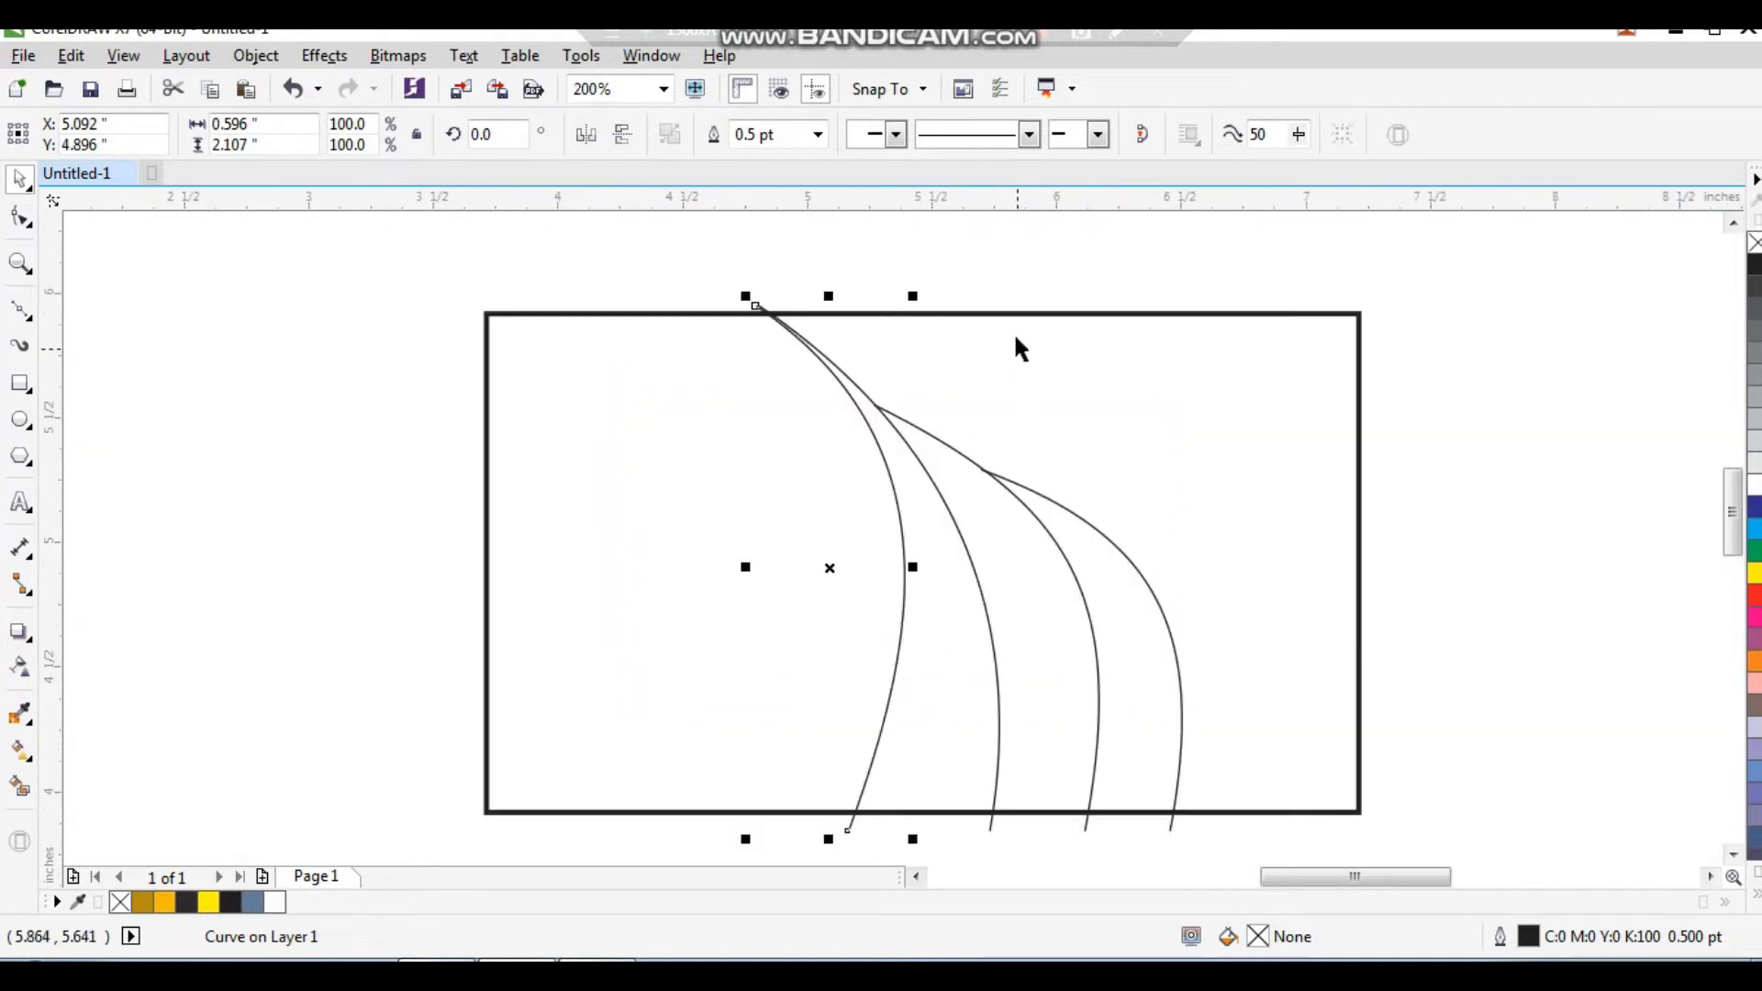
left_click(988, 249)
left_click(16, 312)
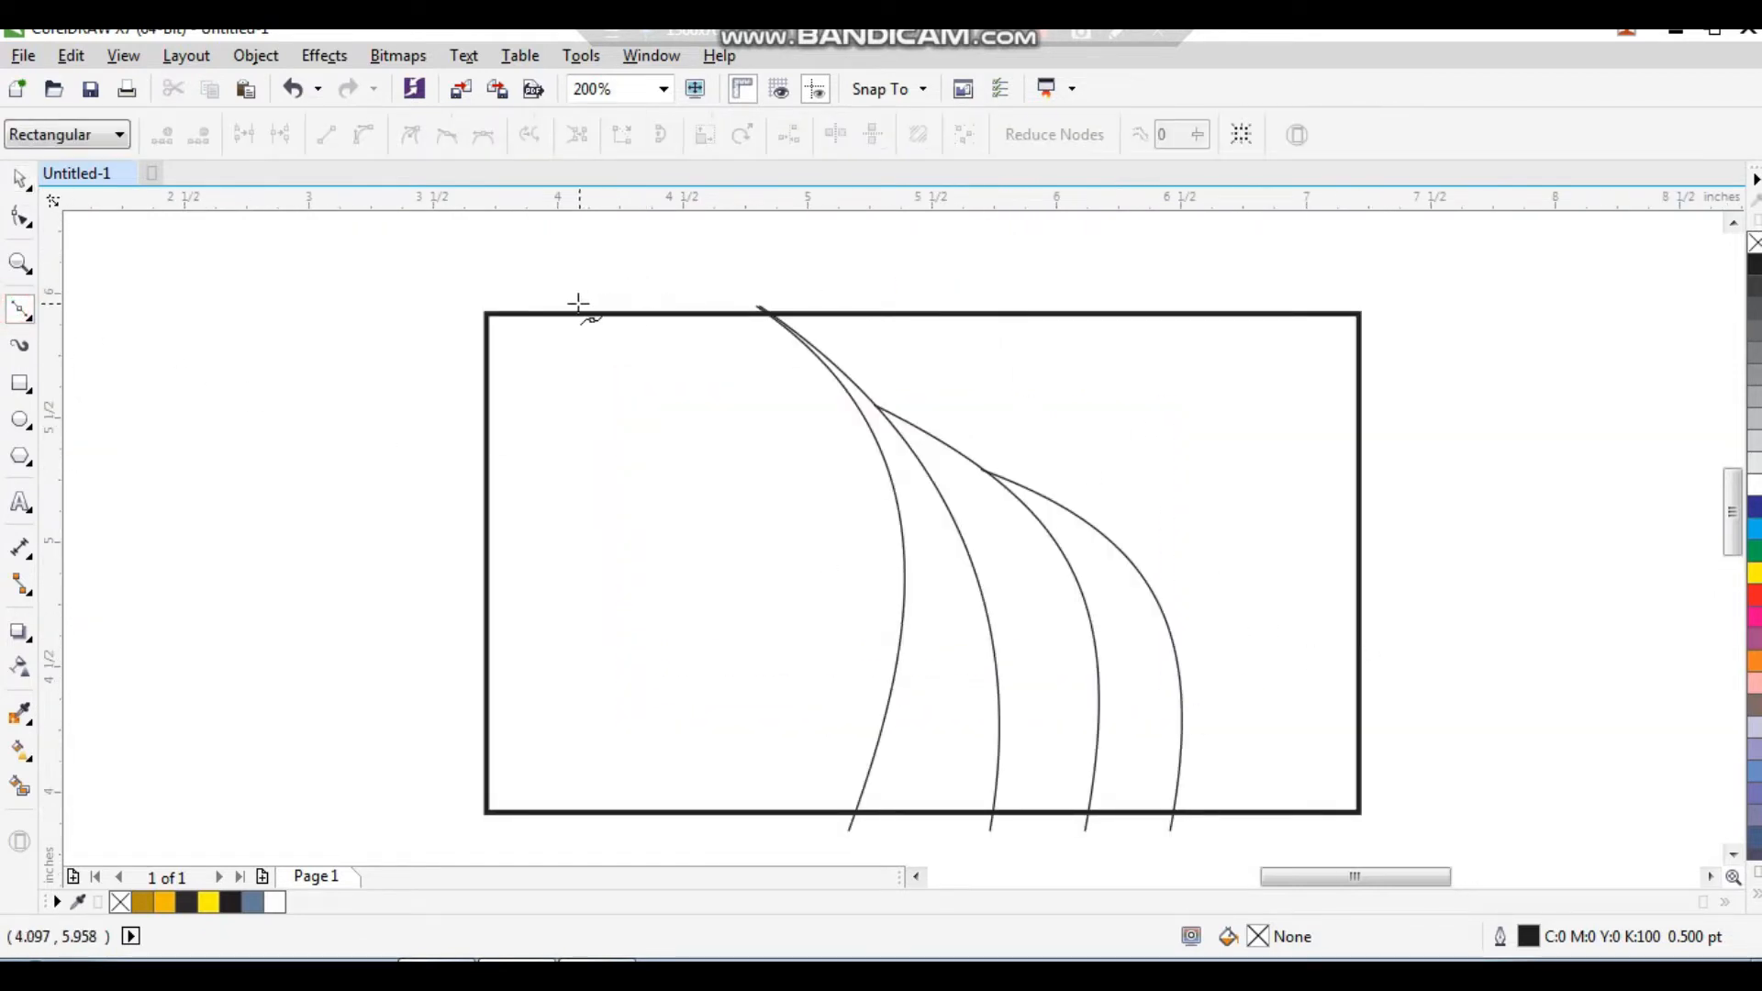
left_click(903, 508)
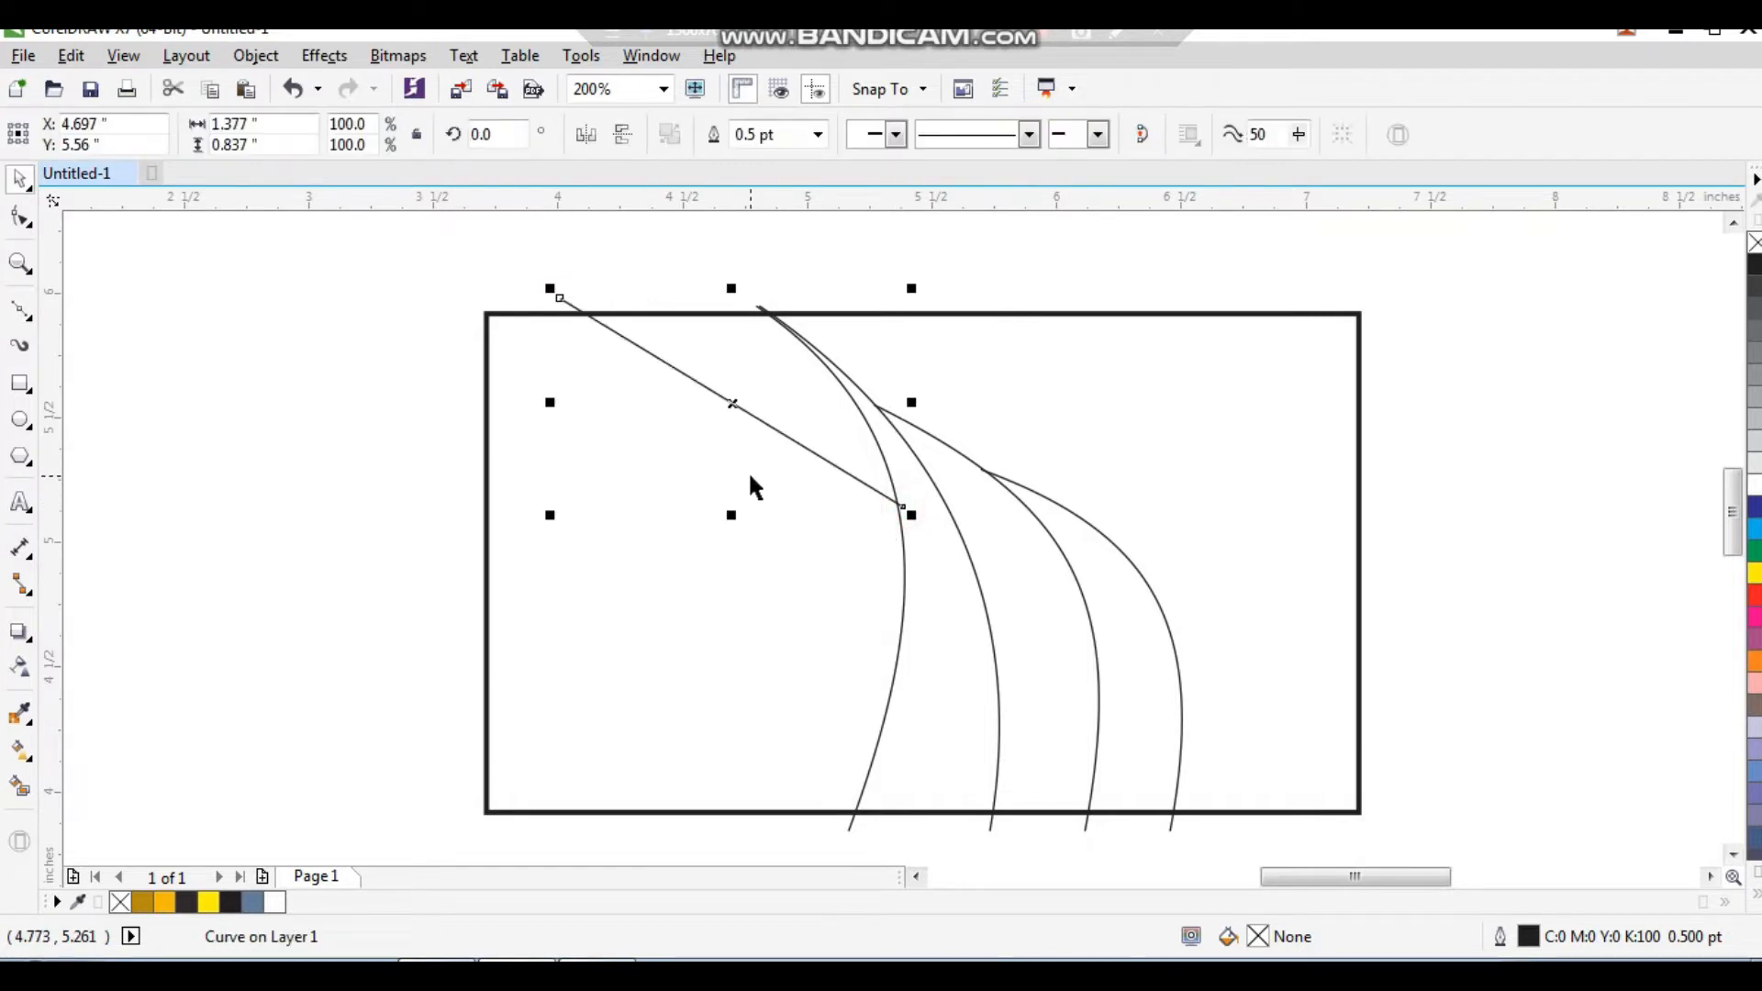
Step: Convert the new diagonal line to a curve and bend it down and to the left
key("F10")
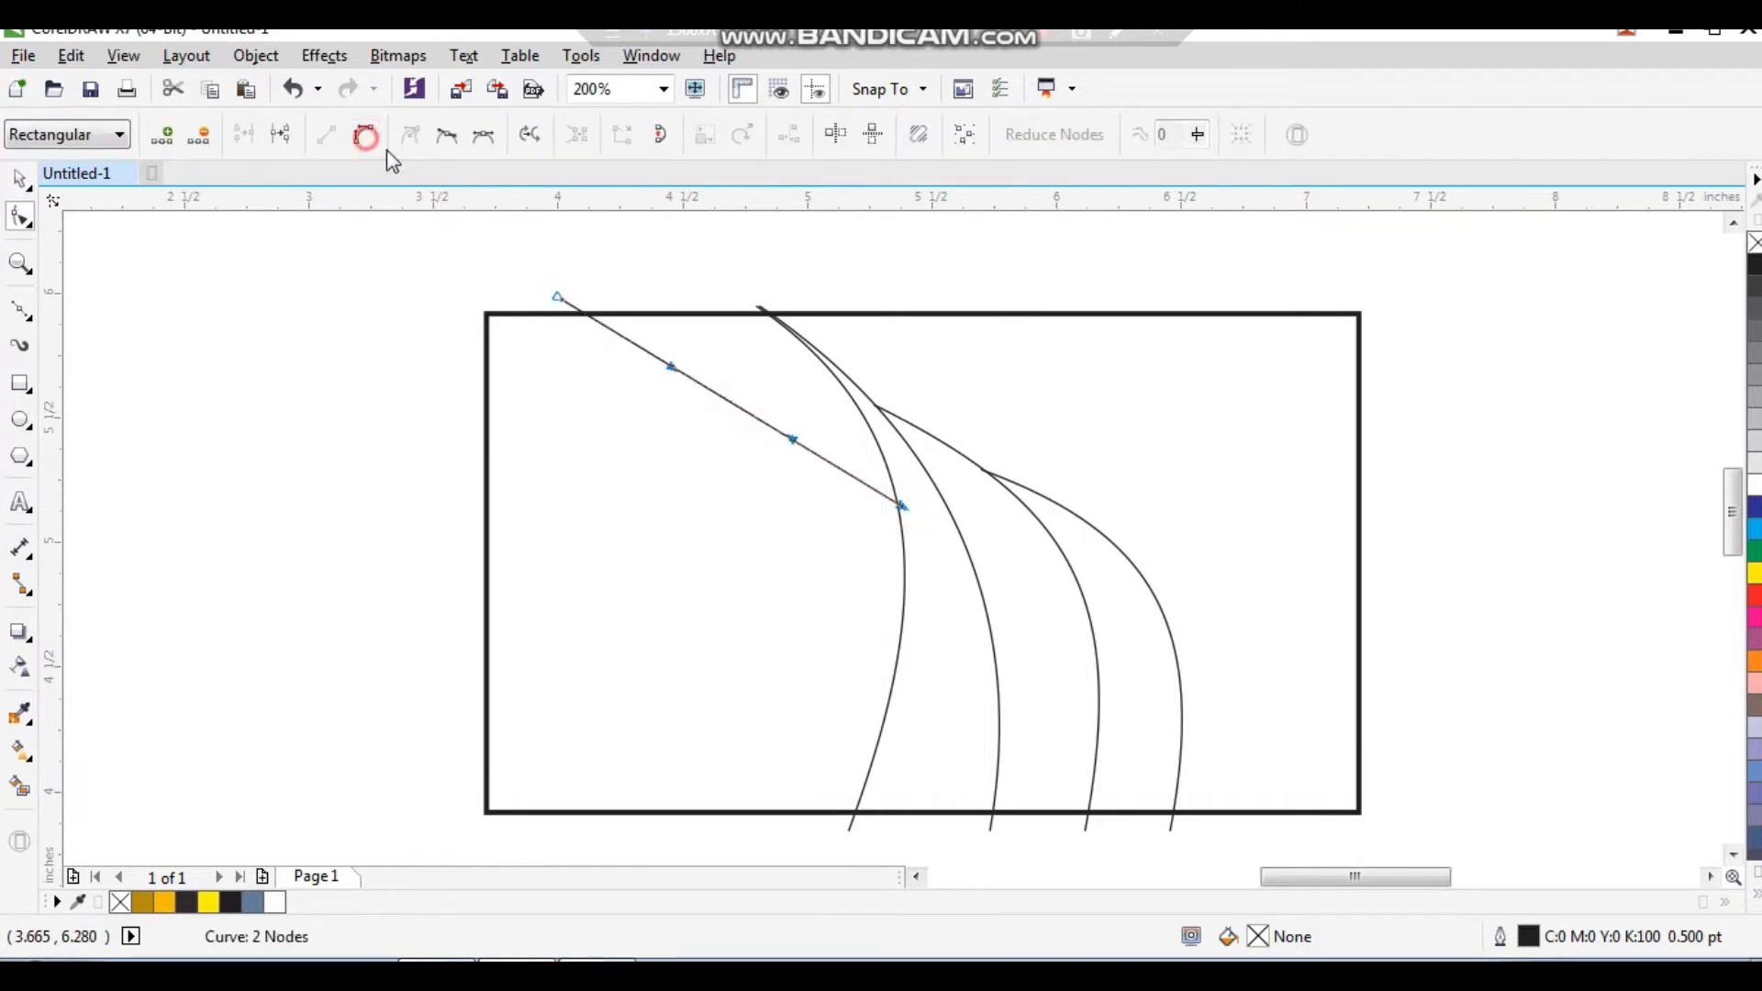
left_click_drag(725, 399, 708, 466)
key("space")
Step: Draw a second diagonal line from just right of the arc's upper end to the arc's lower end
left_click_drag(644, 342, 974, 601)
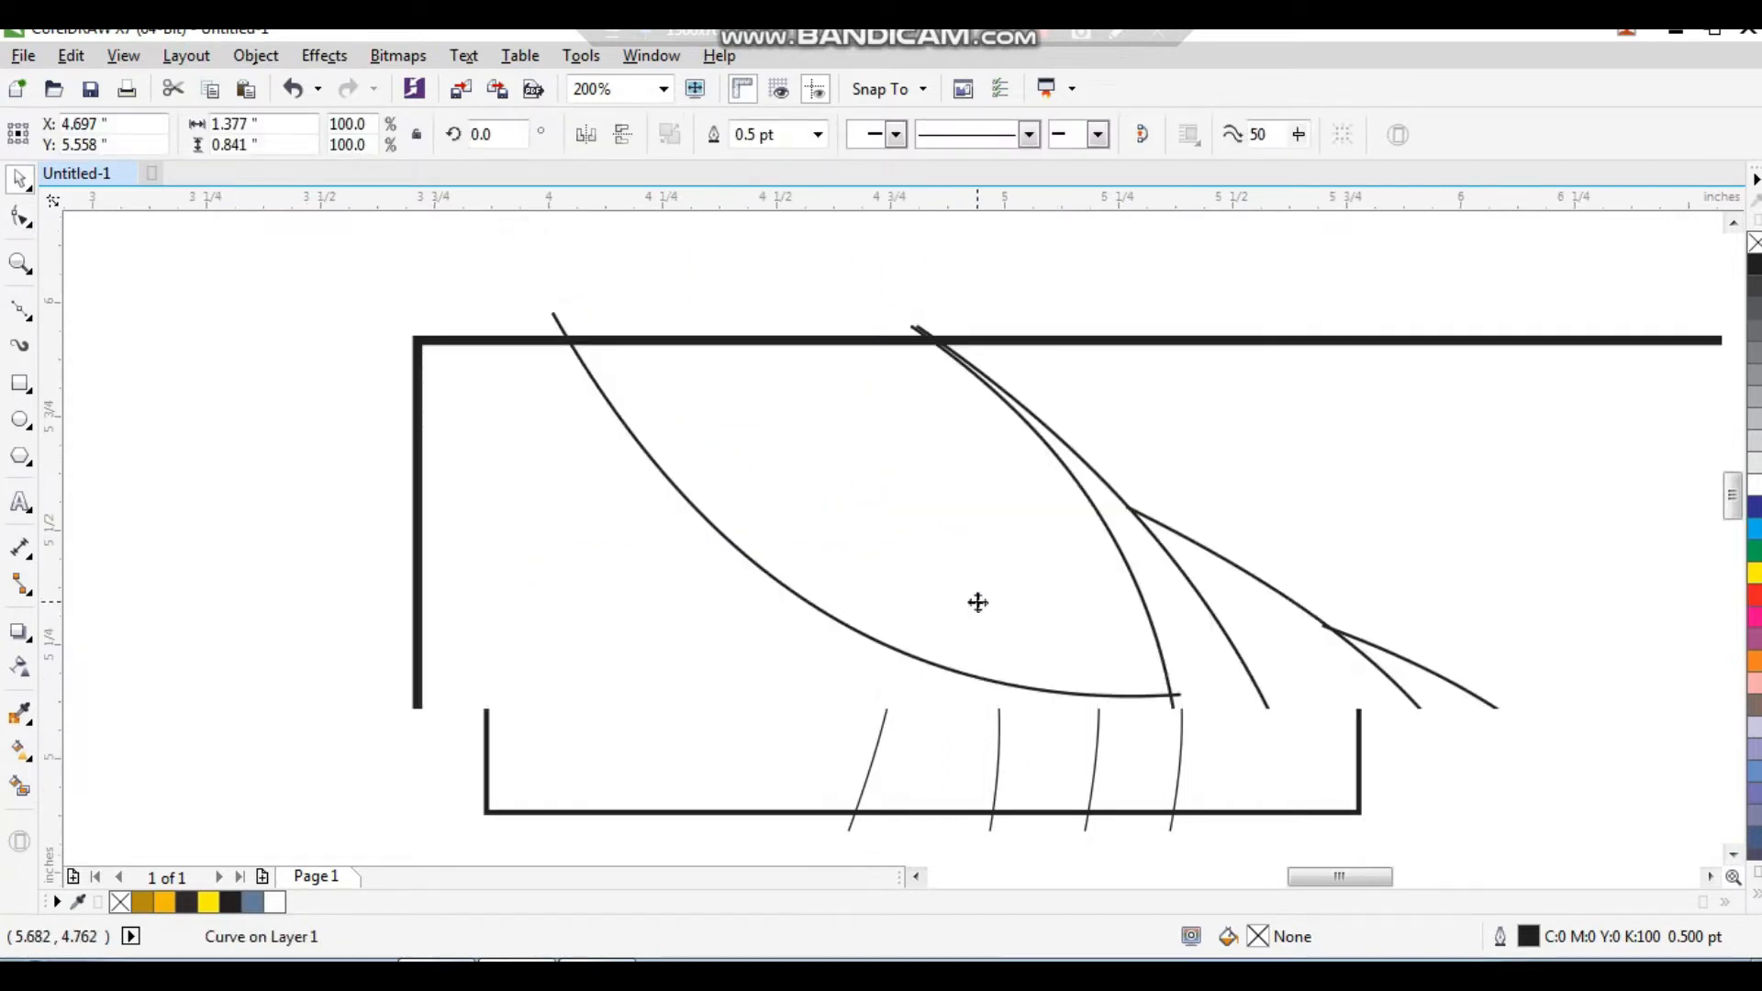
key("space")
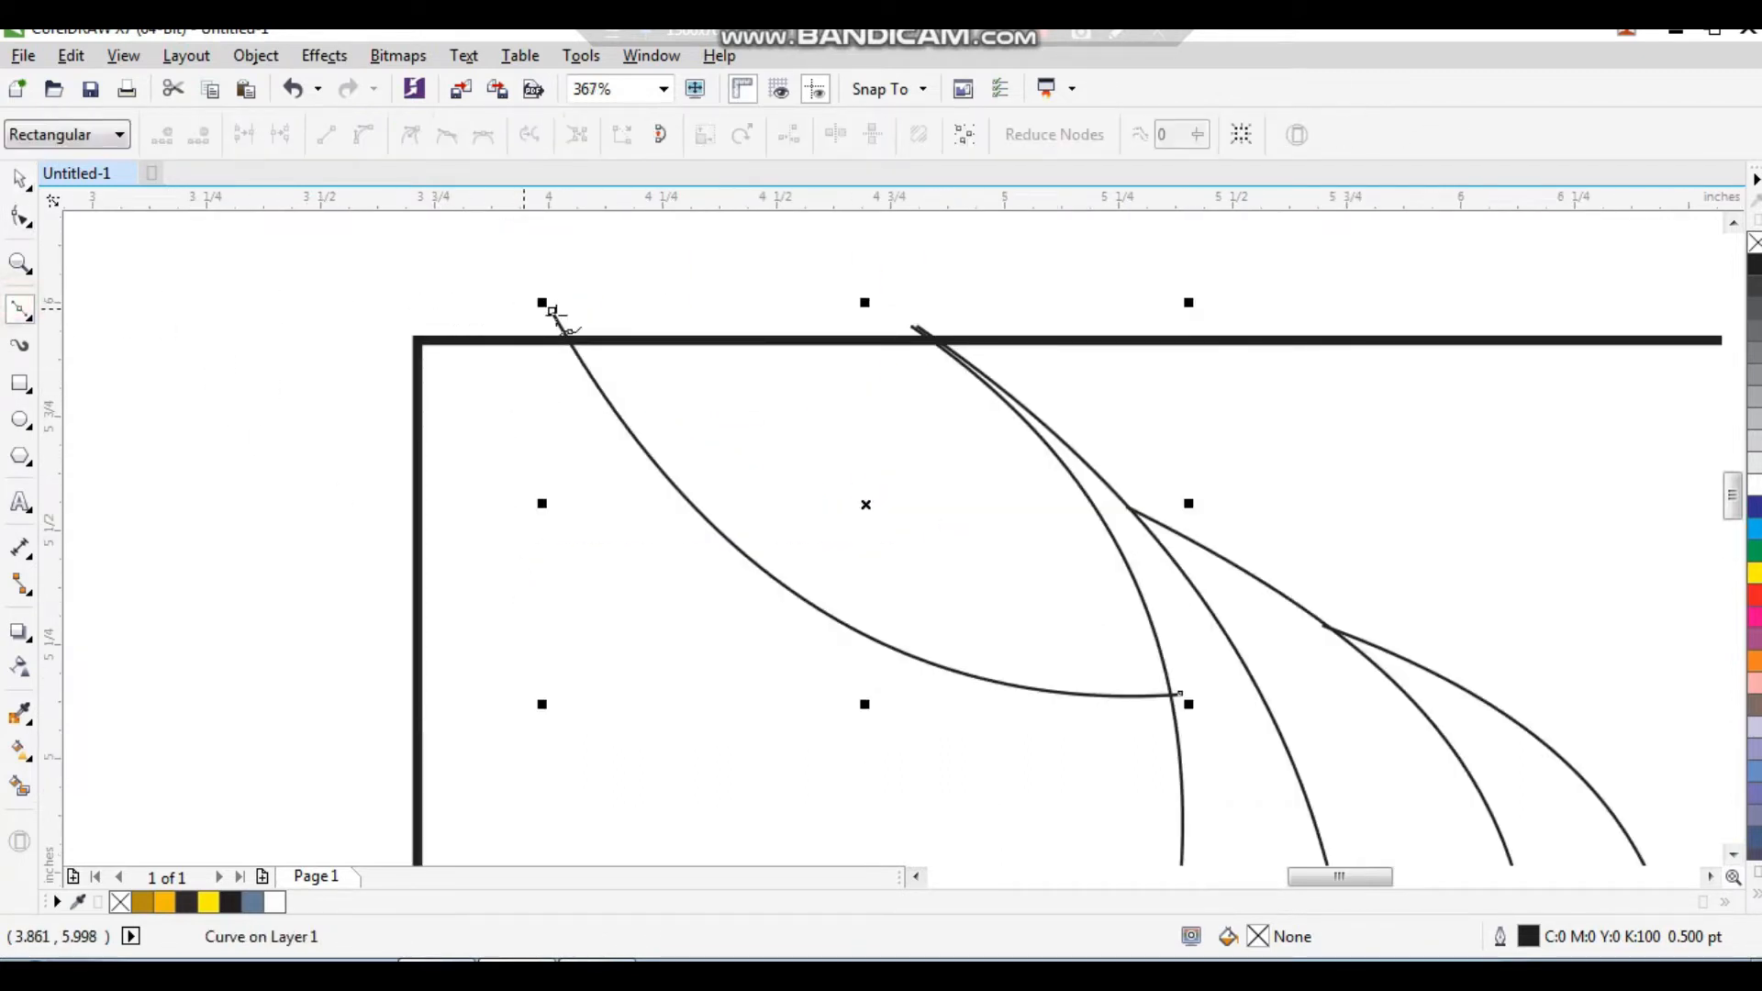
left_click(640, 314)
left_click(1181, 695)
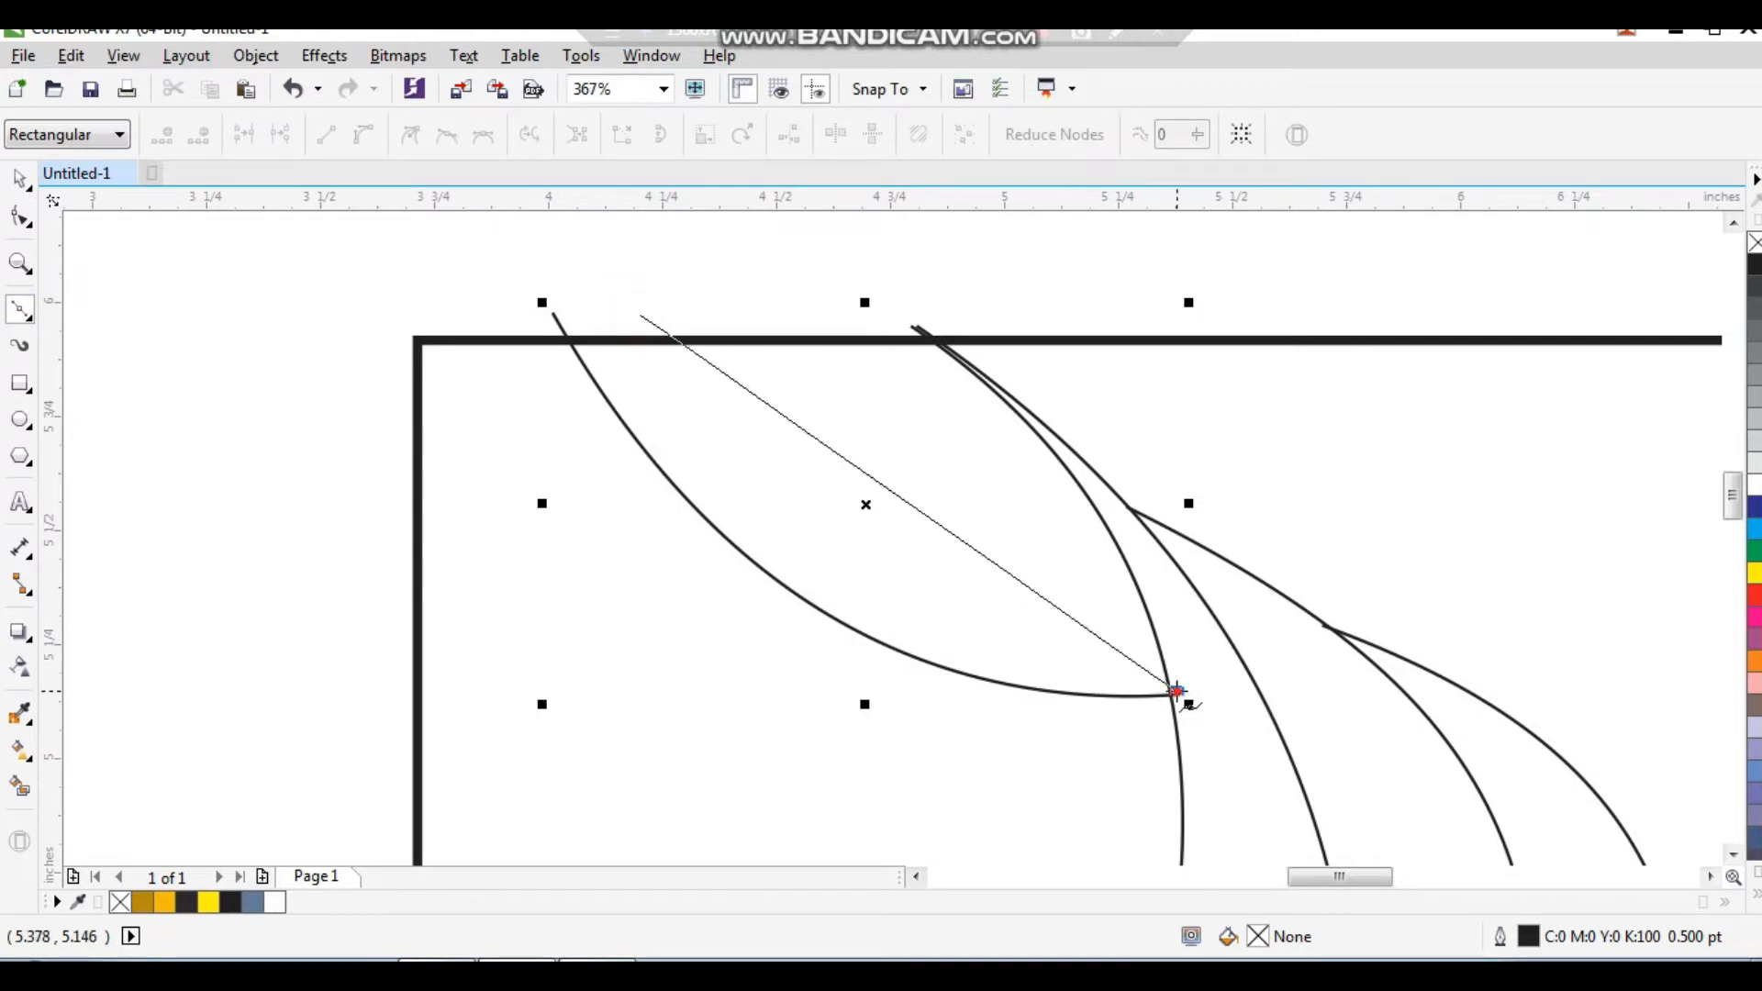
Step: Convert the second diagonal line to a curve, bend it toward the first arc and deselect it
key("space")
key("space")
left_click(911, 506)
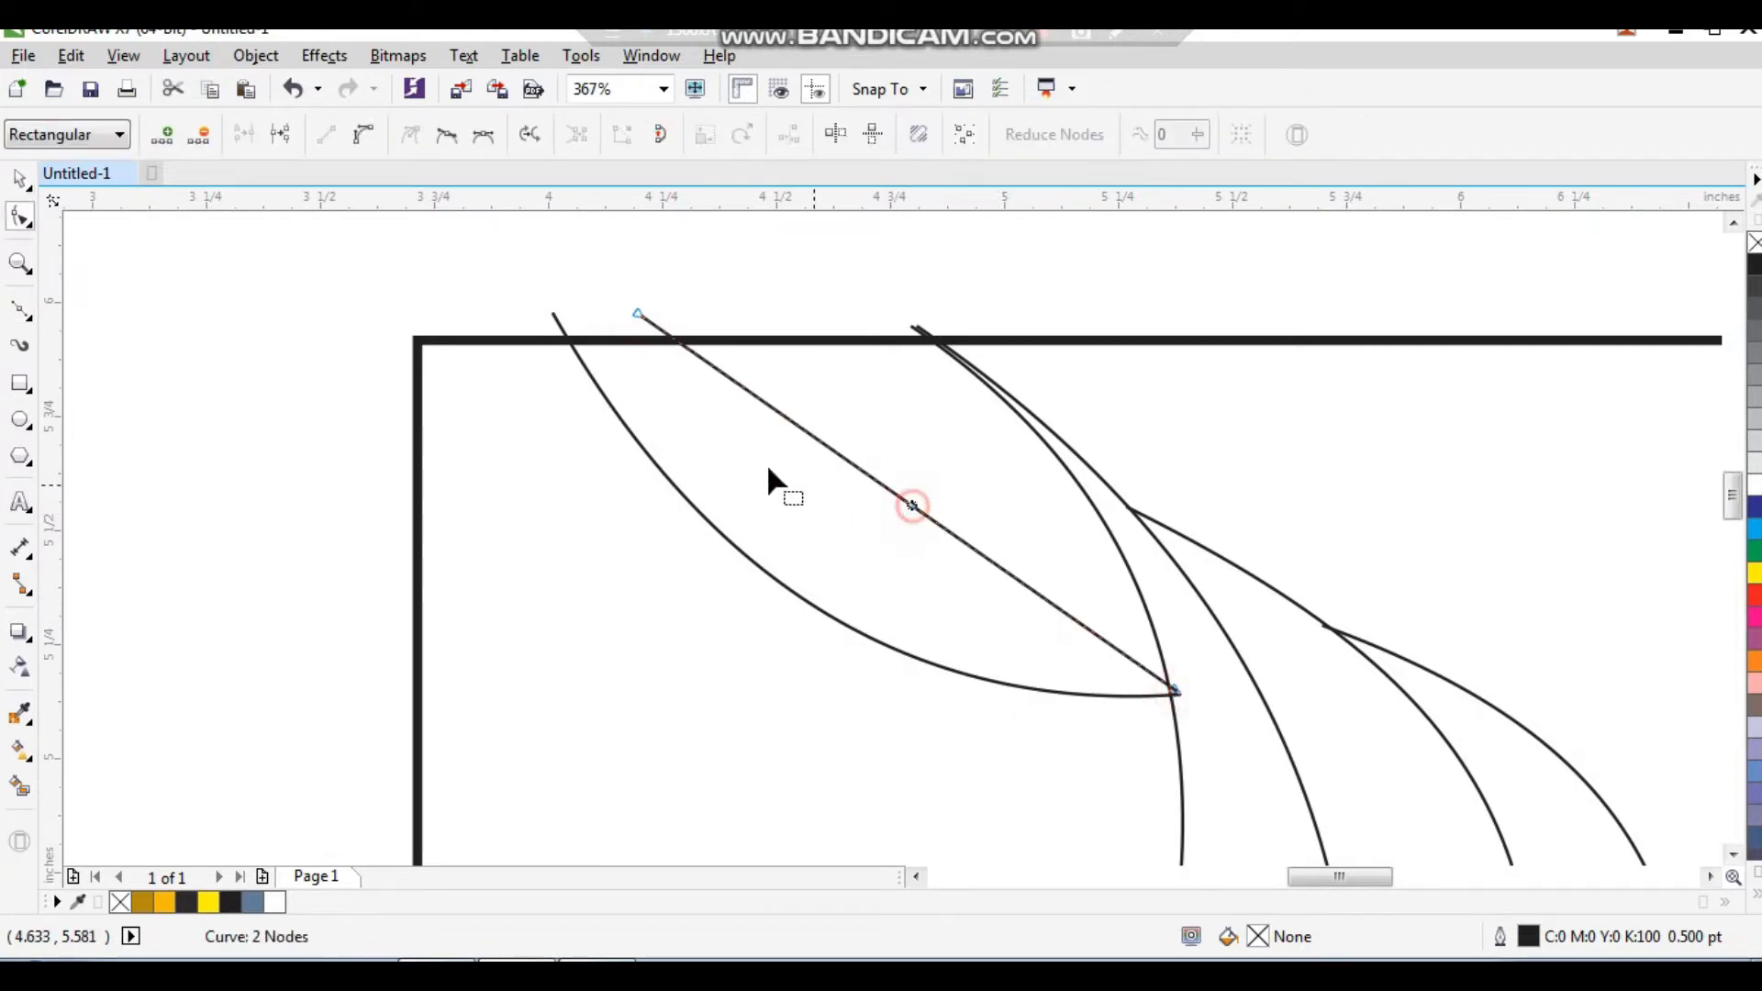
left_click(367, 136)
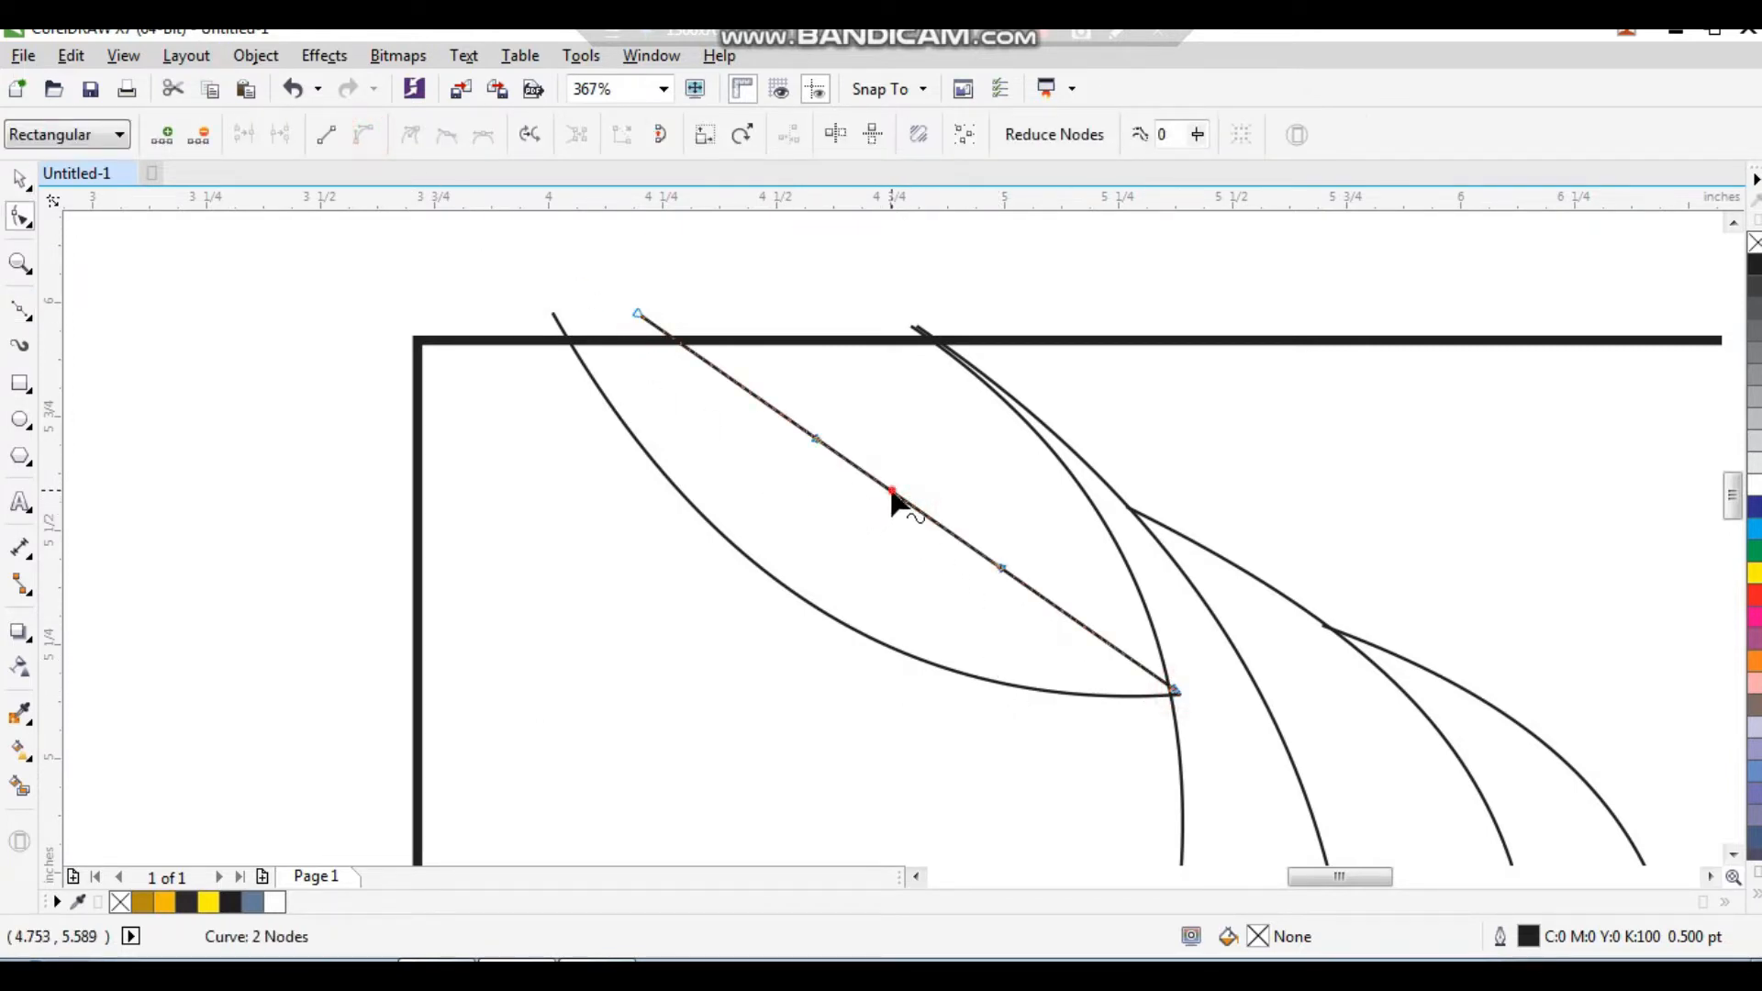
left_click_drag(892, 495, 834, 570)
key("space")
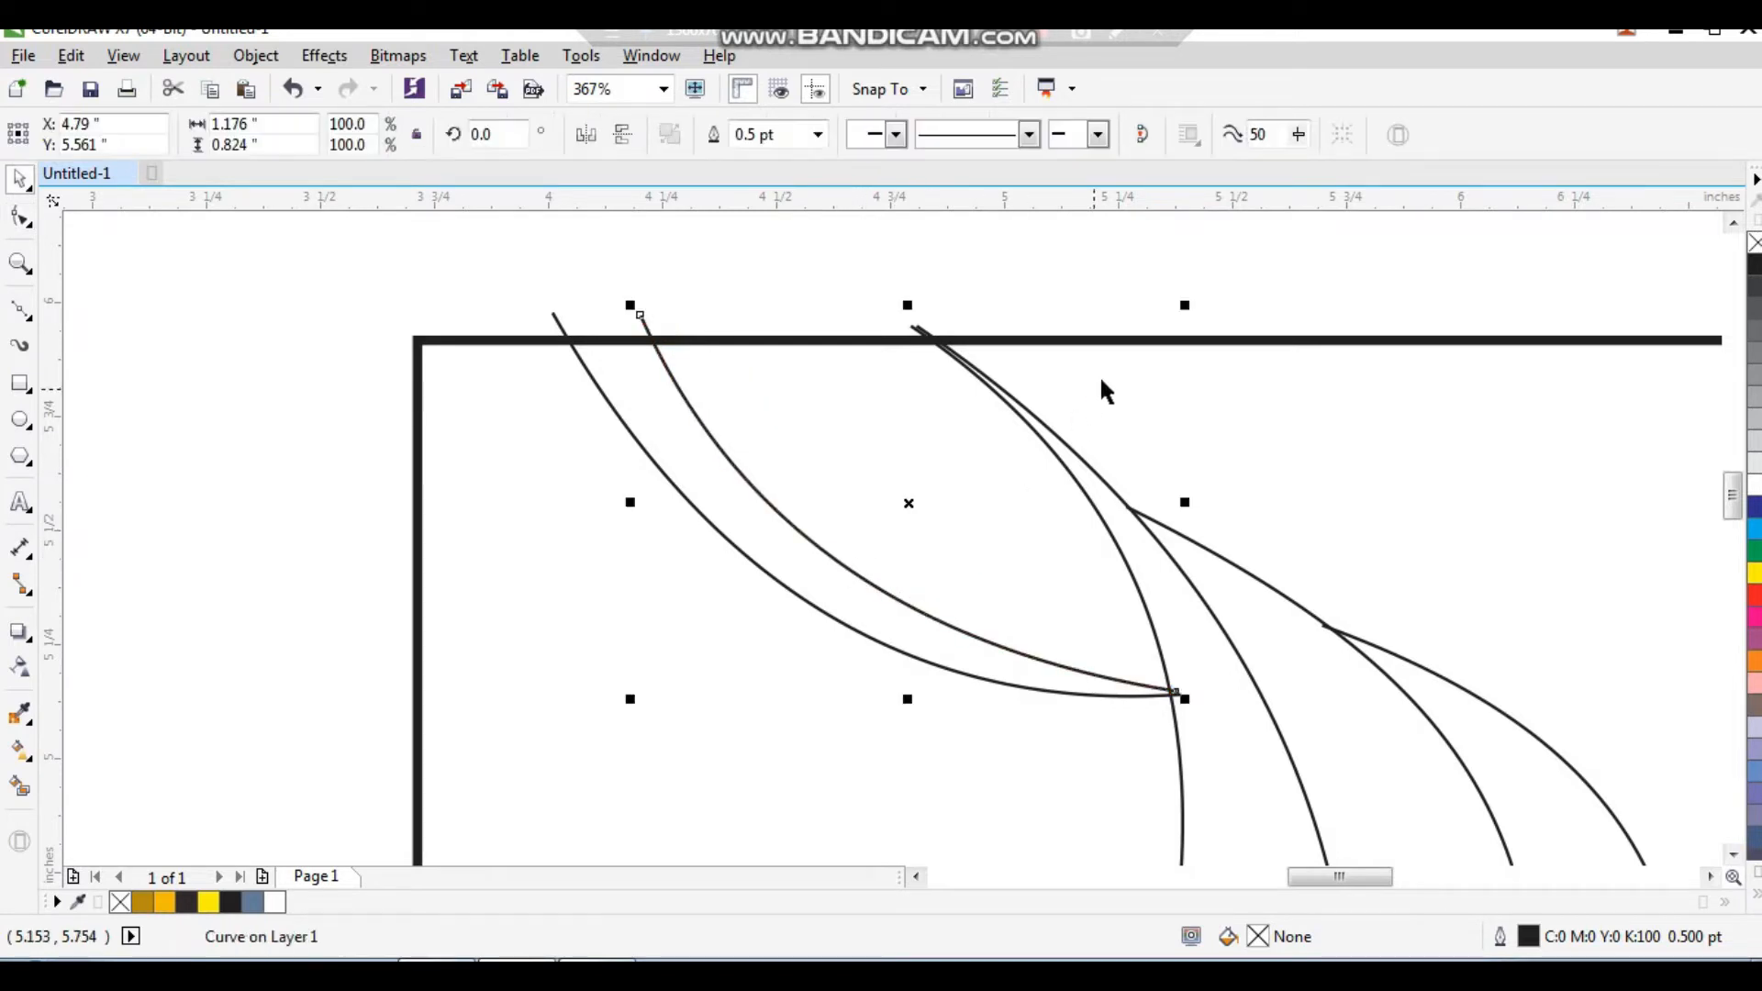
left_click(1181, 291)
Step: Draw a straight line about 0.77 in wide and 0.39 in high from the rightmost curve to the rectangle's lower-right corner
scroll(797, 420, "down", 2)
key("F2")
left_click_drag(671, 356, 1223, 761)
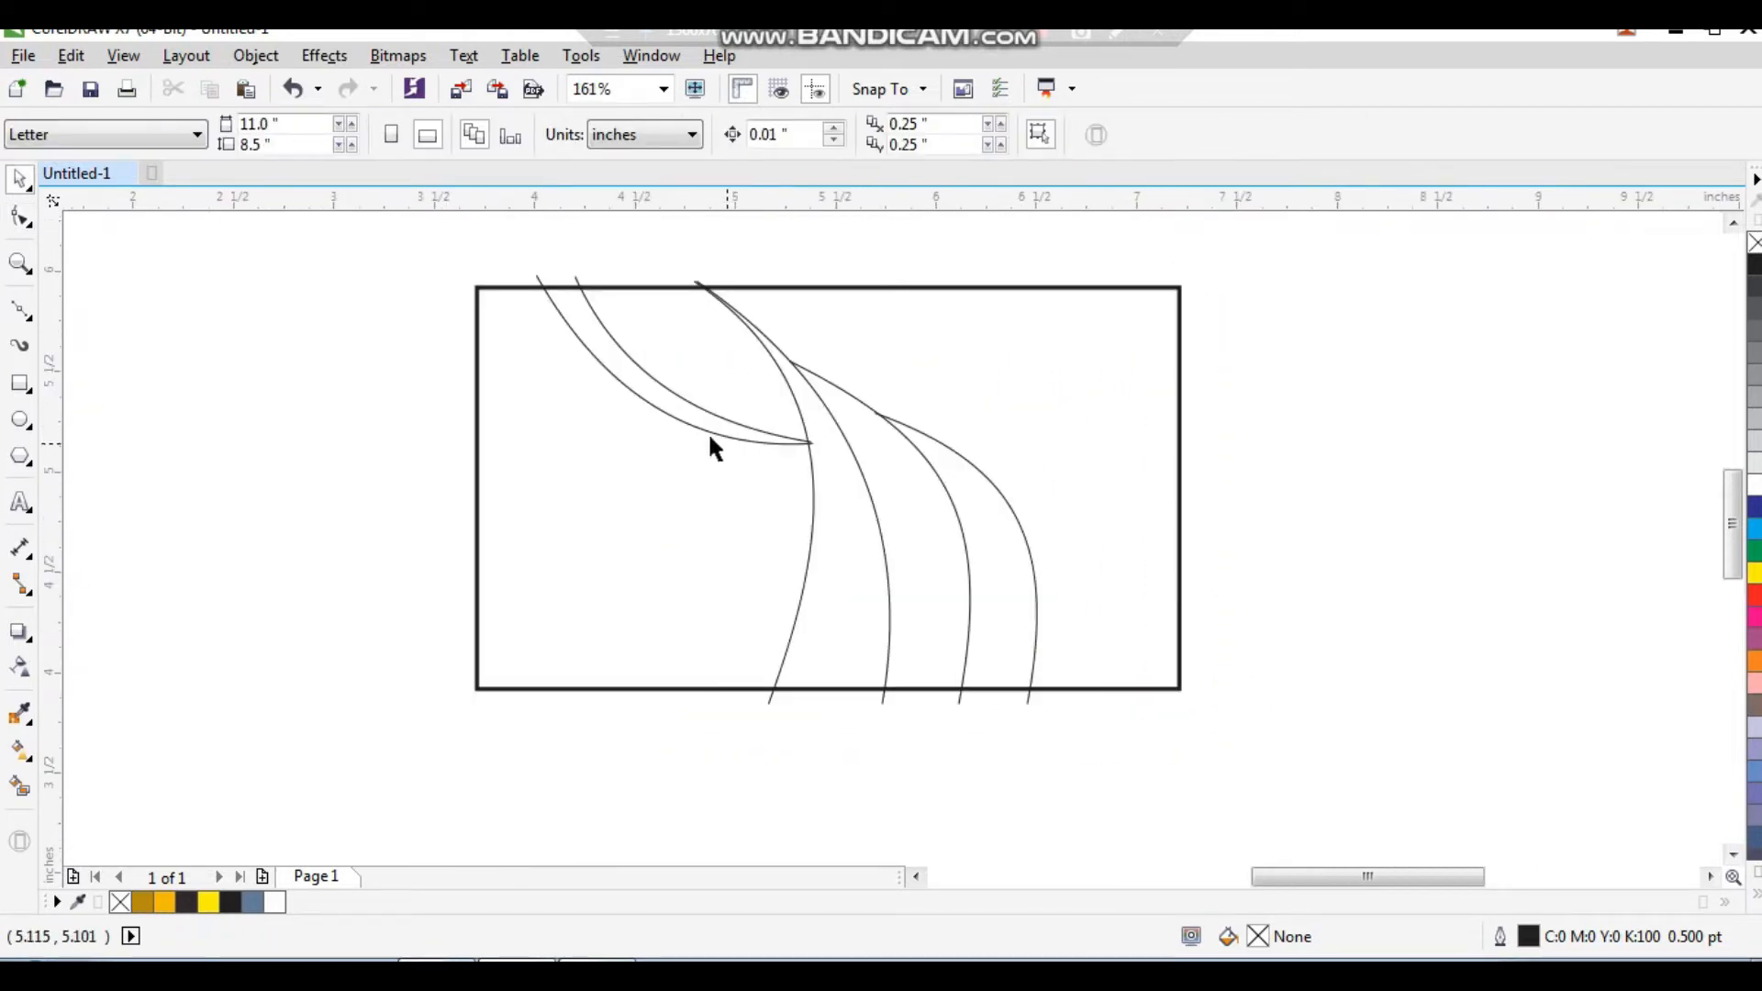
mouse_move(434, 248)
left_mouse_down()
mouse_move(1097, 609)
mouse_move(1266, 730)
left_mouse_up()
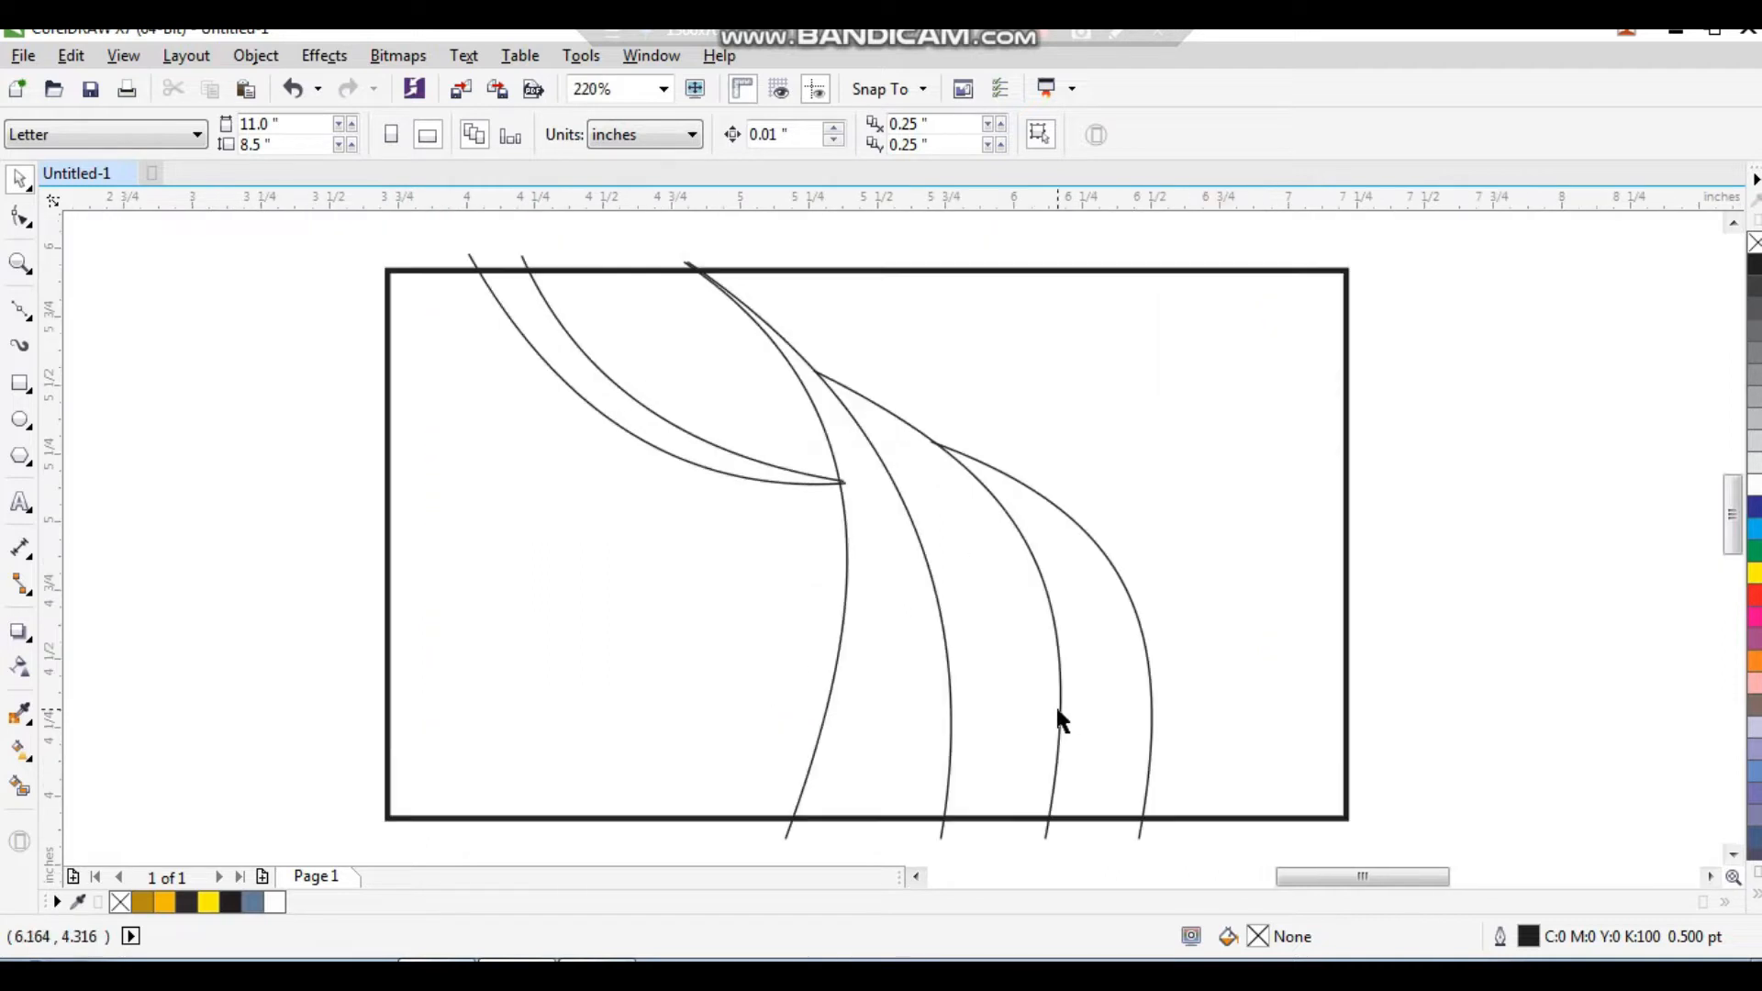
key("F7")
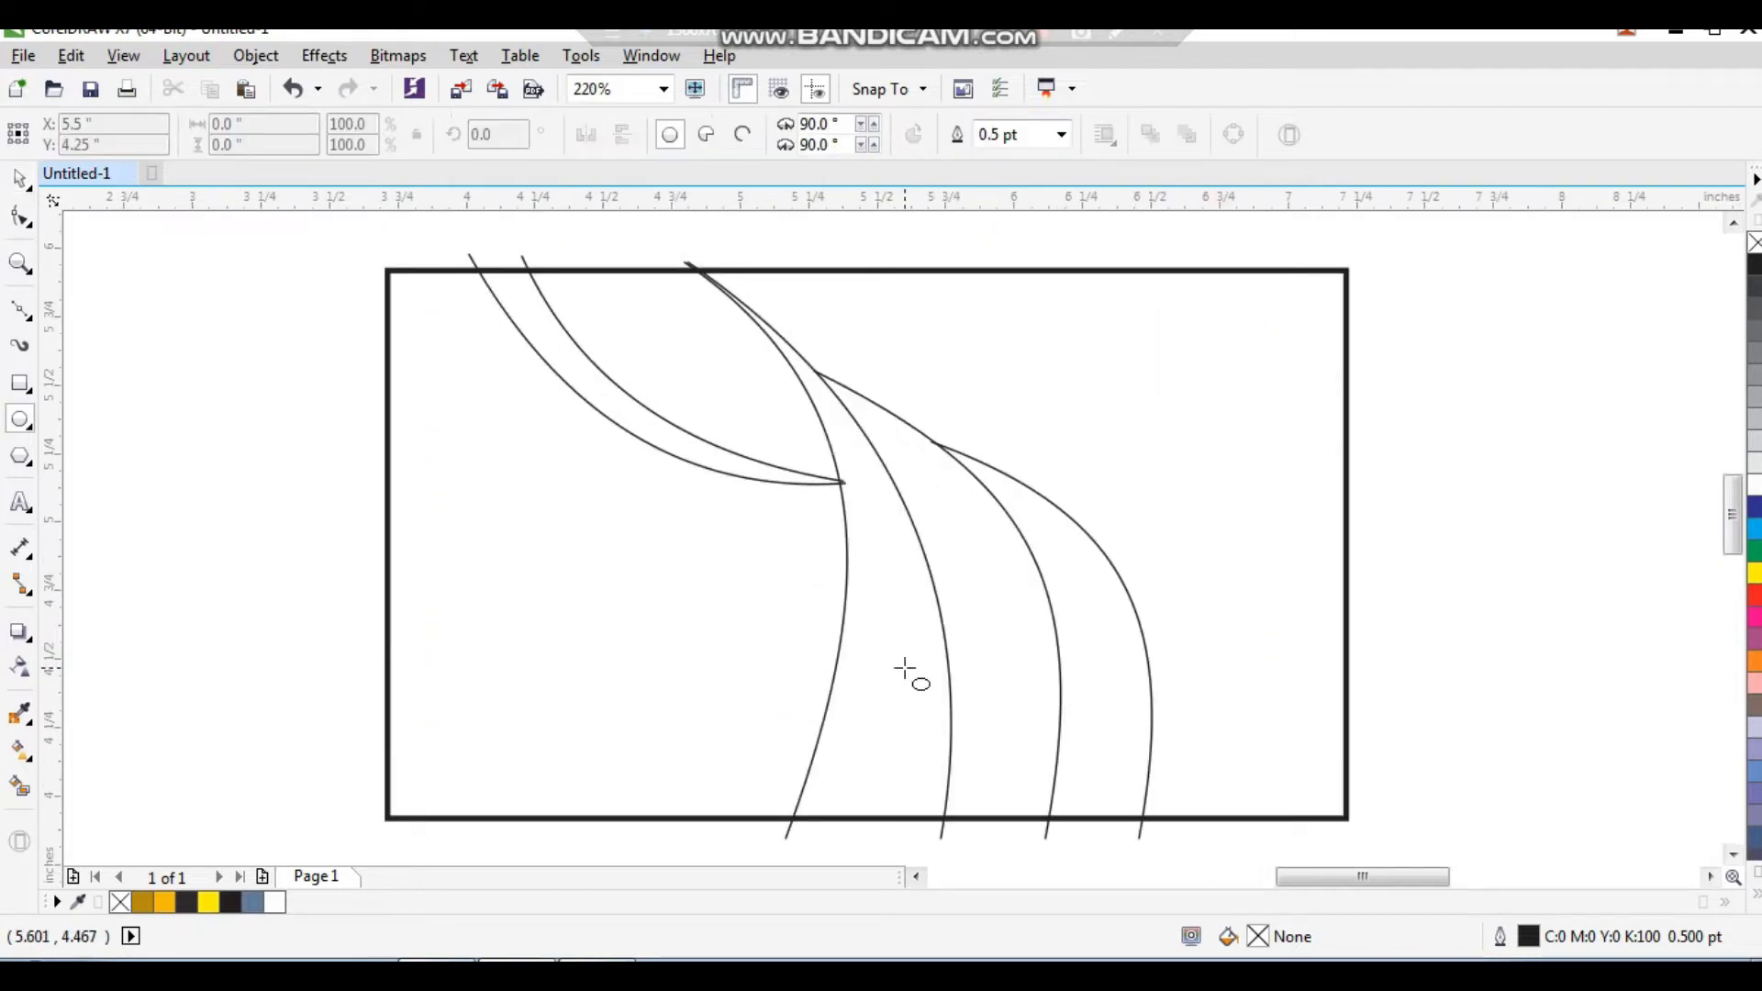
key("space")
left_click(26, 315)
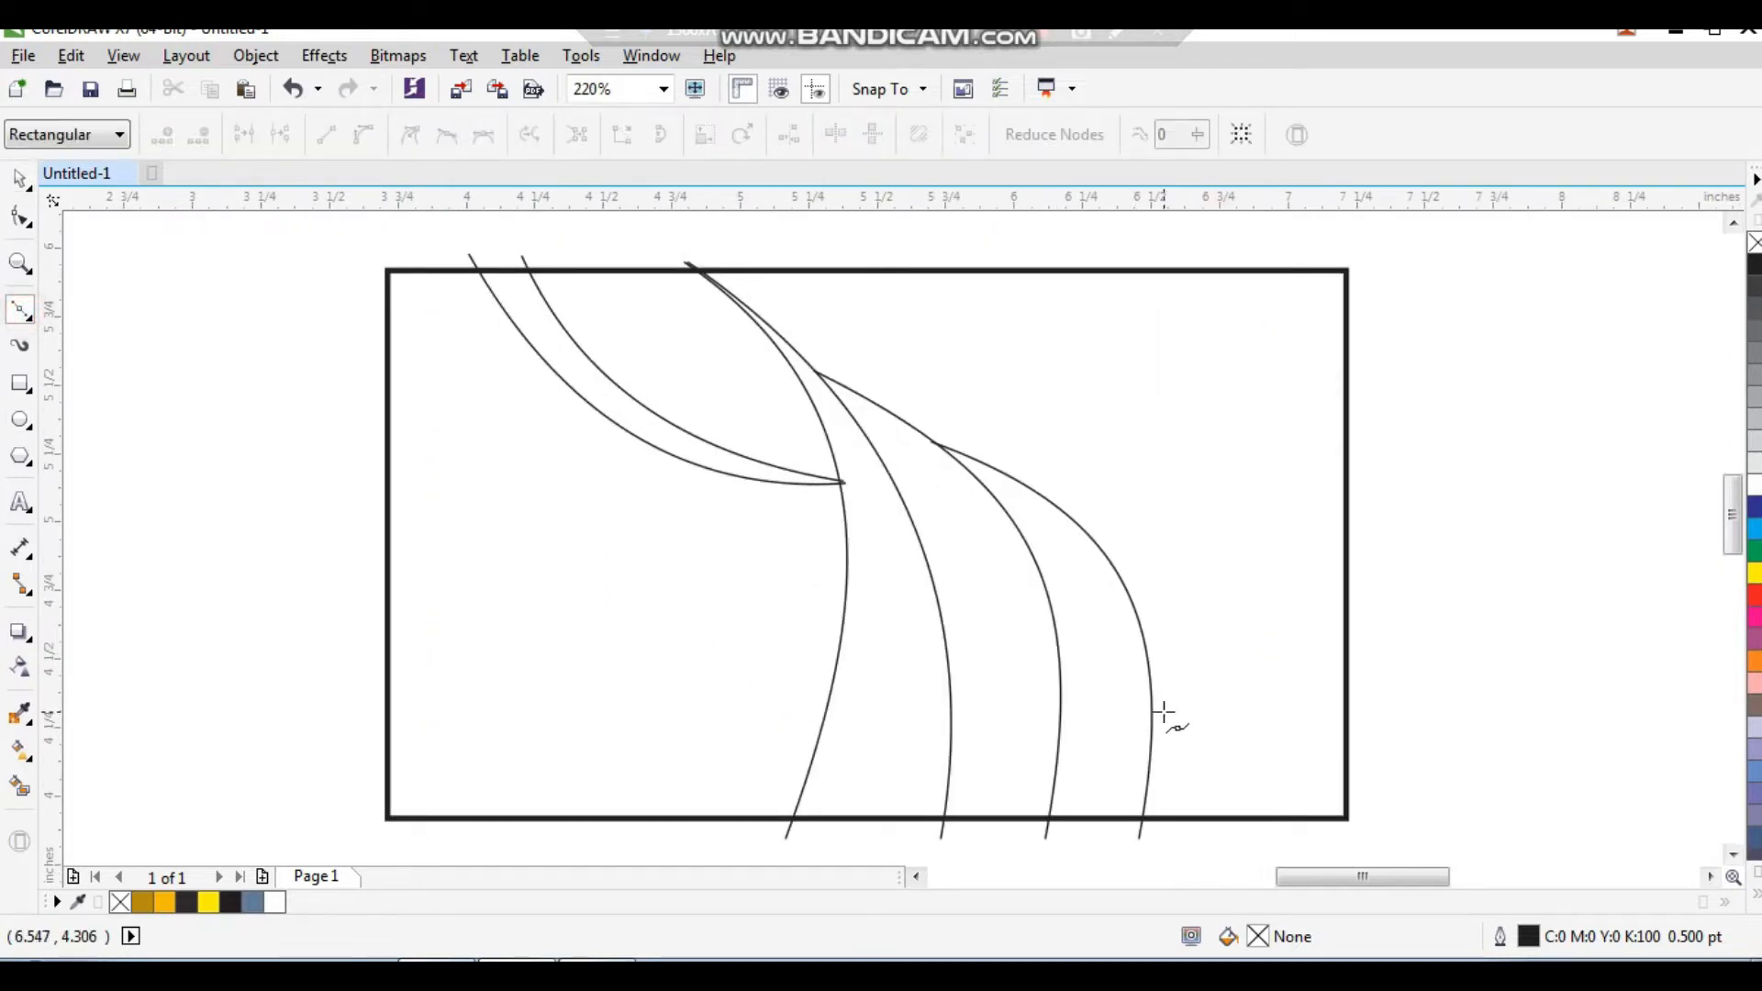
left_click(1359, 823)
key("space")
Step: Reshape the third long curve by pulling its lower control handle slightly inward, away from the rightmost curve
key("F3")
key("F2")
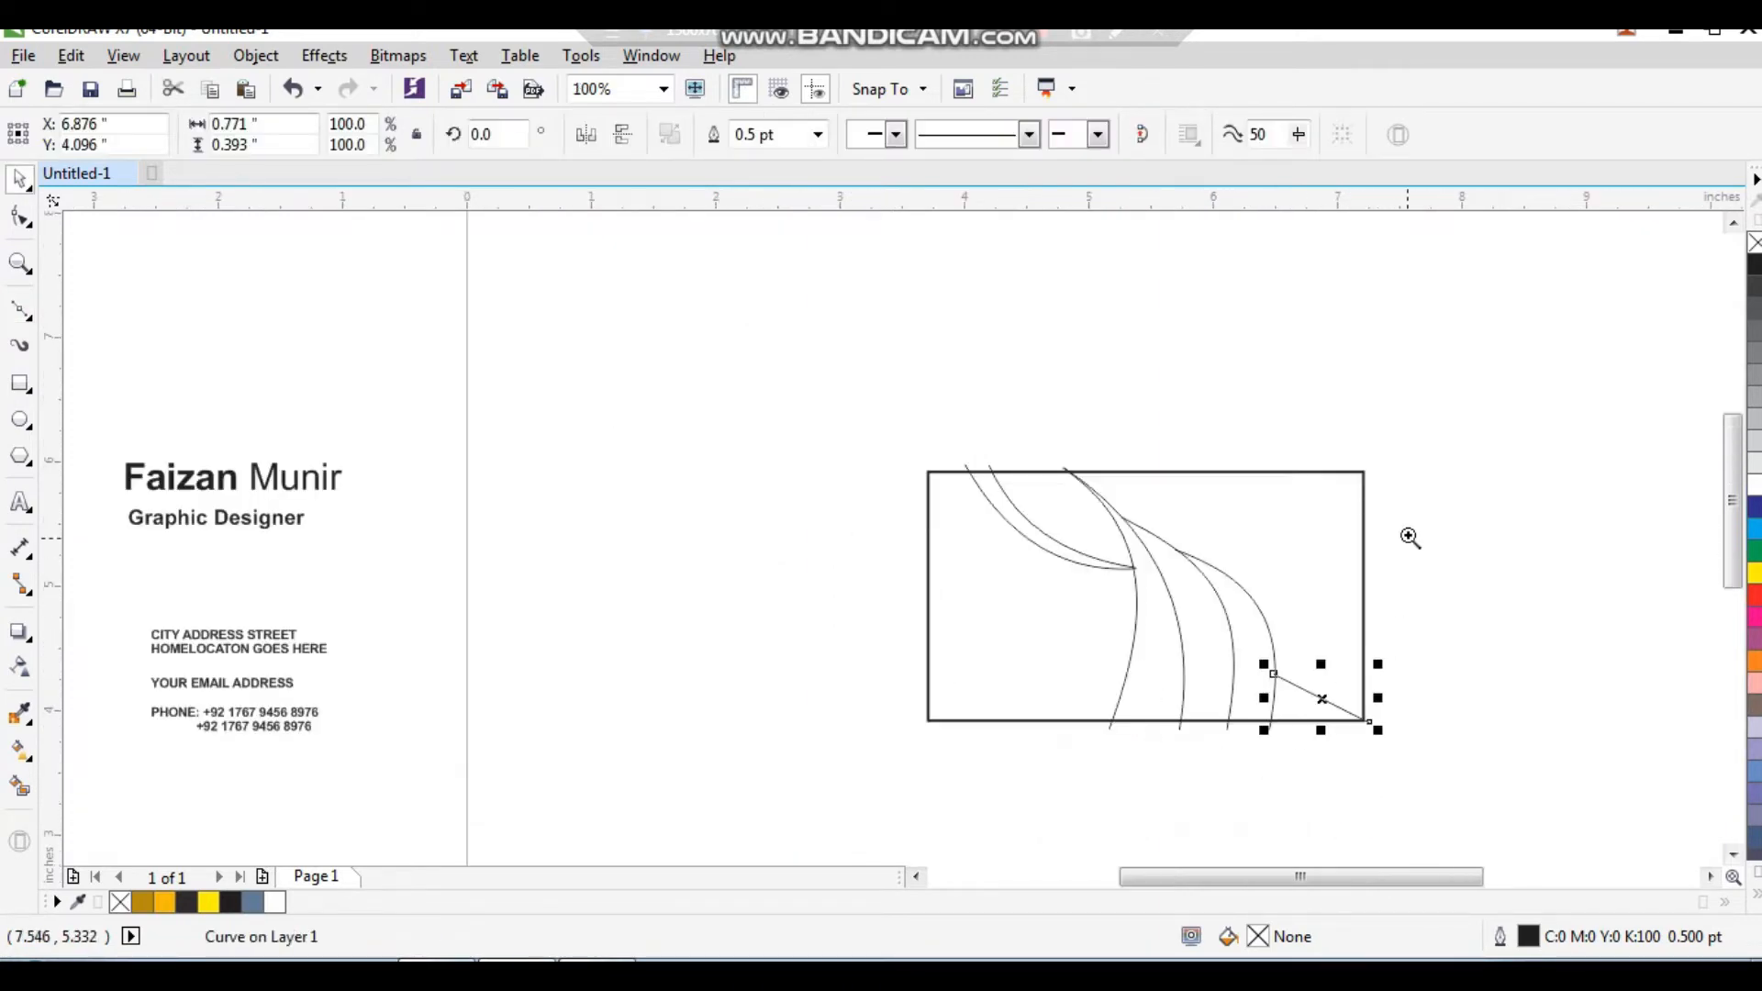
left_click_drag(1416, 456, 1033, 783)
left_click(878, 642)
key("F2")
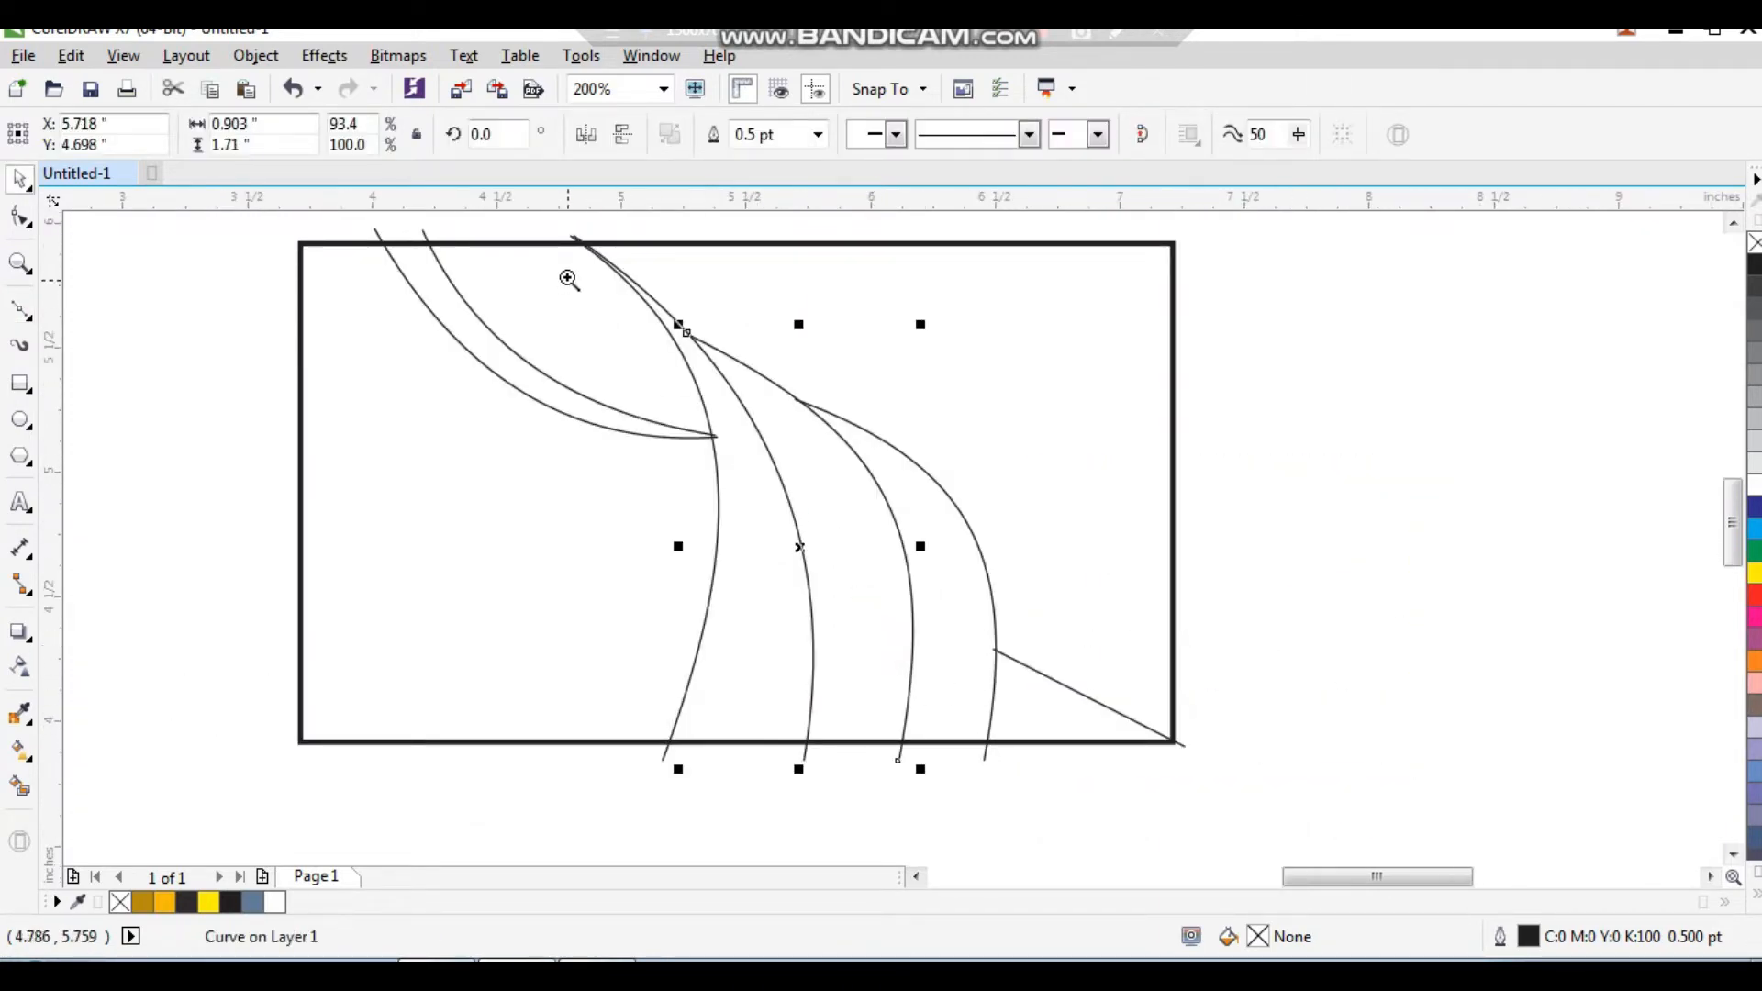
left_click_drag(570, 279, 1038, 814)
key("F10")
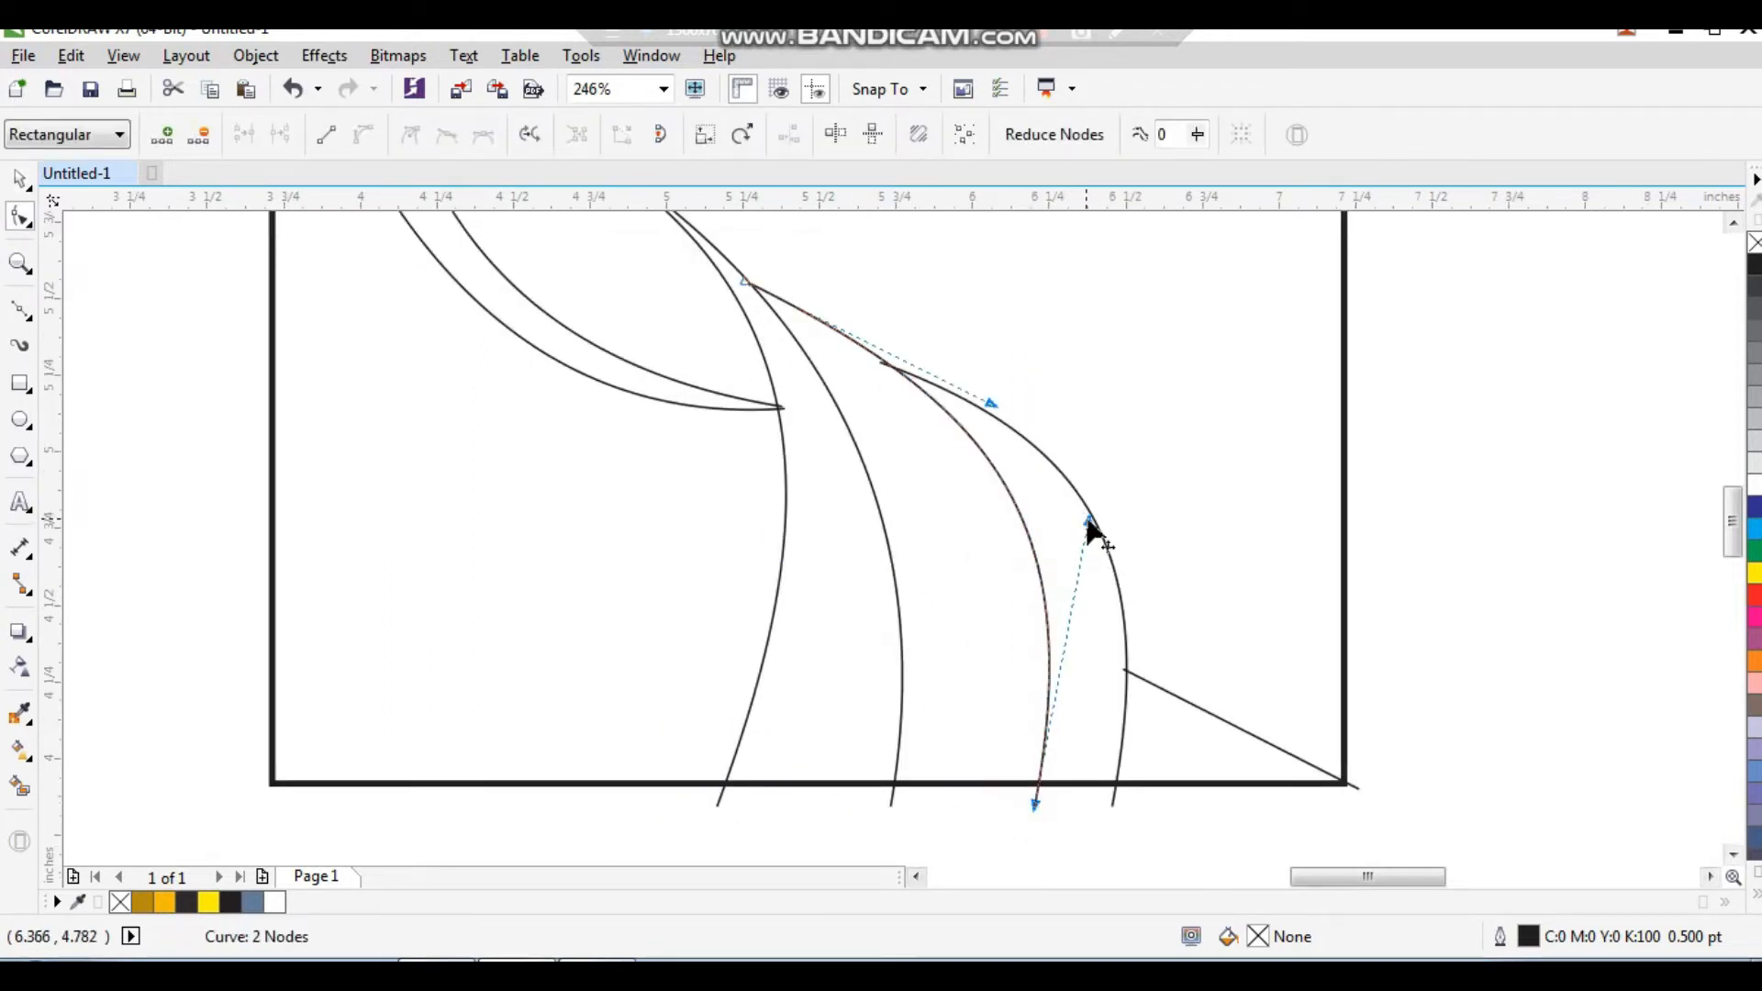
left_click_drag(1090, 525, 1064, 510)
Step: Move the rightmost curve's lower end slightly to the right, adjust its lower control handle and deselect the curve
left_click(1120, 597)
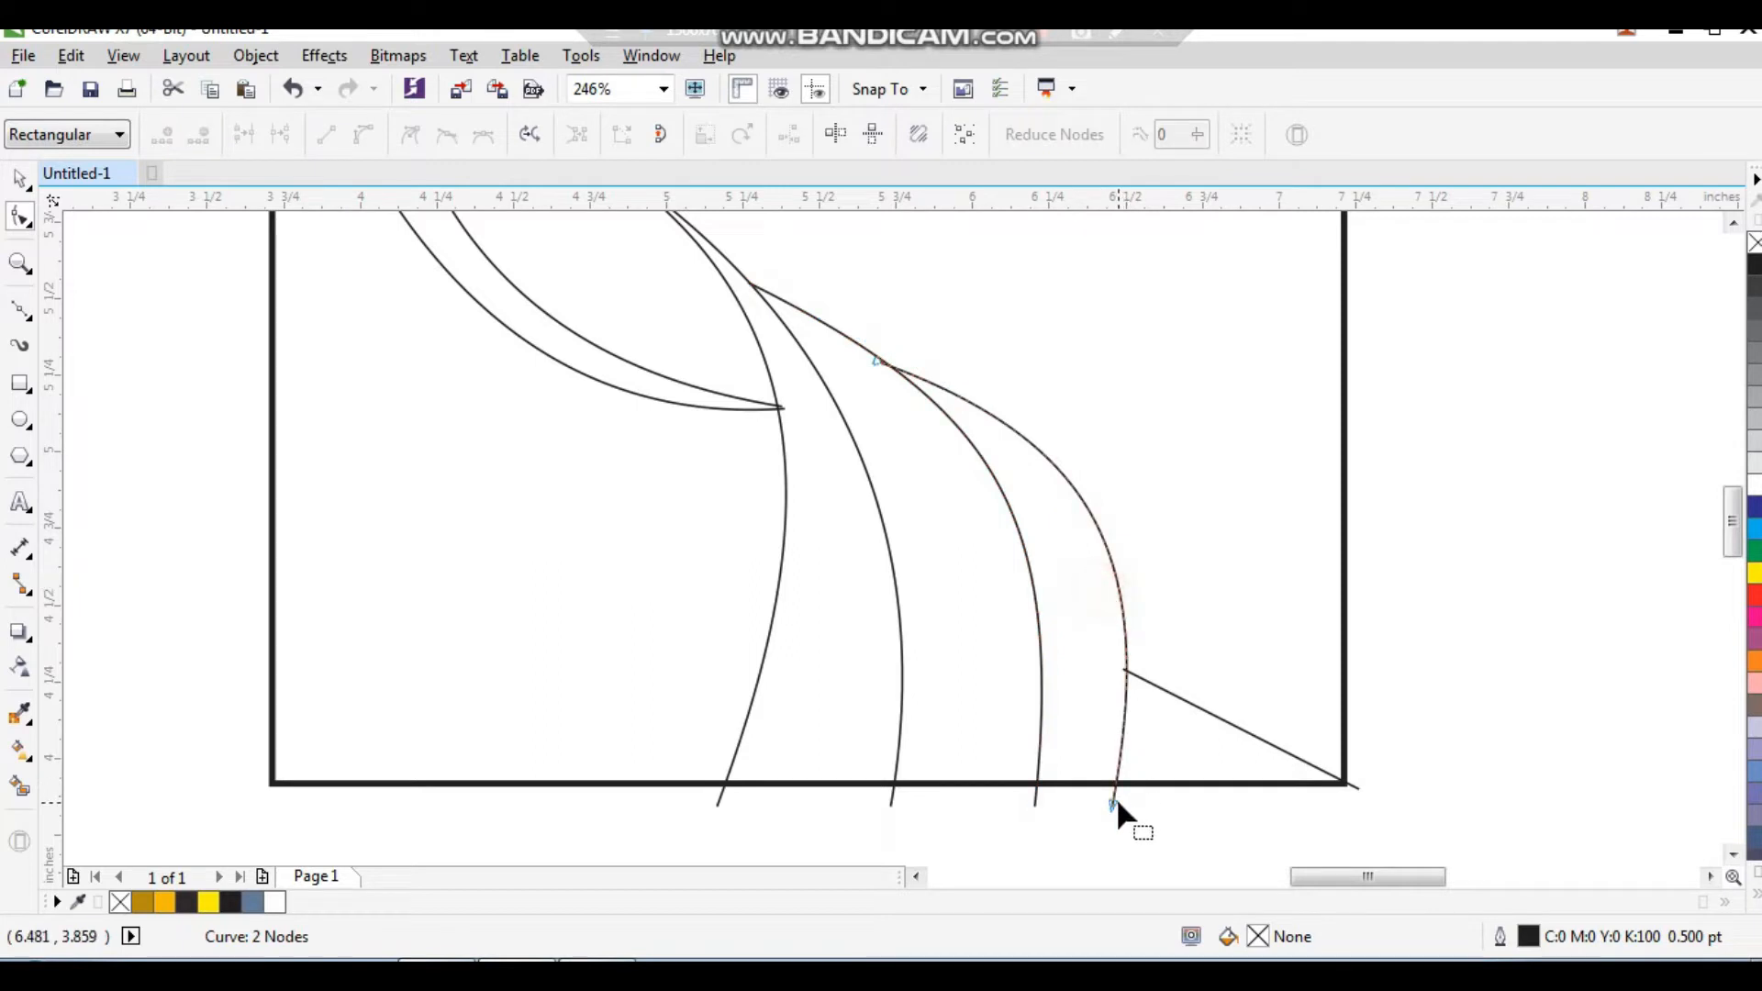
left_click_drag(1112, 803, 1149, 806)
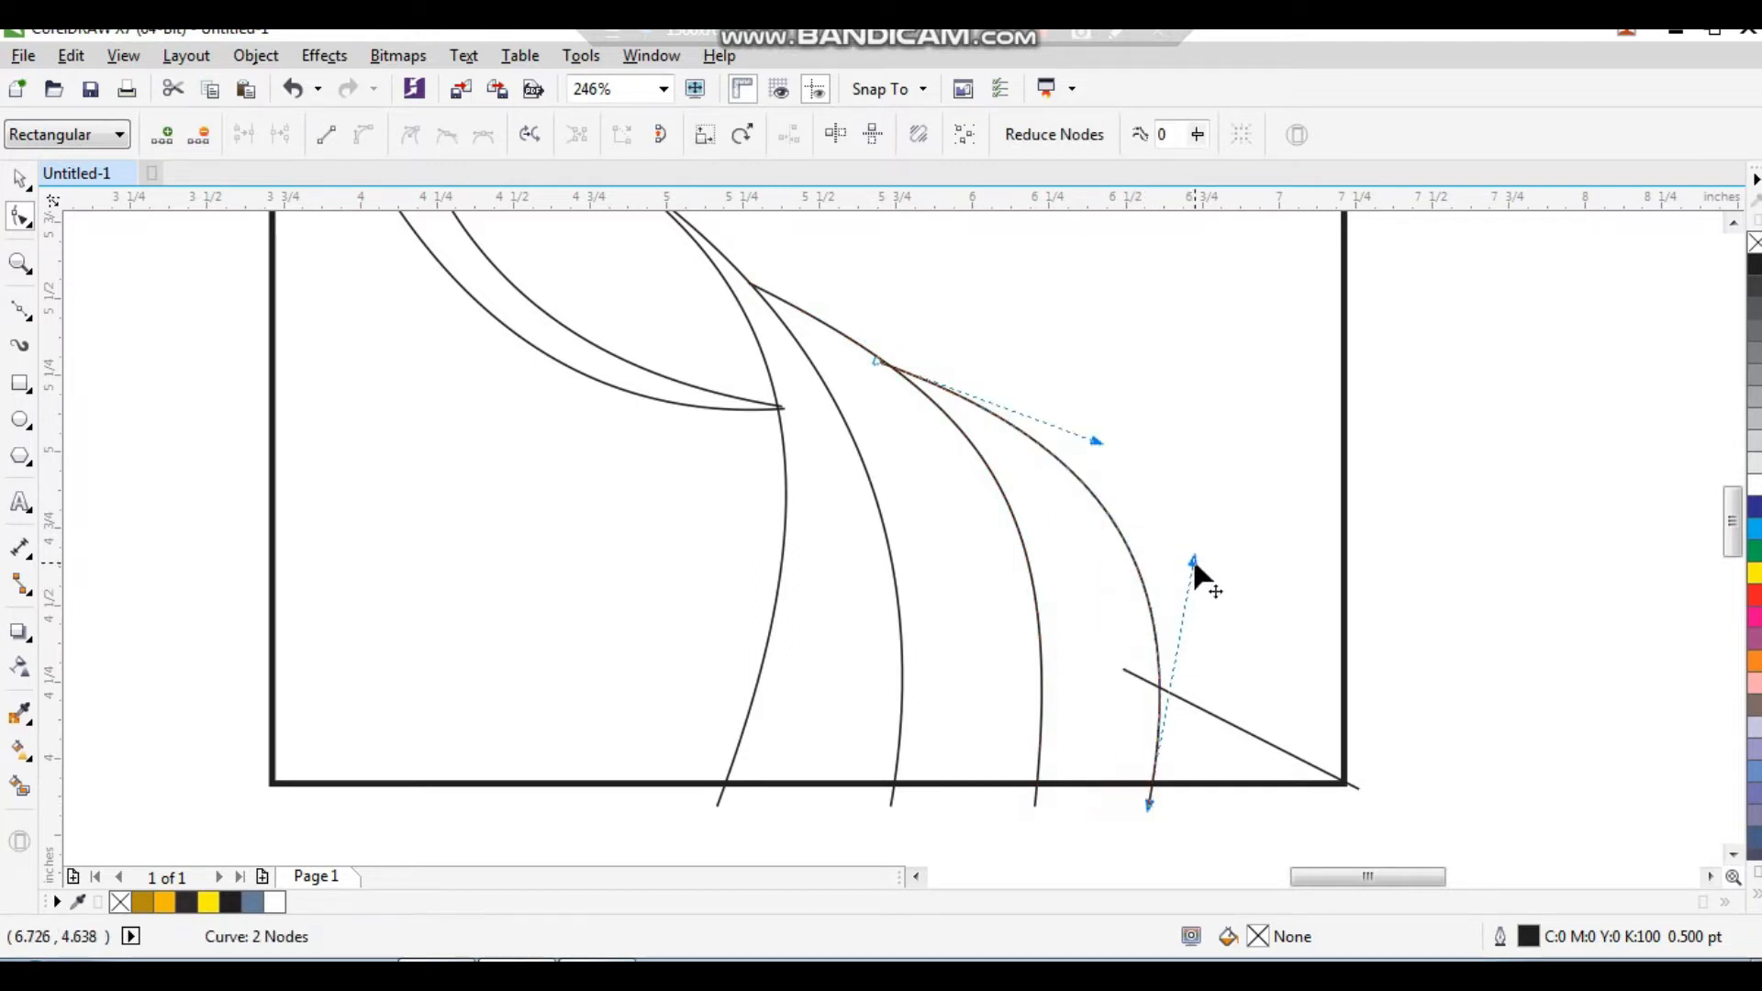
left_click_drag(1193, 559, 1172, 570)
key("space")
left_click(1195, 601)
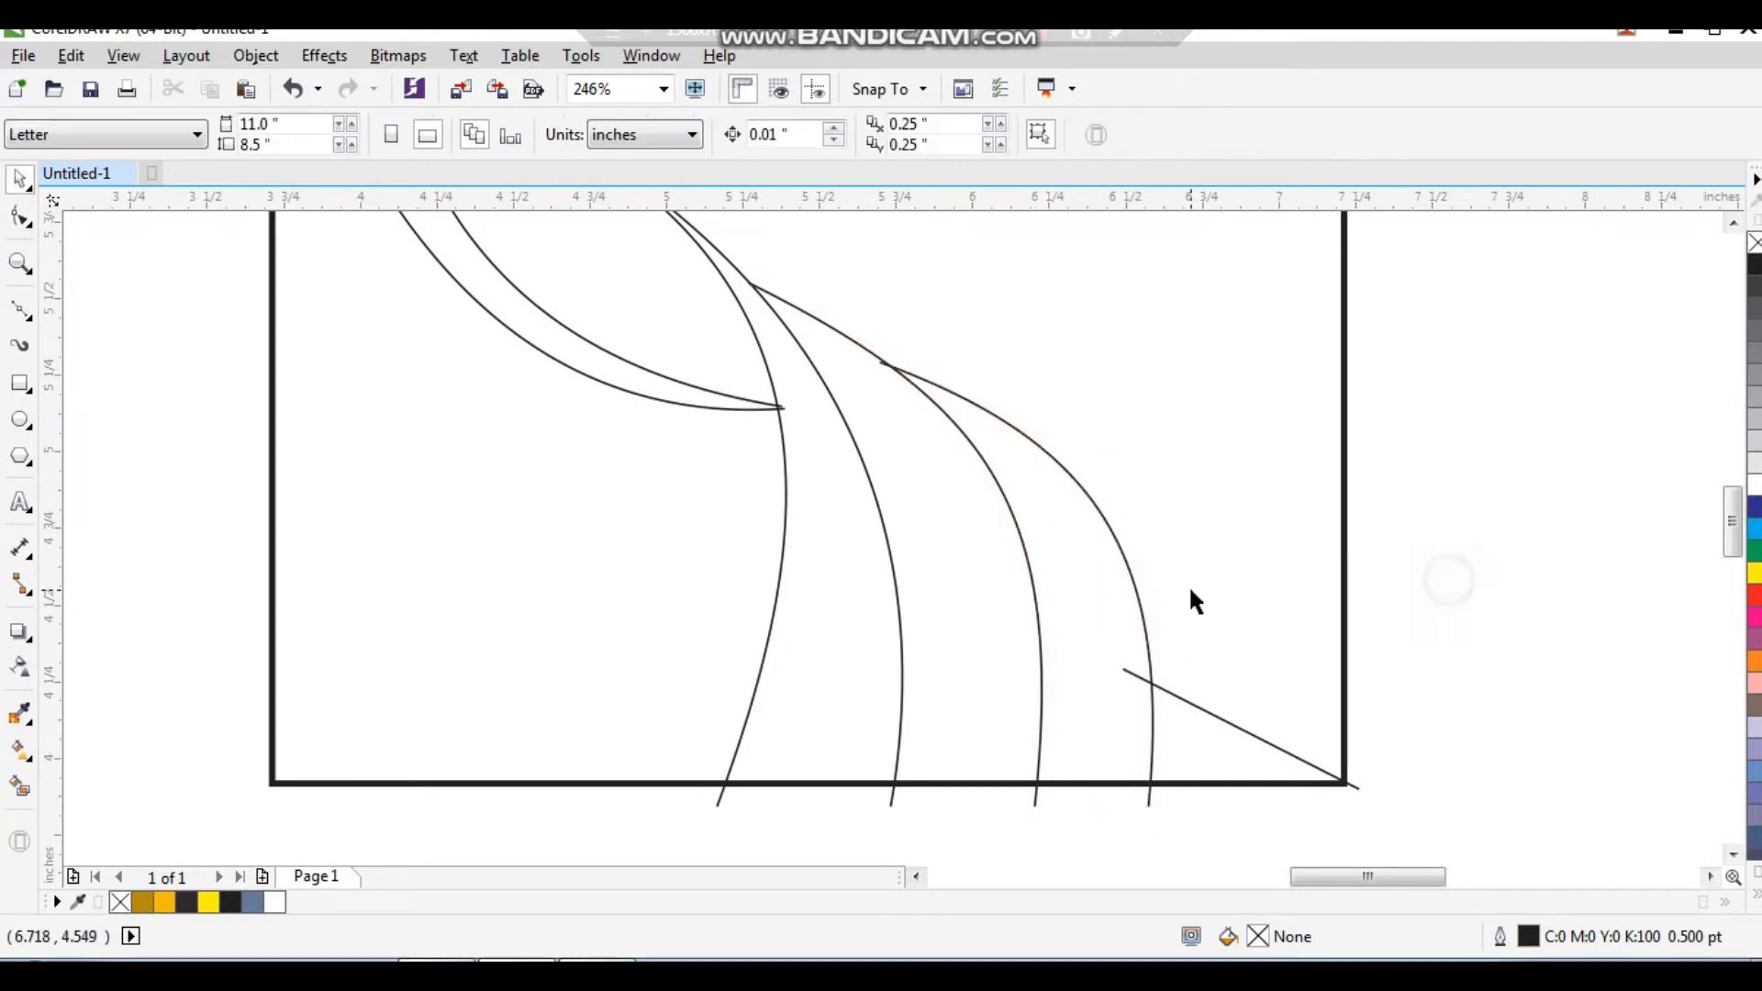
Step: Smart Fill the large left section, the thin crescent and the leaf-shaped section with blue-grey and a 0.5 pt outline
scroll(1191, 592, "down", 1)
key("F2")
left_click_drag(1328, 316, 643, 680)
key("ctrl+z")
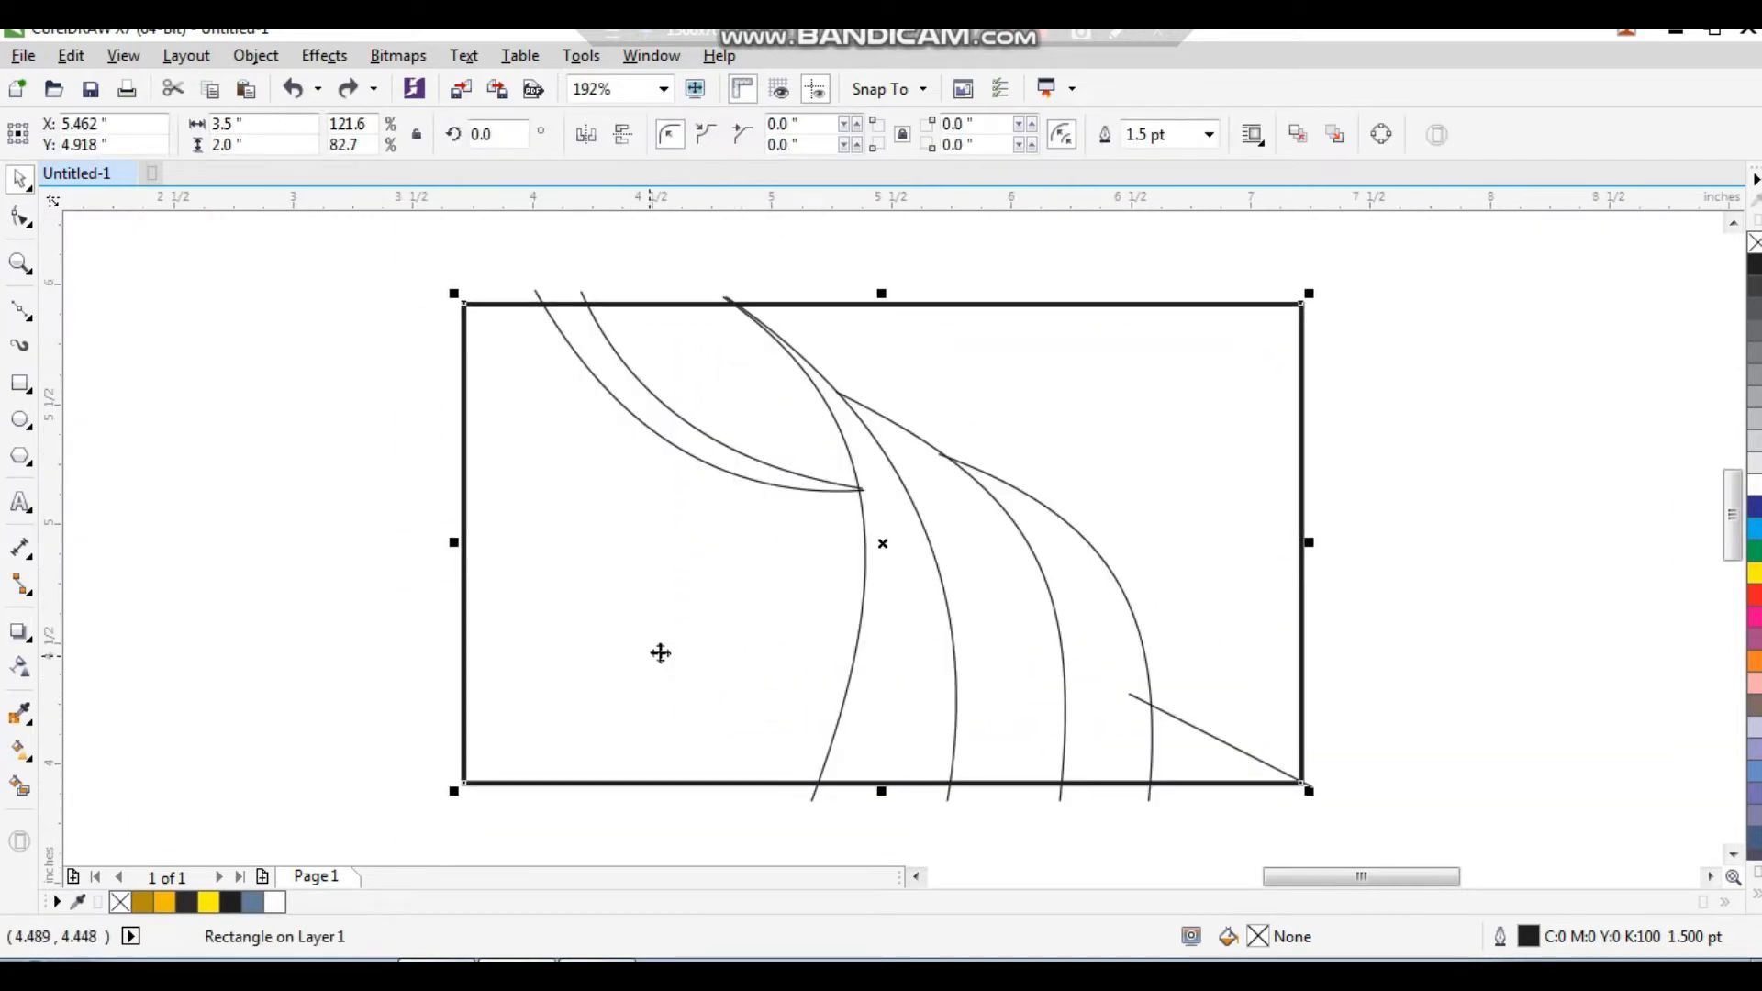
left_click(20, 788)
left_click(719, 554)
left_click(700, 444)
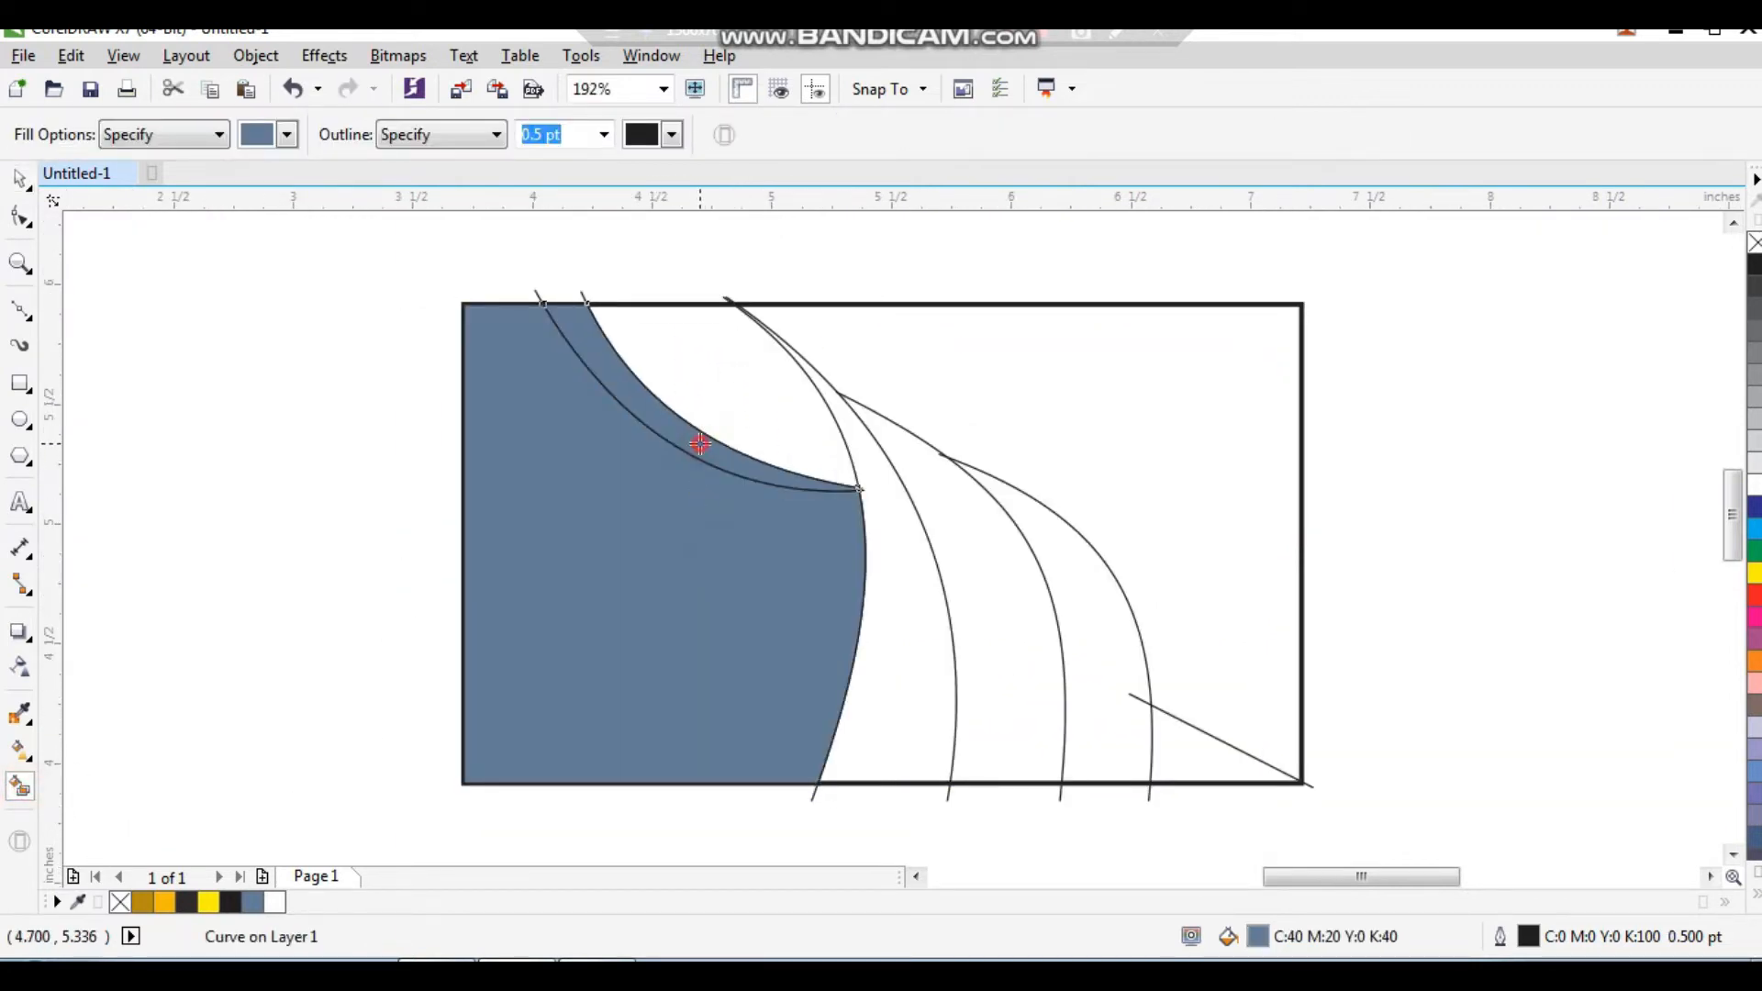
left_click(767, 406)
Step: Smart Fill the three curved bands, the lower-right triangle and the upper-right background with the same blue-grey
left_click(883, 587)
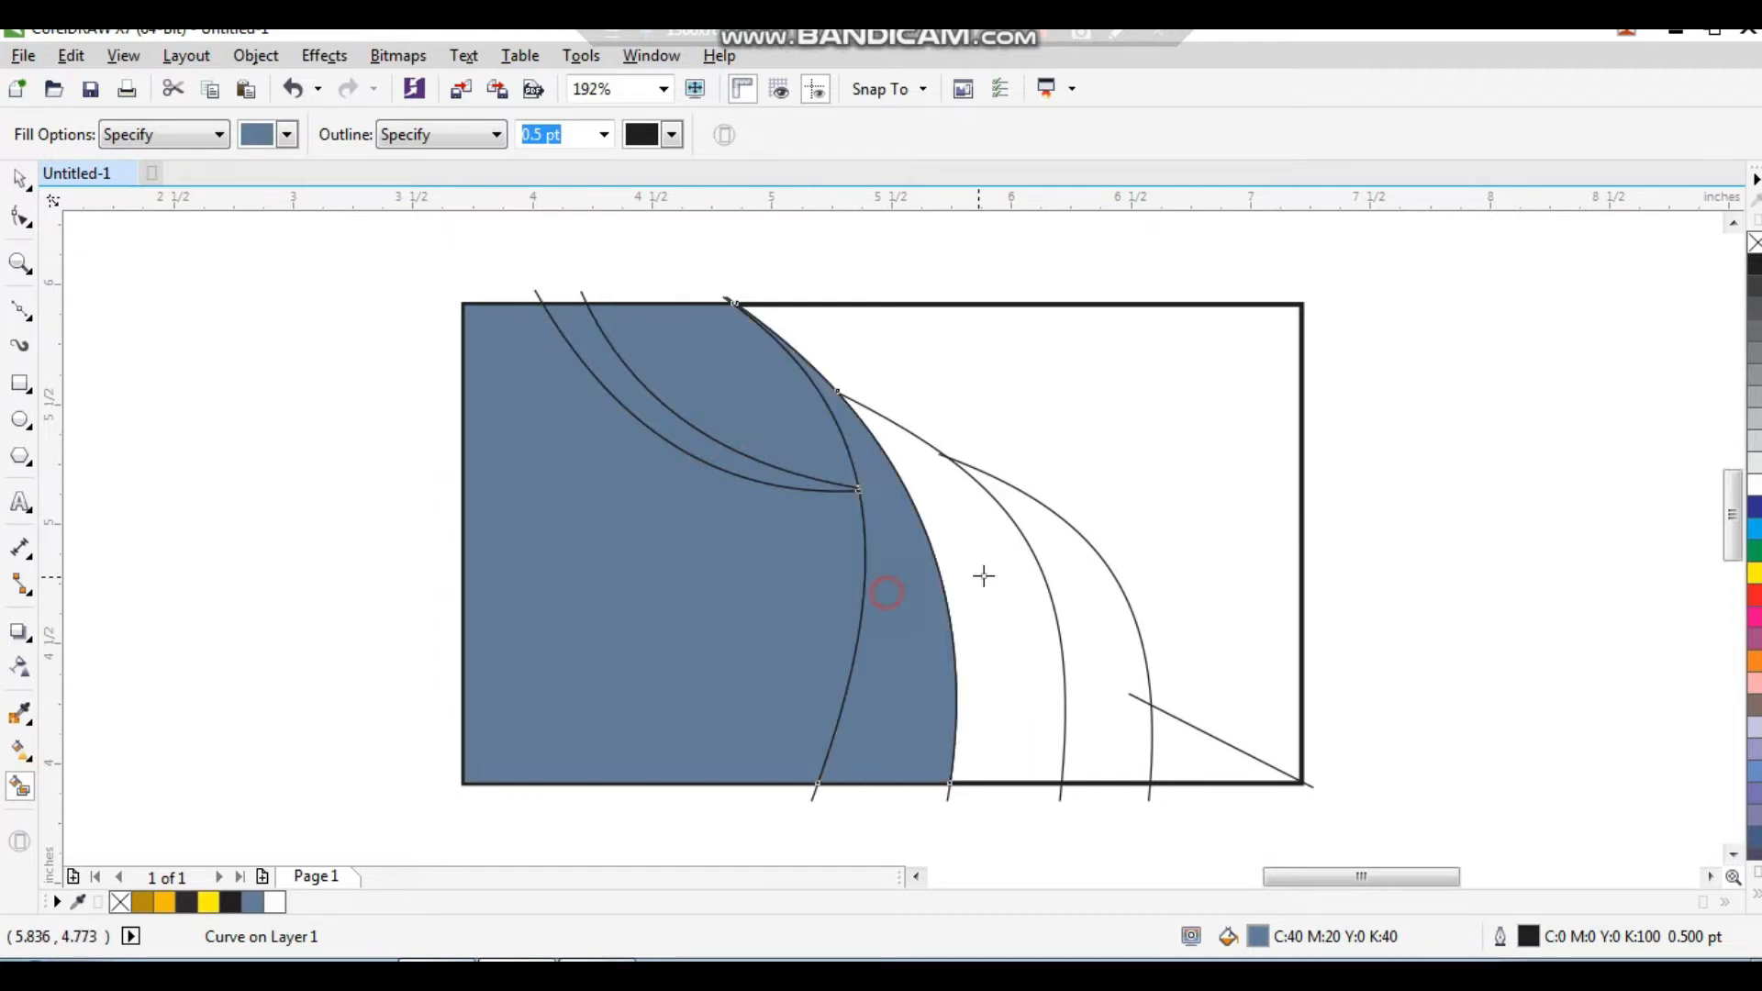
left_click(990, 565)
left_click(1077, 586)
left_click(1180, 732)
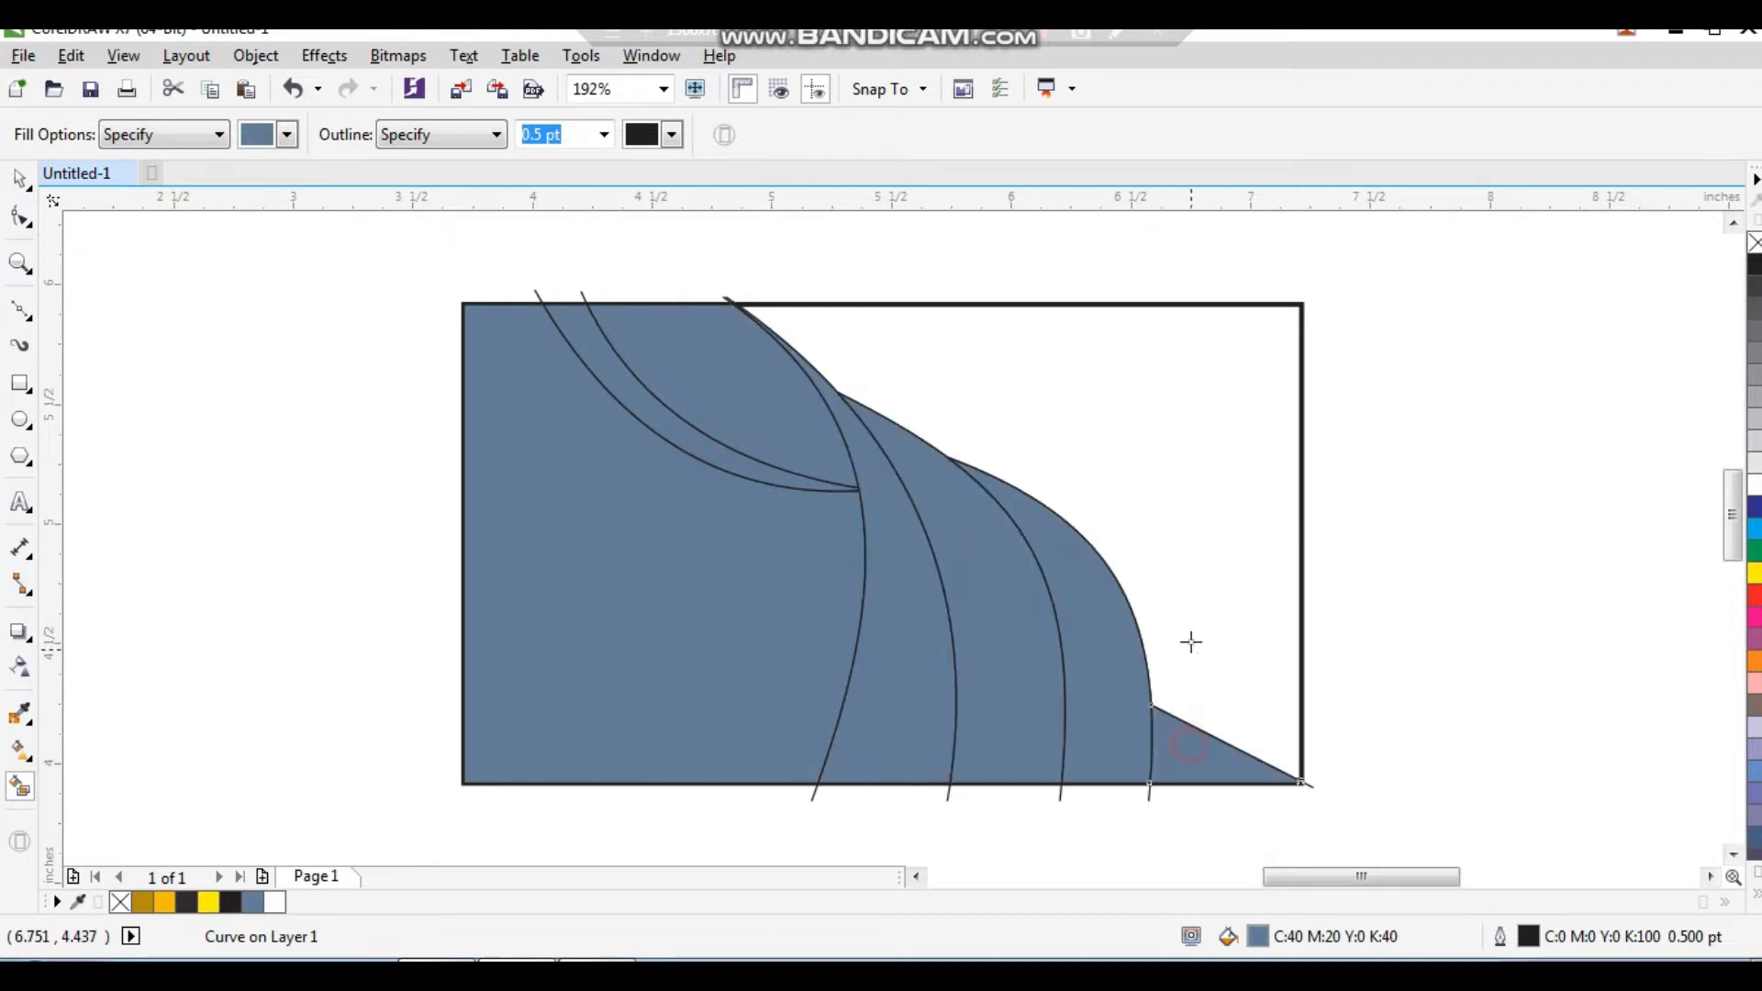
left_click(1188, 637)
Step: Select all eight filled shapes together and move them left, clear of the original line drawing
key("space")
left_click(1164, 716)
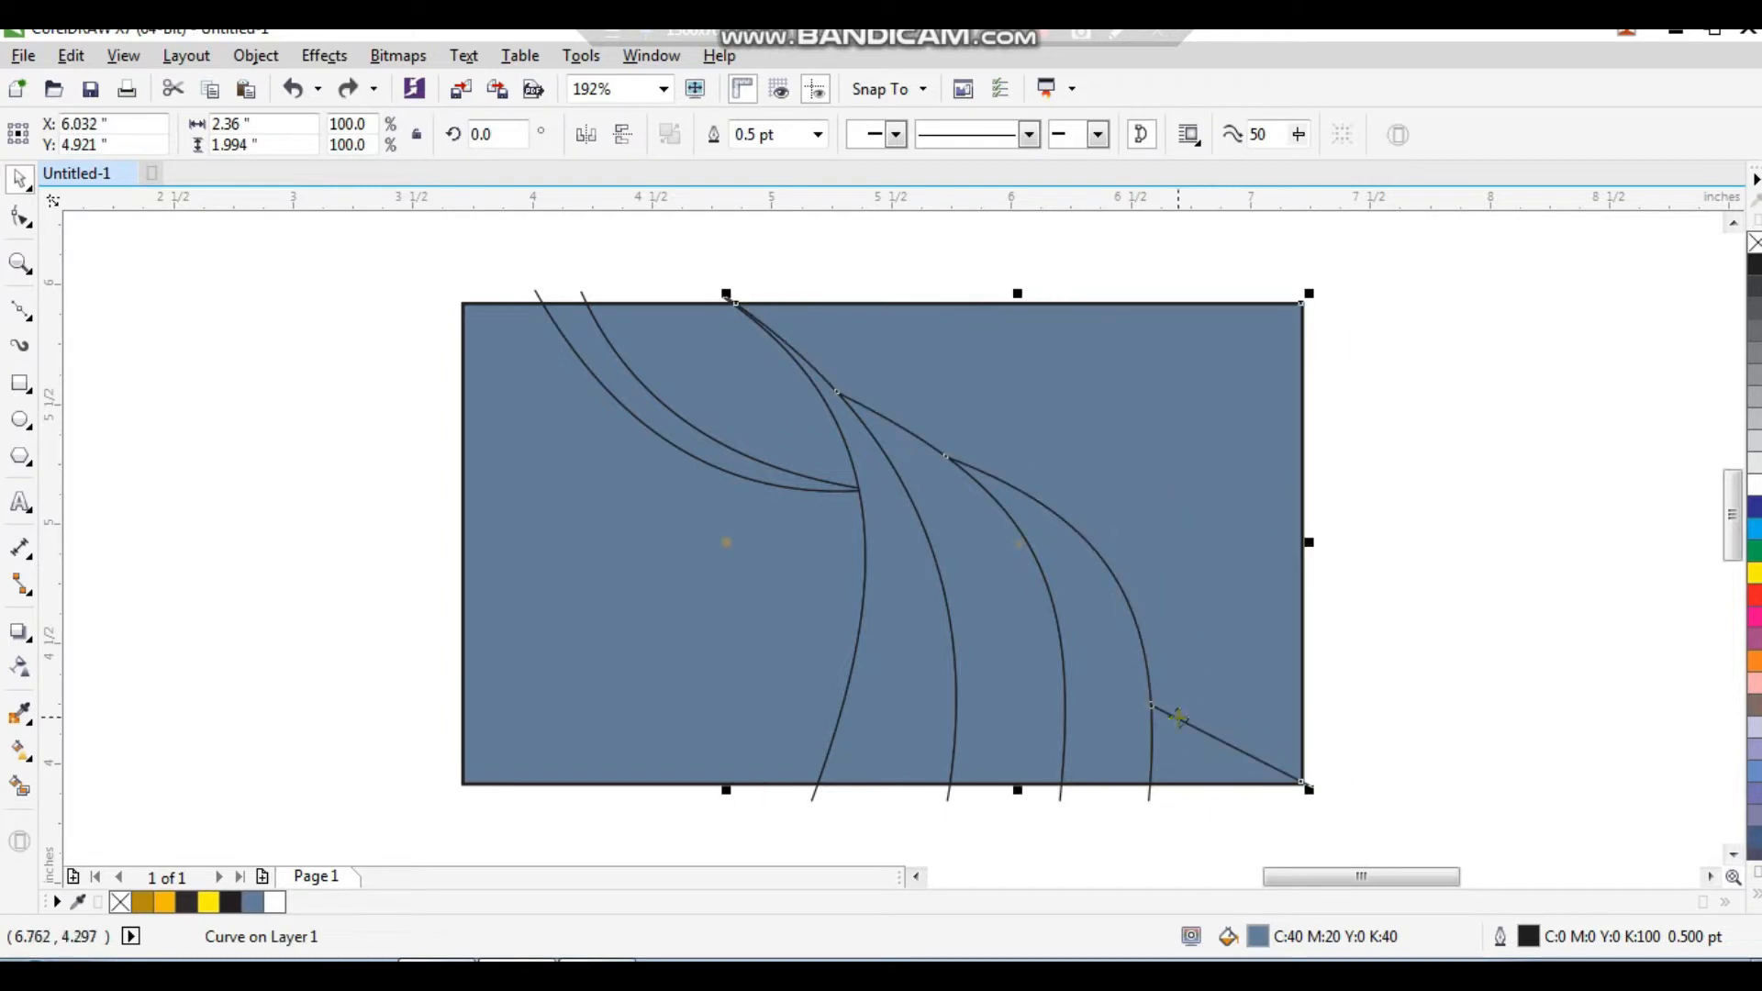
left_click(1166, 742, "shift")
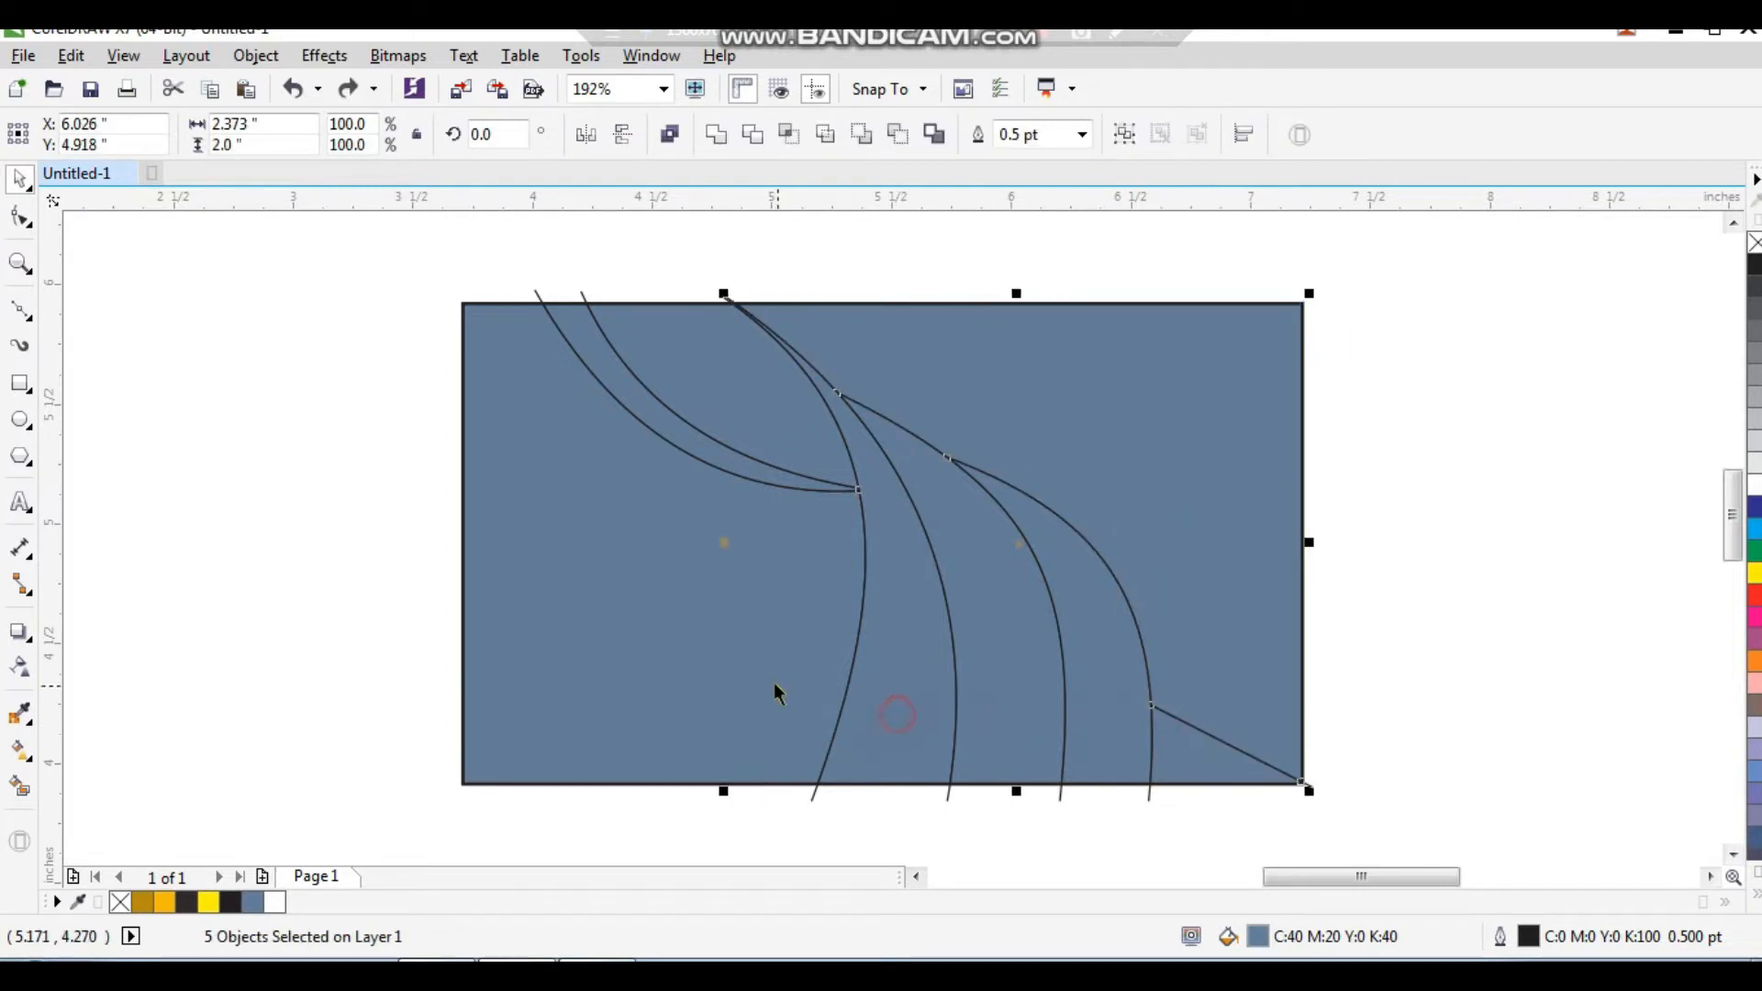
left_click(750, 664, "shift")
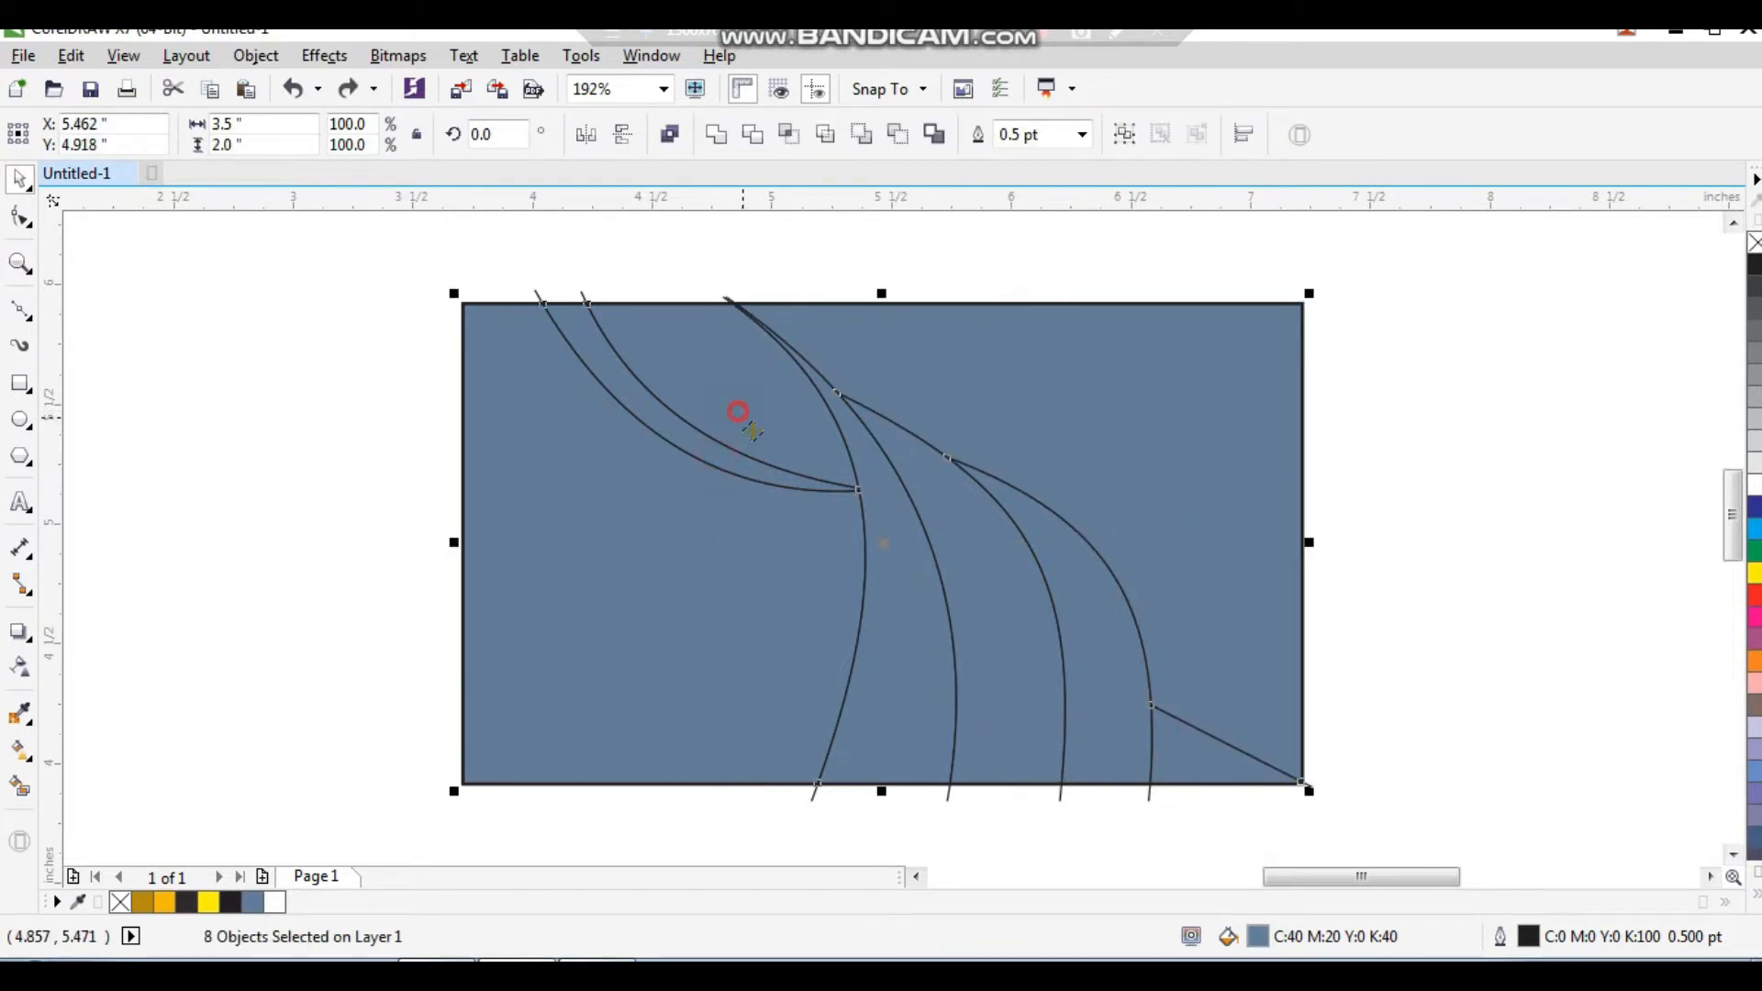
scroll(944, 603, "down", 1)
left_click_drag(1054, 546, 596, 548)
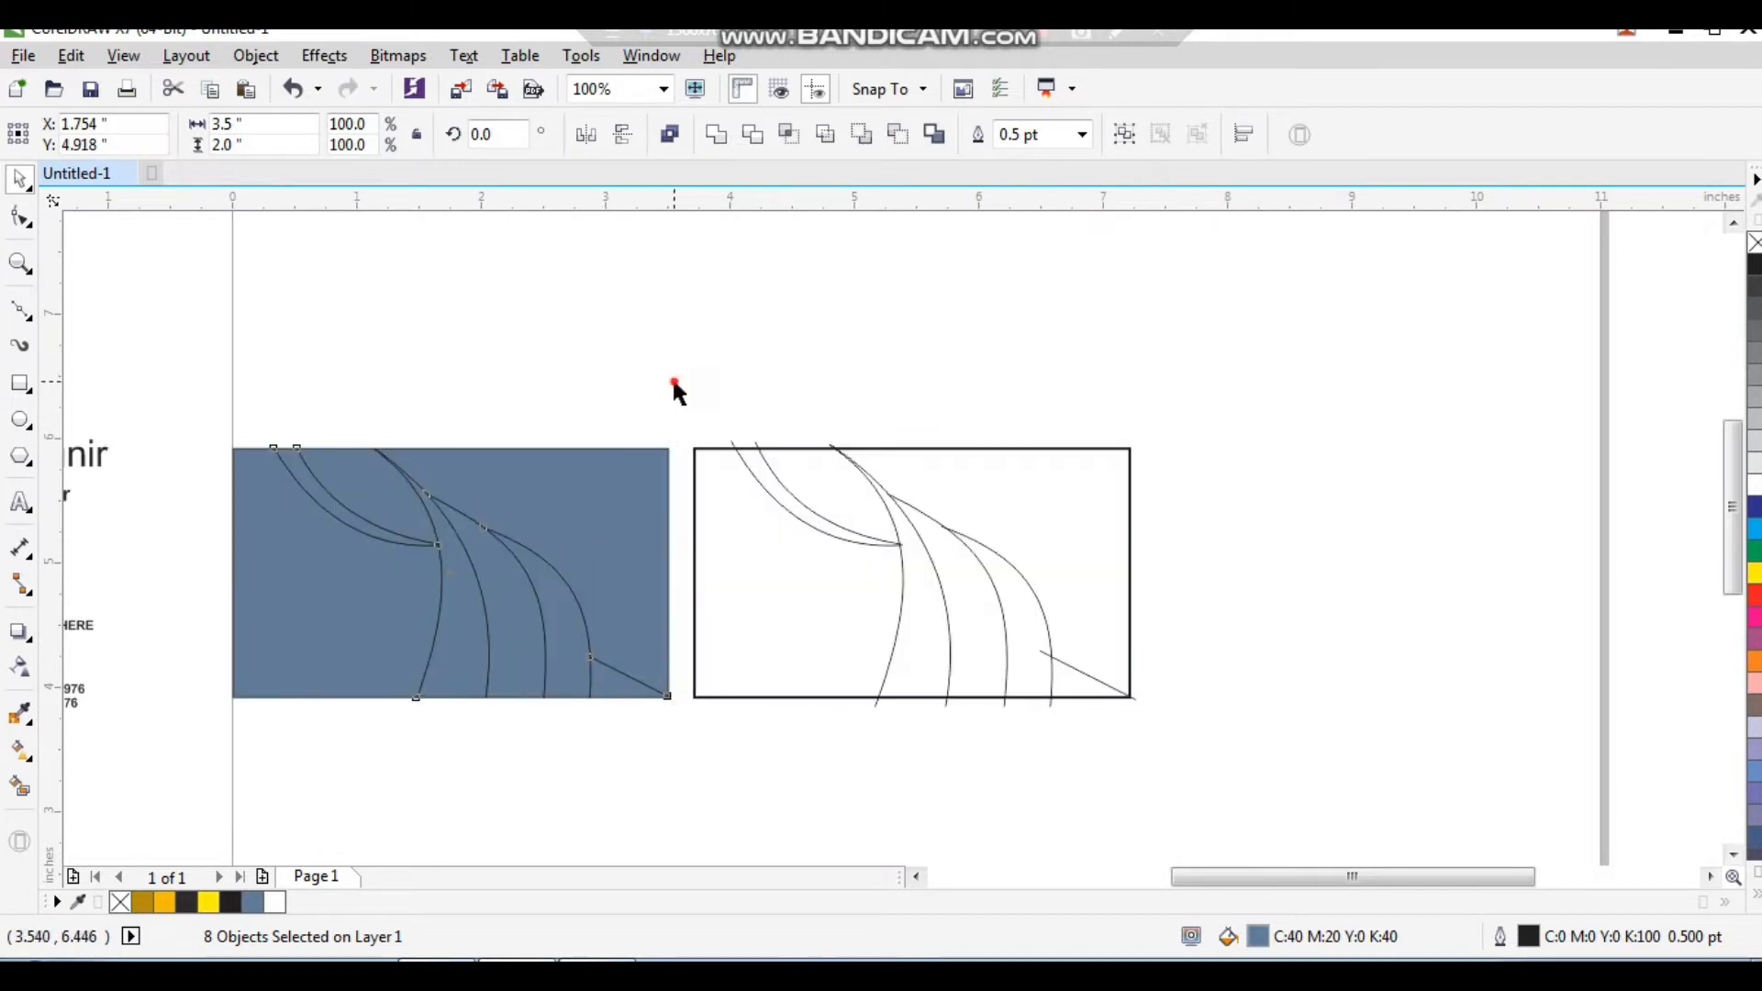
Step: Delete the original rectangle with its guide lines and move the filled shapes back right toward the middle of the page
left_click_drag(674, 383, 1158, 716)
key("Delete")
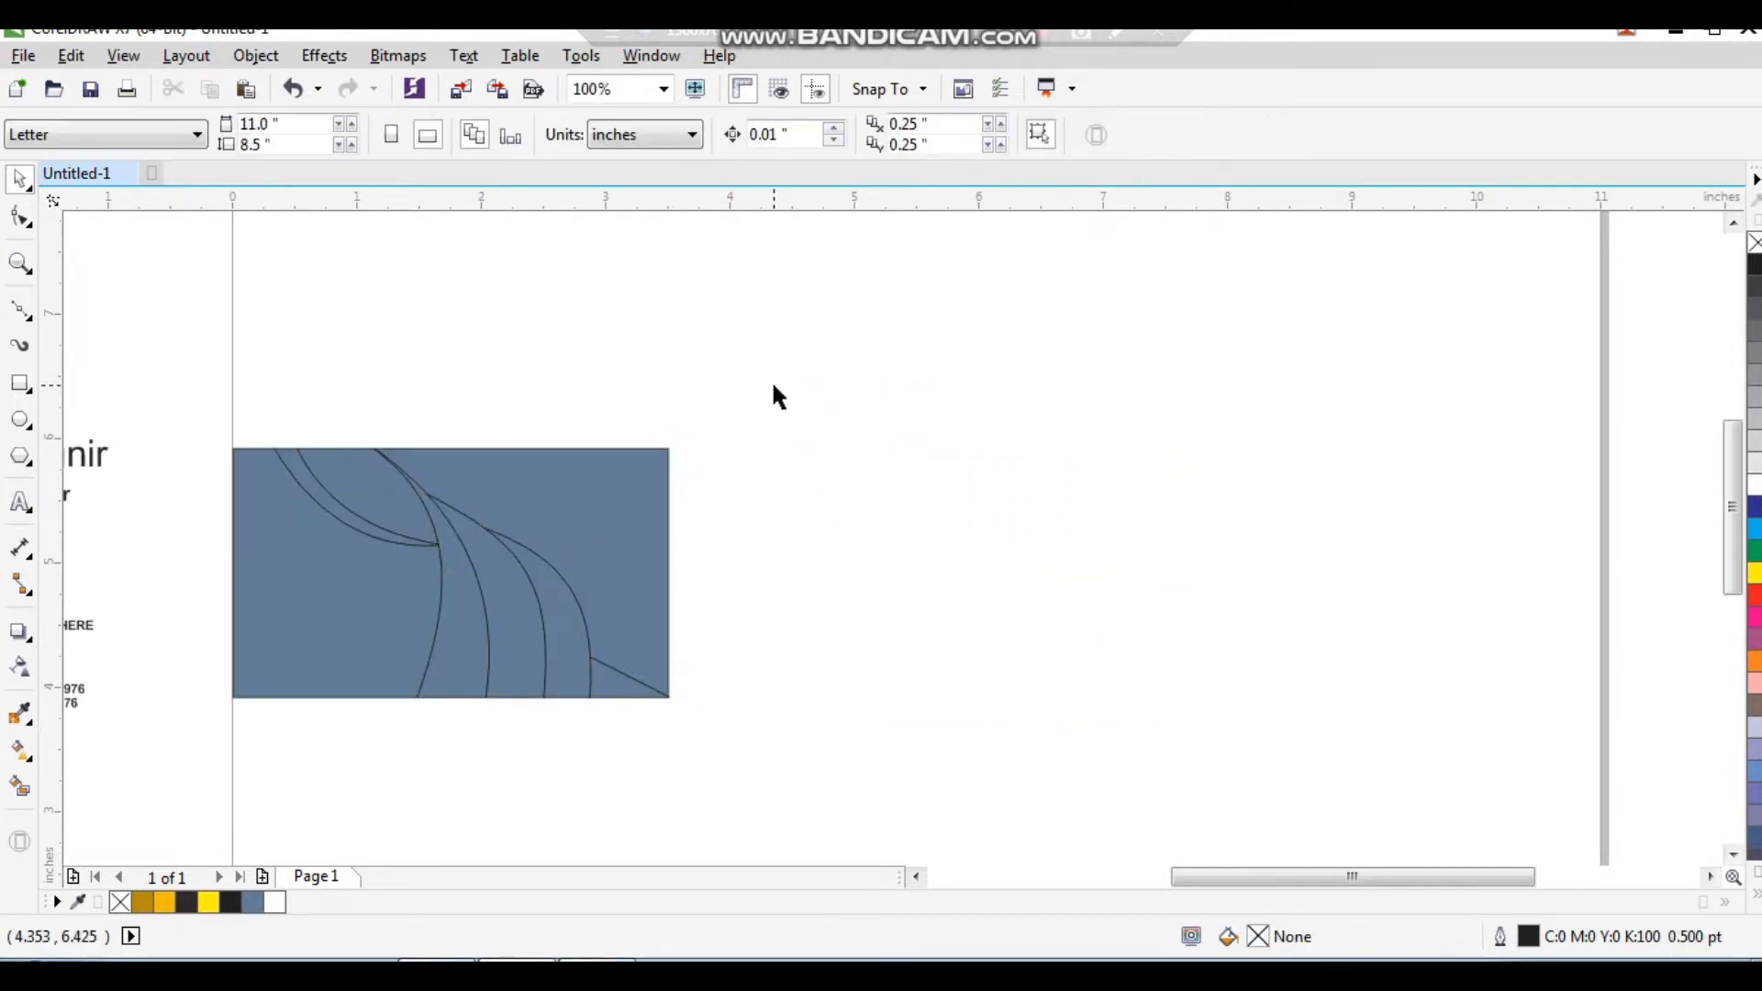
left_click_drag(774, 395, 225, 734)
left_click_drag(408, 606, 743, 606)
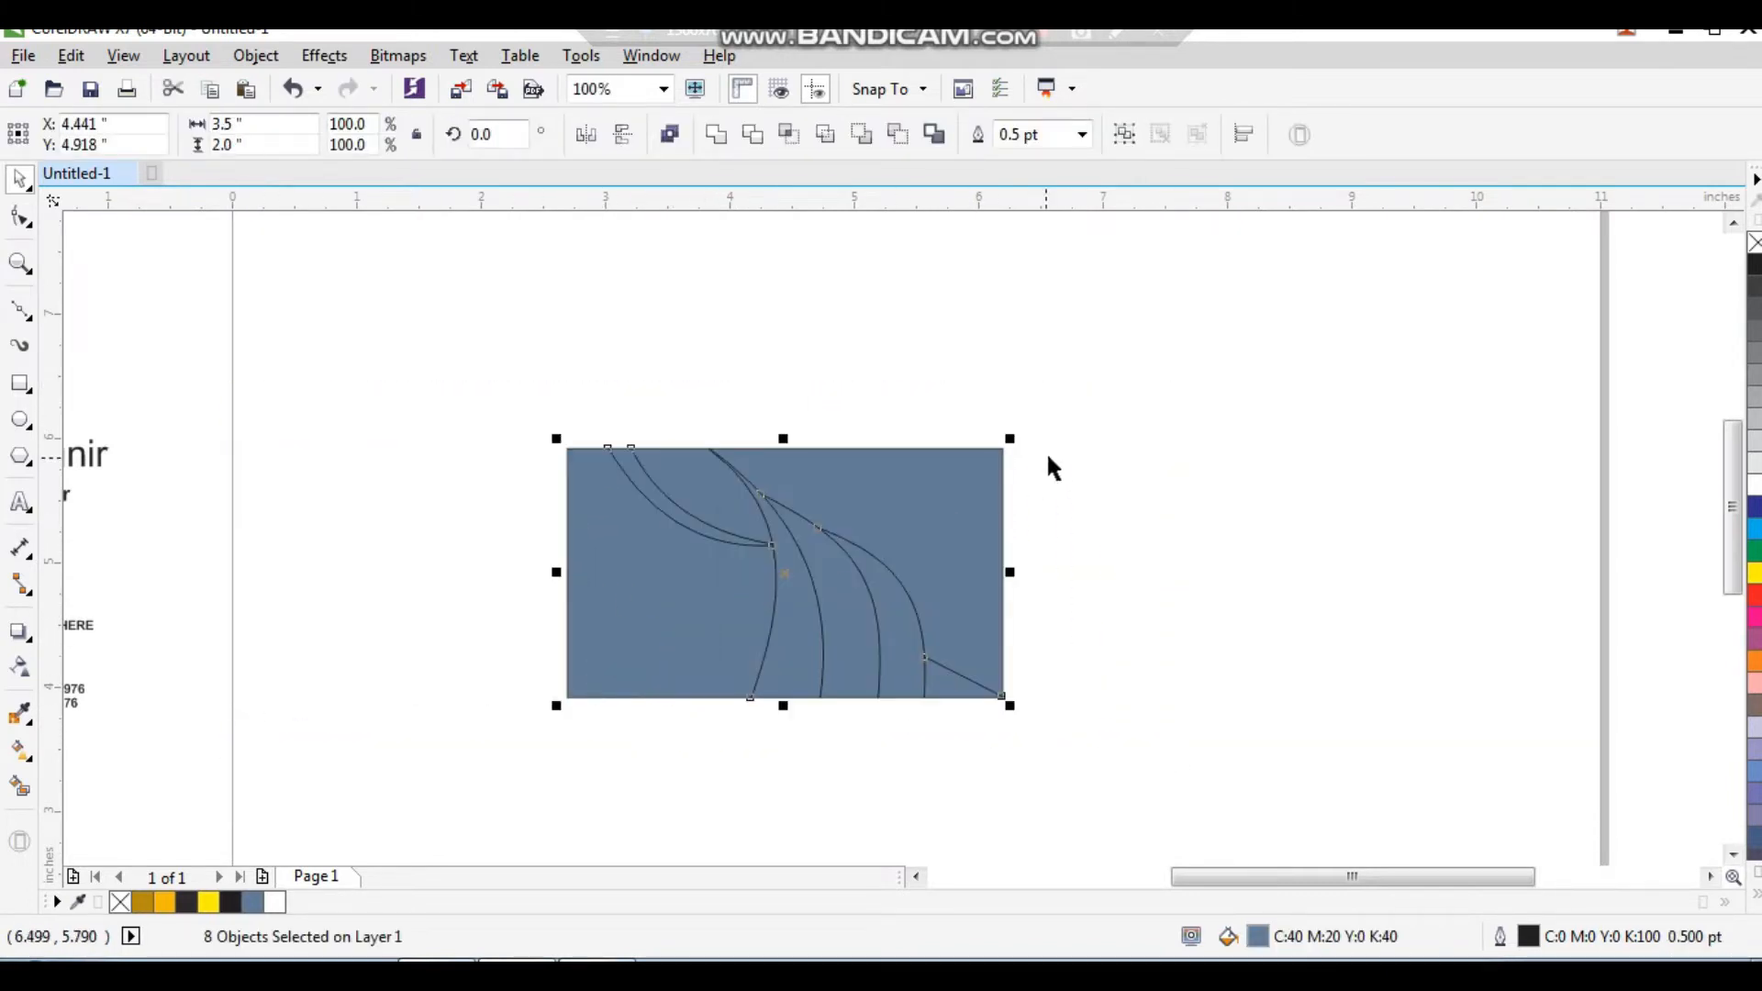
left_click(1049, 443)
Step: Undo the accidental shift of the large left section, fill it with black and deselect it
left_click_drag(1034, 402, 585, 642)
scroll(600, 624, "up", 2)
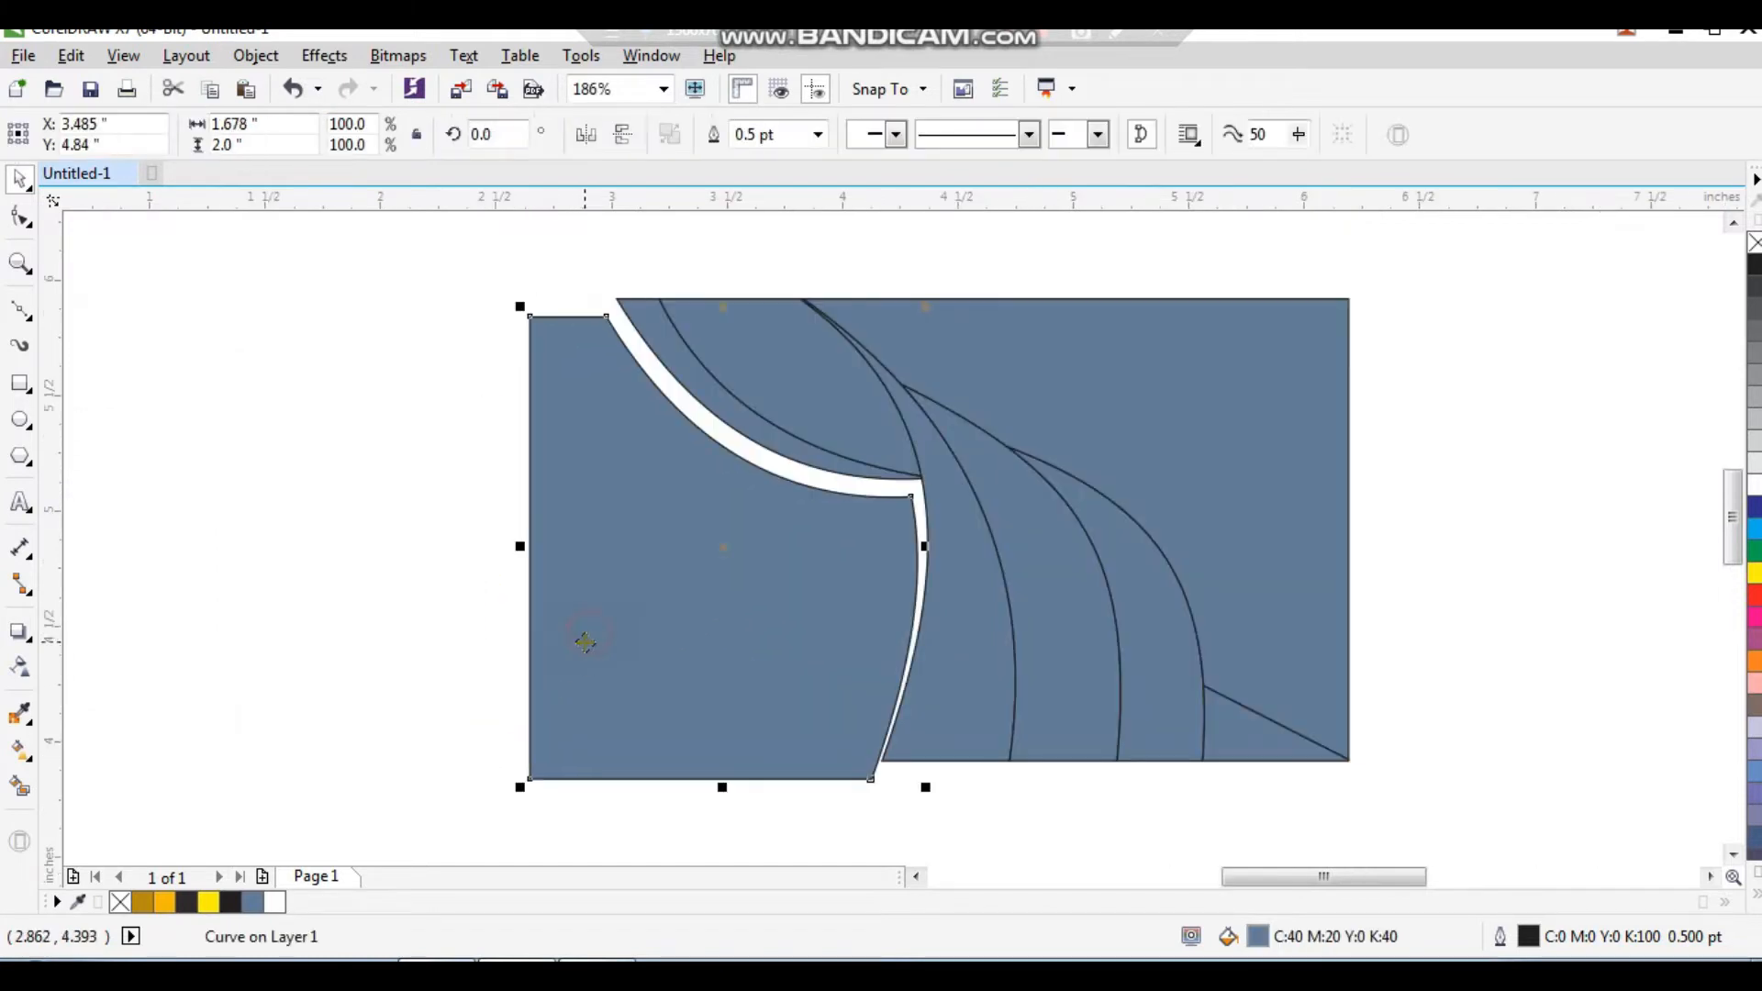
key("ctrl+z")
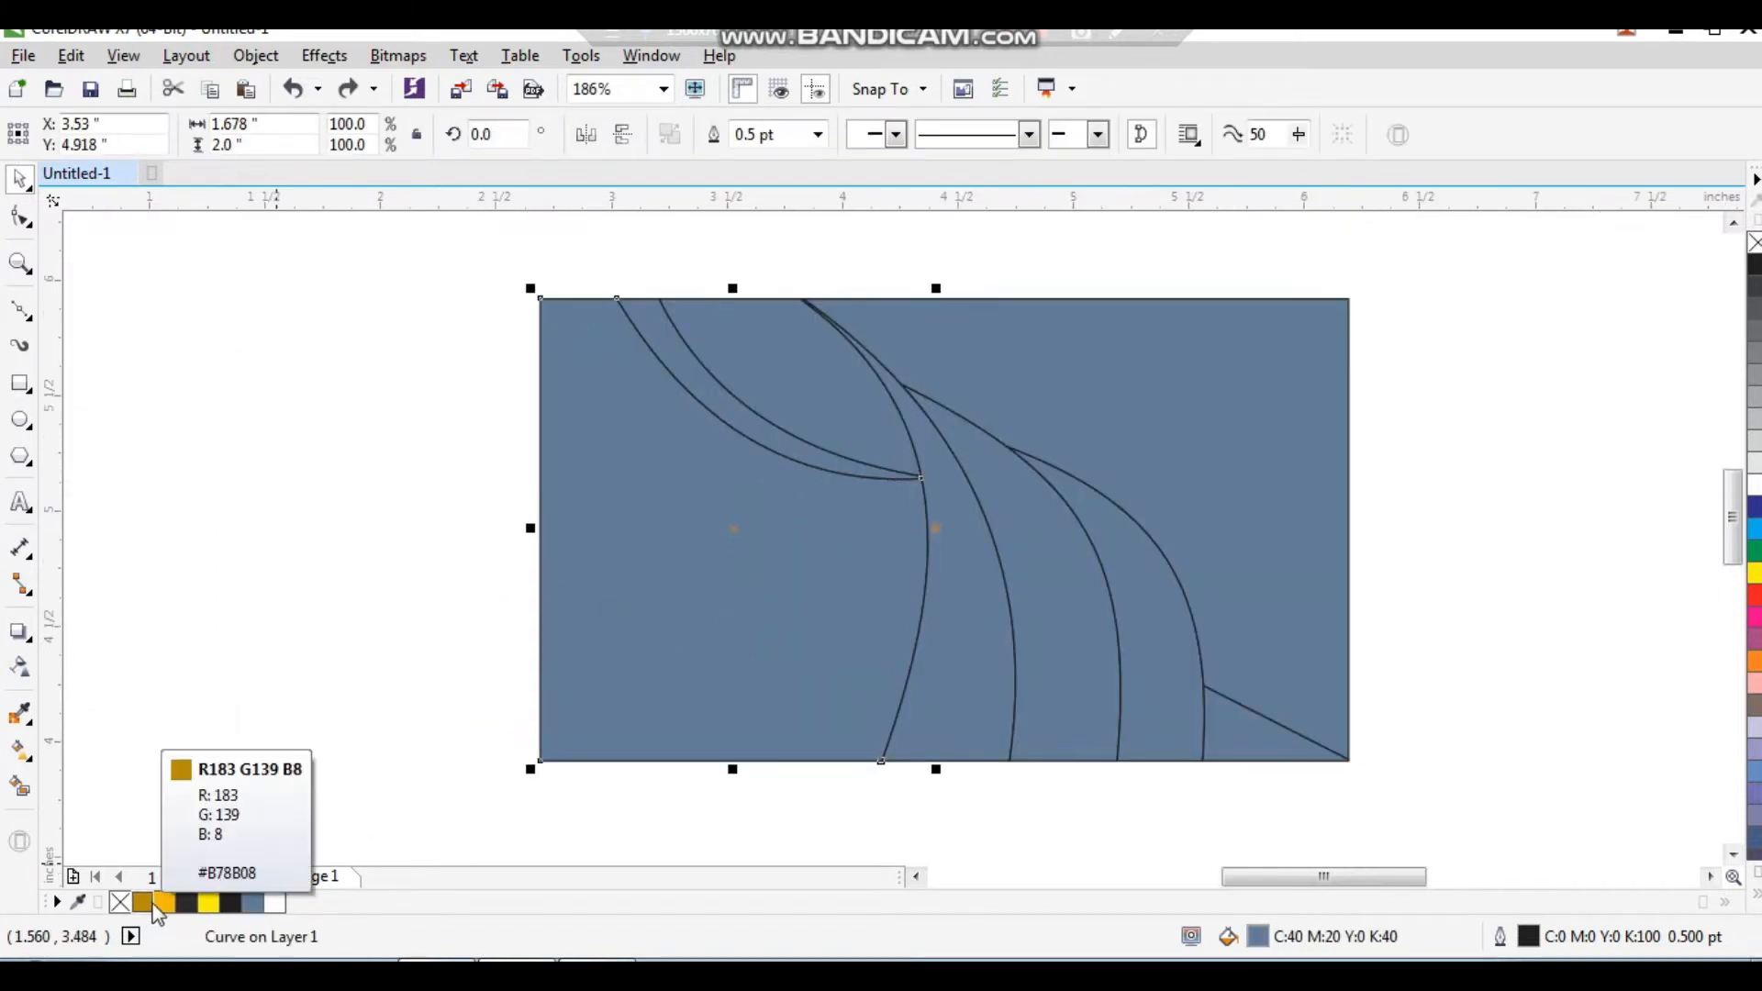
left_click(230, 903)
left_click(392, 604)
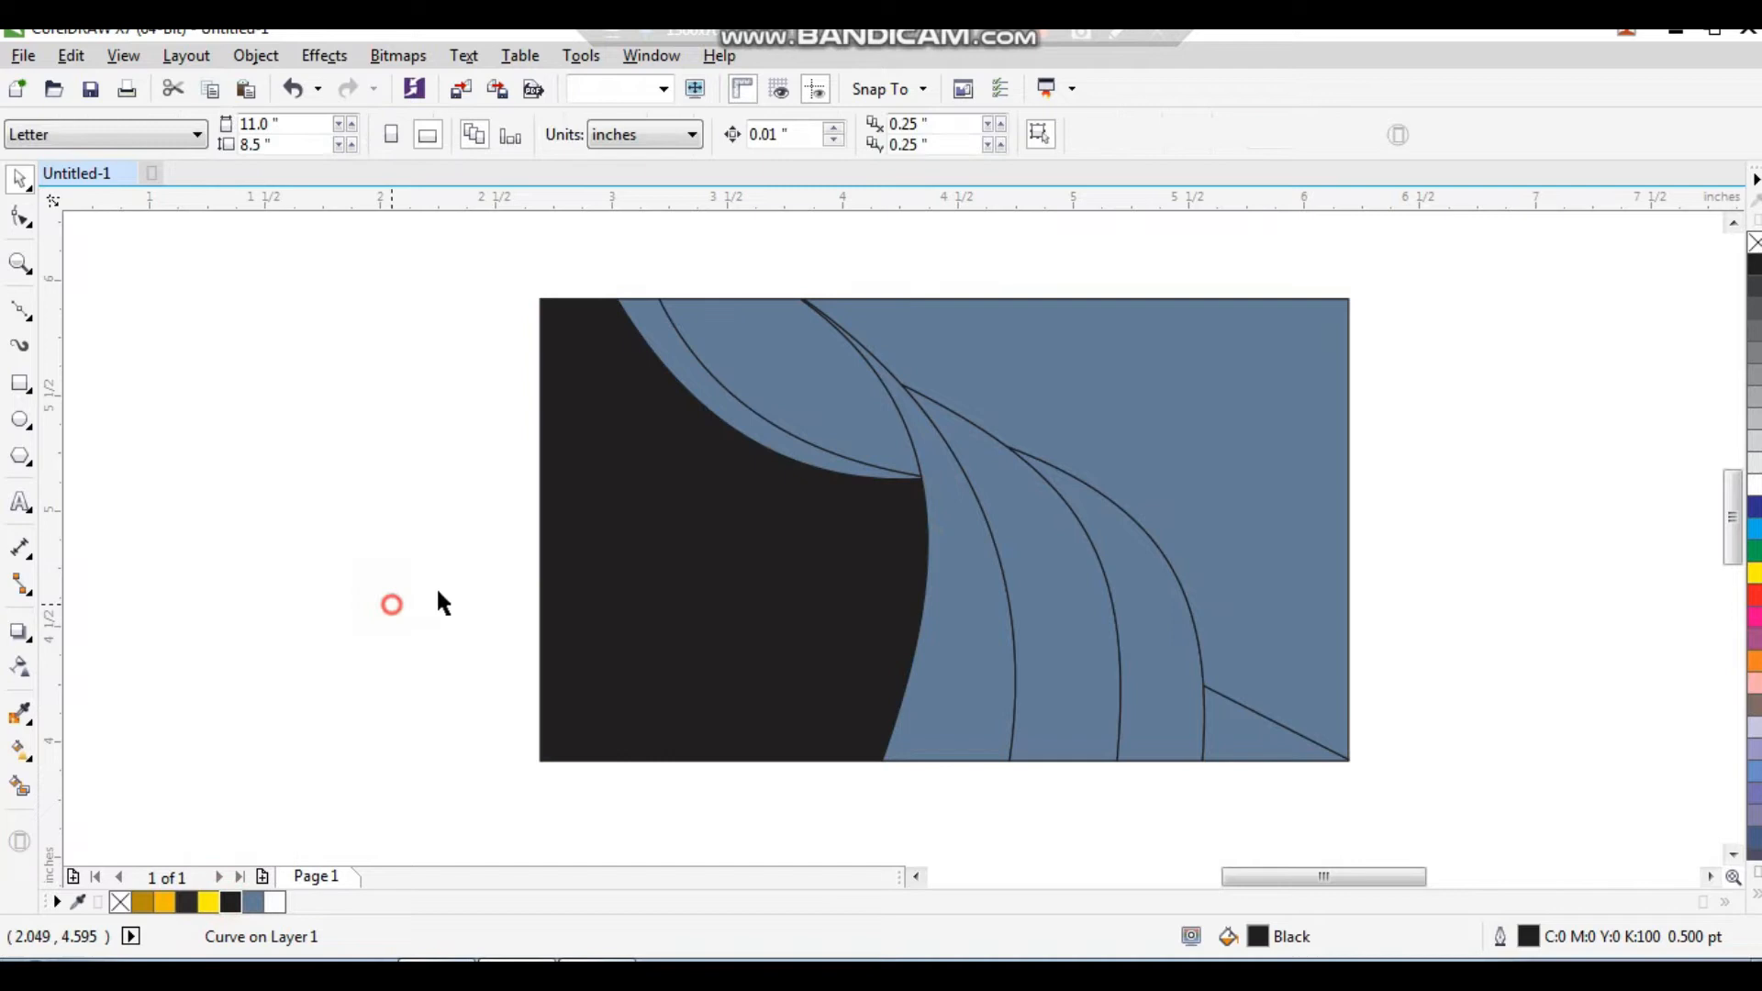
Step: Fill the leaf-shaped section with amber #F5BA04 and the thin crescent beside it with dark gold #B78B08
left_click(786, 380)
left_click(165, 902)
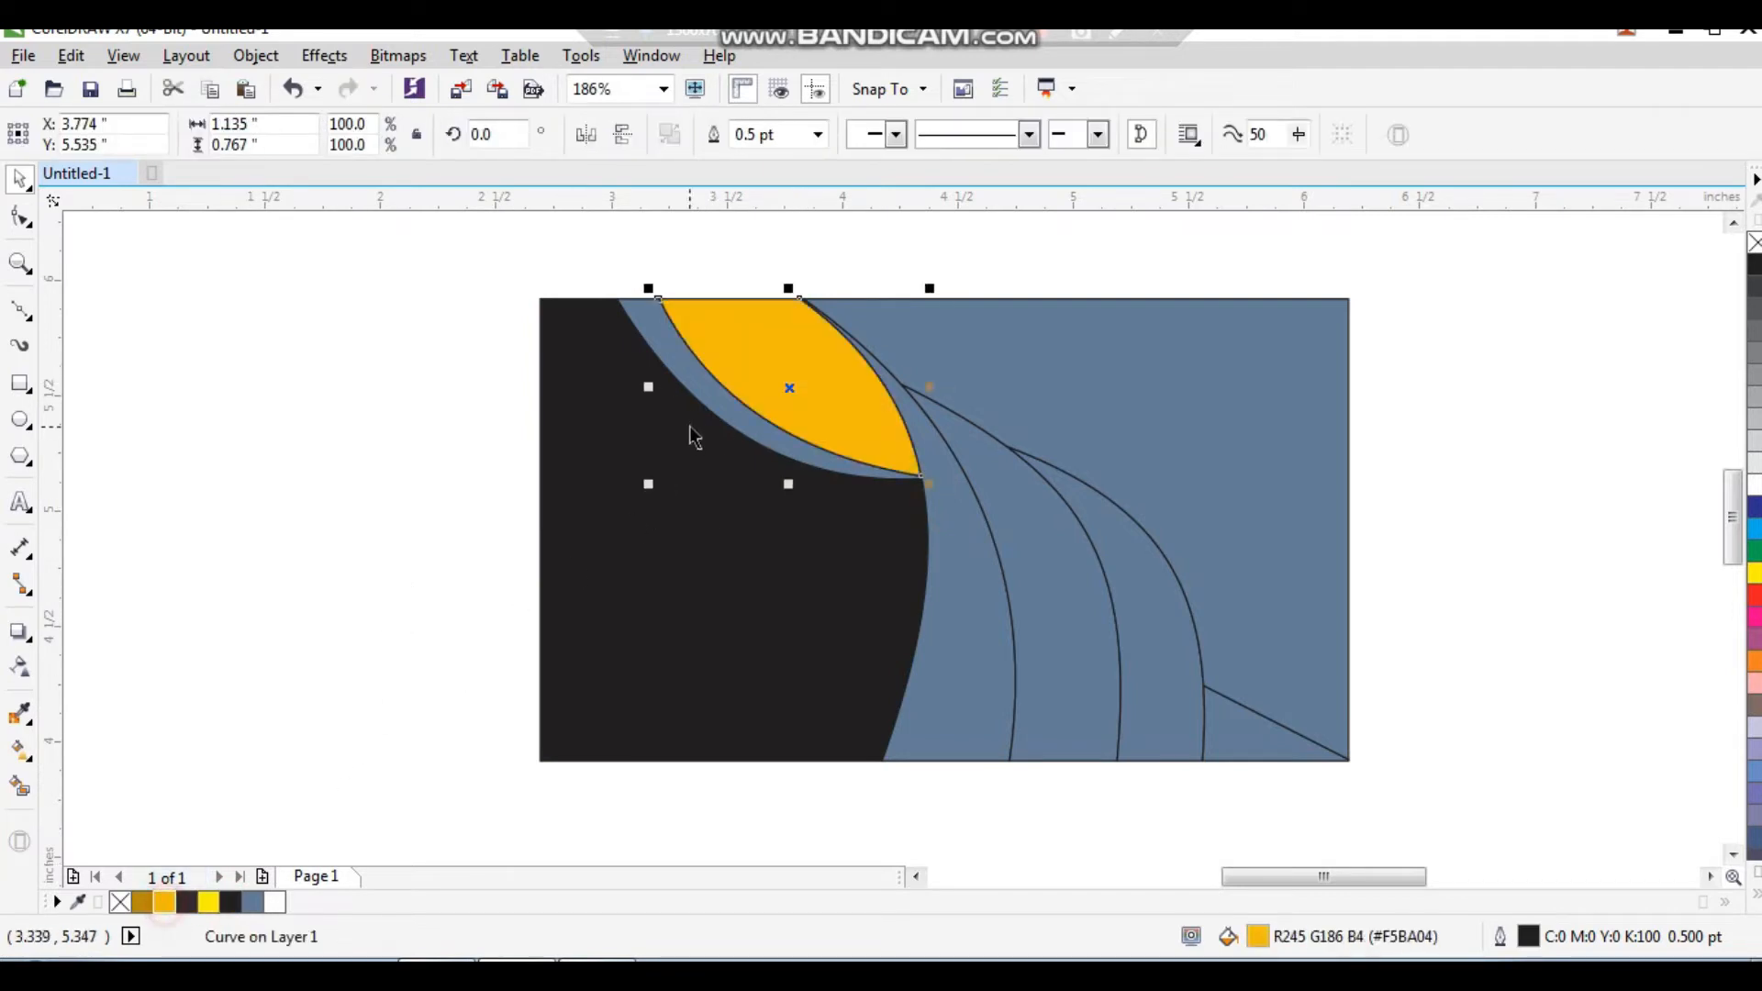
left_click(702, 395)
left_click(143, 902)
left_click(334, 504)
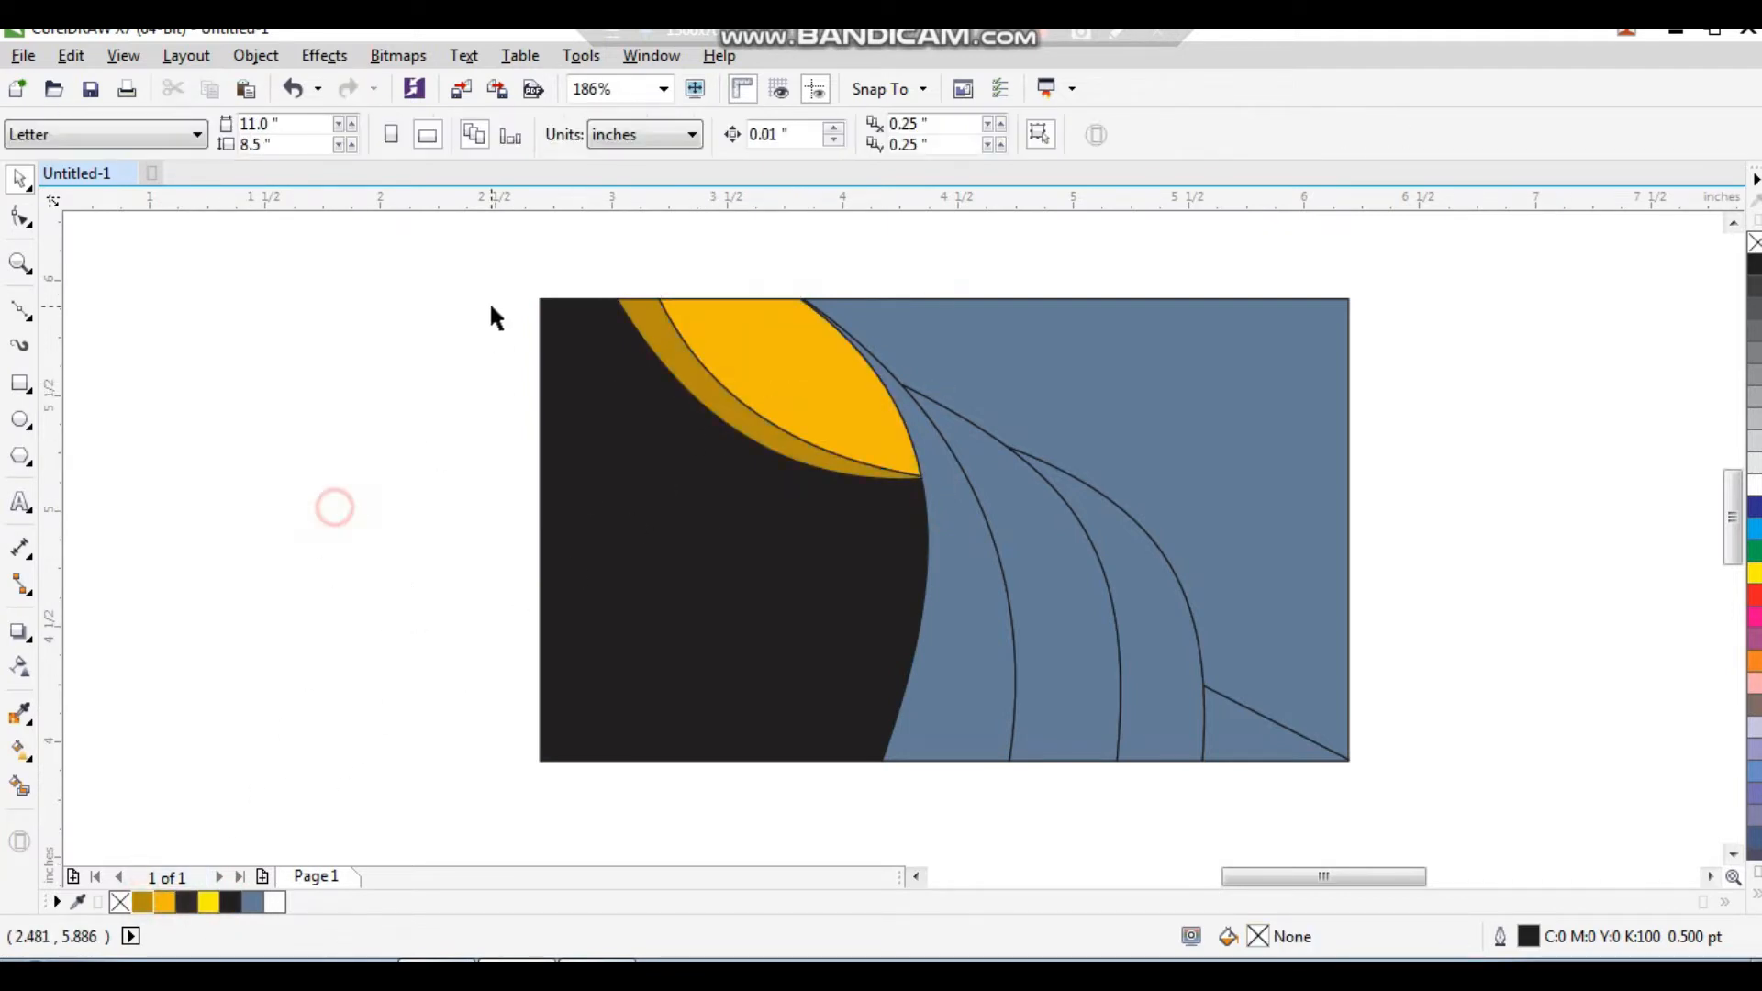
Step: Fill the first and third curved bands with amber #F5BA04 and the middle band with black
left_click_drag(476, 248, 1371, 807)
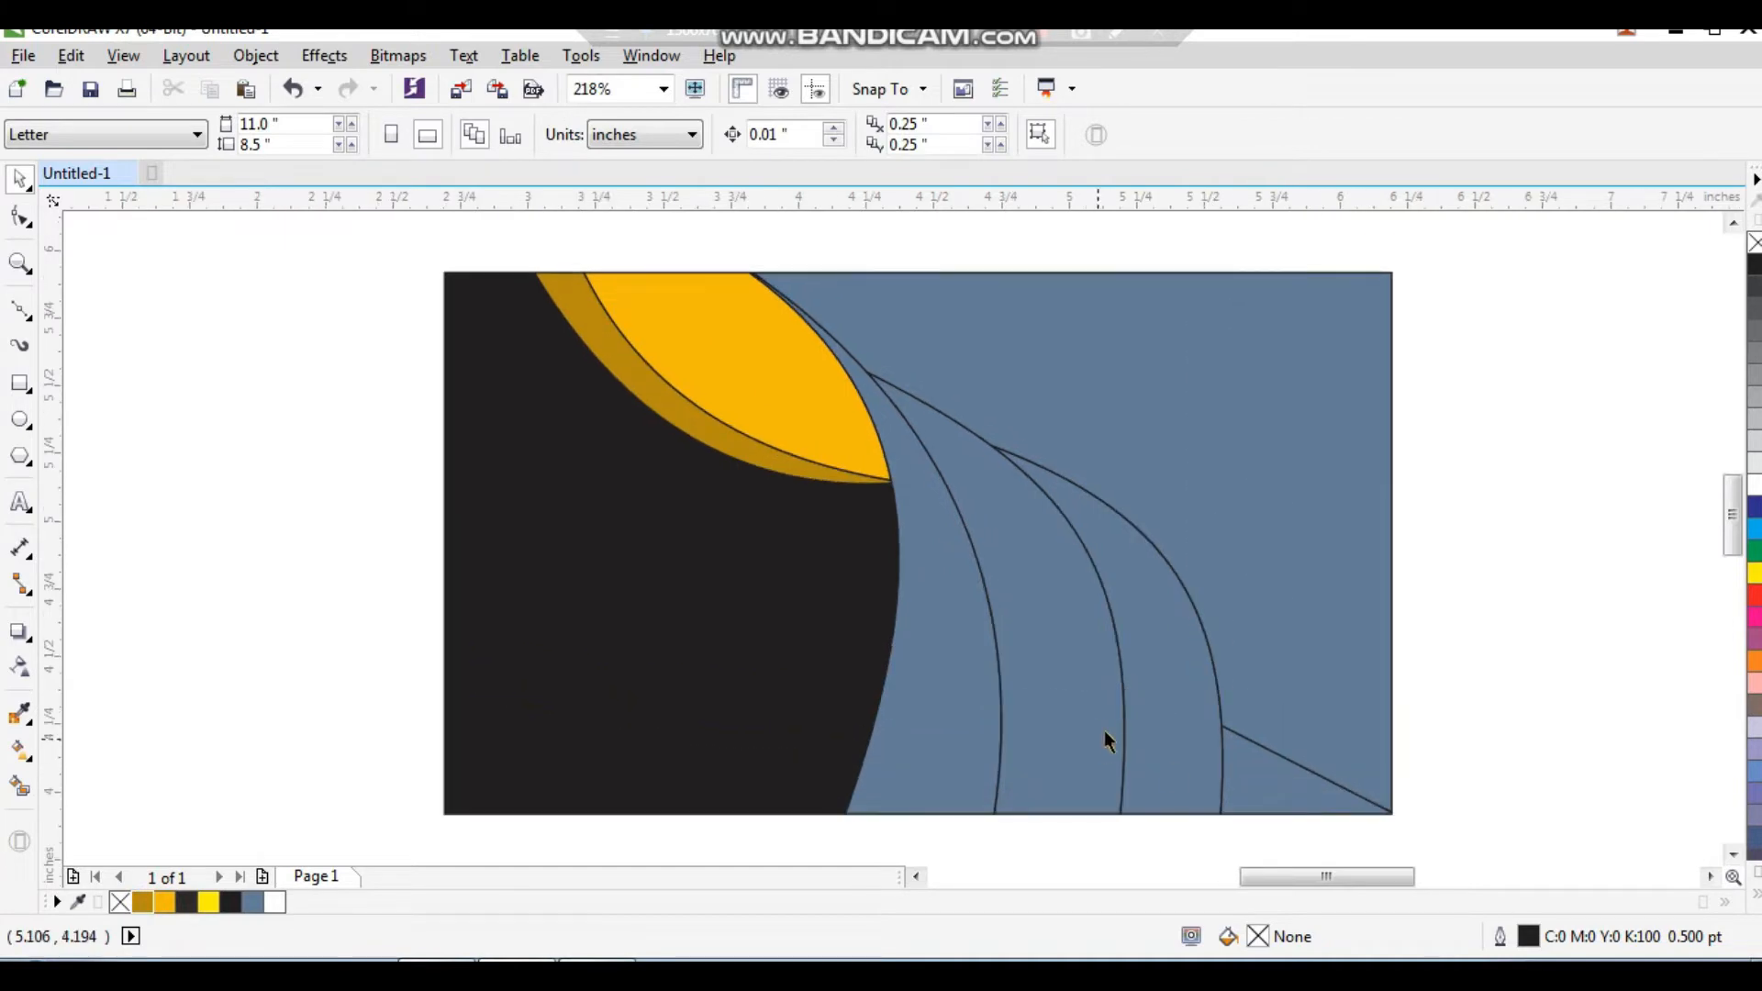
left_click(920, 726)
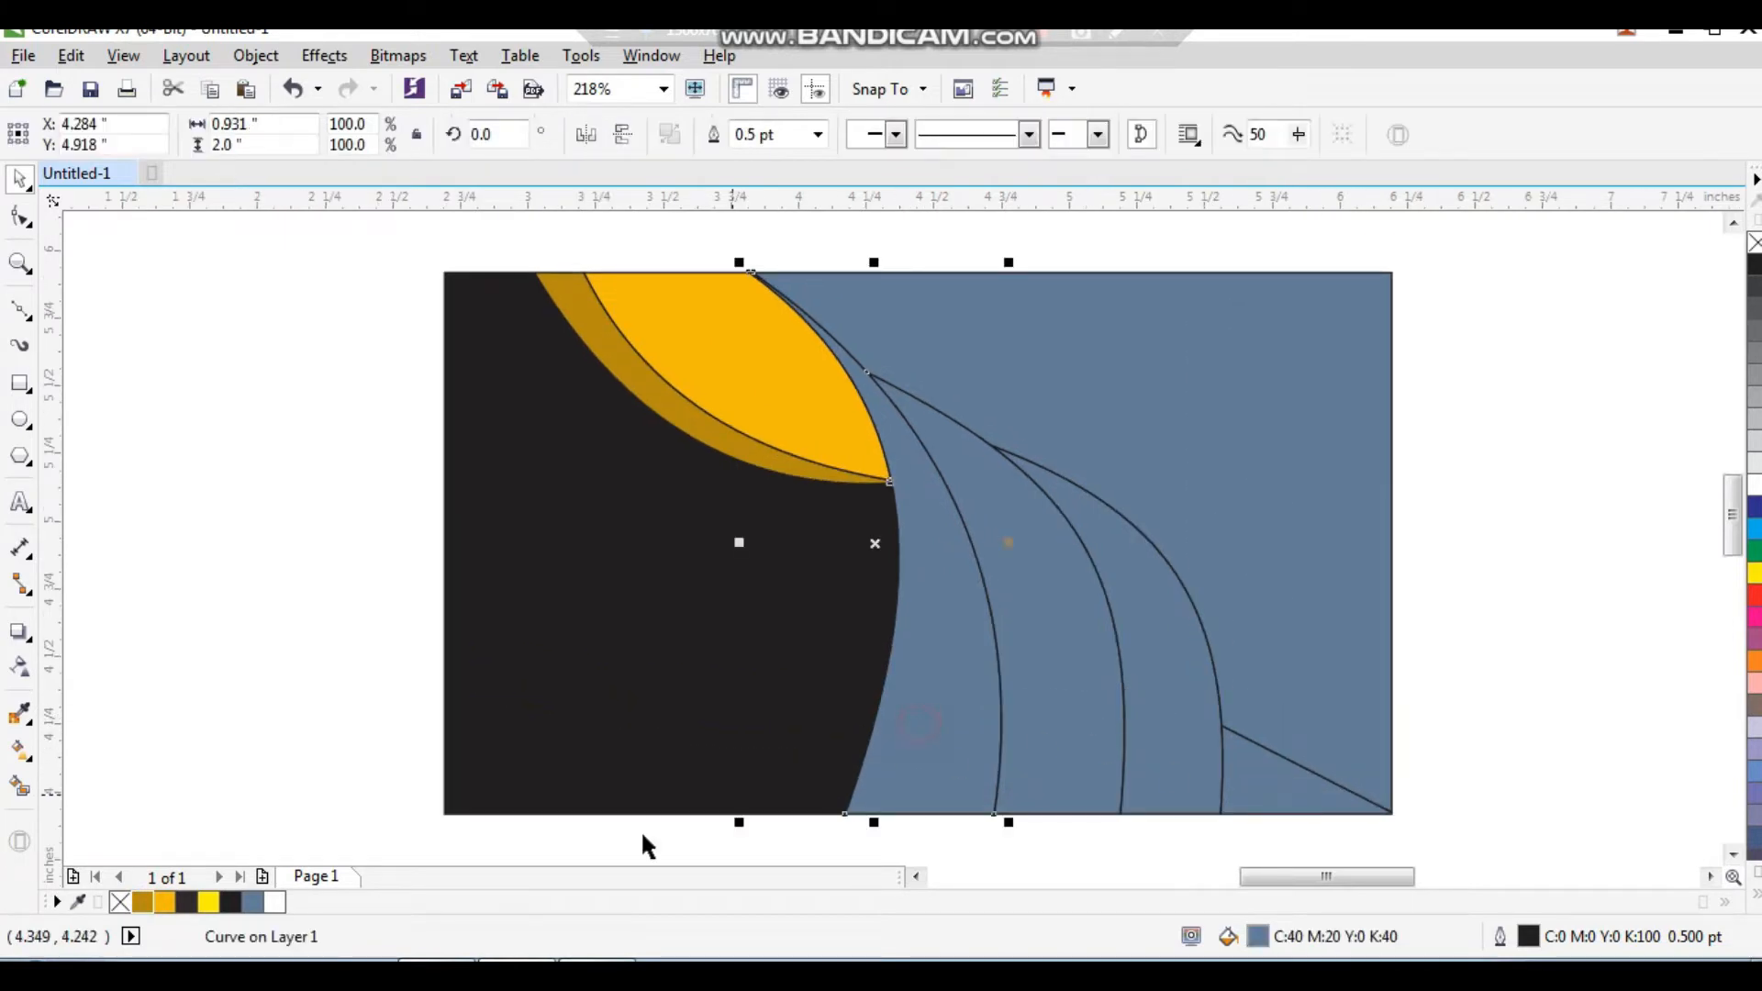
left_click(165, 902)
left_click(1179, 740)
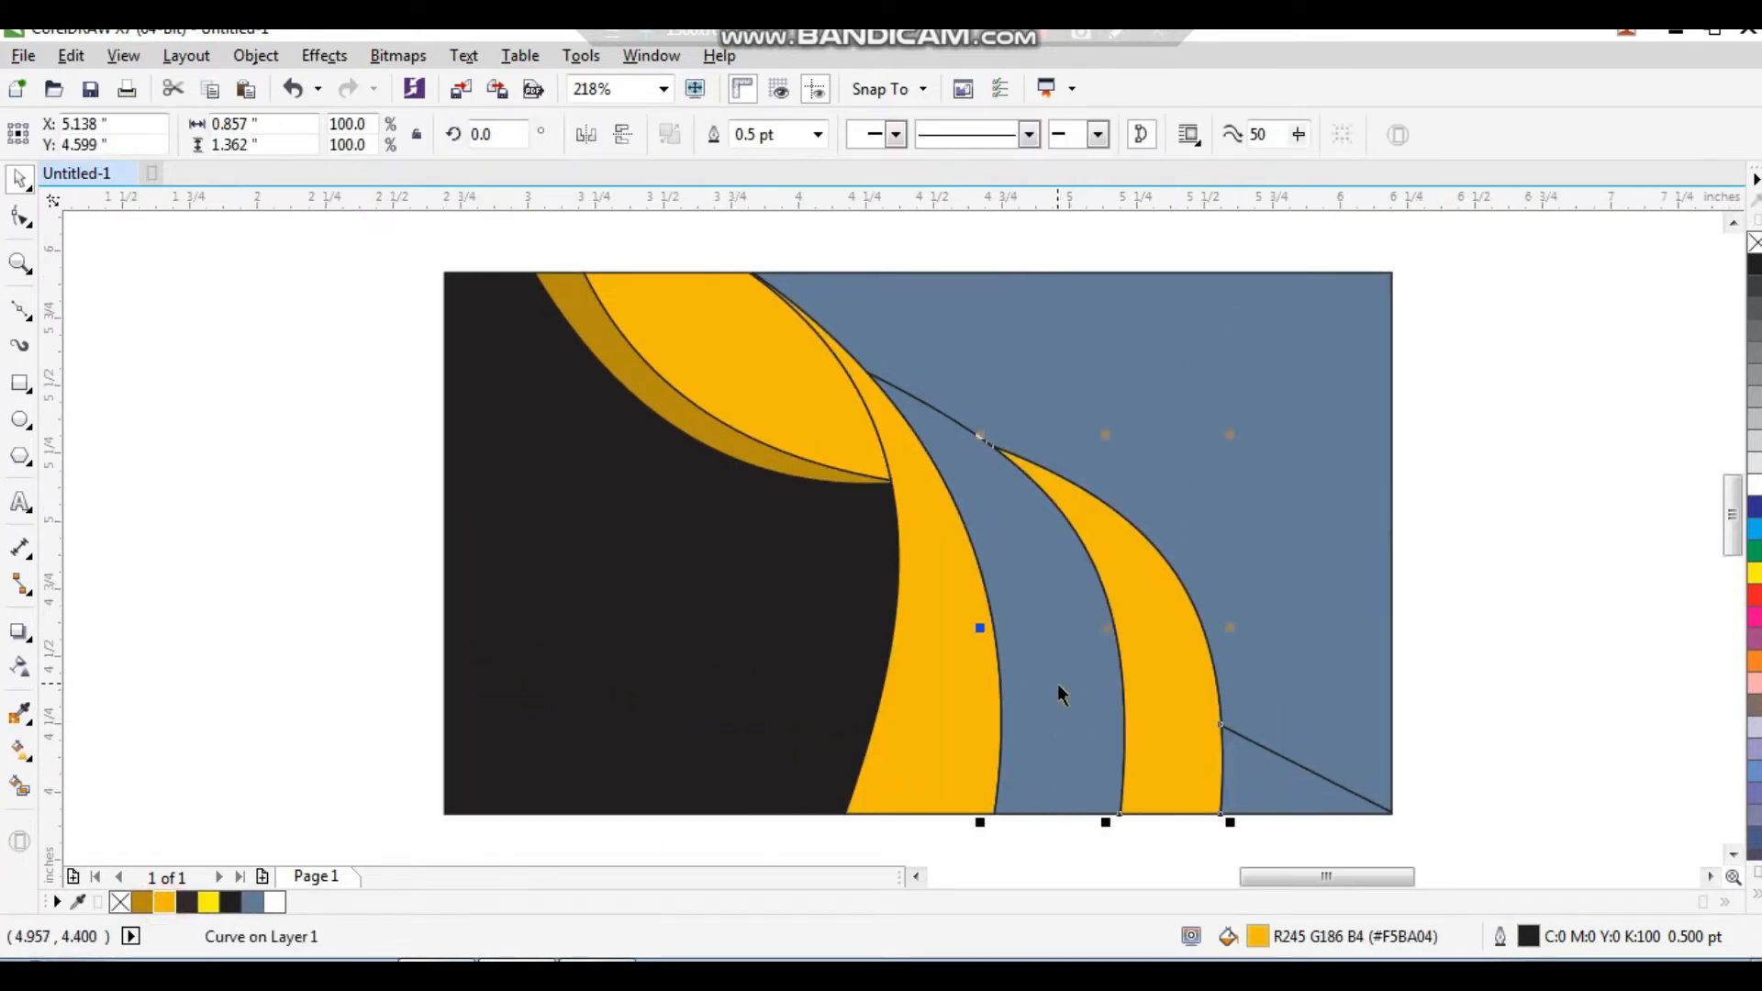
left_click(1057, 685)
left_click(230, 902)
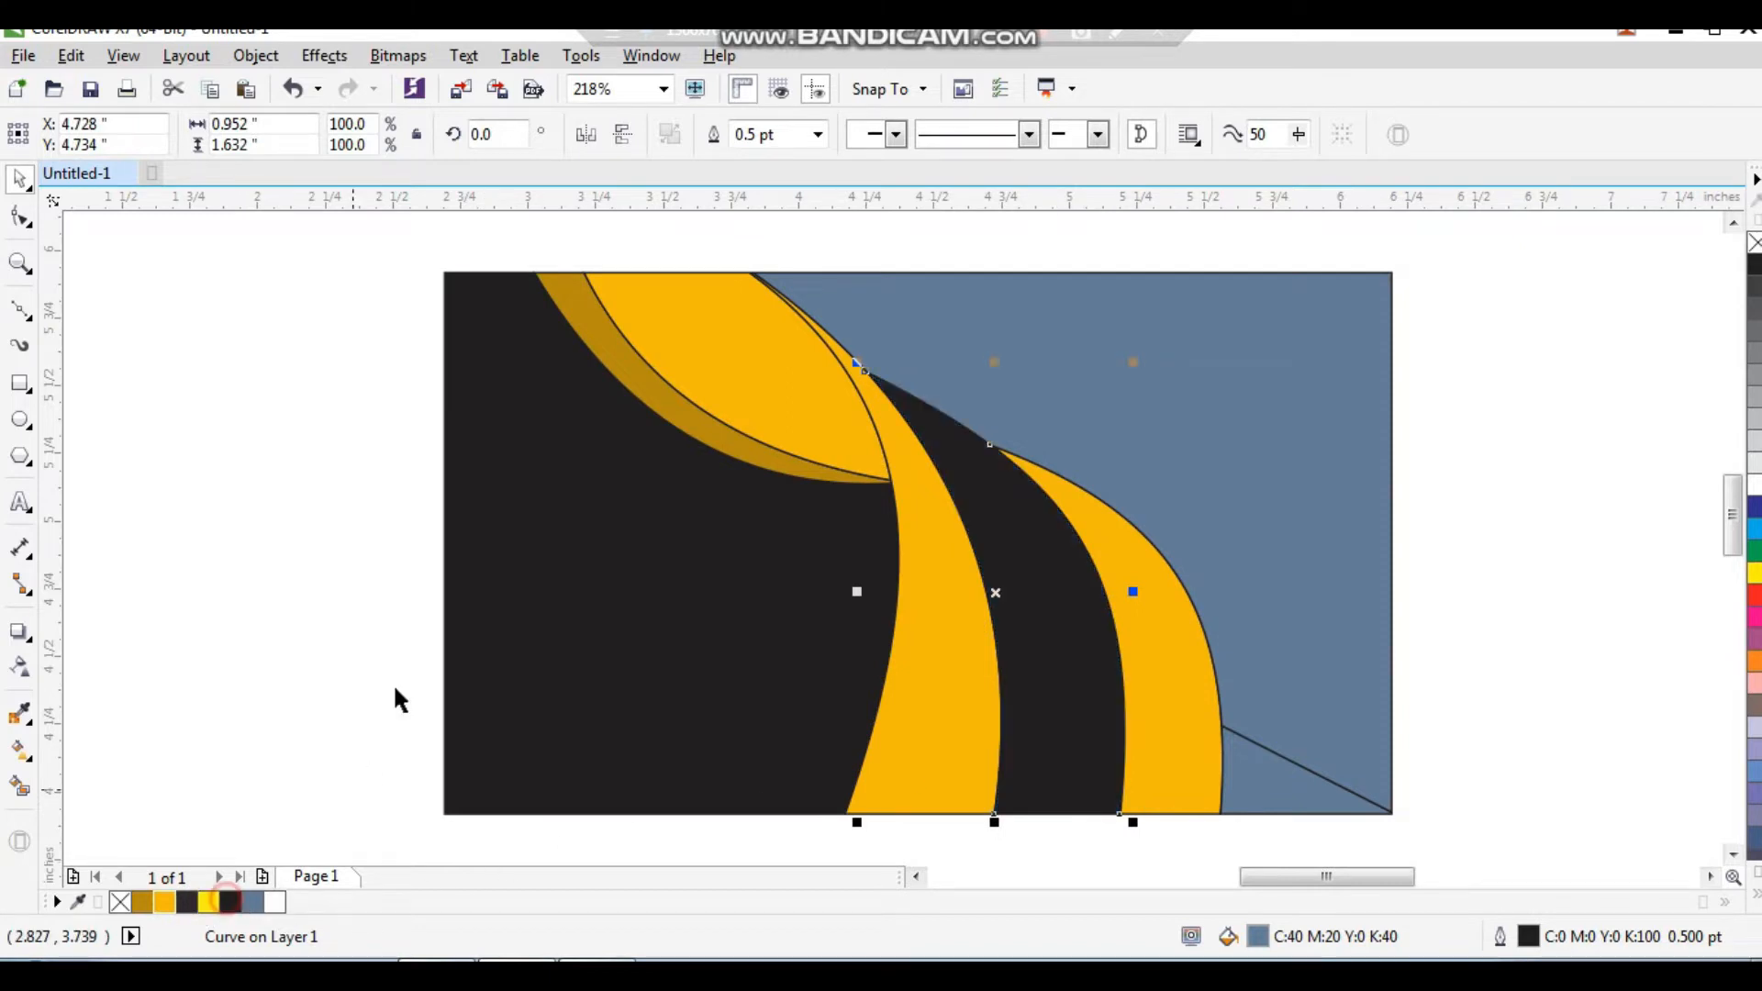
left_click(342, 621)
Step: Fill the lower-right triangle with dark grey #2F292B and the upper-right background section with white
left_click(1160, 413)
left_click(1238, 773)
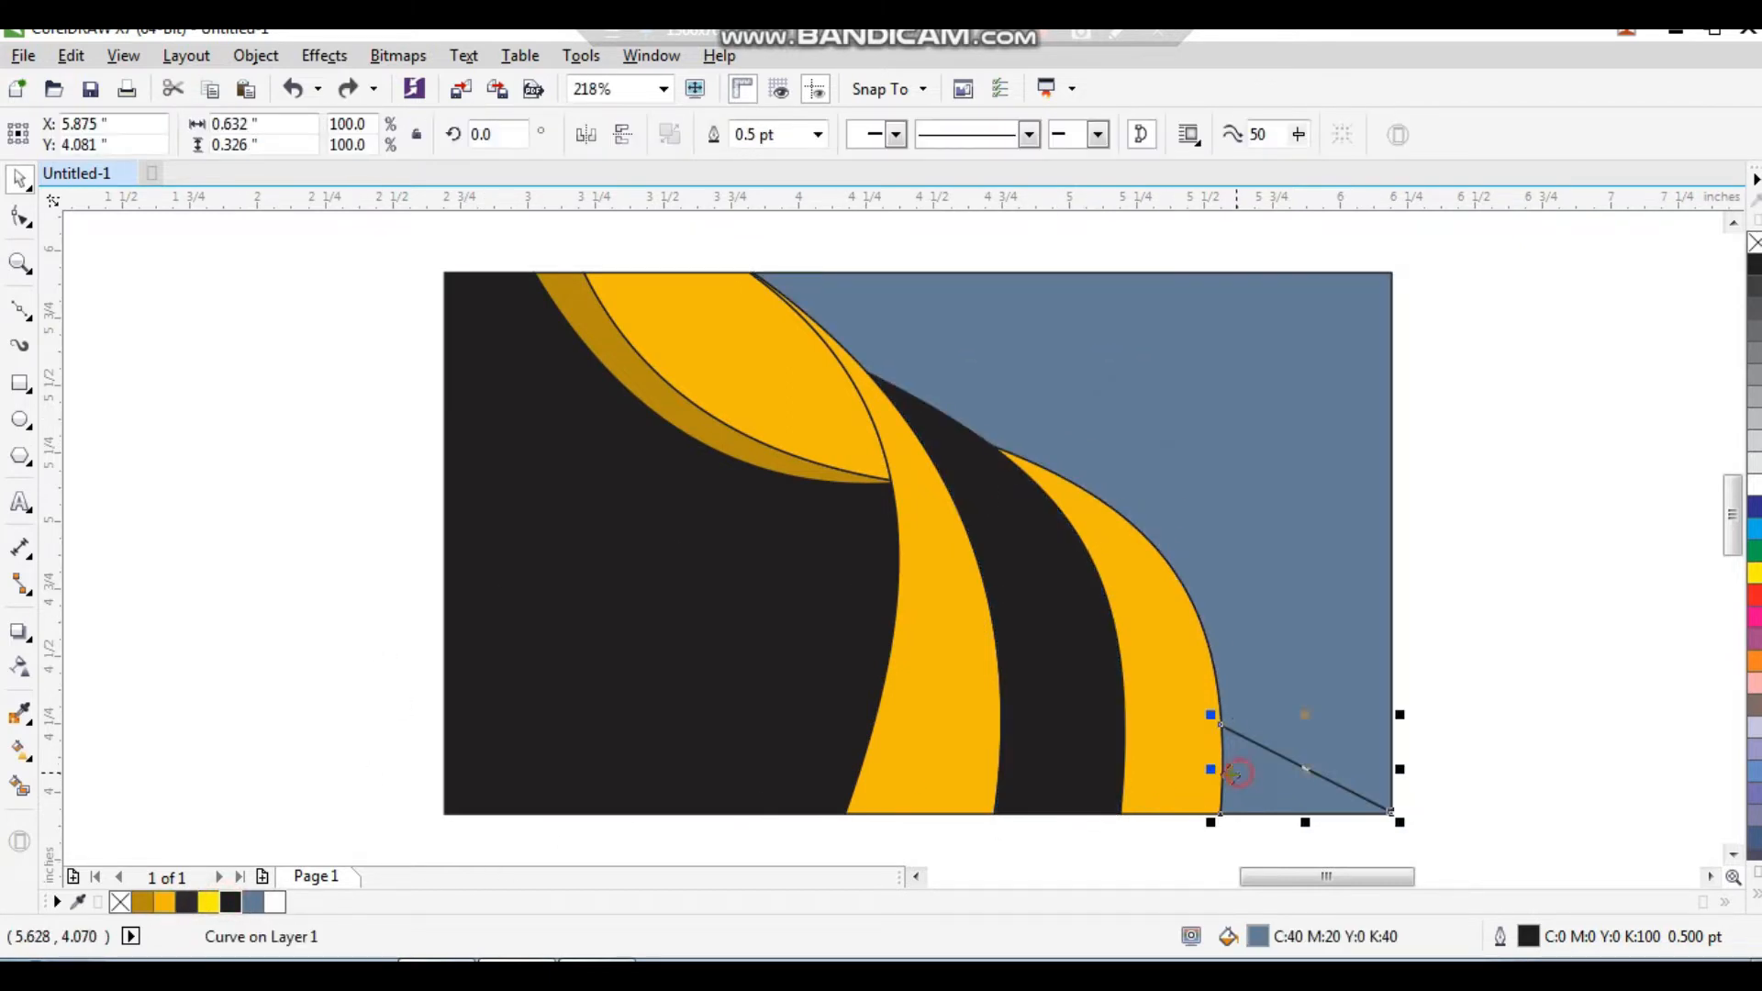
left_click(191, 903)
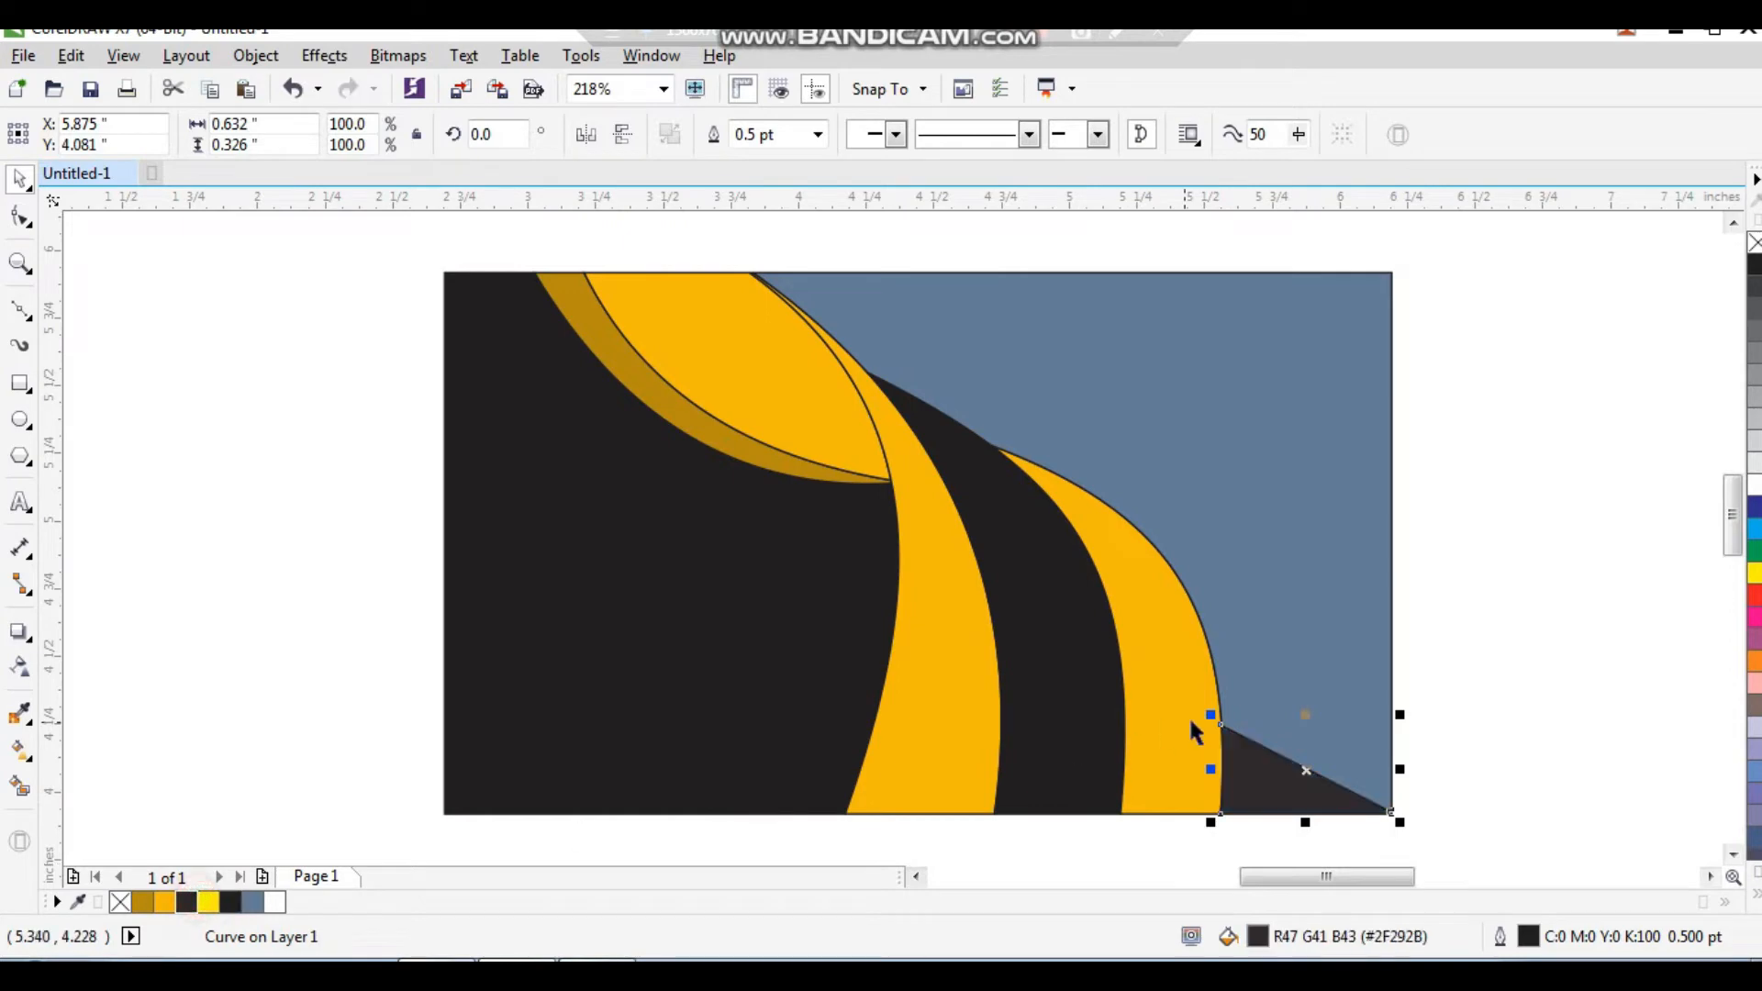
left_click(1317, 546)
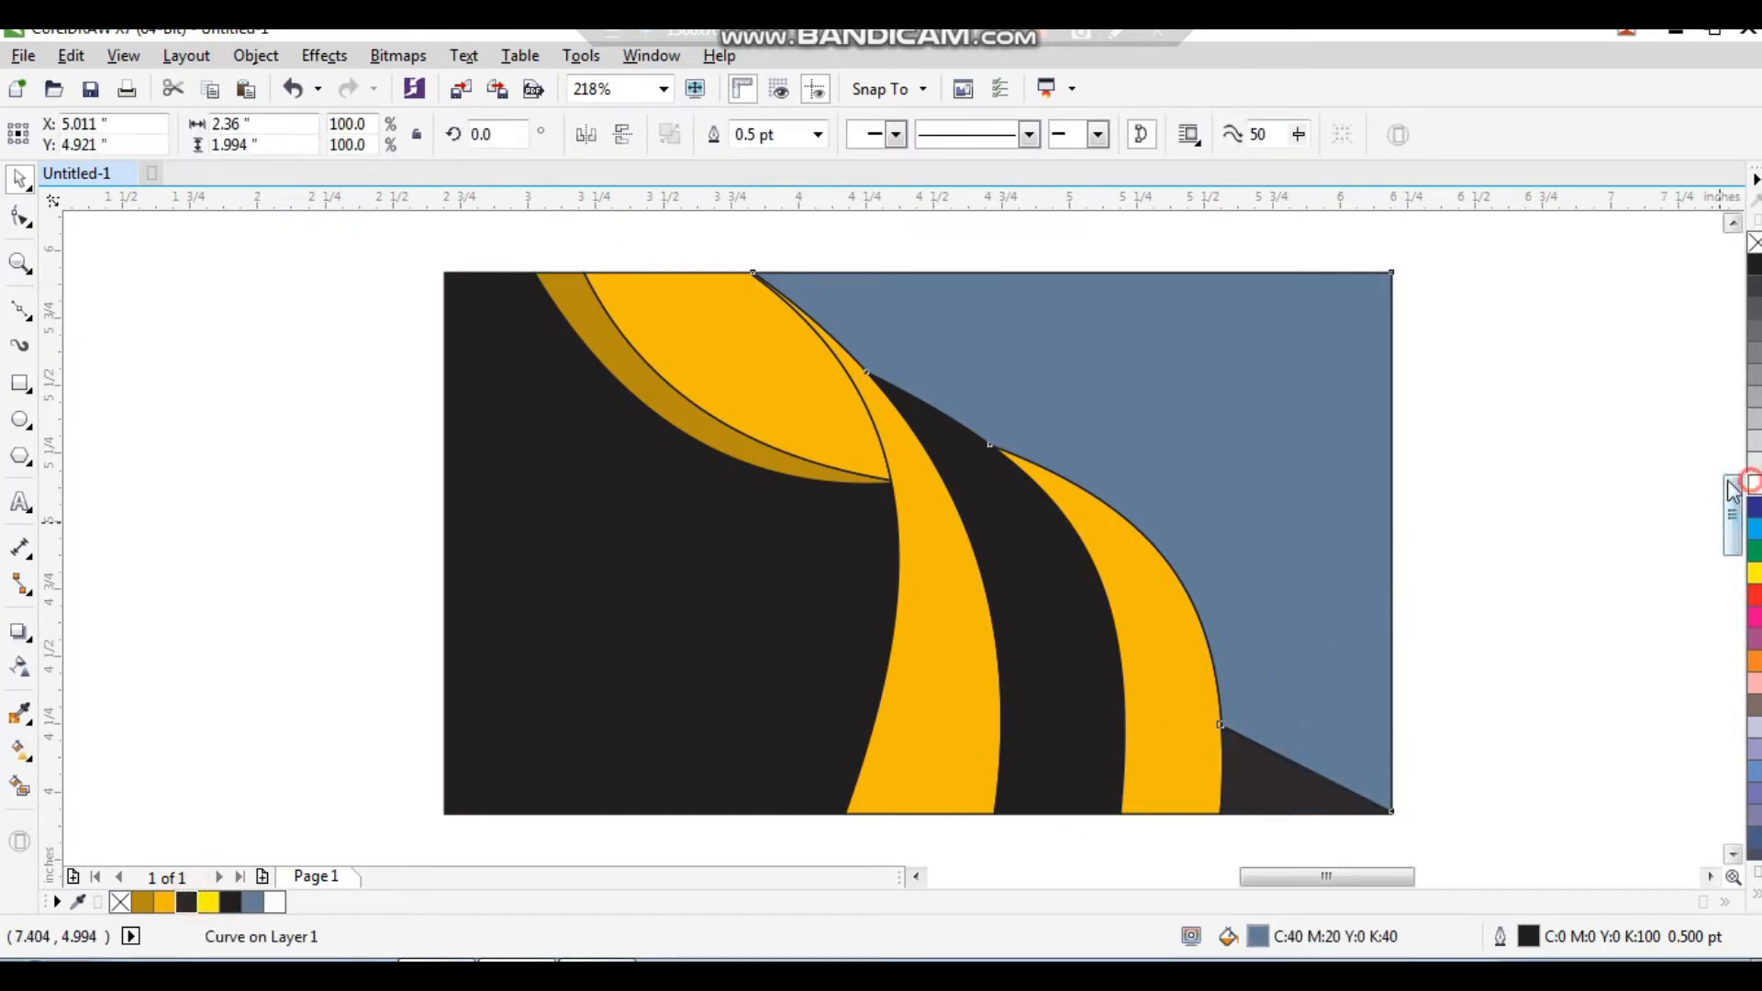
left_click(1752, 486)
left_click(1557, 491)
scroll(1245, 547, "down", 2)
scroll(1558, 598, "up", 1)
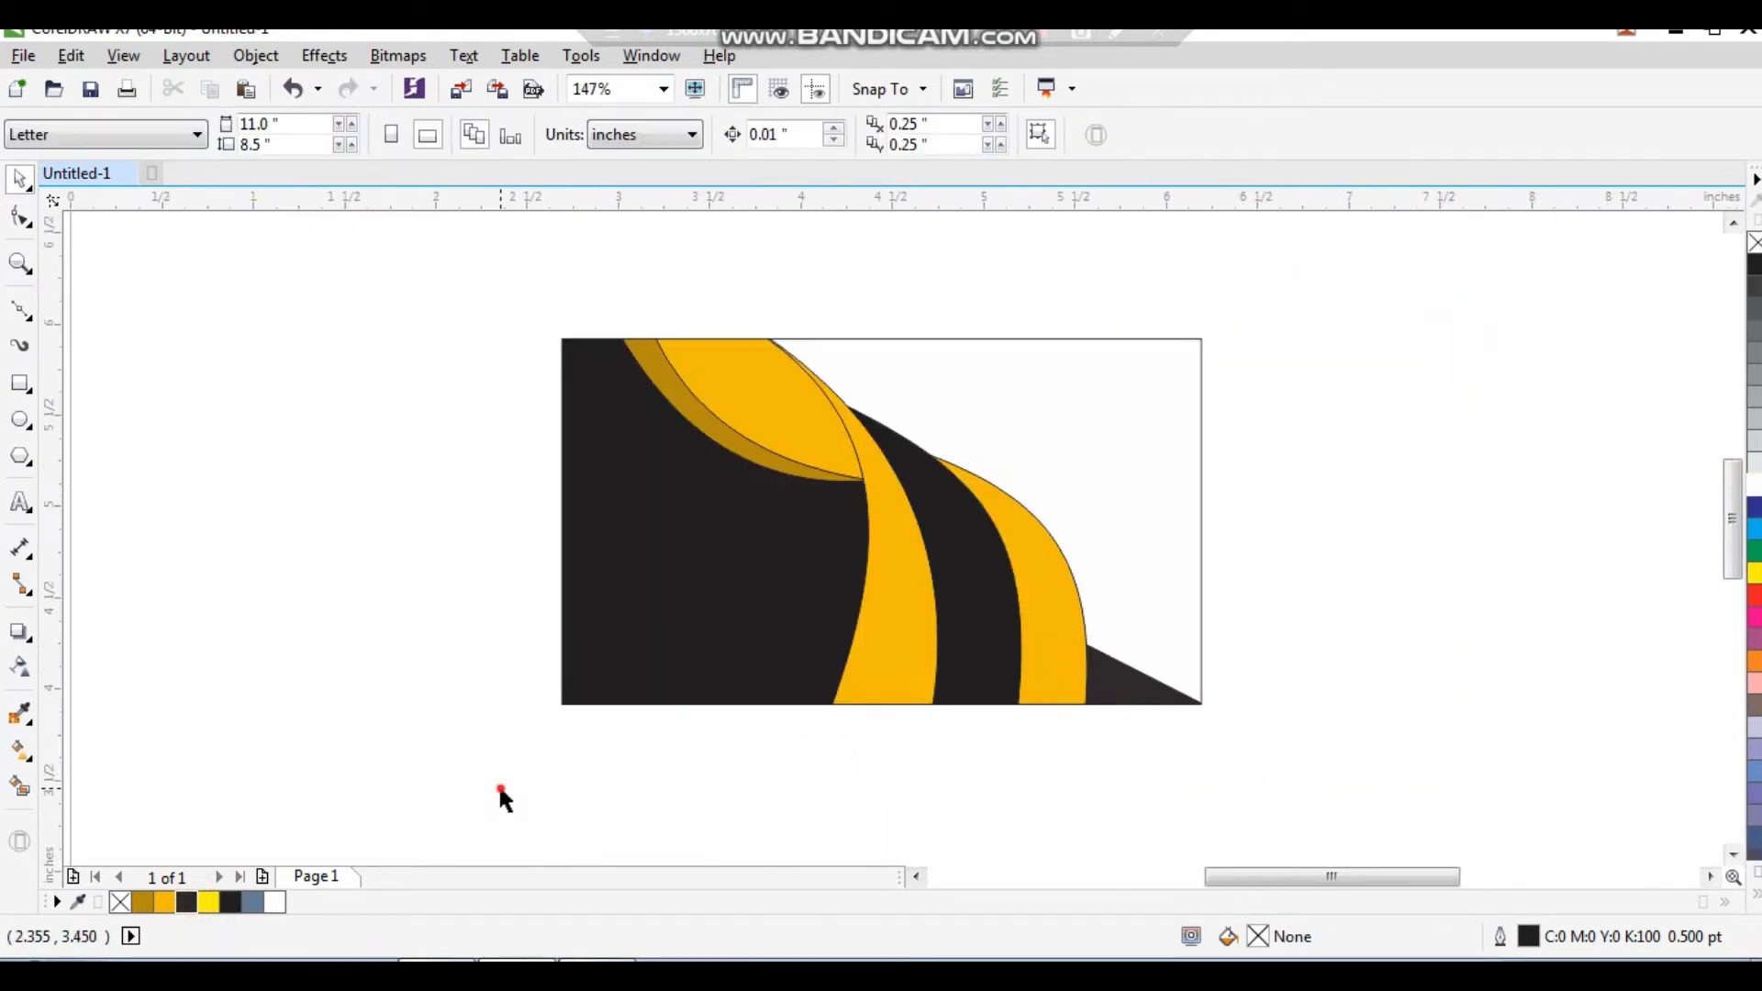
Step: Group all the coloured card shapes into one object and activate the Rectangle tool
left_click_drag(501, 788, 1220, 395)
key("ctrl+g")
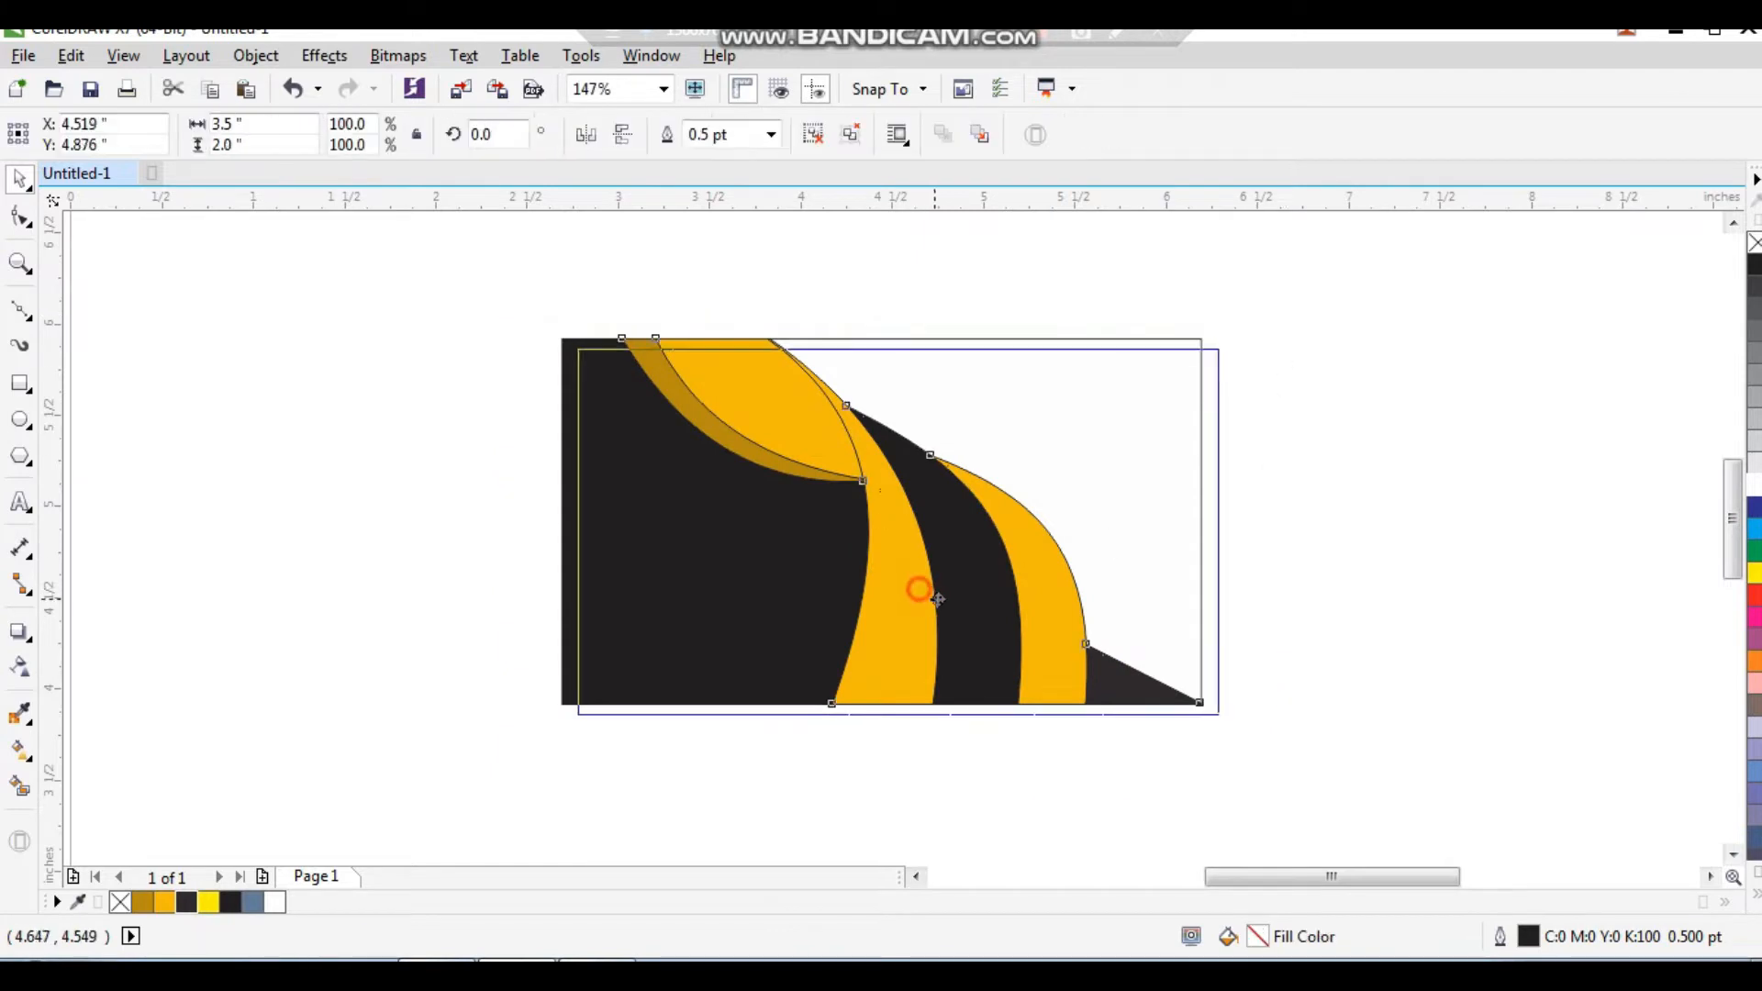
left_click(25, 385)
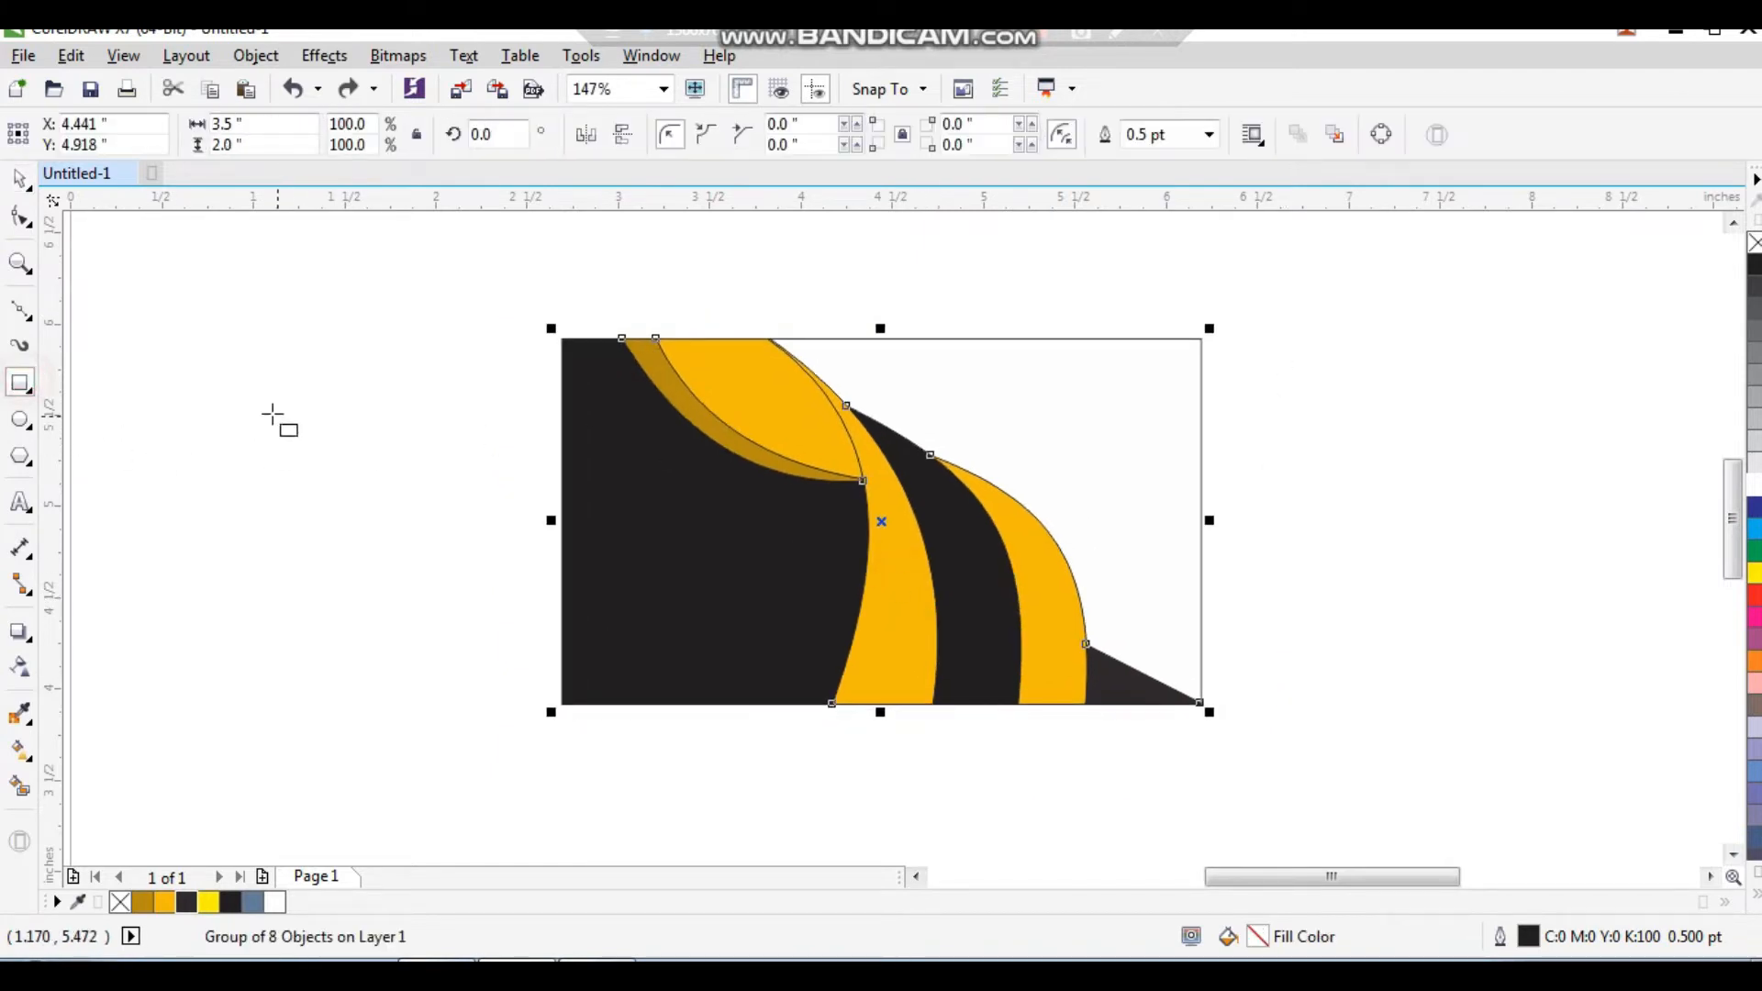
Step: Draw an empty rectangle beside the card artwork and size it to 3.5 x 2 in
left_click_drag(272, 414, 355, 530)
left_click_drag(271, 122, 169, 162)
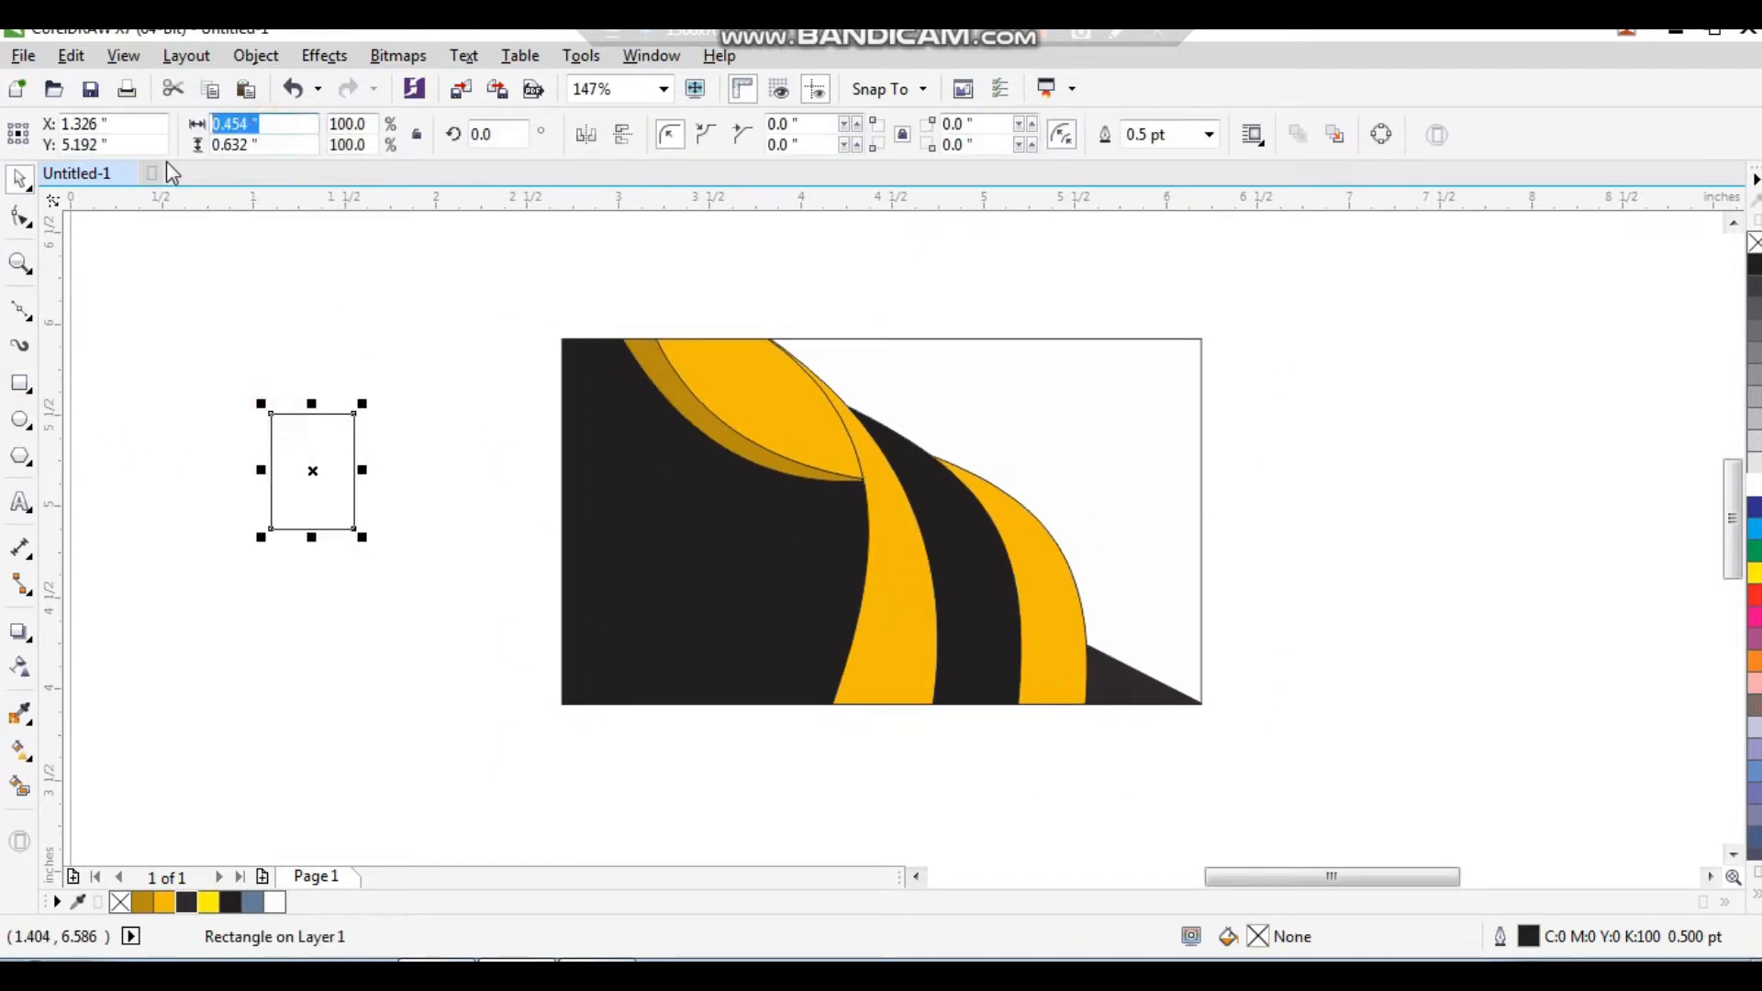
key("Return")
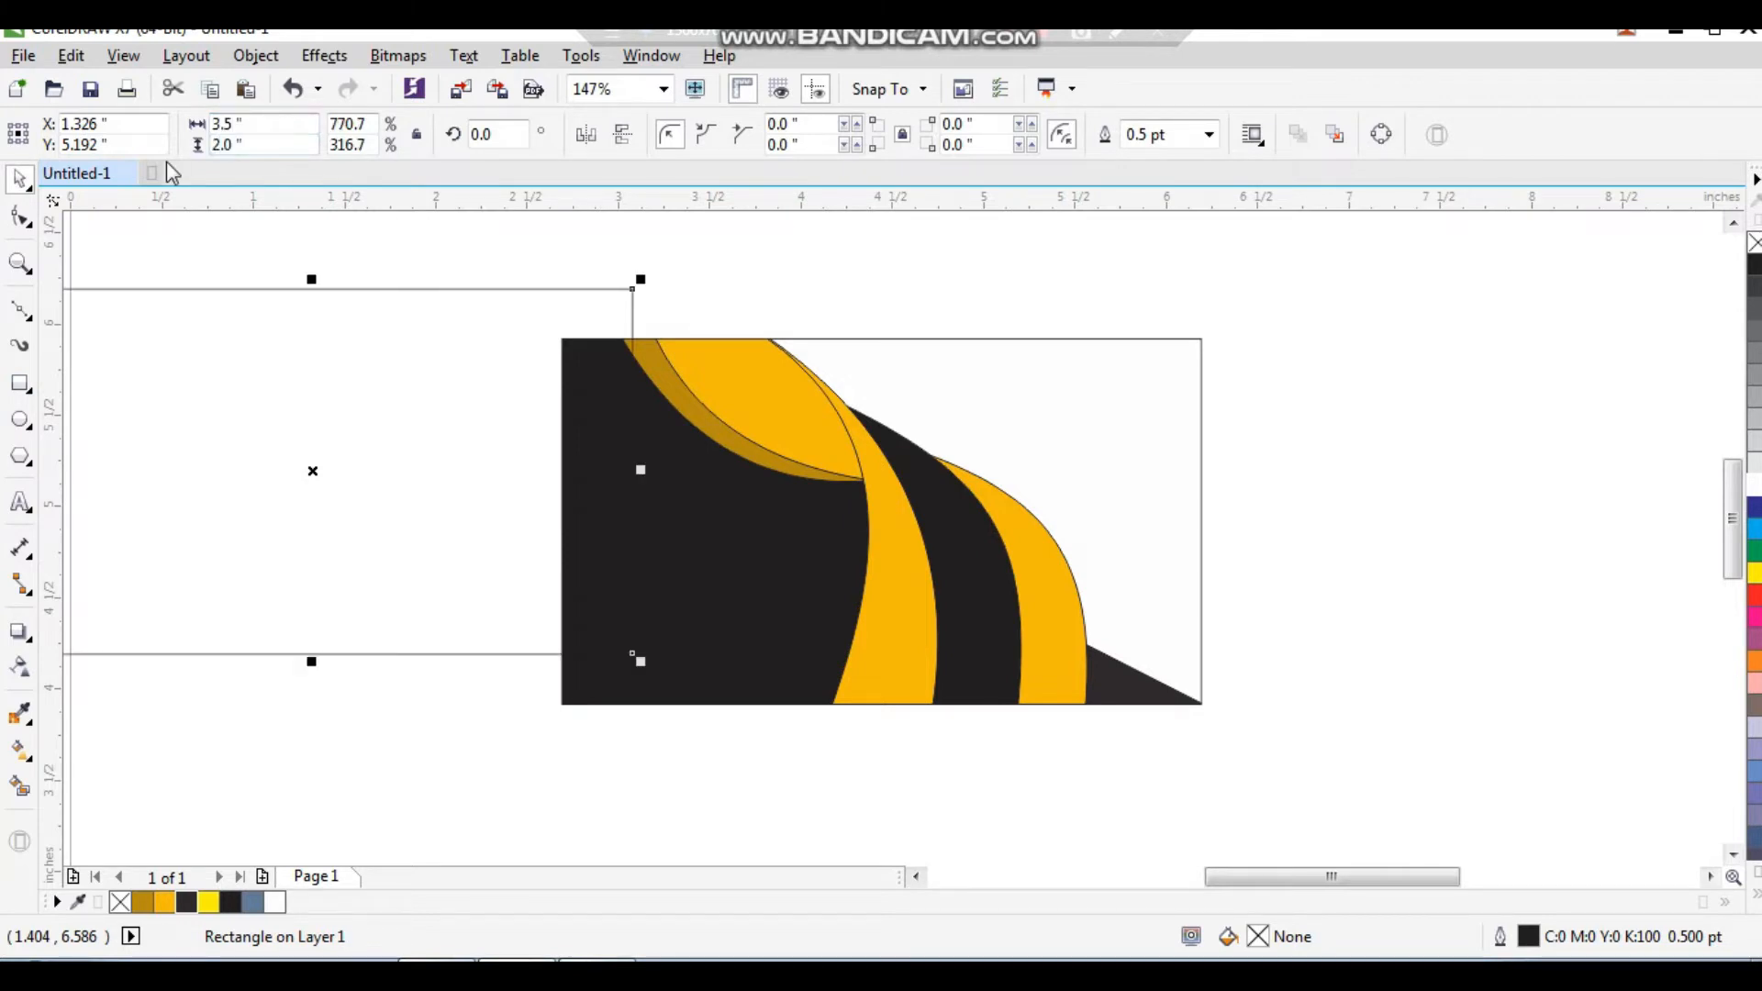
Step: Move the empty rectangle just below the card artwork and centre it horizontally with the artwork
scroll(167, 165, "down", 1)
left_click_drag(667, 483, 1041, 787)
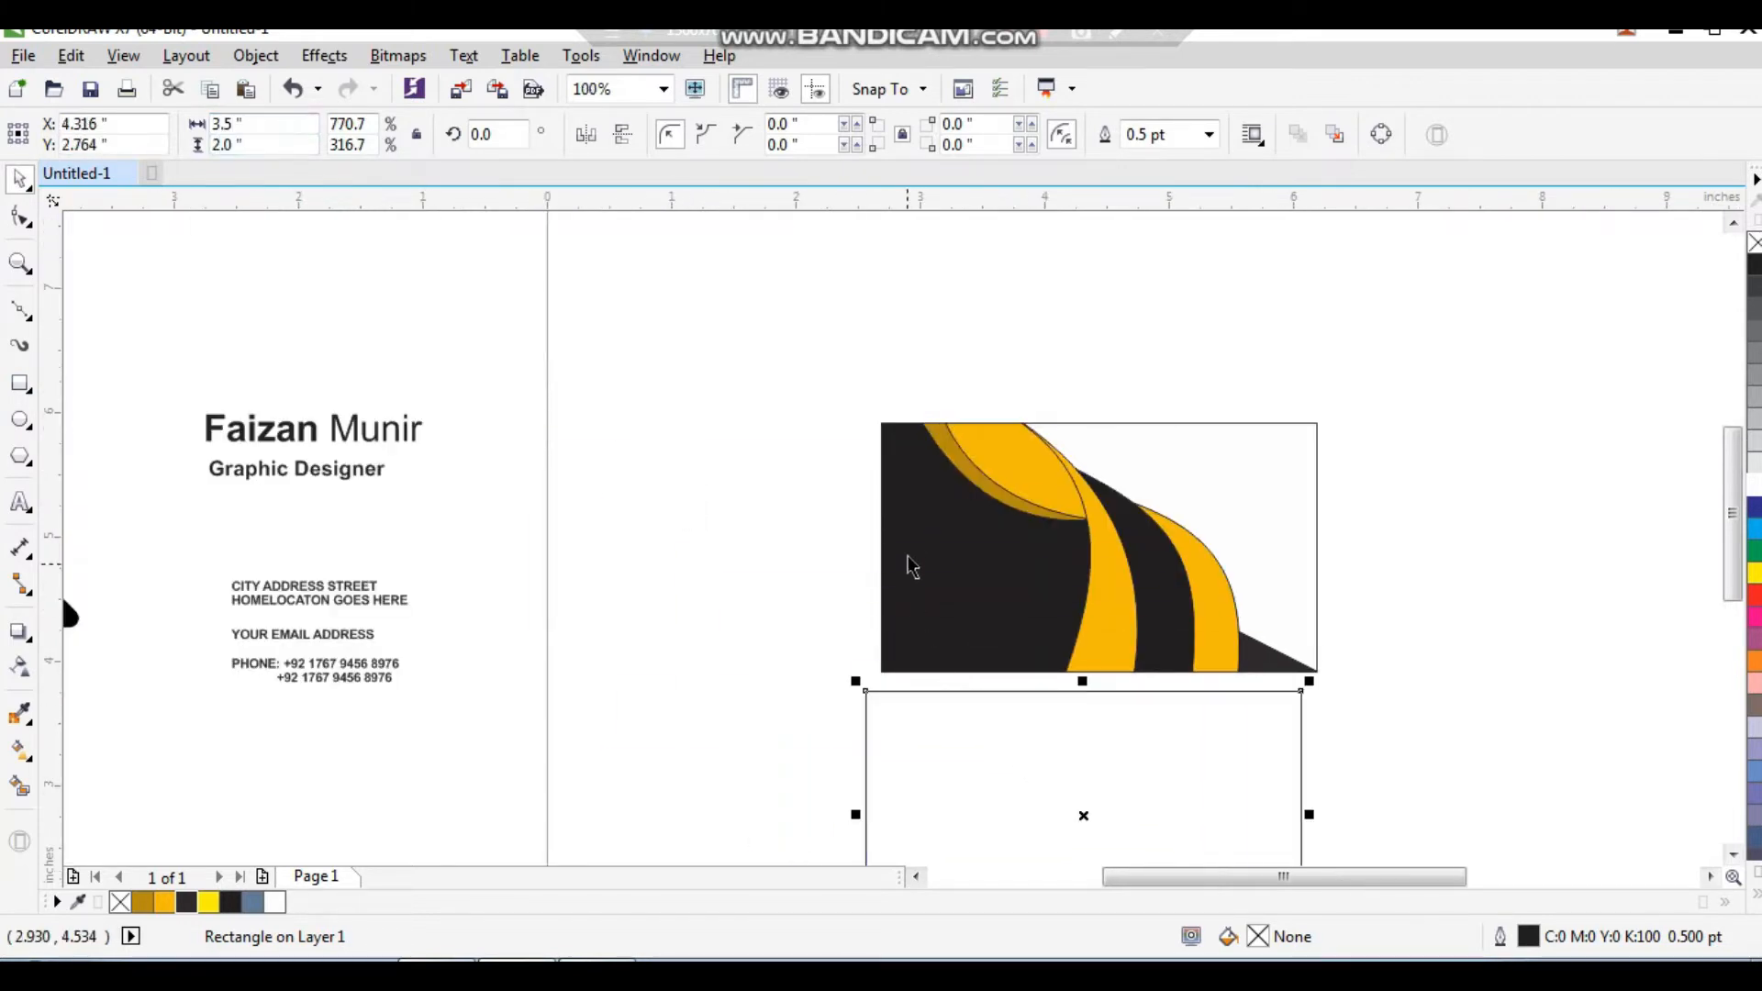
scroll(911, 541, "down", 1)
left_click_drag(822, 416, 1136, 766)
key("c")
scroll(1040, 595, "up", 1)
left_click_drag(1058, 554, 1150, 513)
Step: Give the grouped card artwork a white outline and set the outline width to 3 pt
left_click_drag(1267, 295, 734, 630)
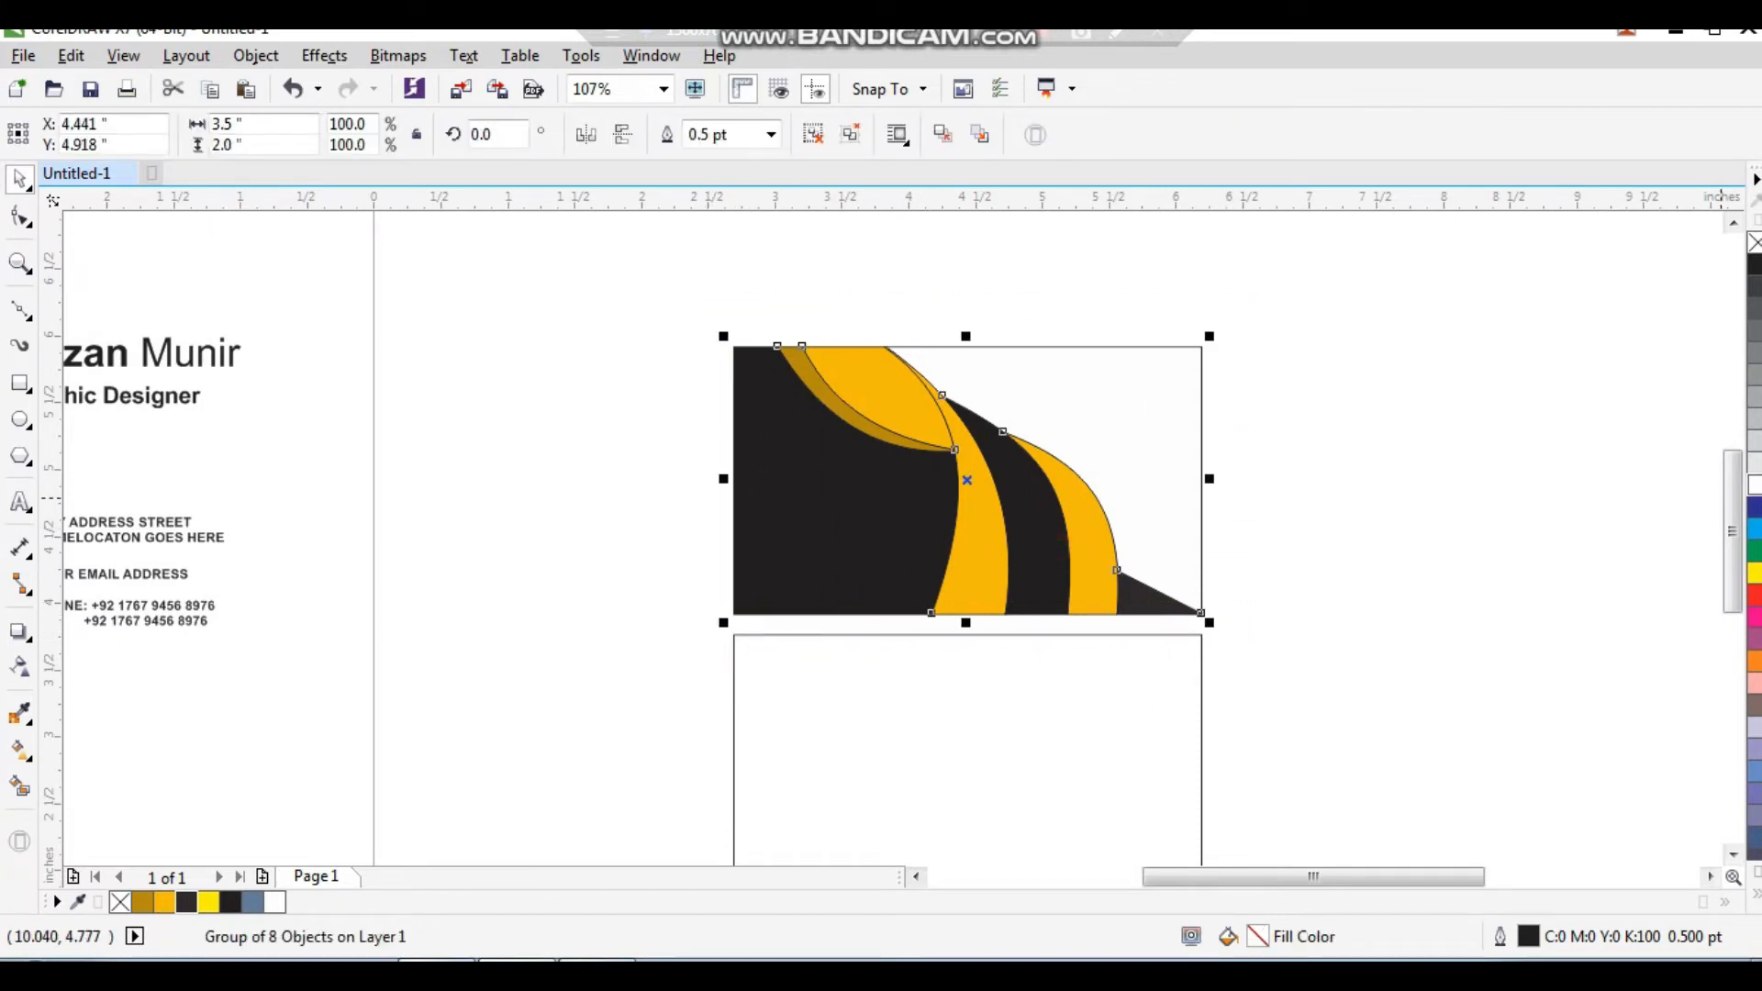
right_click(1755, 486)
key("F2")
left_click_drag(1289, 323, 648, 670)
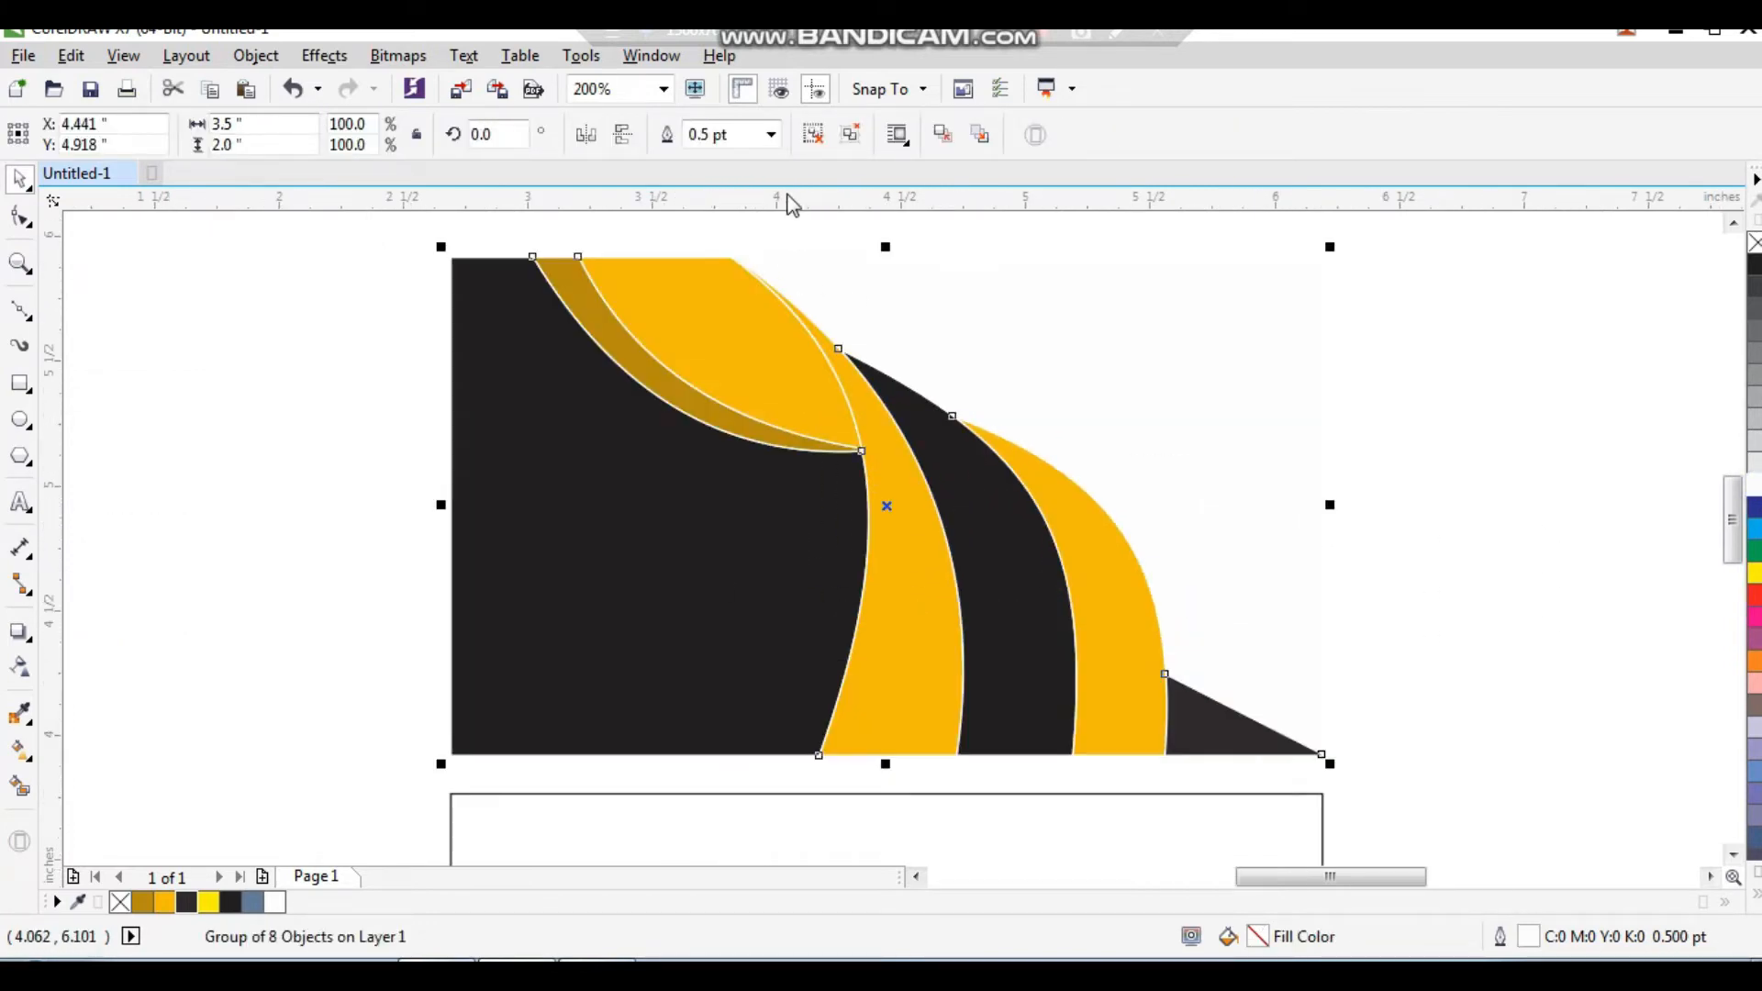
left_click(771, 134)
left_click(759, 314)
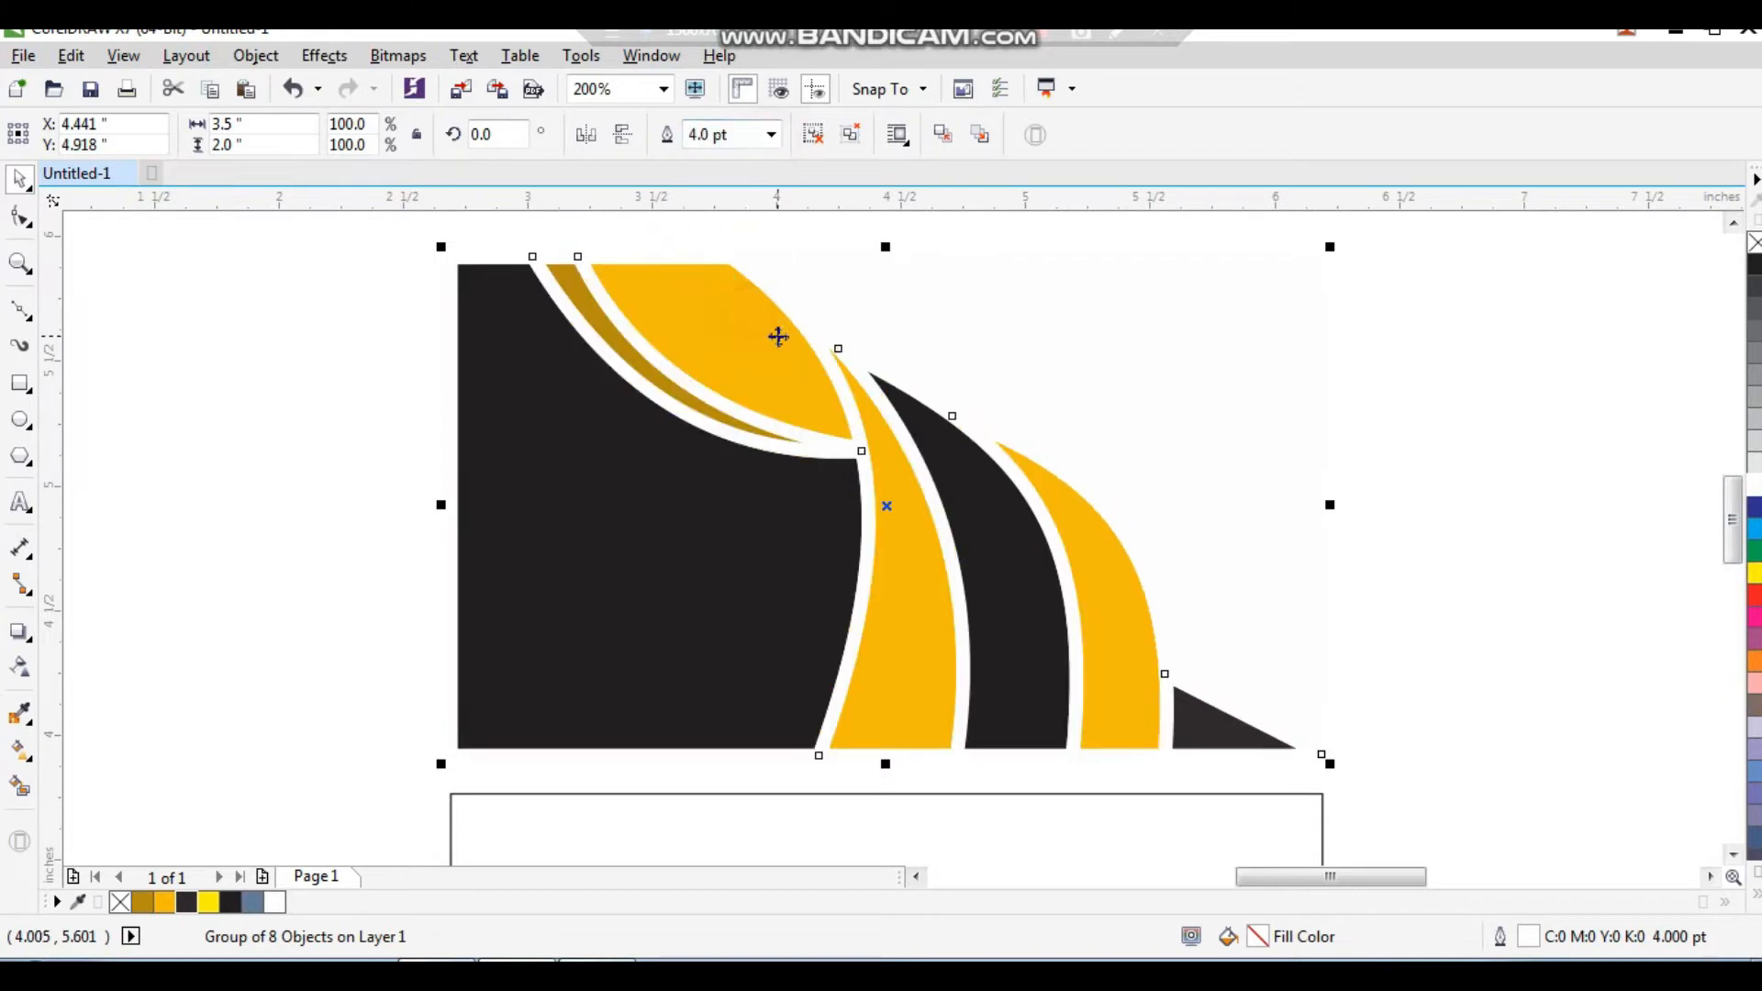
left_click(770, 134)
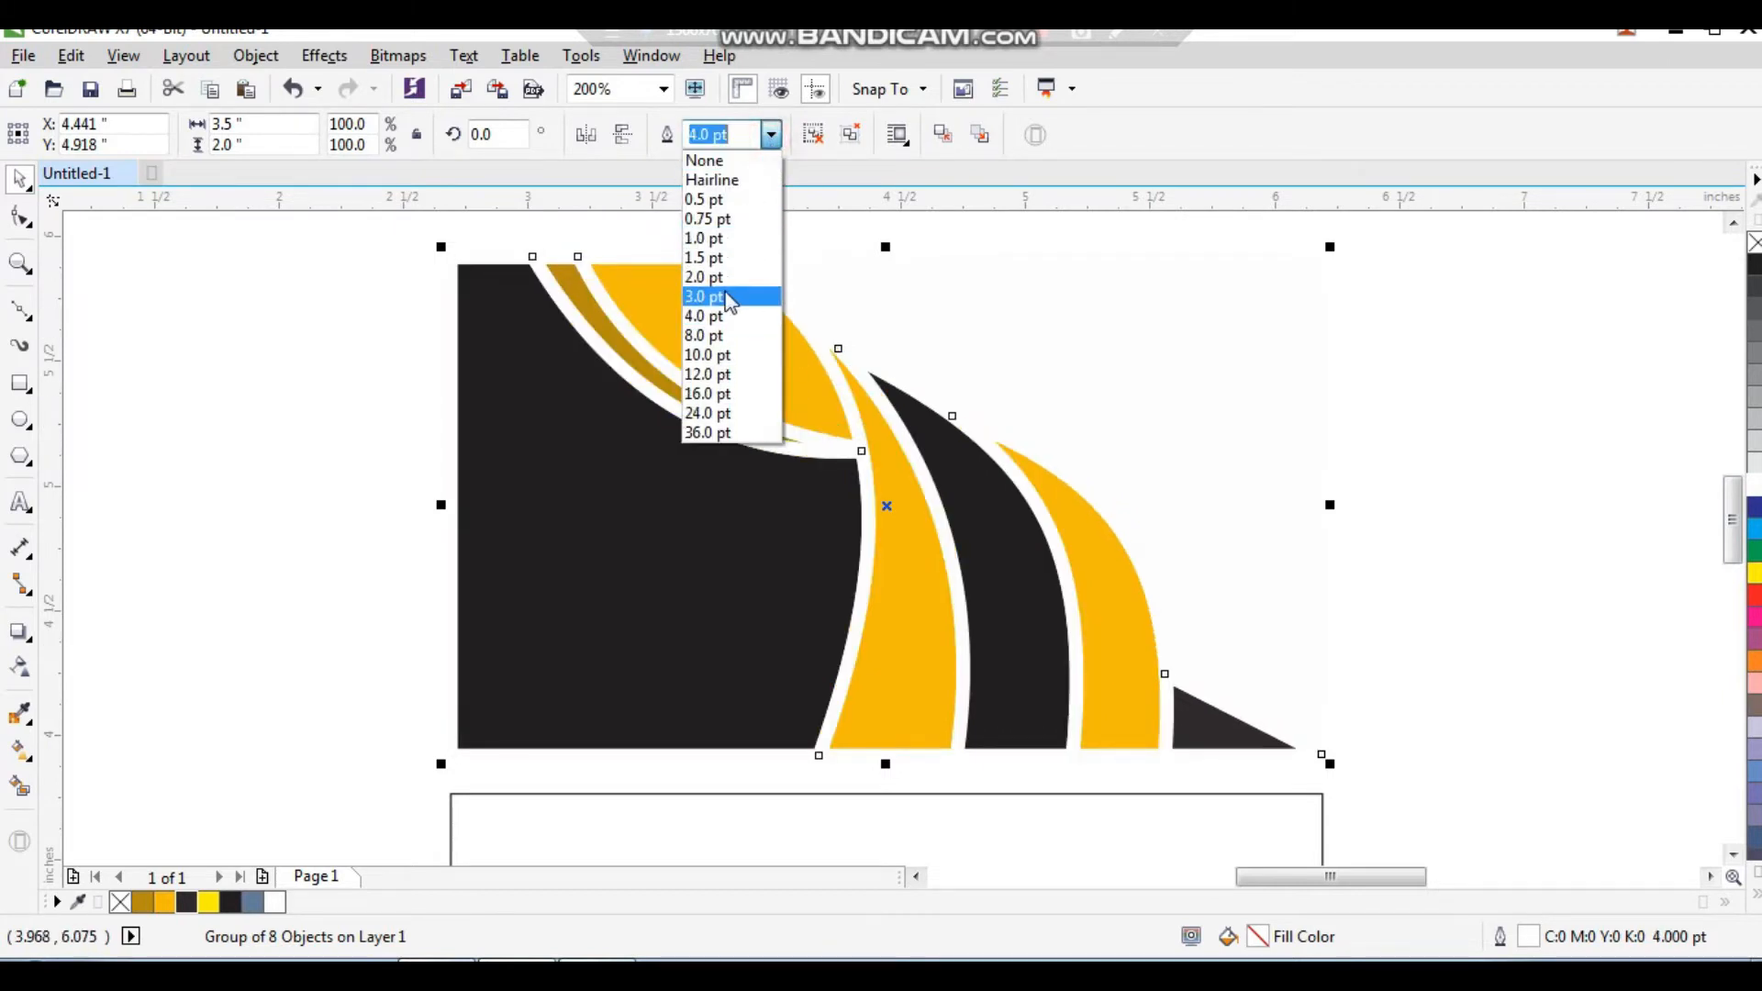
left_click(725, 292)
Step: Align the card artwork group vertically with the empty rectangle so that the two overlap exactly
scroll(797, 490, "down", 2)
key("F2")
left_click_drag(659, 384, 982, 764)
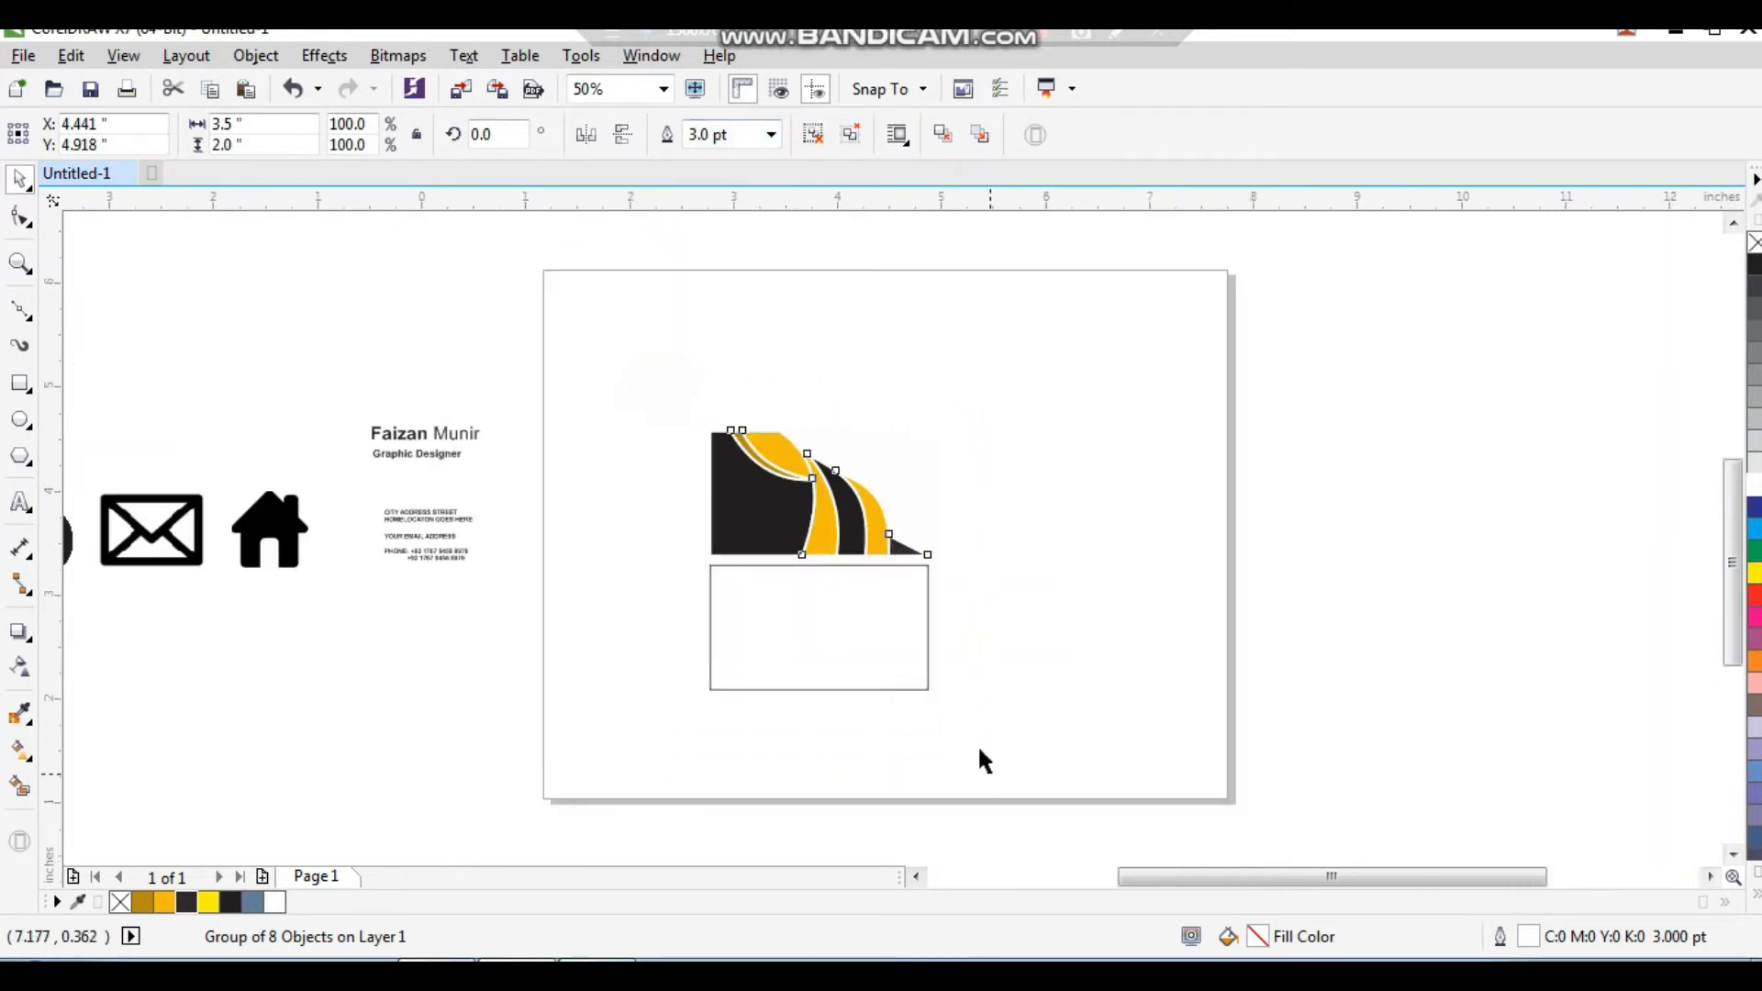
left_click(899, 621, "shift")
key("e")
left_click(1131, 574)
key("F2")
left_click_drag(645, 457, 1070, 771)
left_click(1081, 697)
left_click_drag(1203, 732, 1220, 712)
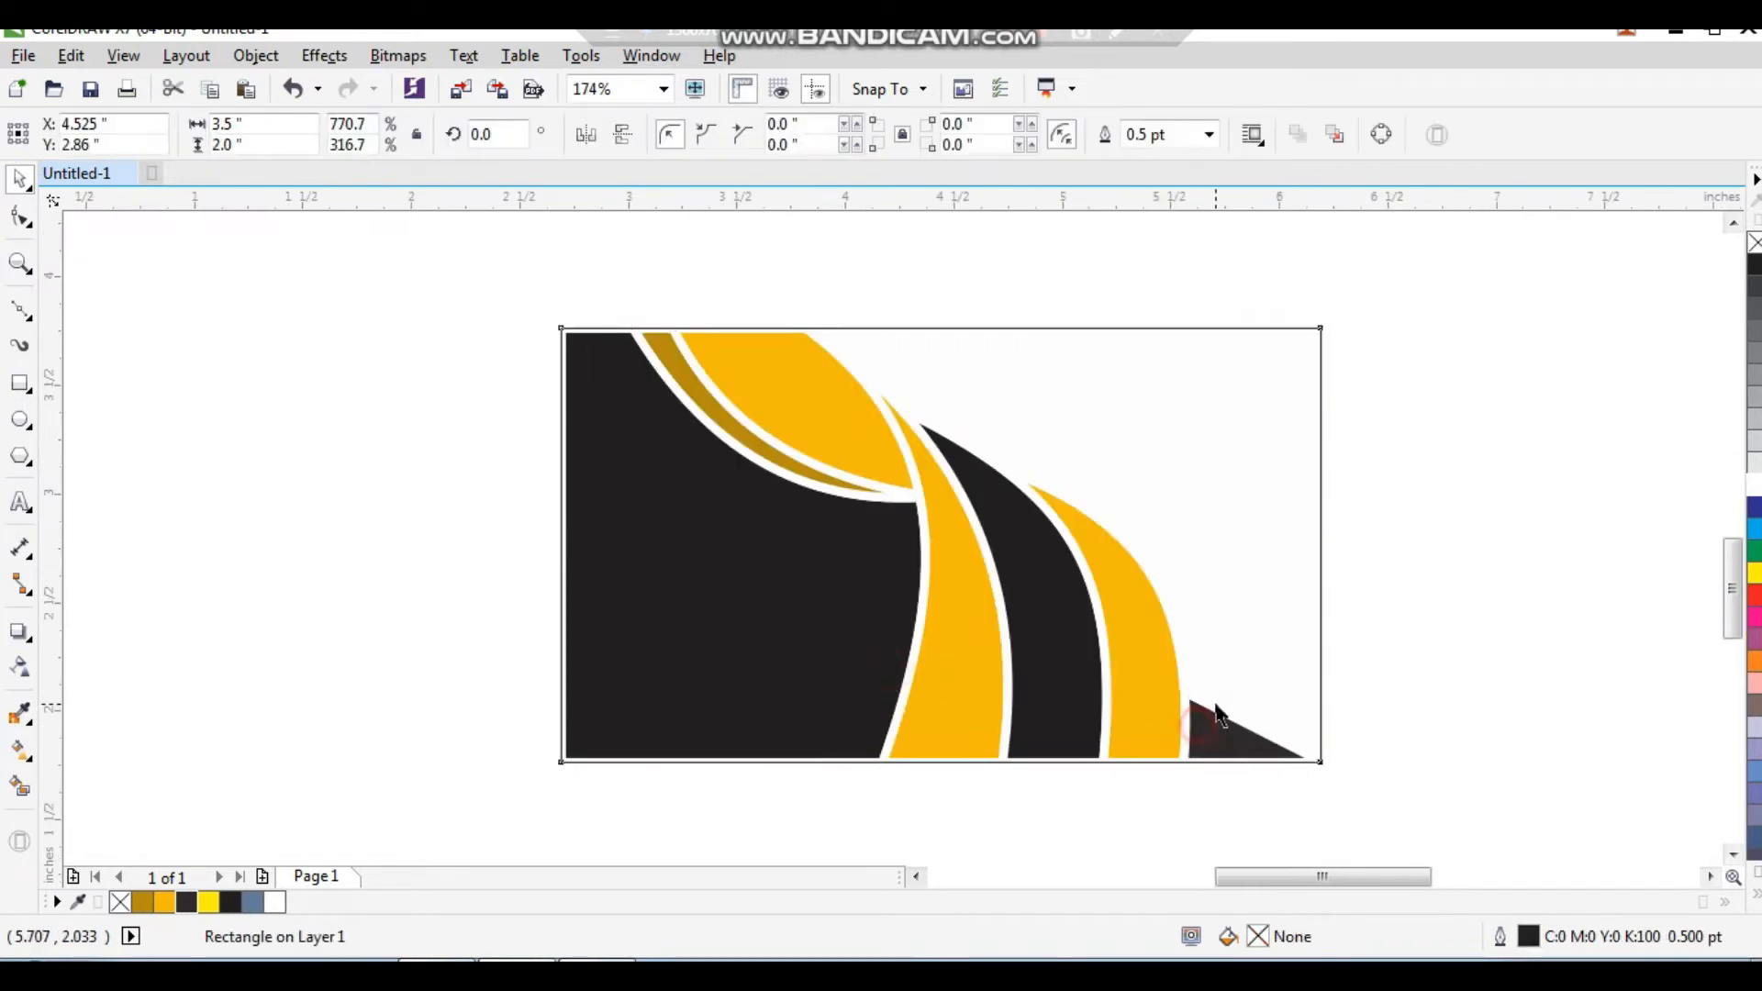
key("ctrl+z")
Step: Enlarge the artwork group from its centre to about 3.63 x 2.074 in and send it behind the rectangle
left_click(1164, 724)
left_click_drag(1333, 775, 1344, 780)
scroll(1363, 813, "up", 4)
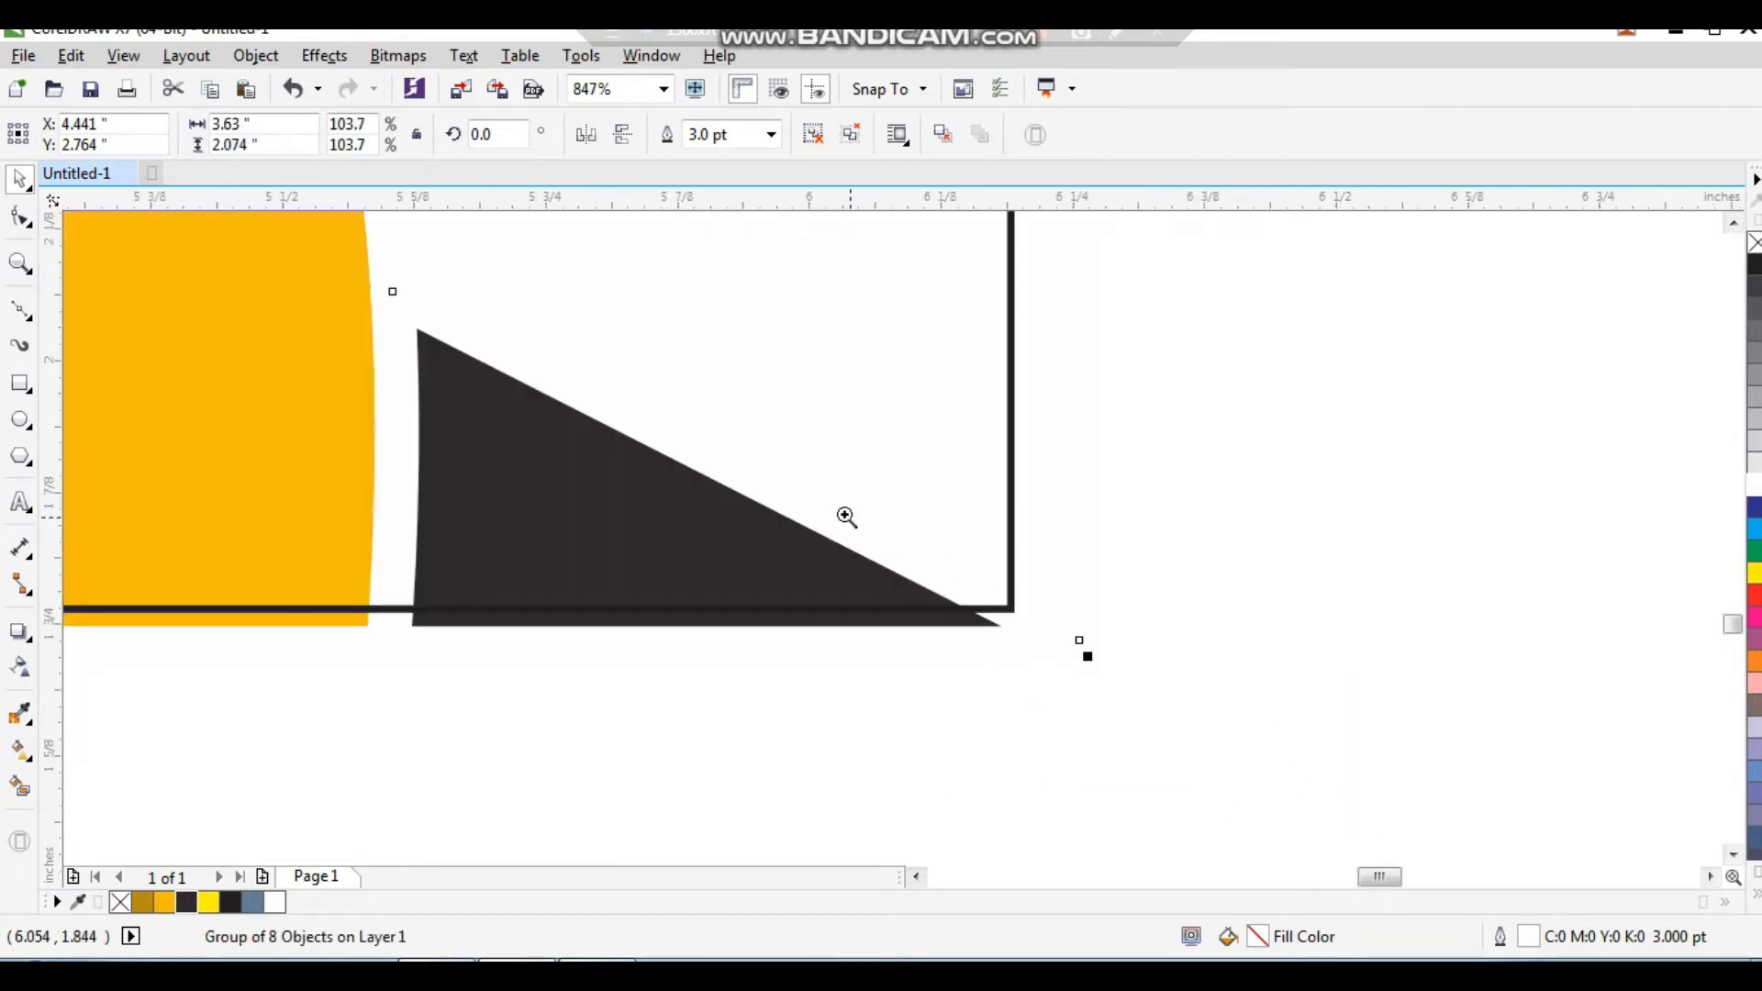
scroll(1055, 637, "up", 3)
Step: PowerClip the artwork group inside the 3.5 x 2 in rectangle
right_click(1098, 625)
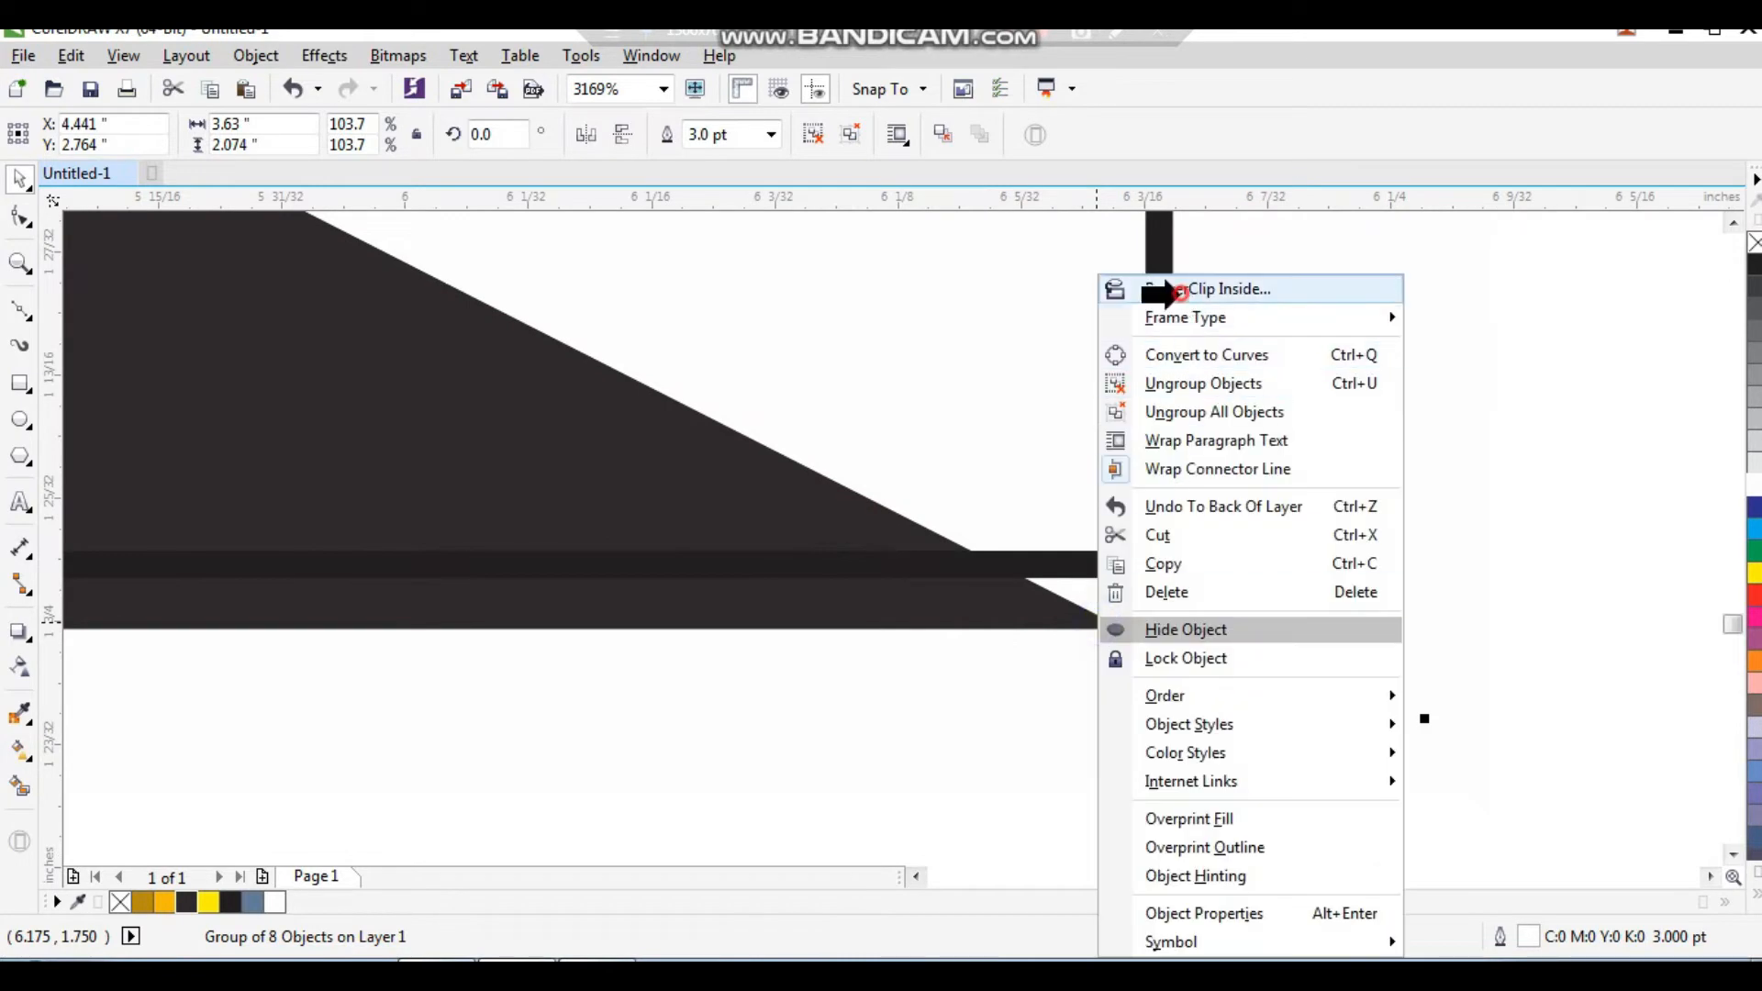
left_click(1149, 405)
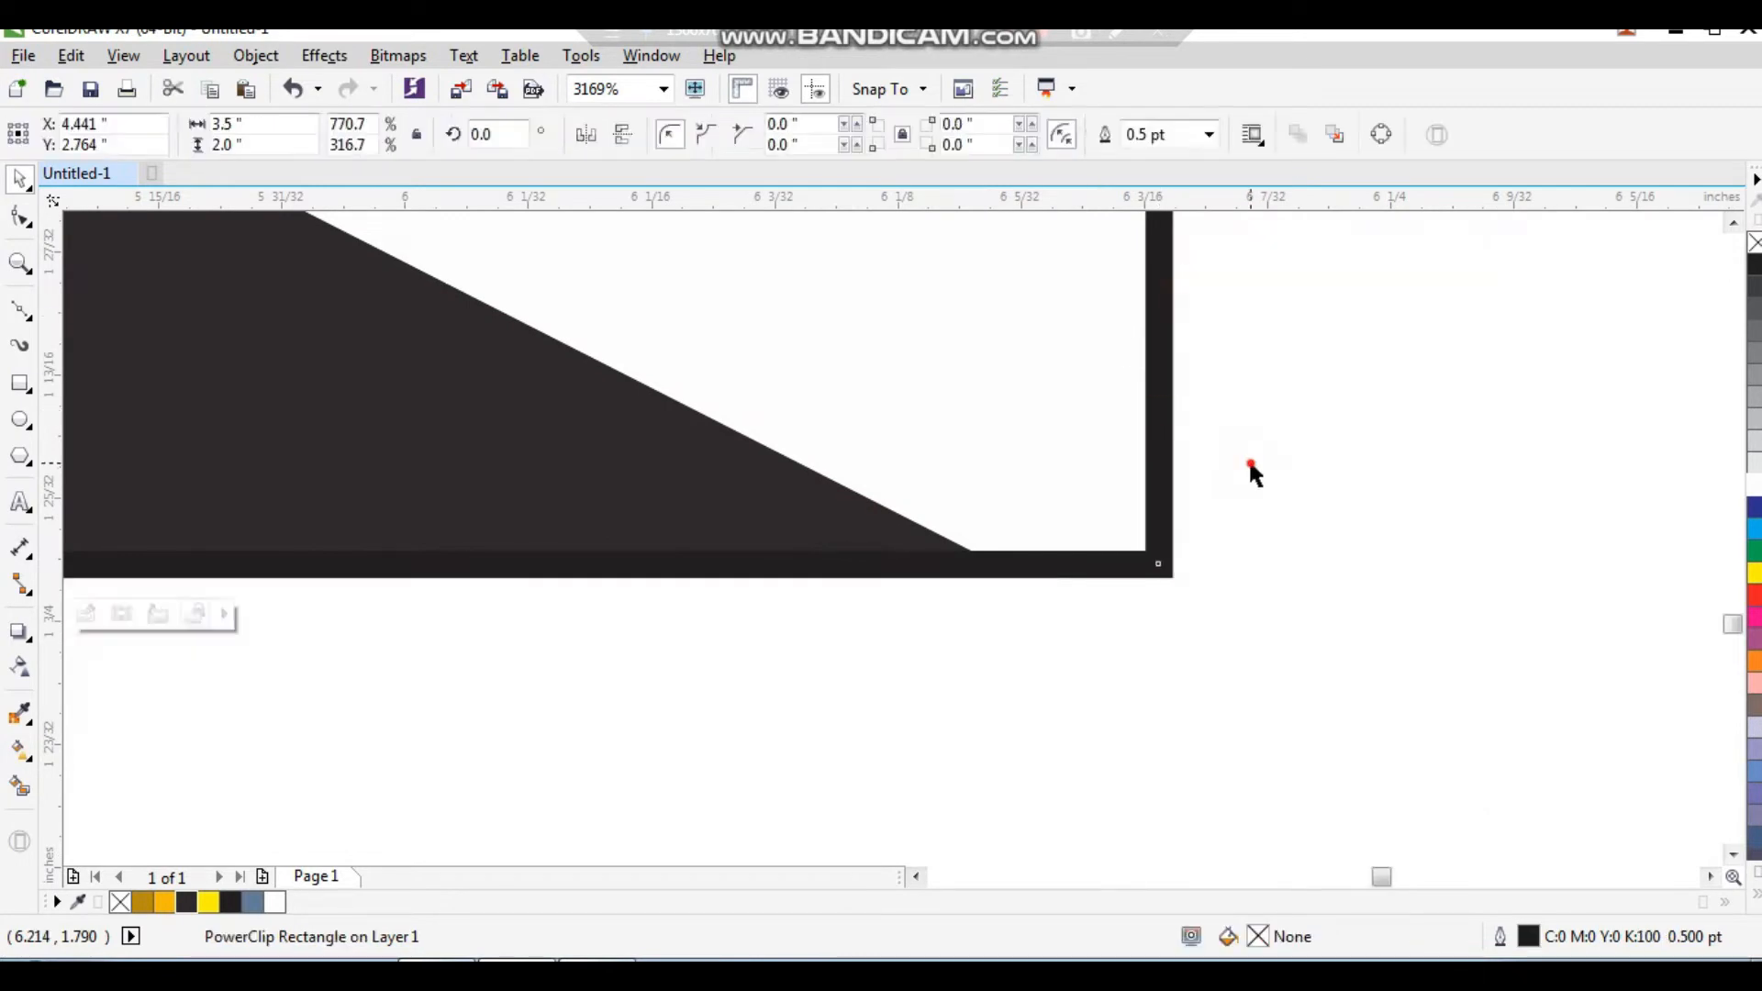
left_click(1156, 480)
key("F4")
key("F3")
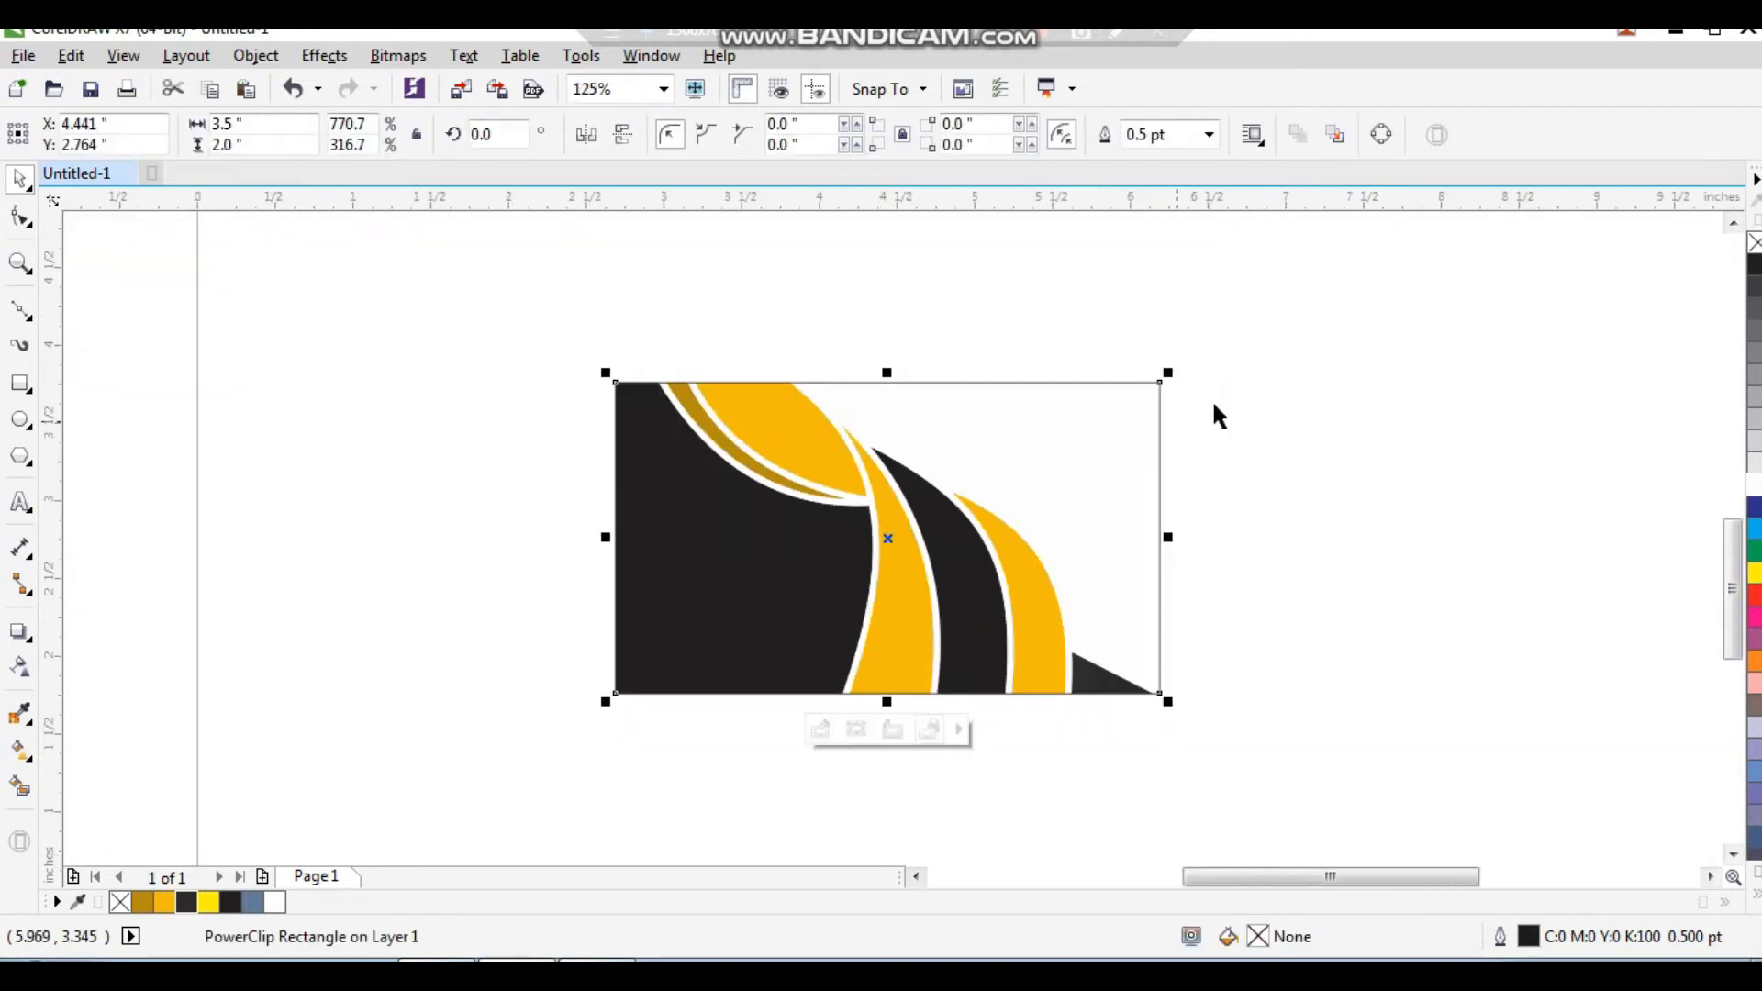
Step: Copy the name and Graphic Designer texts from beside the page onto the upper part of the card
left_click(1262, 394)
scroll(1030, 499, "down", 1)
key("F2")
left_click_drag(1203, 312, 639, 686)
scroll(715, 613, "down", 1)
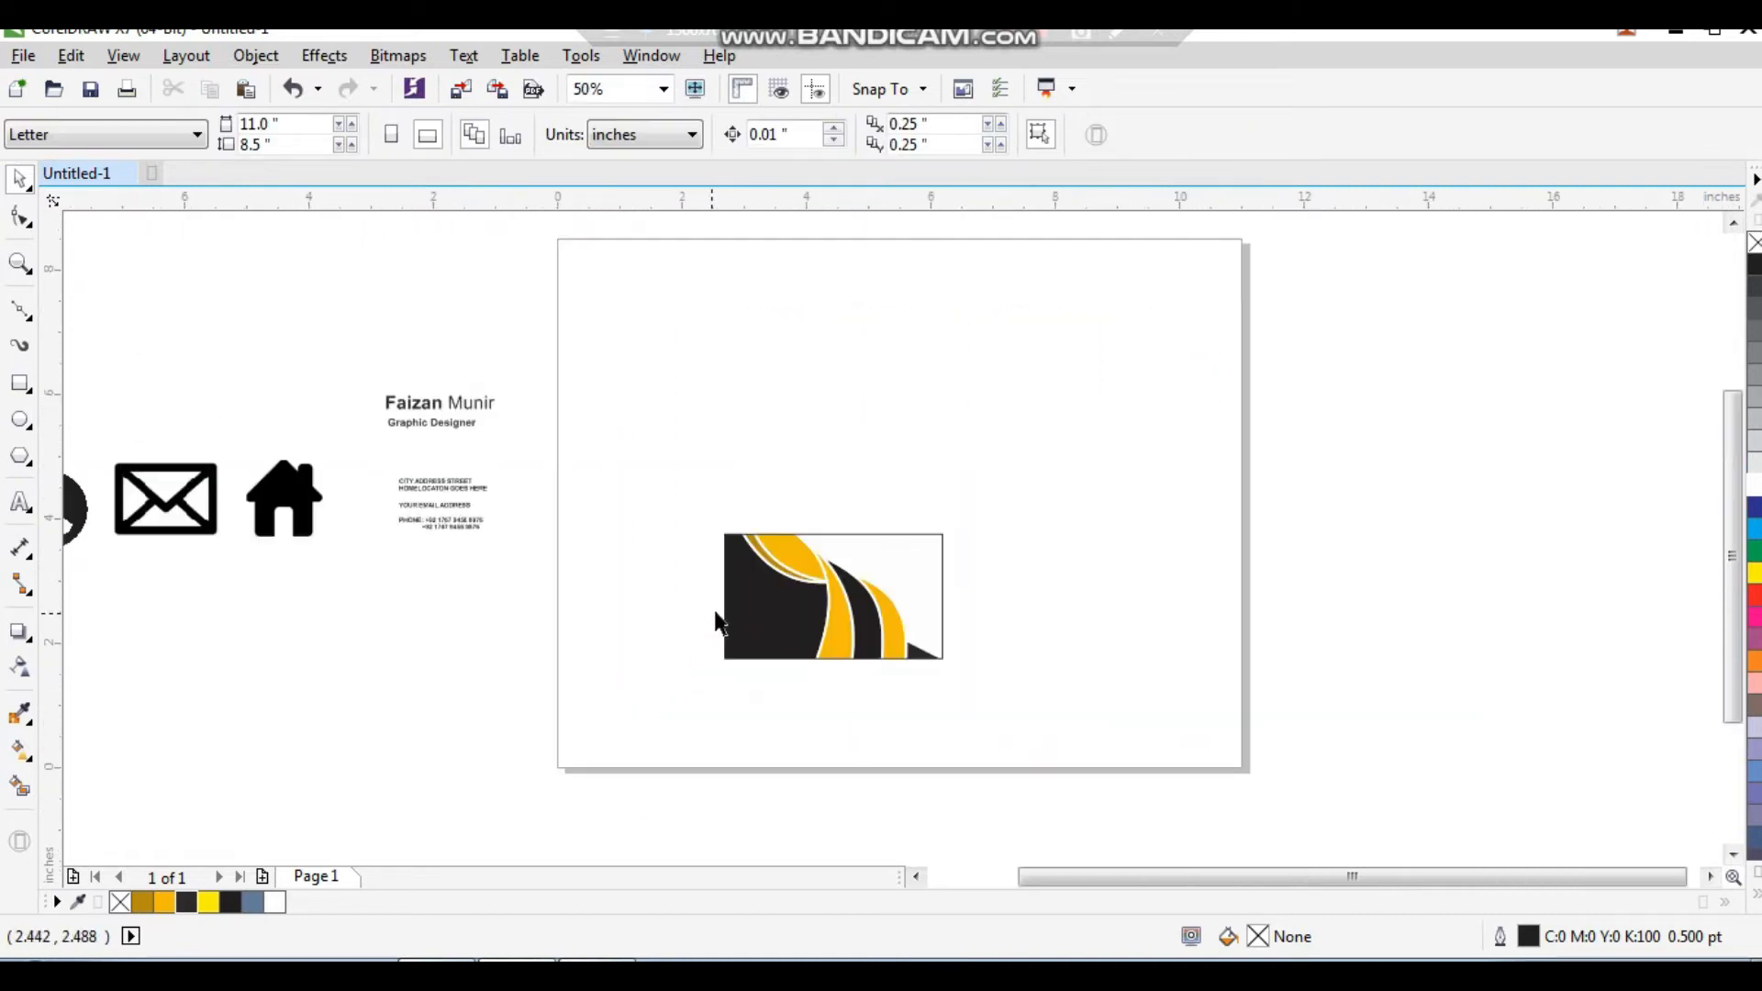
scroll(405, 516, "up", 4)
key("space")
left_click(437, 368)
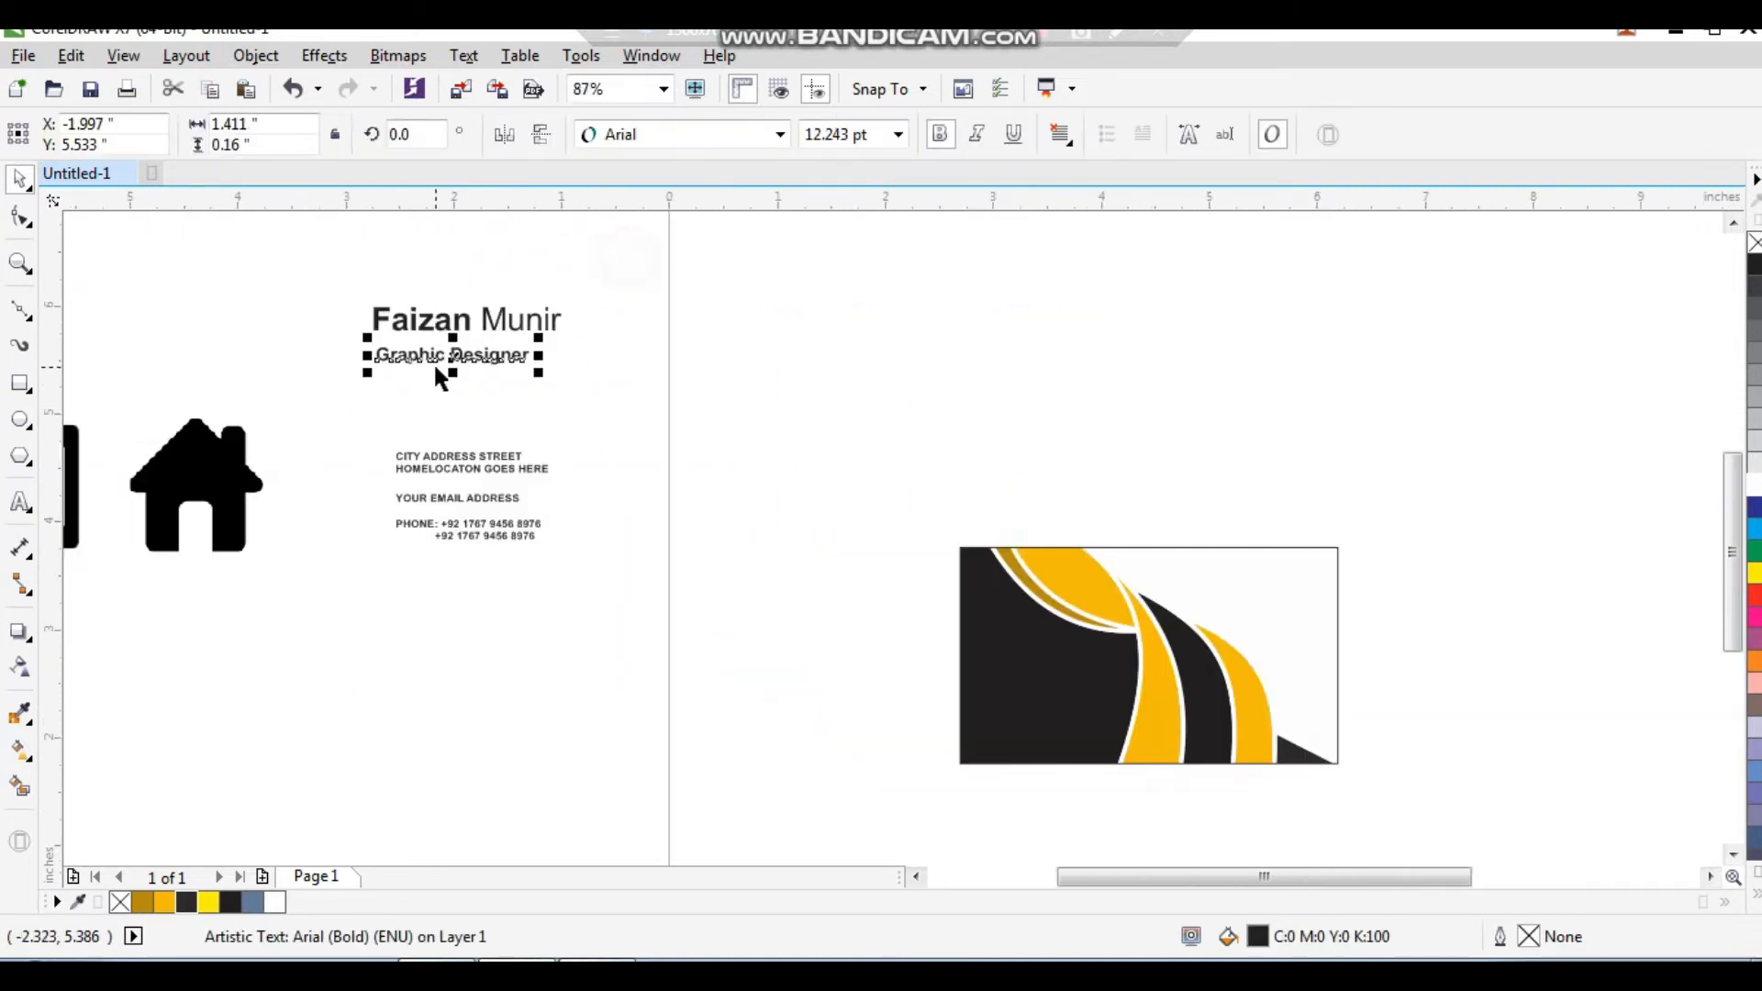
left_click(431, 316, "shift")
left_click_drag(431, 316, 1165, 567)
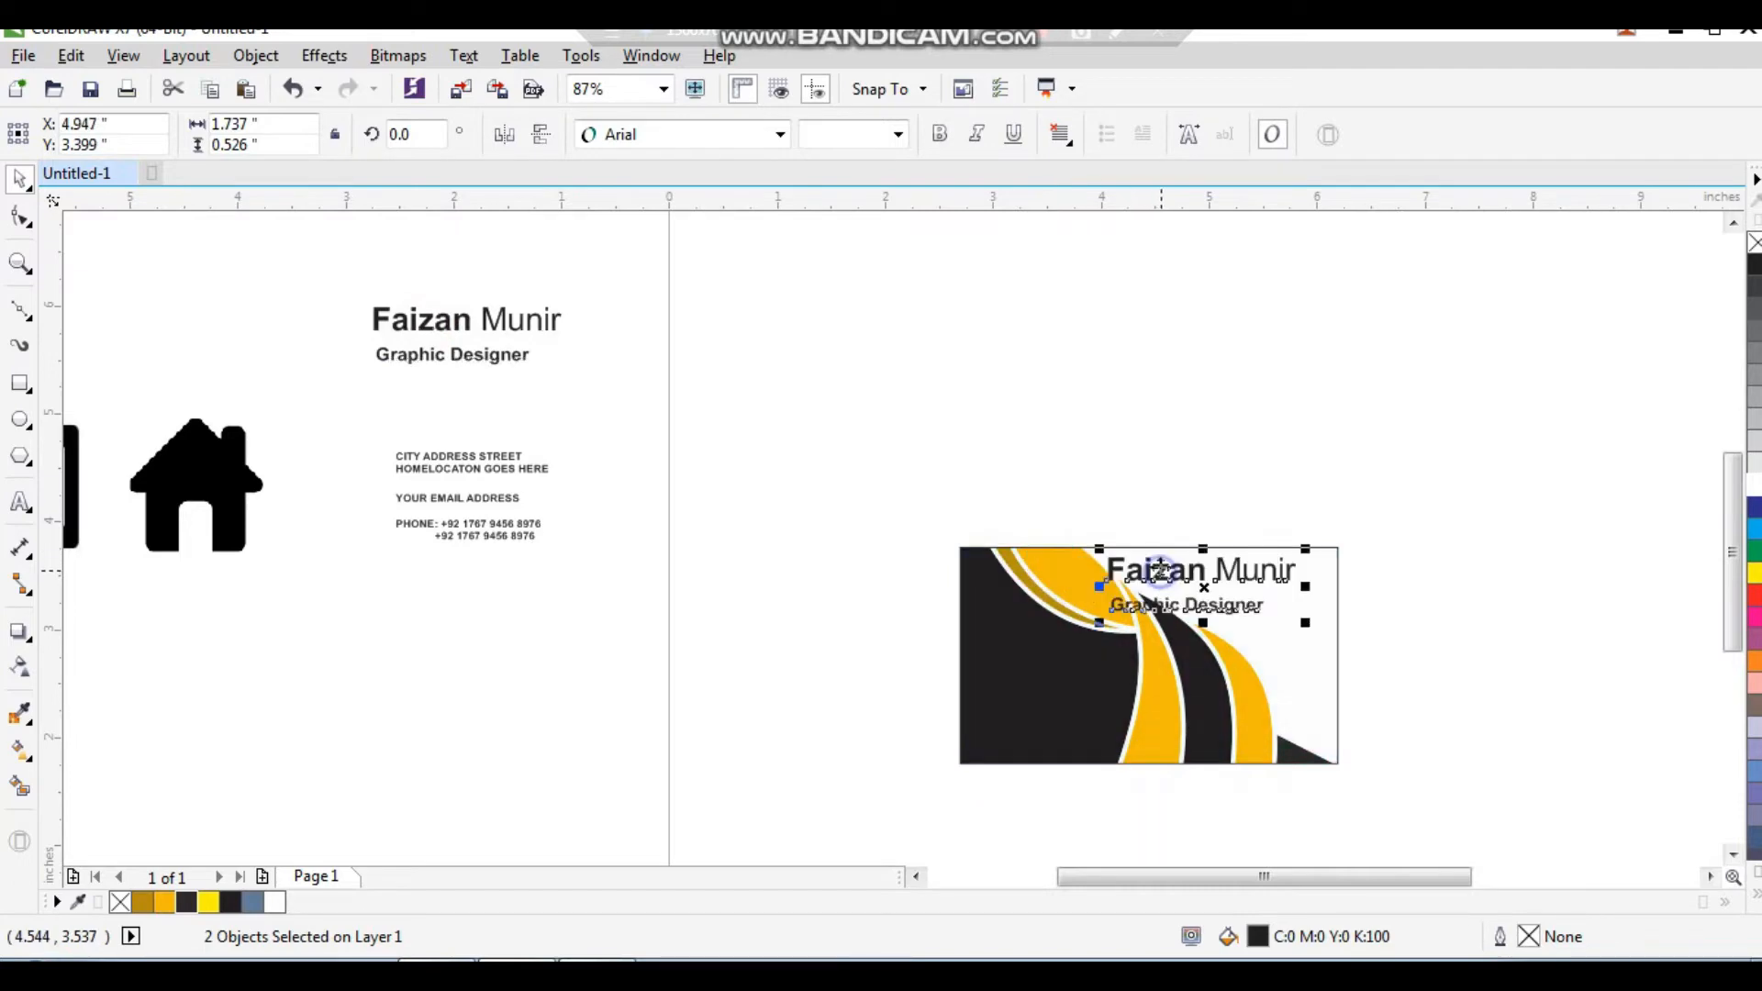
Step: Scale the two copied texts to about 1.03 in wide and move them into the card's white upper-right area
scroll(1285, 643, "up", 8)
left_click_drag(1255, 625, 1131, 605)
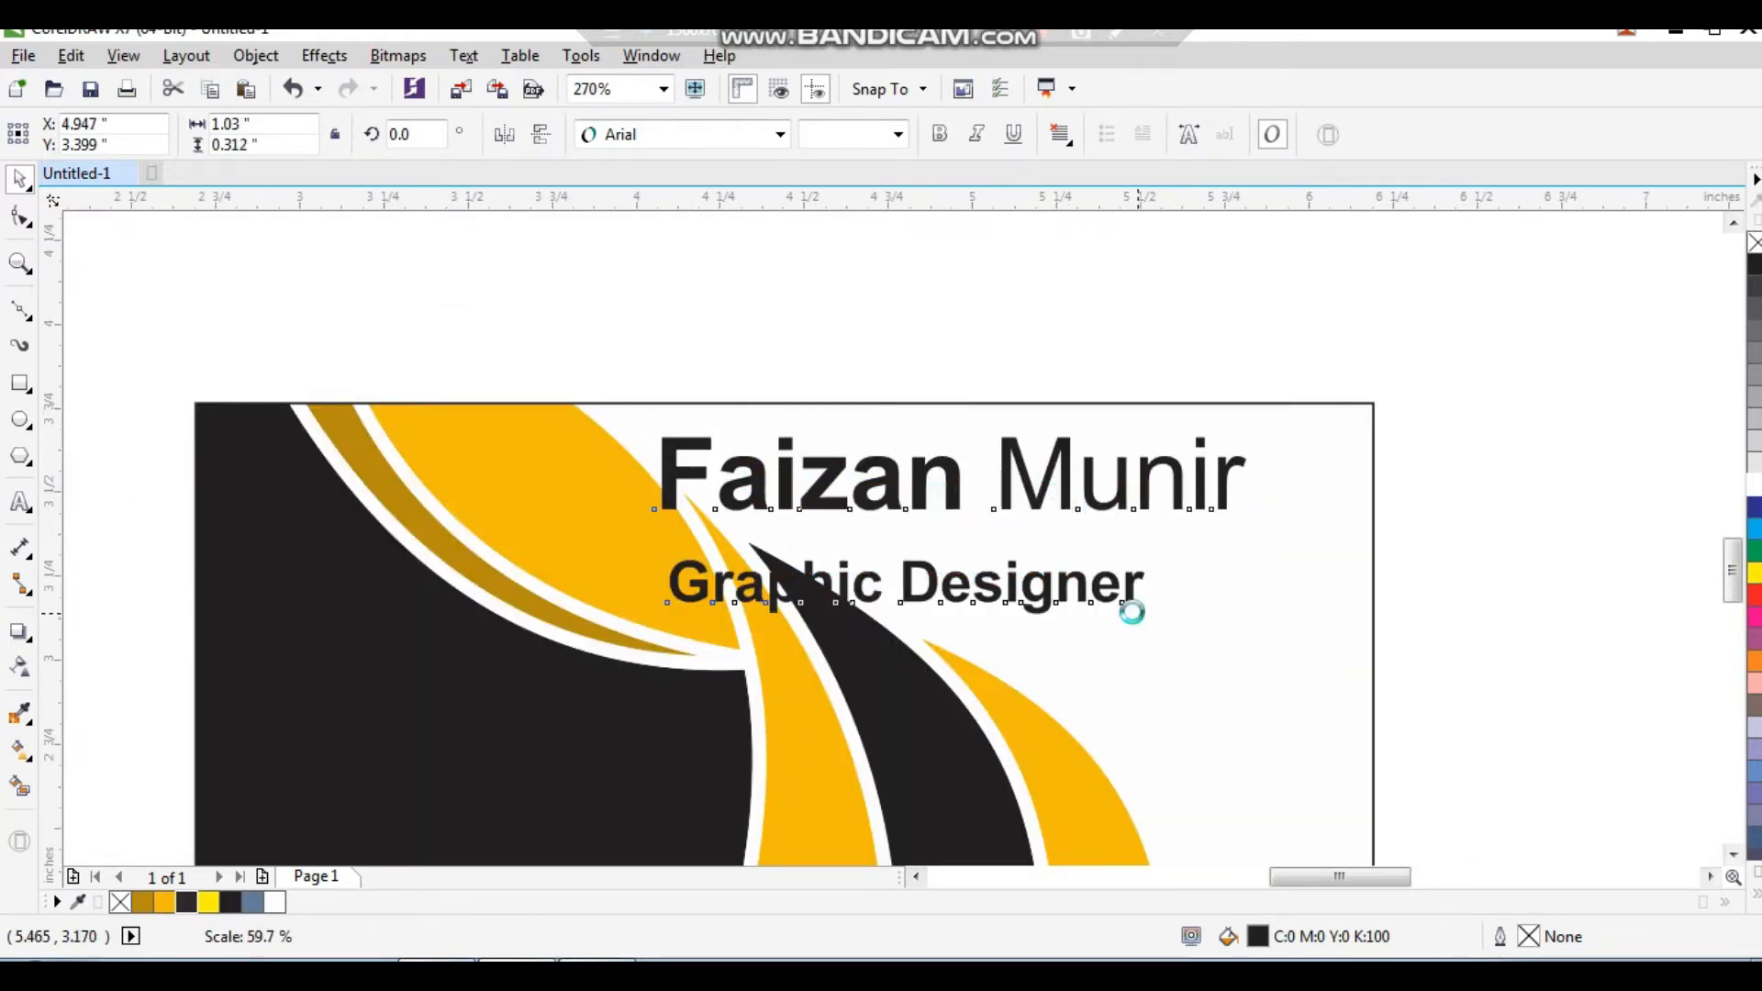
left_click_drag(1054, 563, 1189, 590)
left_click(1392, 570)
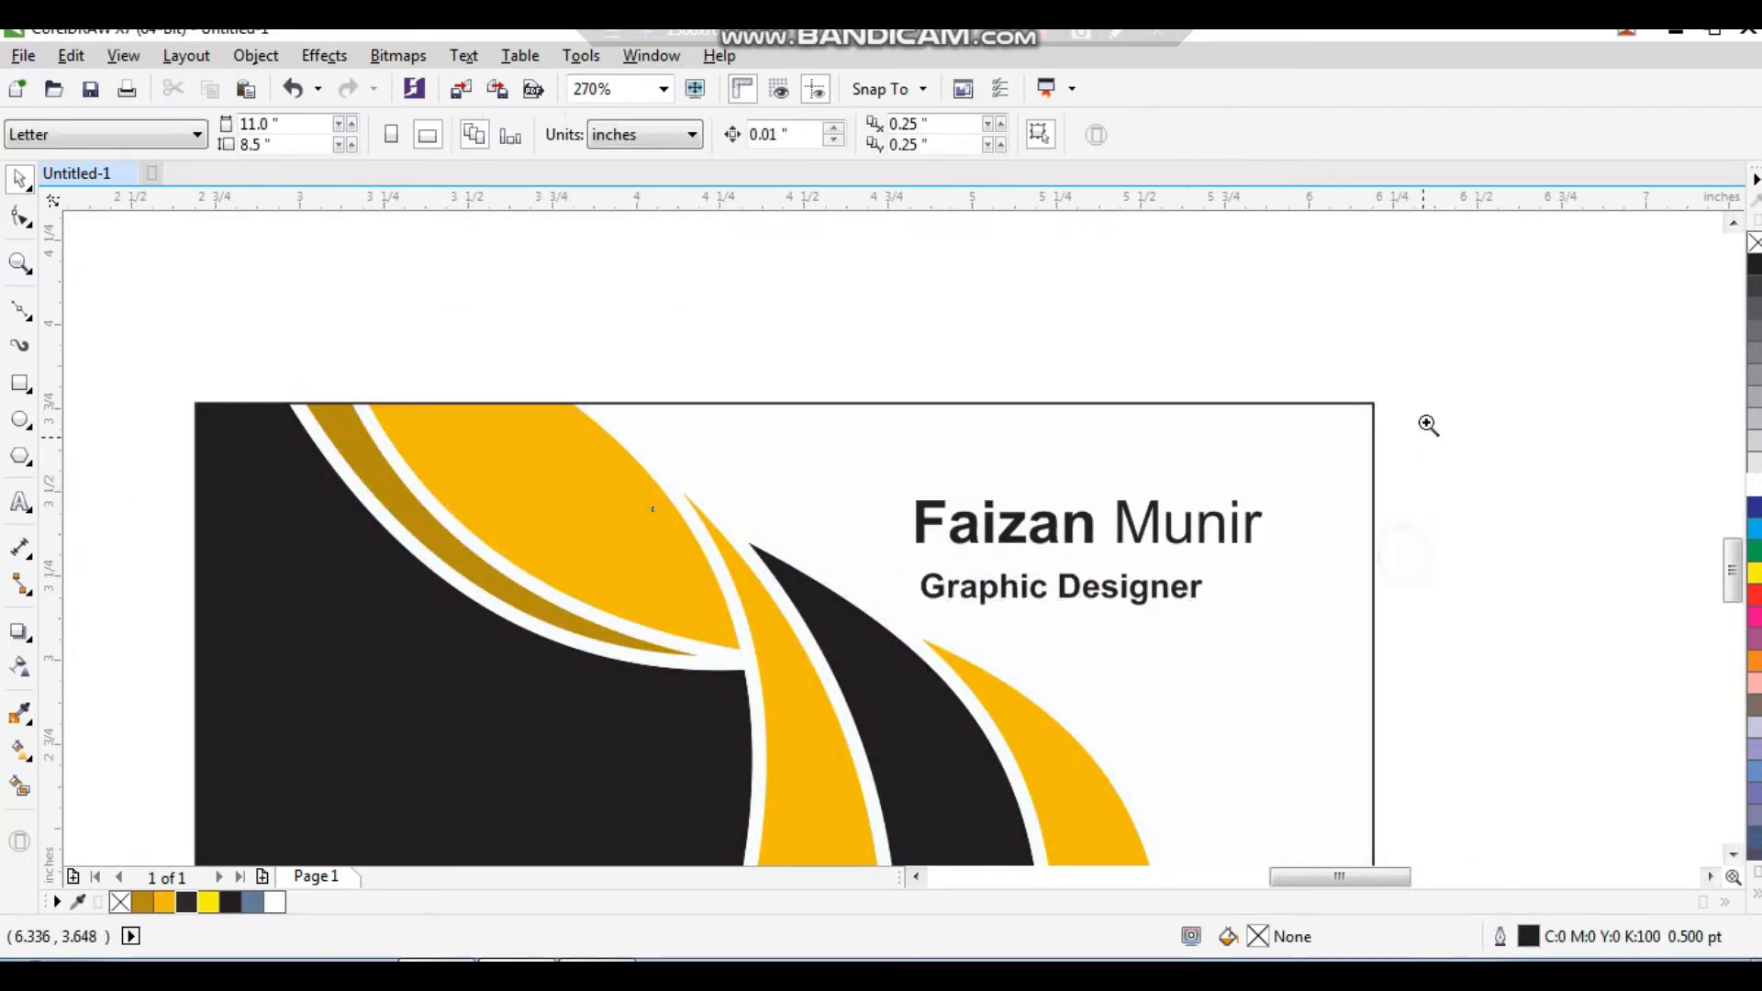
Step: Move the Graphic Designer text closer beneath the name and fine-tune the position of both texts on the card
scroll(1402, 584, "up", 3)
left_click_drag(966, 609, 1037, 455)
left_click(1016, 481, "shift")
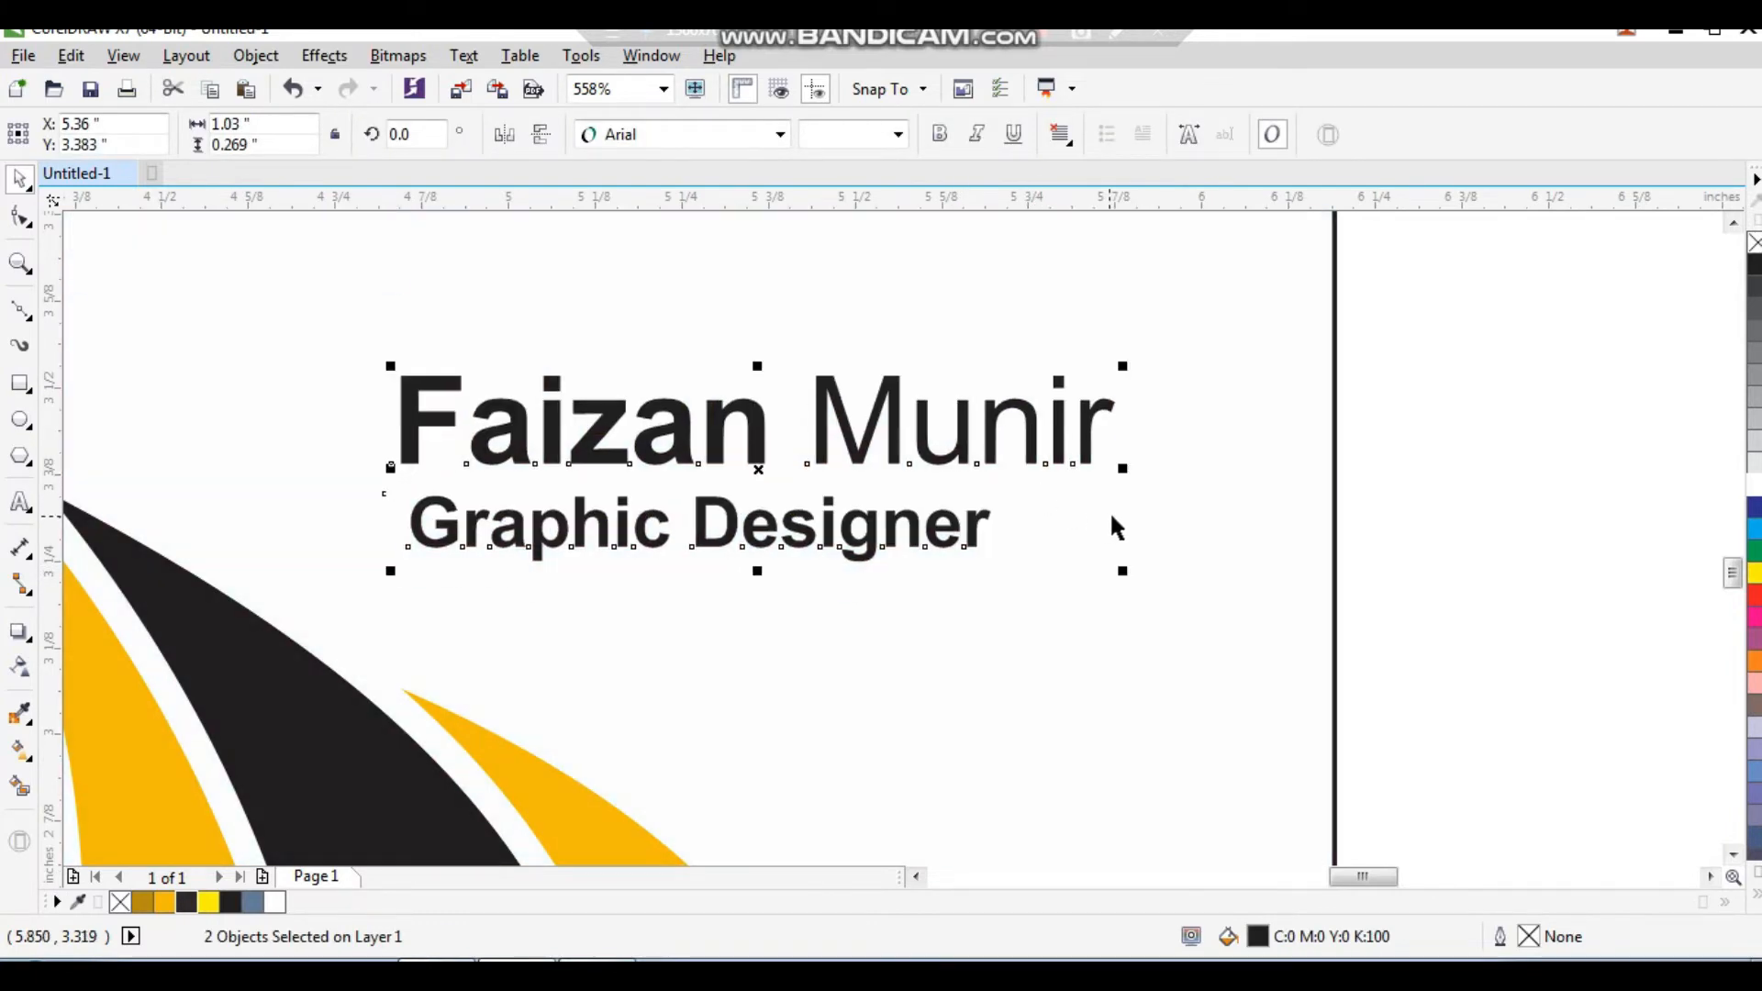
scroll(1110, 512, "down", 1)
left_click(1323, 445)
key("F2")
left_click_drag(1235, 347, 538, 759)
left_click_drag(553, 284, 1273, 587)
left_click_drag(1118, 500, 1129, 514)
left_click(1069, 612)
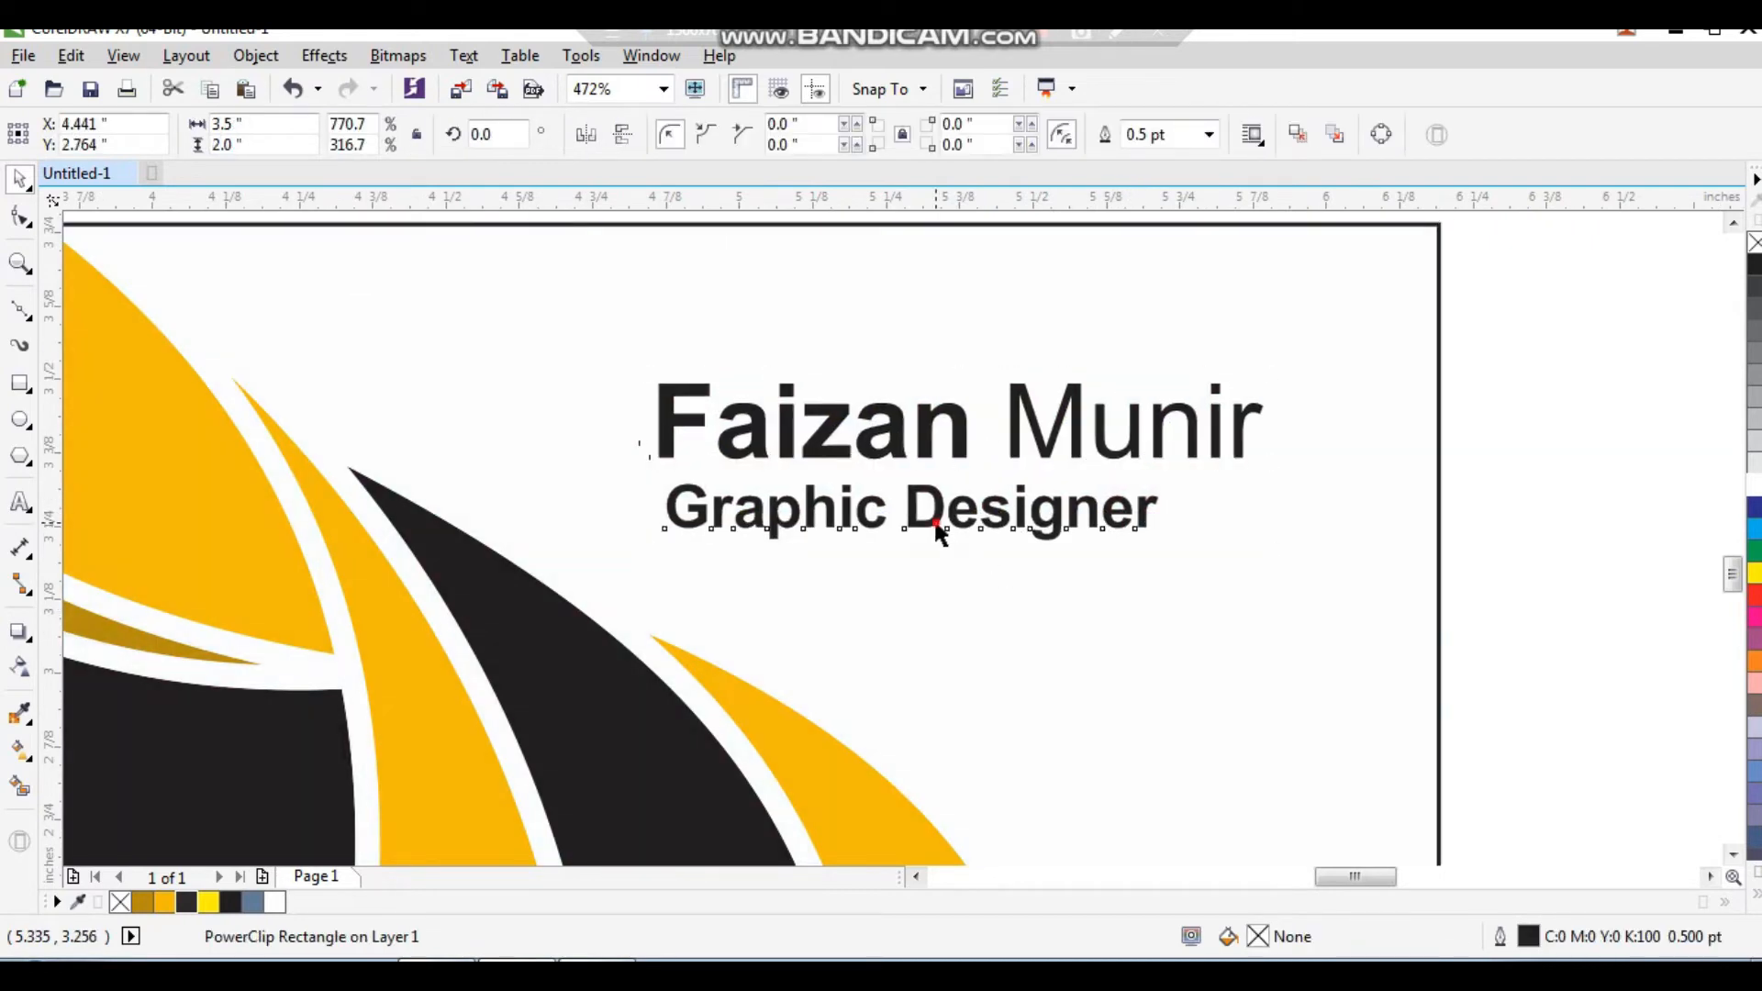
Step: Fill the card's Graphic Designer text with amber #F5BA04
left_click(937, 527)
left_click(164, 907)
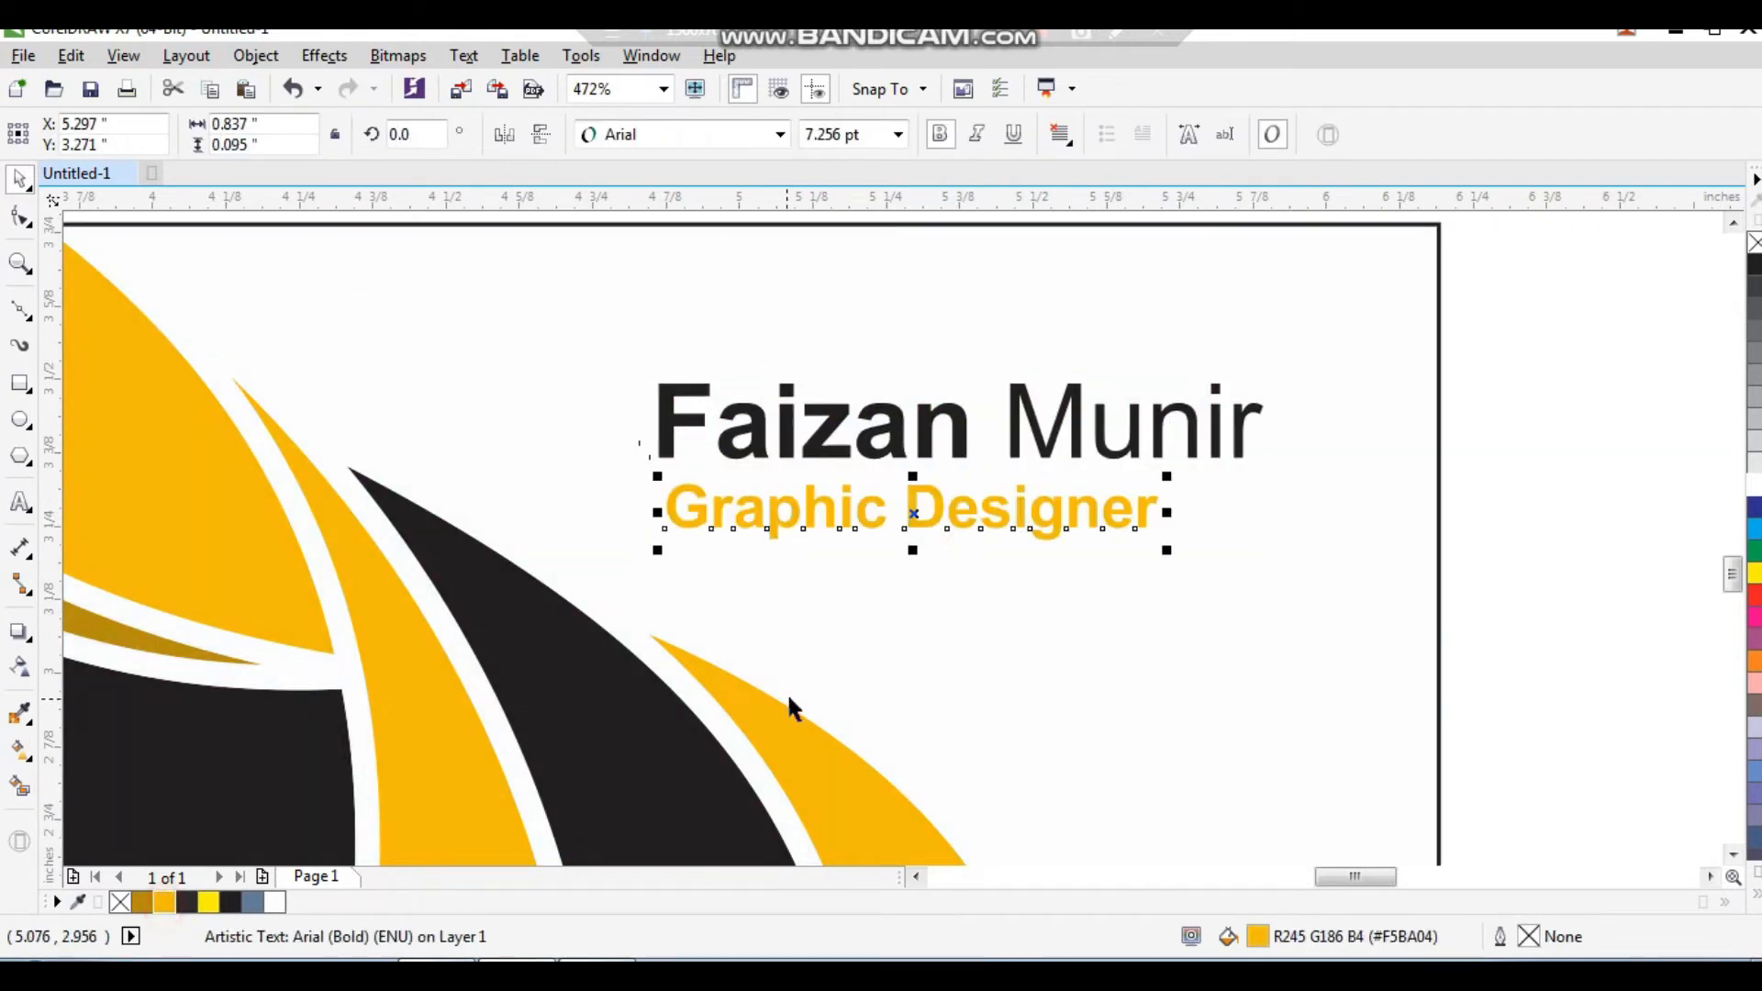
key("F3")
key("F3")
left_click(1214, 498)
Step: Review the card layout and the contact icons and details beside the page
key("F3")
key("F2")
left_click_drag(1146, 416, 555, 748)
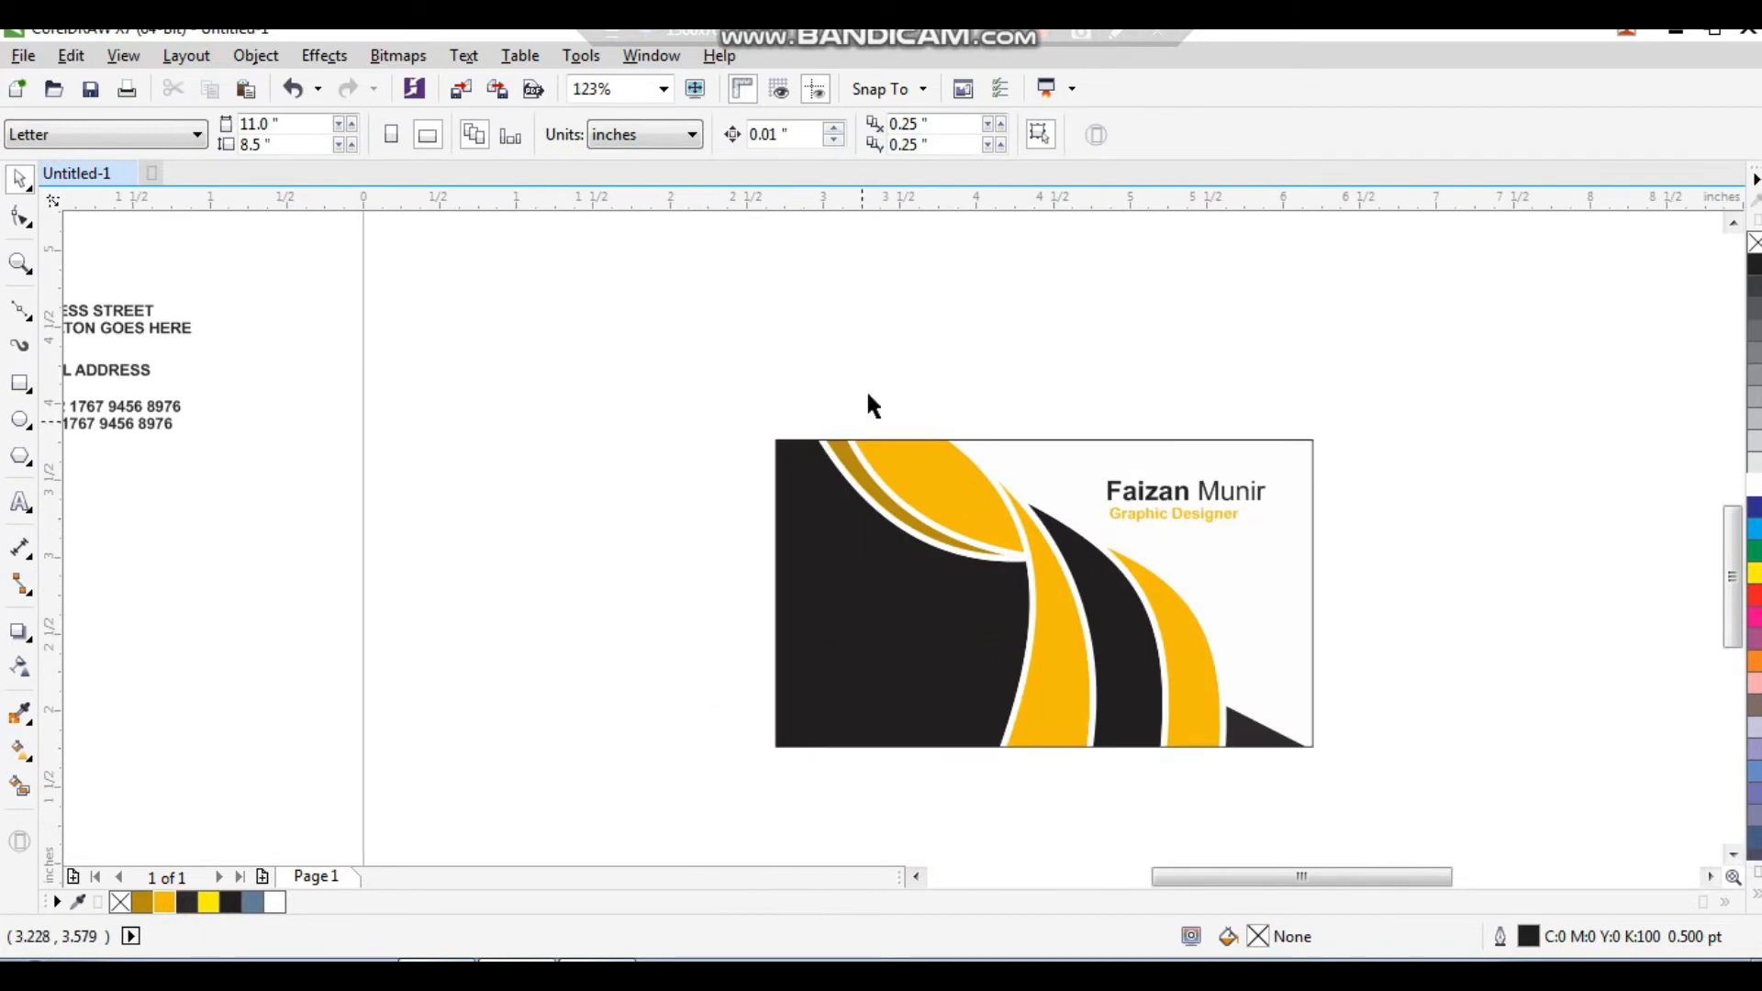
left_click_drag(803, 444, 1348, 789)
scroll(1070, 647, "down", 2)
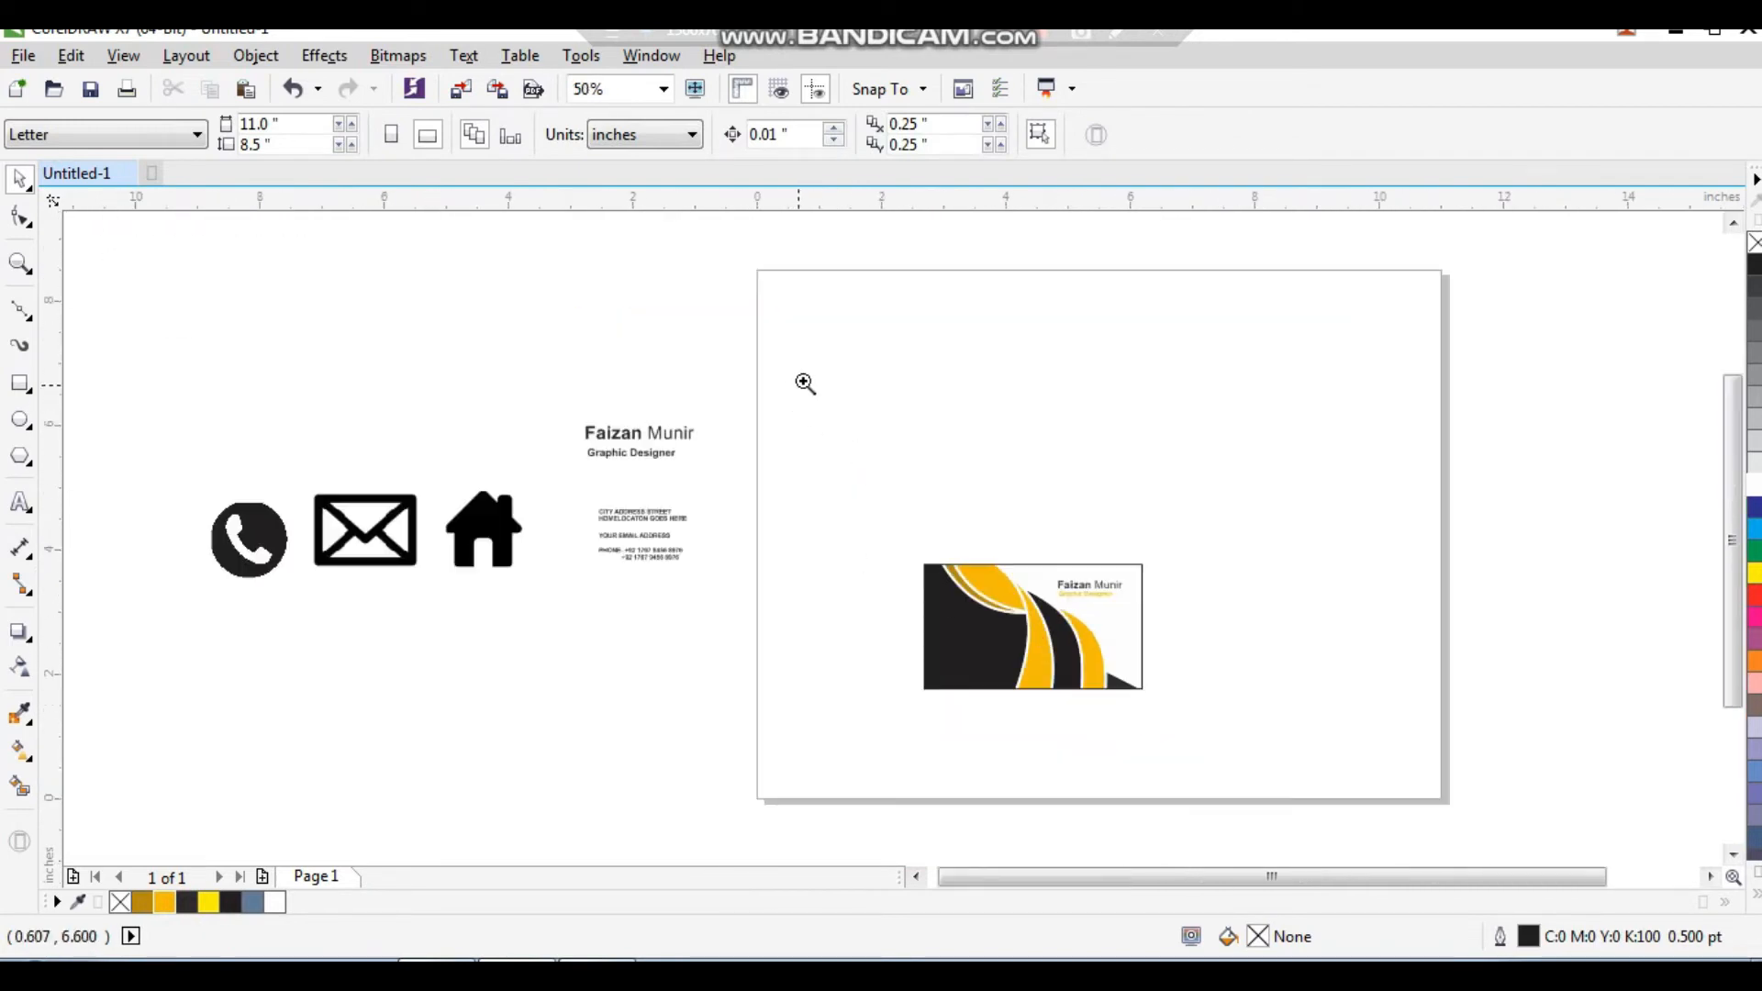
left_click_drag(804, 384, 319, 687)
left_click(830, 440)
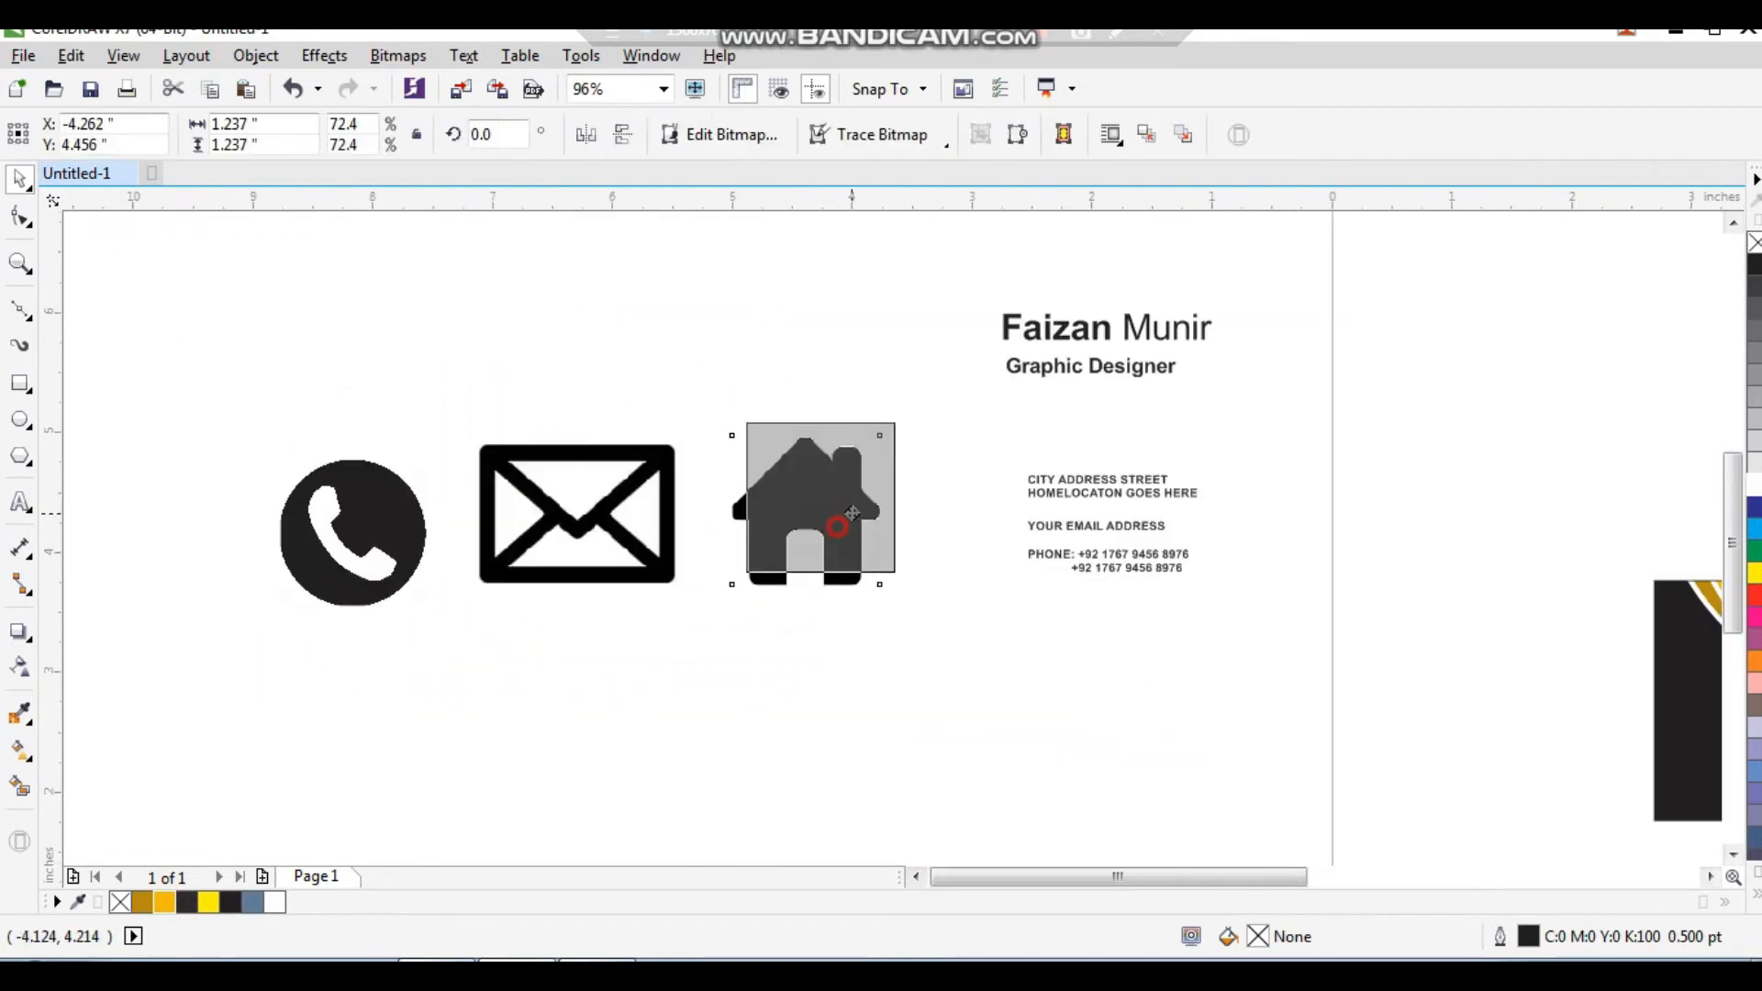
left_click(1033, 632)
Step: Draw a polygon to the left of the contact details and set it to 6 sides
scroll(950, 595, "down", 2)
left_click_drag(928, 523, 994, 589)
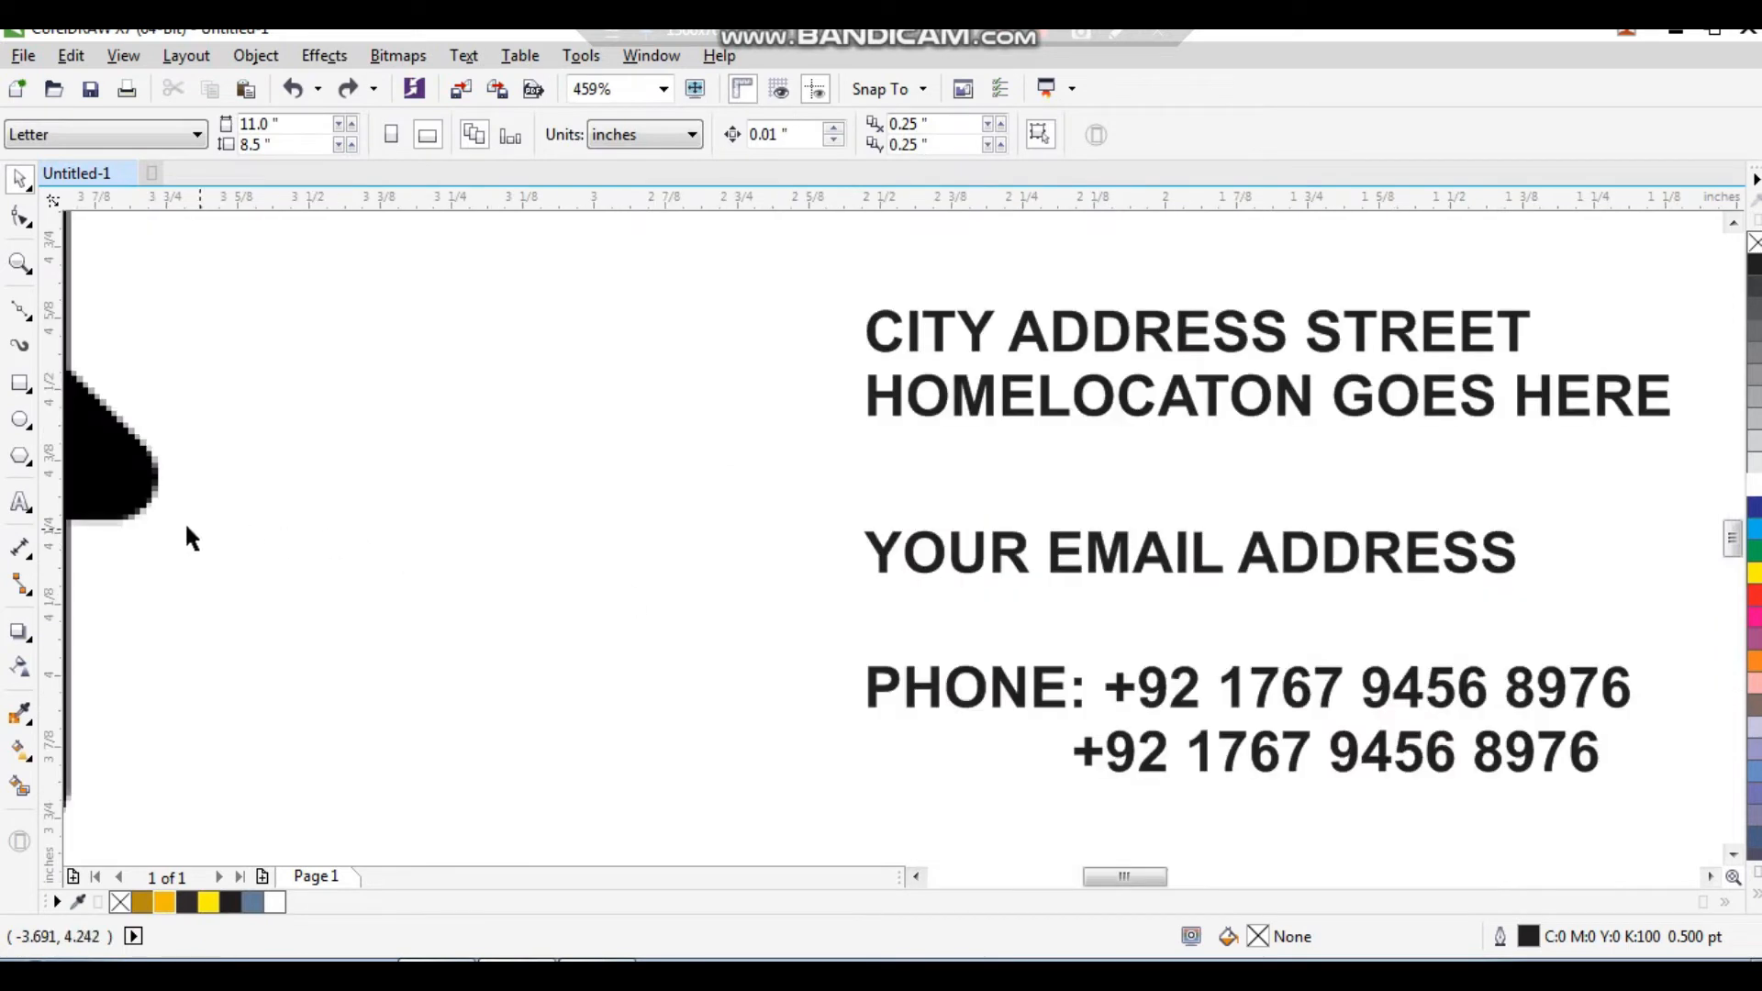
left_click(20, 456)
left_click_drag(448, 322, 643, 507)
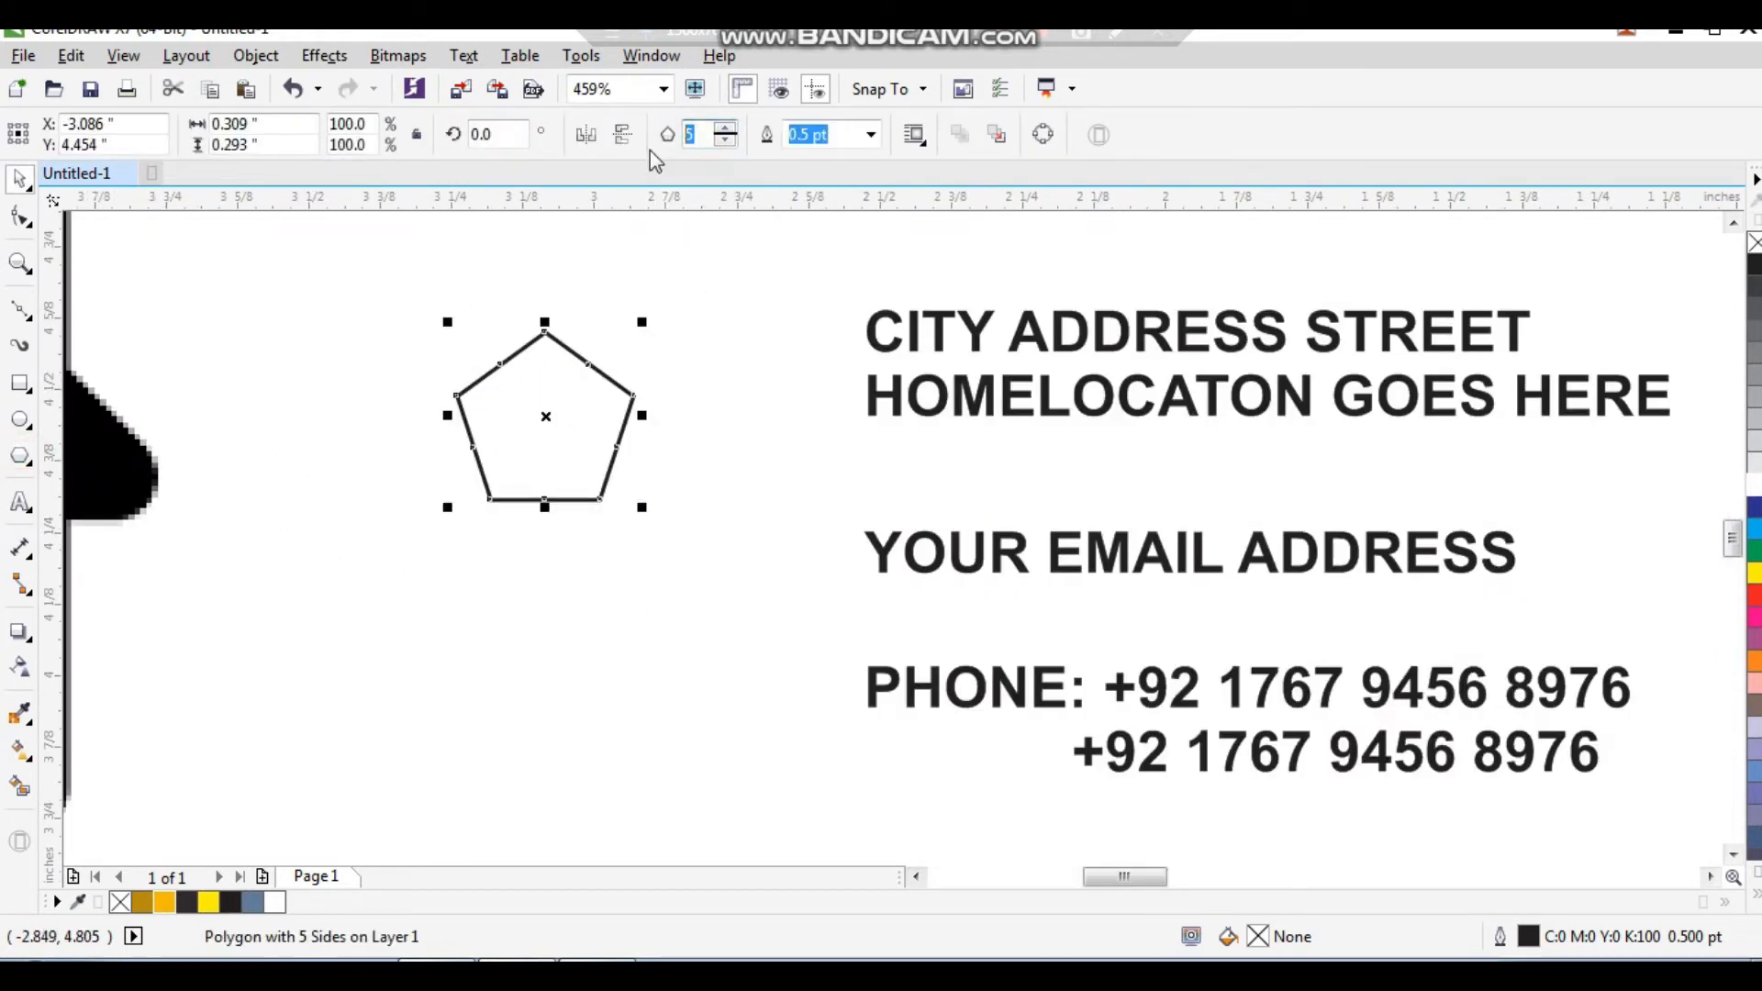
type("6")
key("Return")
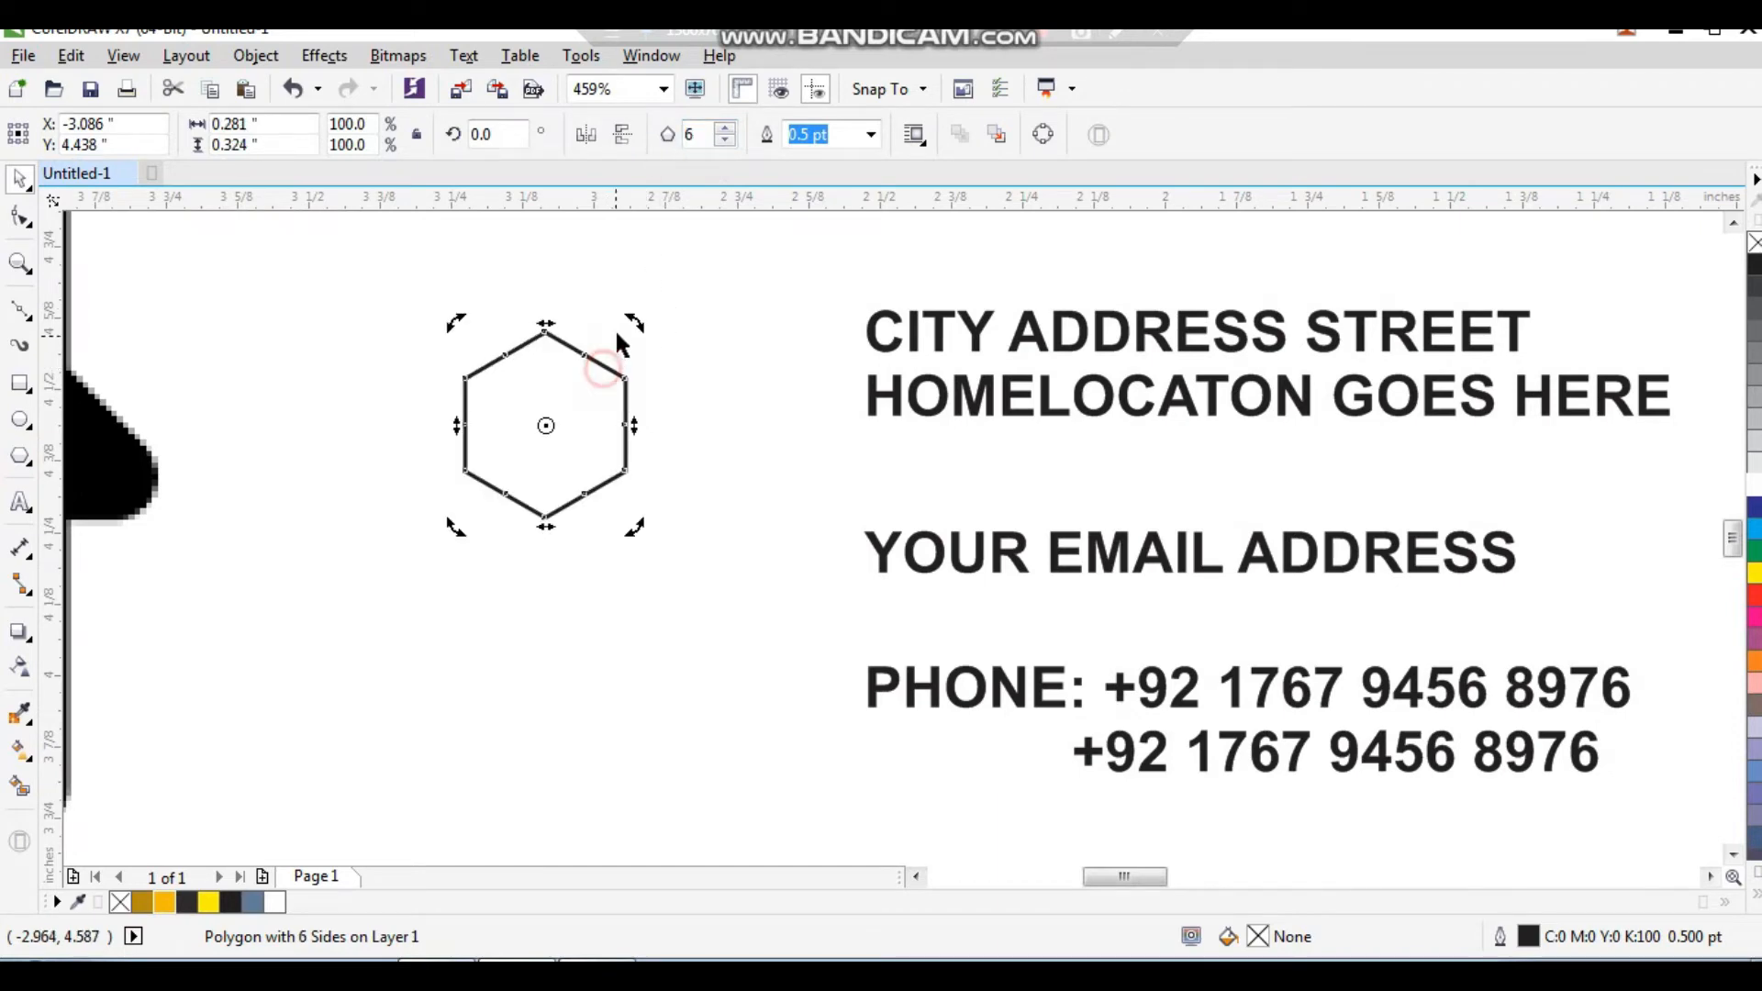
Step: Rotate the hexagon to 270°, place it beside the address lines and reduce it to about 0.272 x 0.236 in
left_click_drag(632, 323, 689, 523)
left_click_drag(582, 439, 778, 380)
scroll(709, 430, "down", 1)
key("F2")
left_click_drag(618, 312, 858, 560)
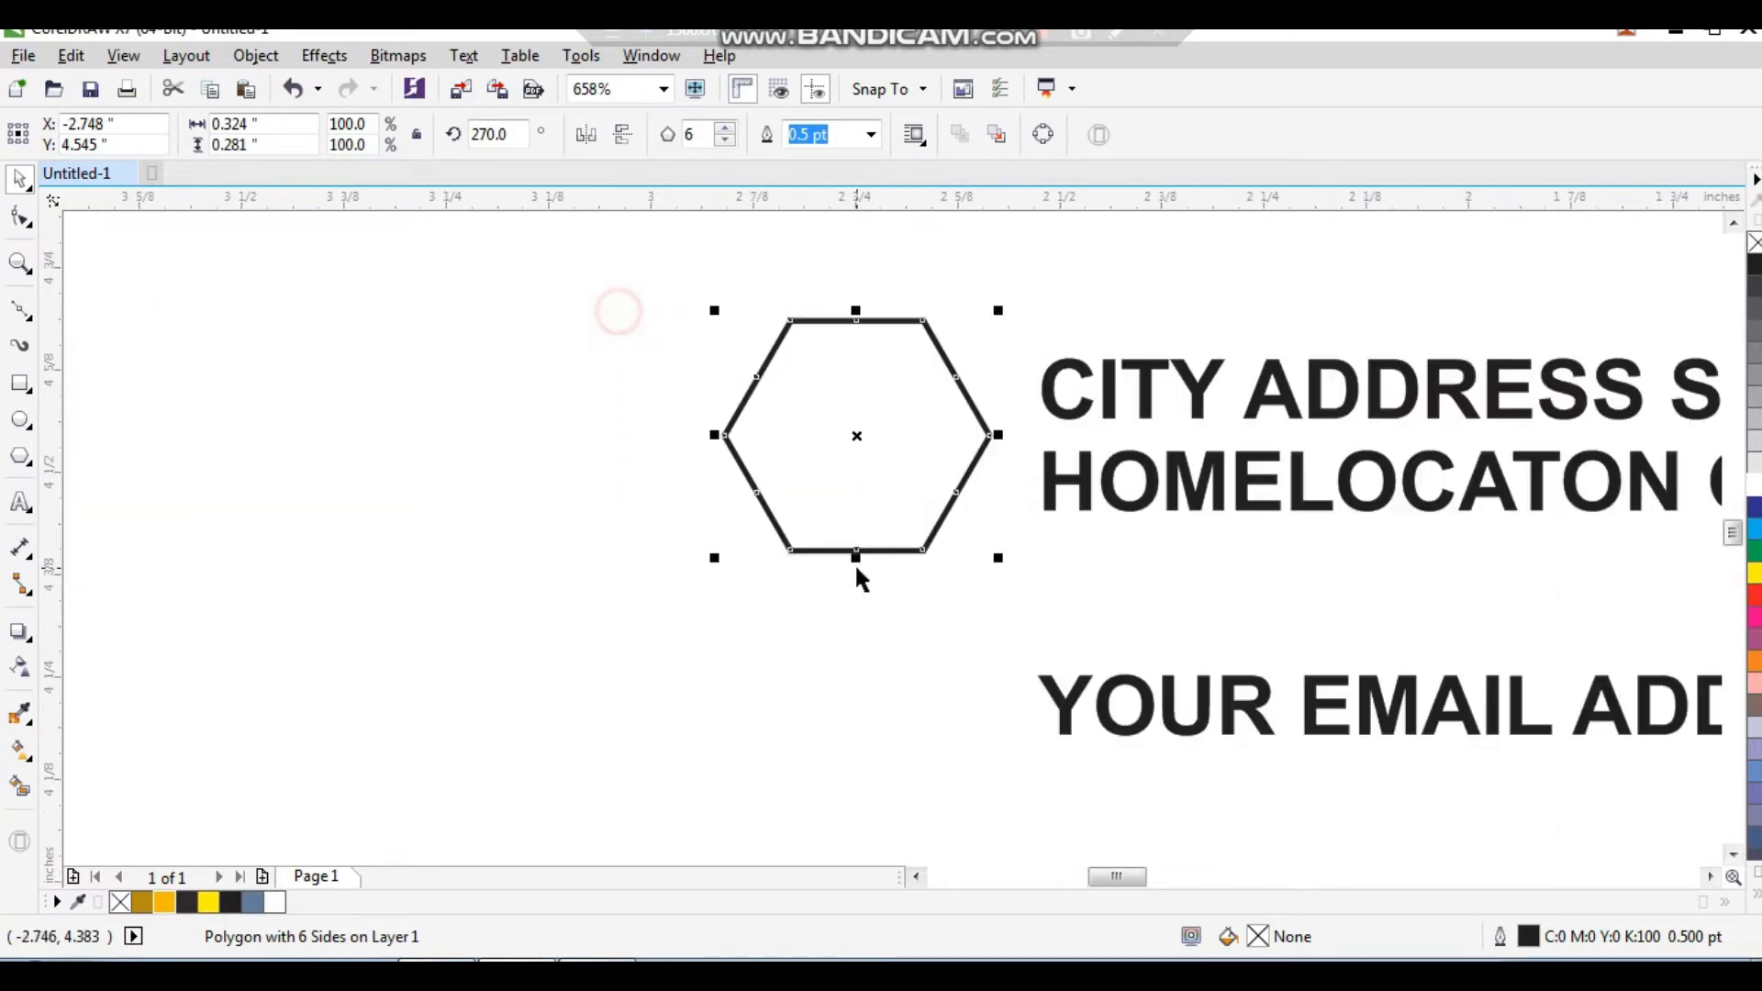
left_click_drag(995, 560, 972, 543)
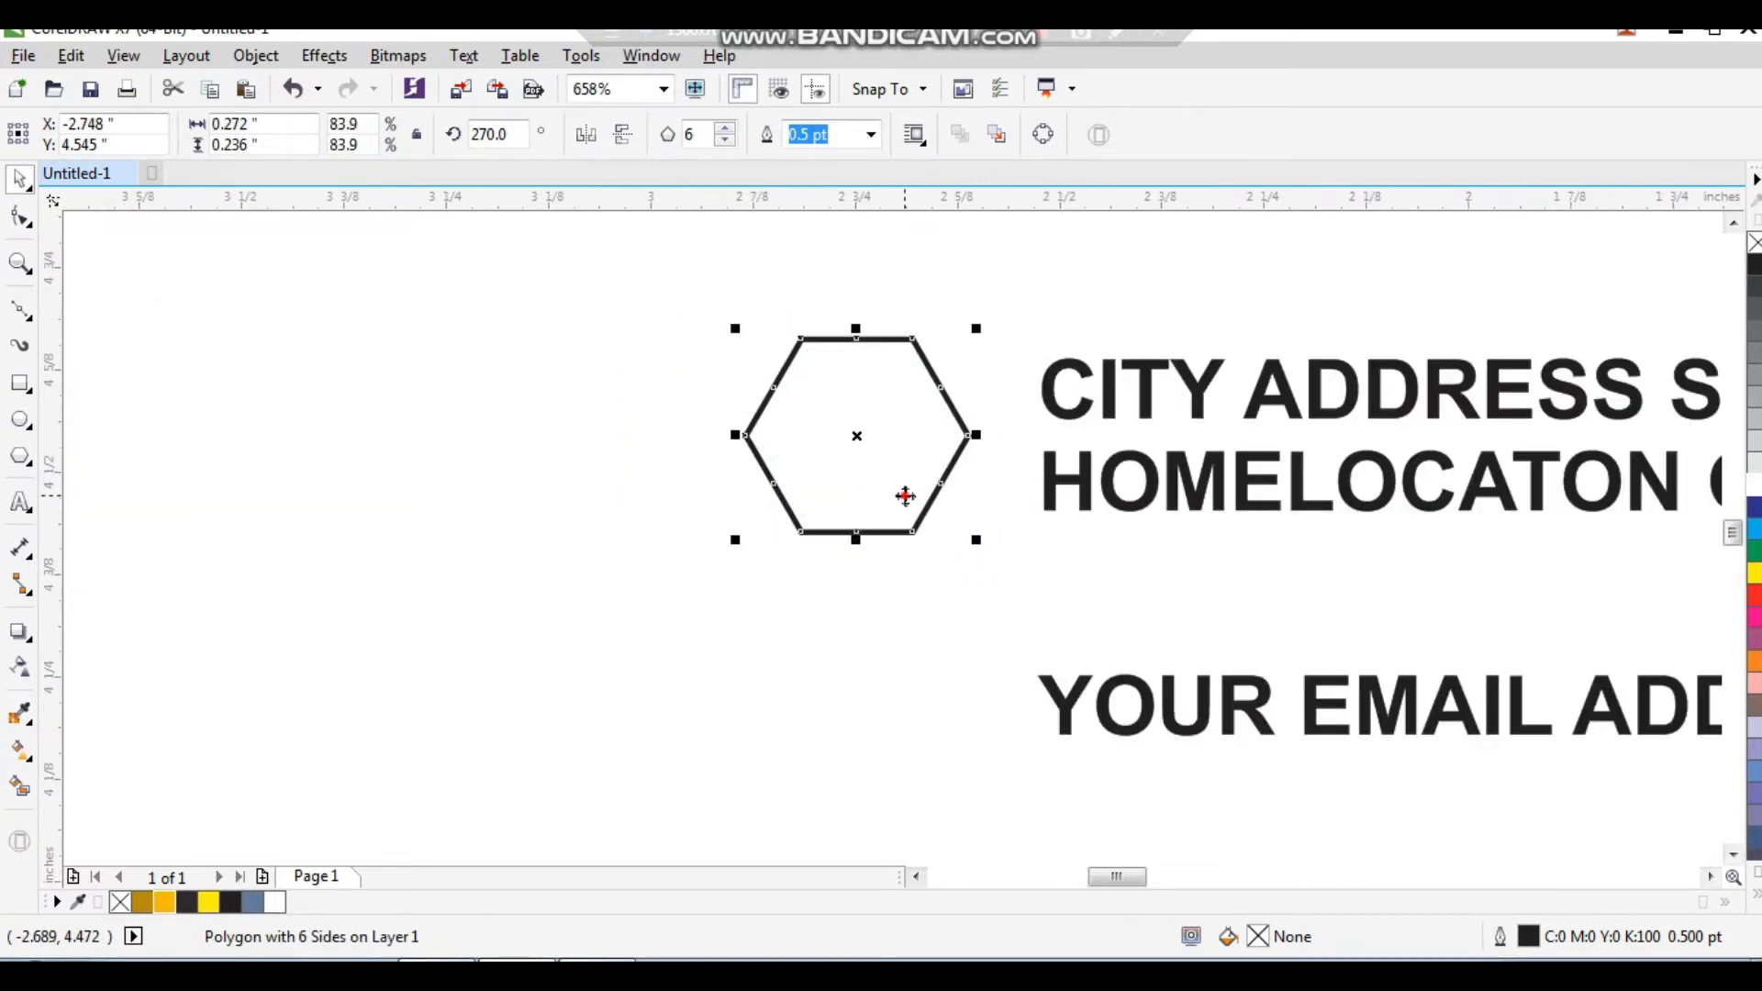
left_click(903, 500)
Step: Fill the hexagon with amber #F5BA04 and duplicate it downwards beside the email and phone lines
scroll(860, 487, "down", 1)
key("F2")
left_click_drag(740, 378, 1339, 748)
left_click_drag(585, 398, 612, 604)
key("ctrl+z")
left_click(164, 902)
left_click(586, 602)
key("ctrl+r")
scroll(641, 495, "down", 1)
left_click(498, 393)
Step: Move the phone text slightly down to line up with the third hexagon
key("F2")
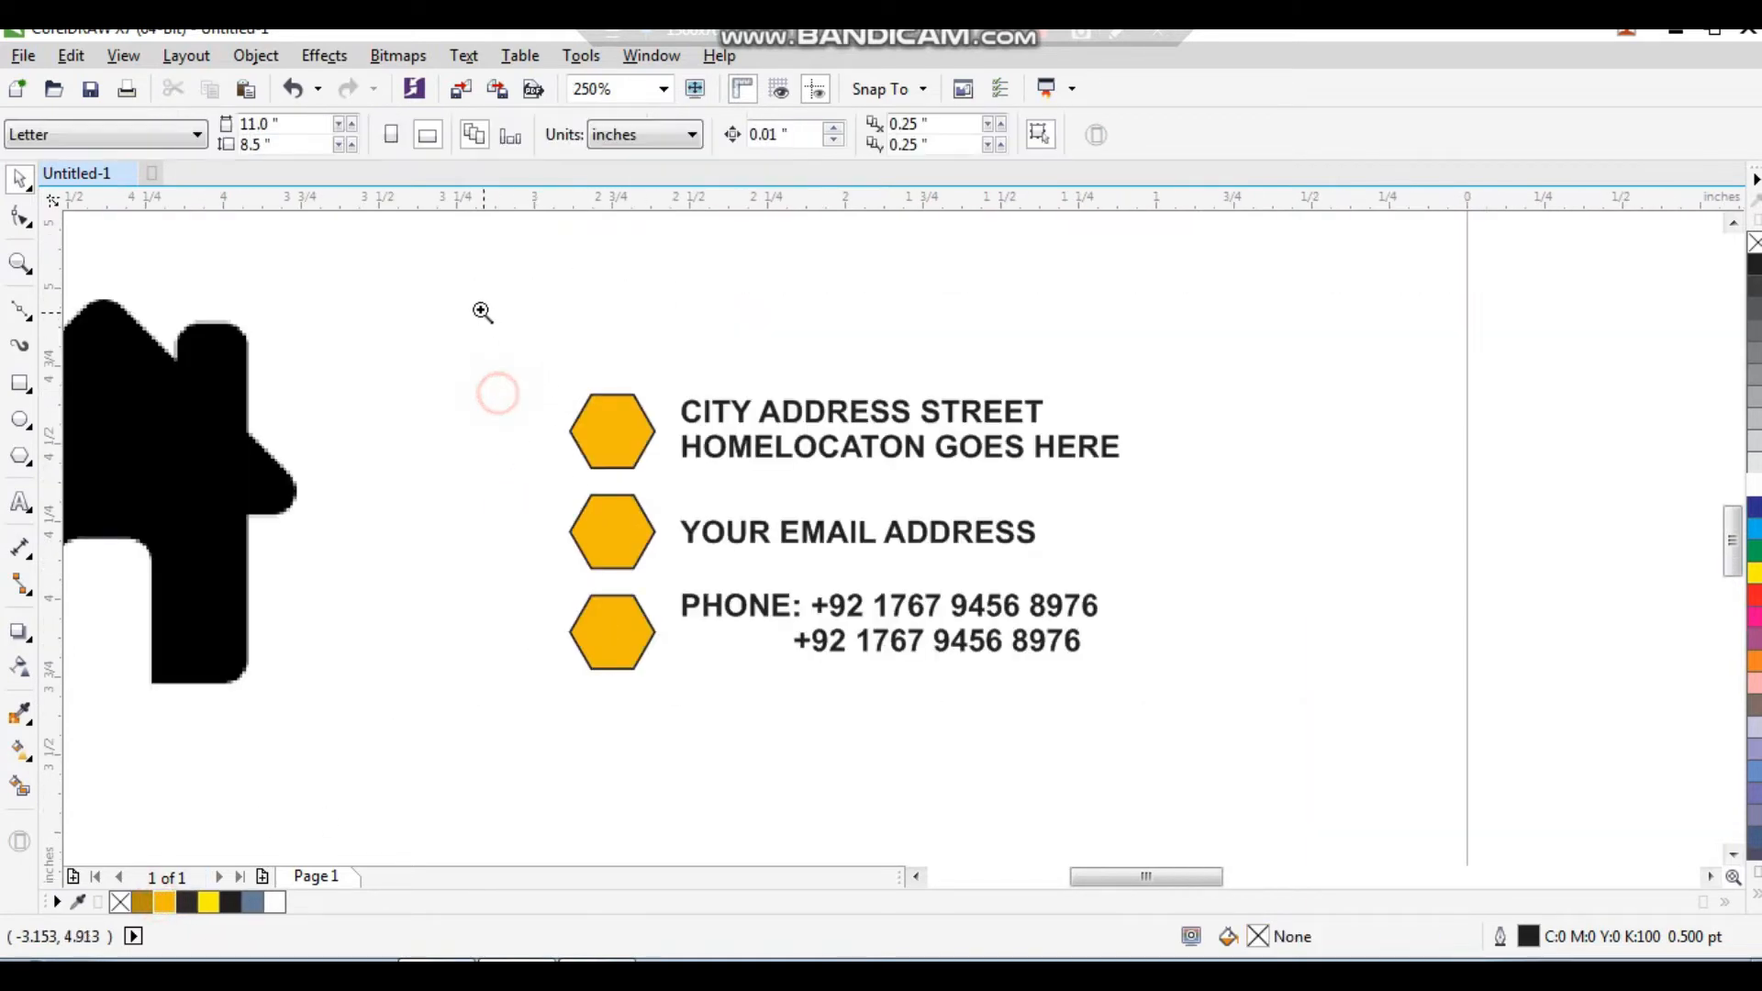
left_click_drag(482, 310, 1110, 758)
left_click(787, 658)
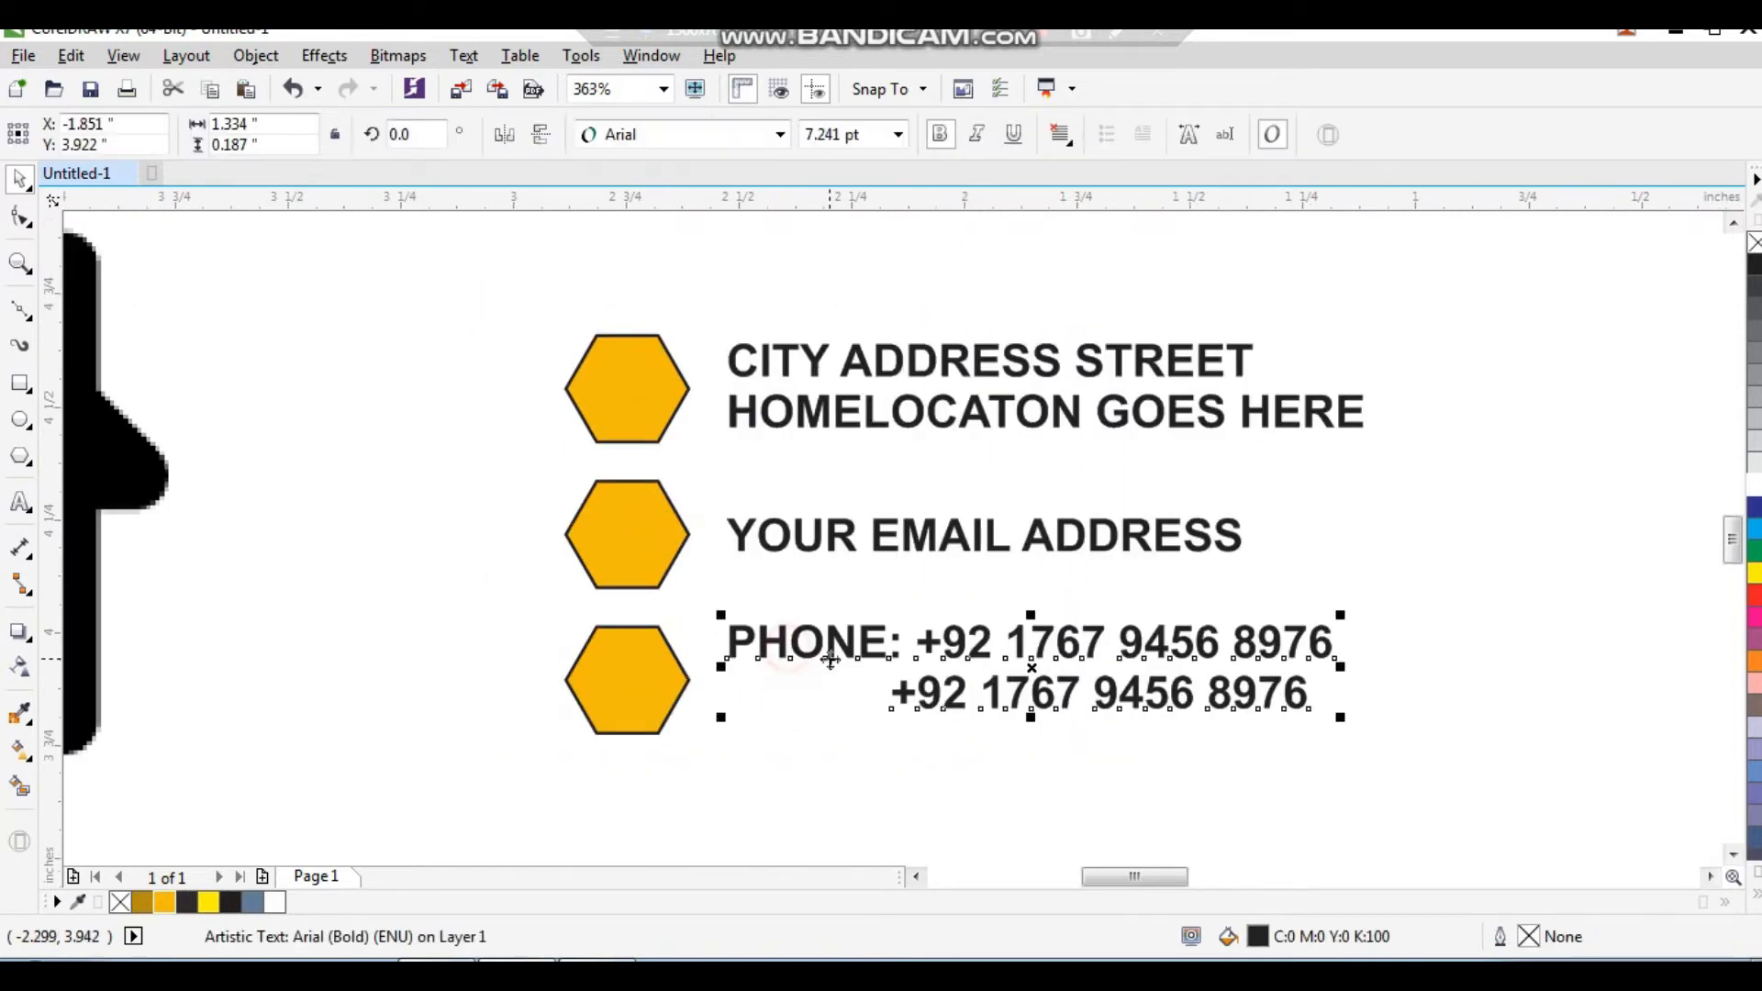
left_click_drag(823, 649, 819, 655)
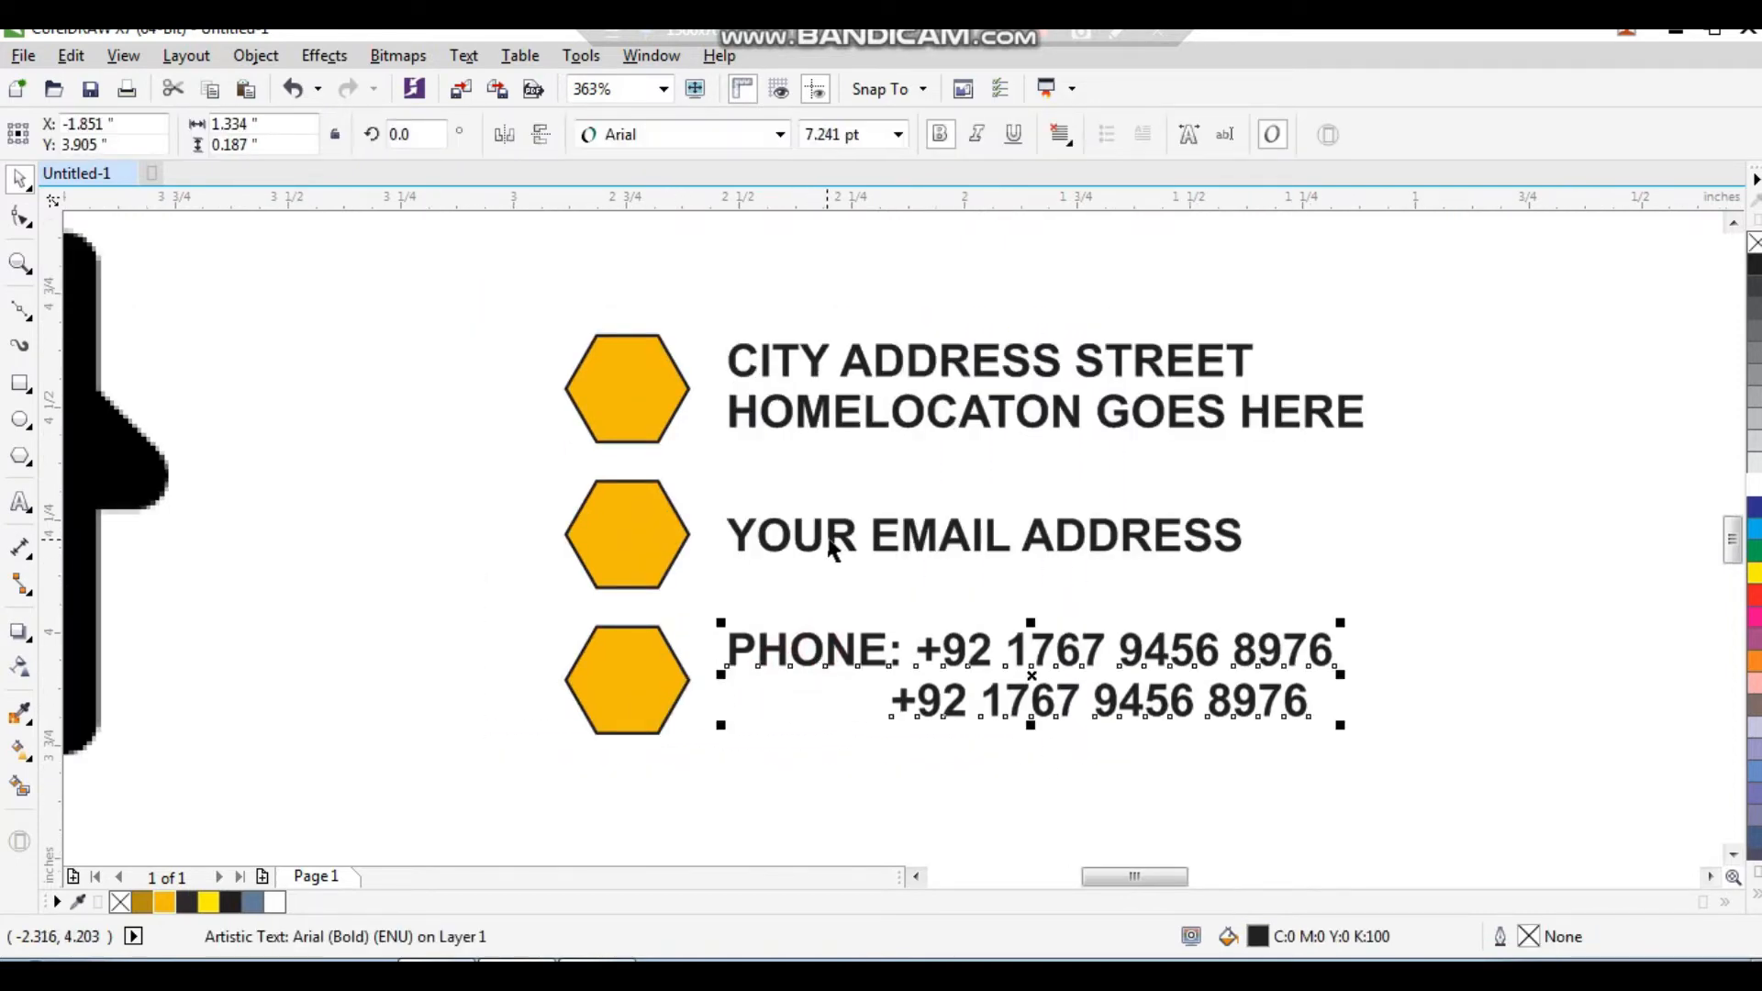
scroll(739, 592, "down", 3)
scroll(590, 405, "up", 3)
Step: Fill the middle hexagon beside the email line with white
left_click(779, 366)
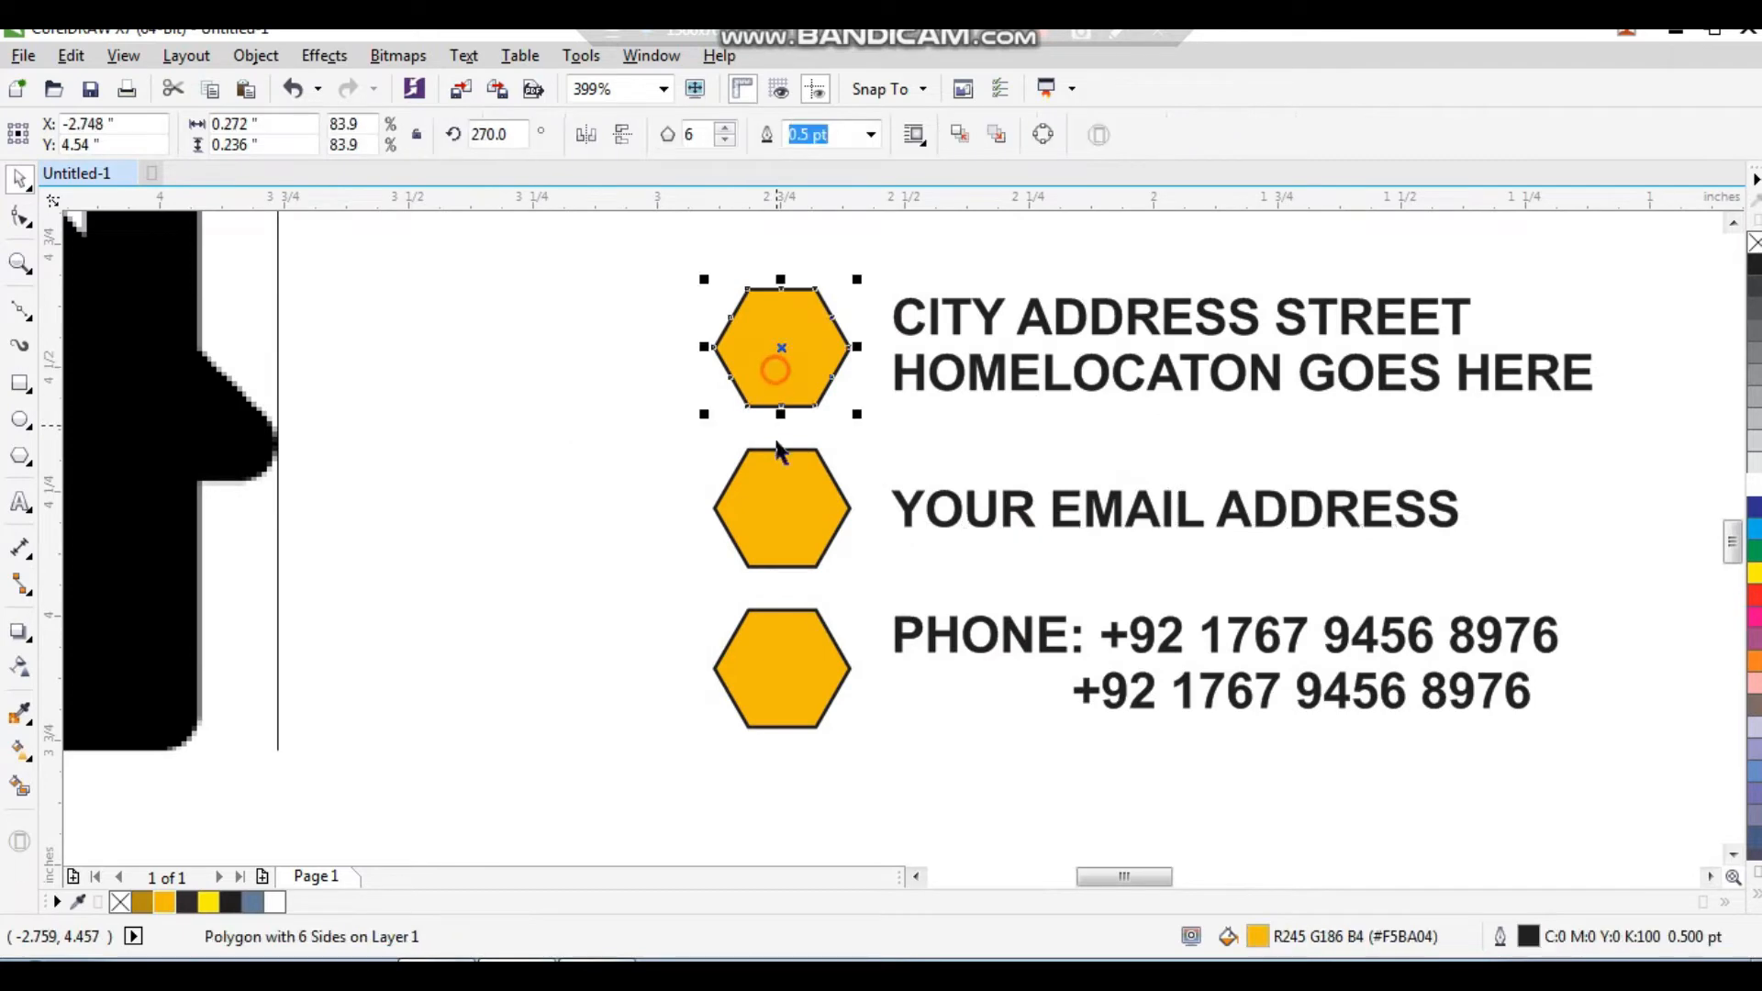
left_click(775, 498, "shift")
left_click(787, 496)
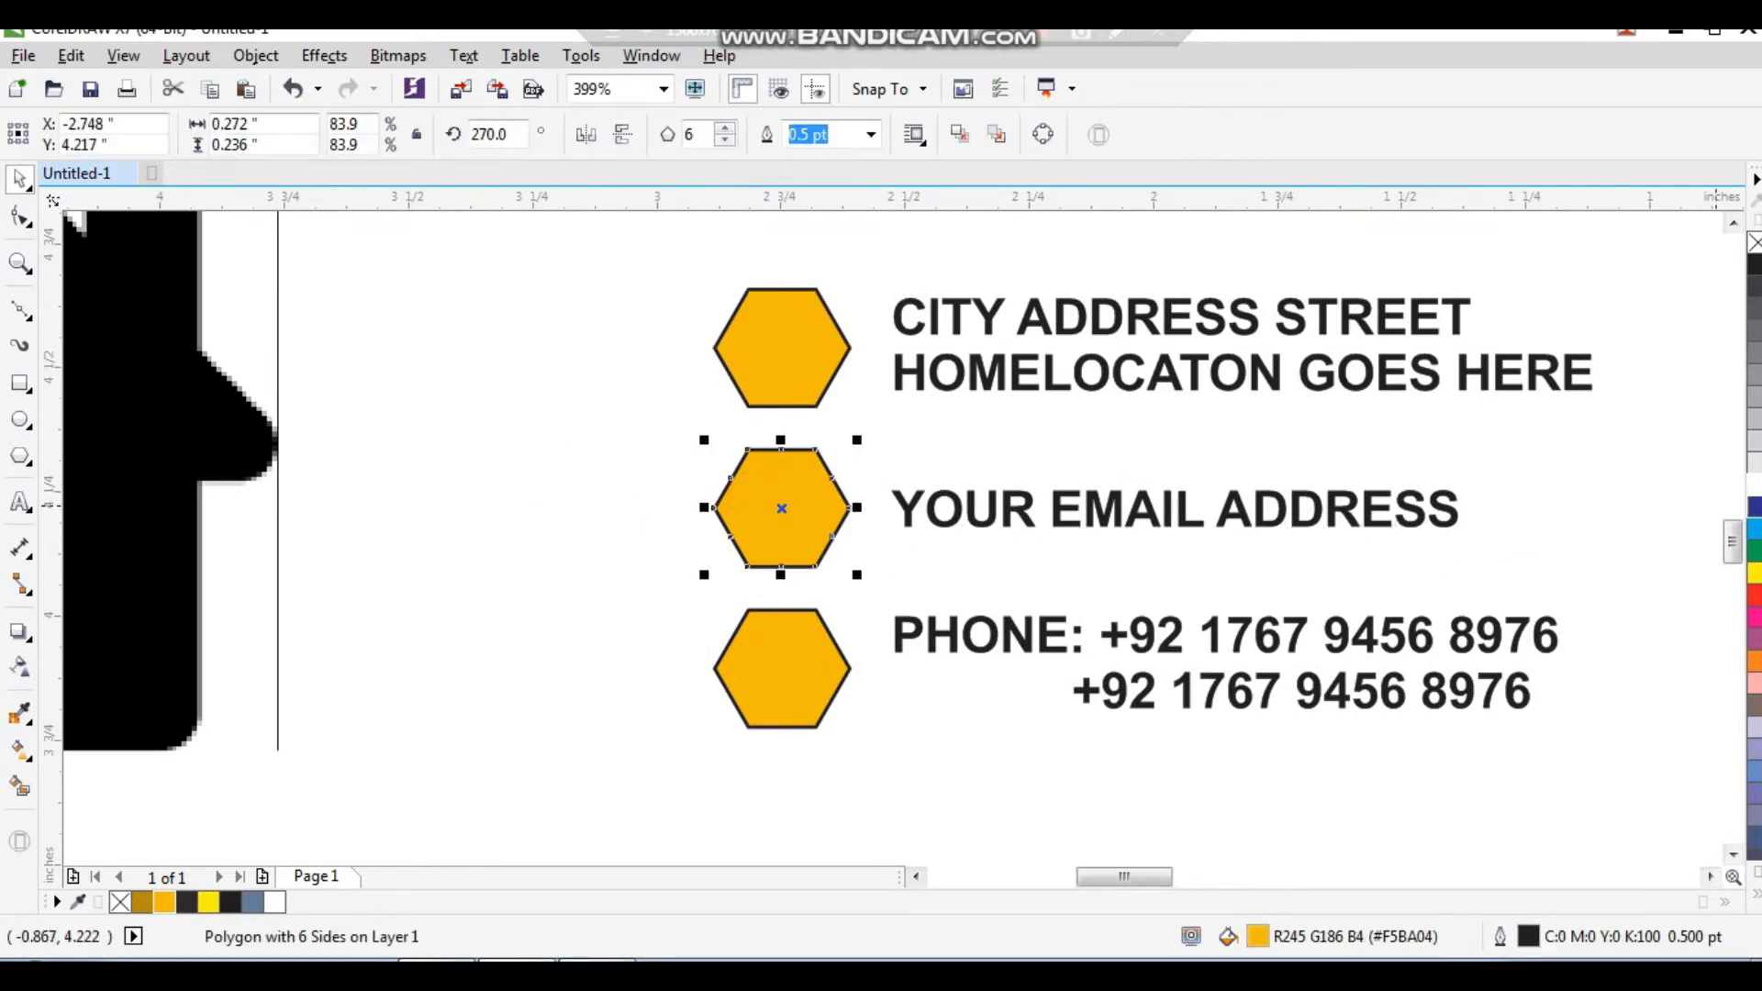
left_click(1755, 485)
left_click(736, 516)
scroll(737, 514, "down", 2)
key("F2")
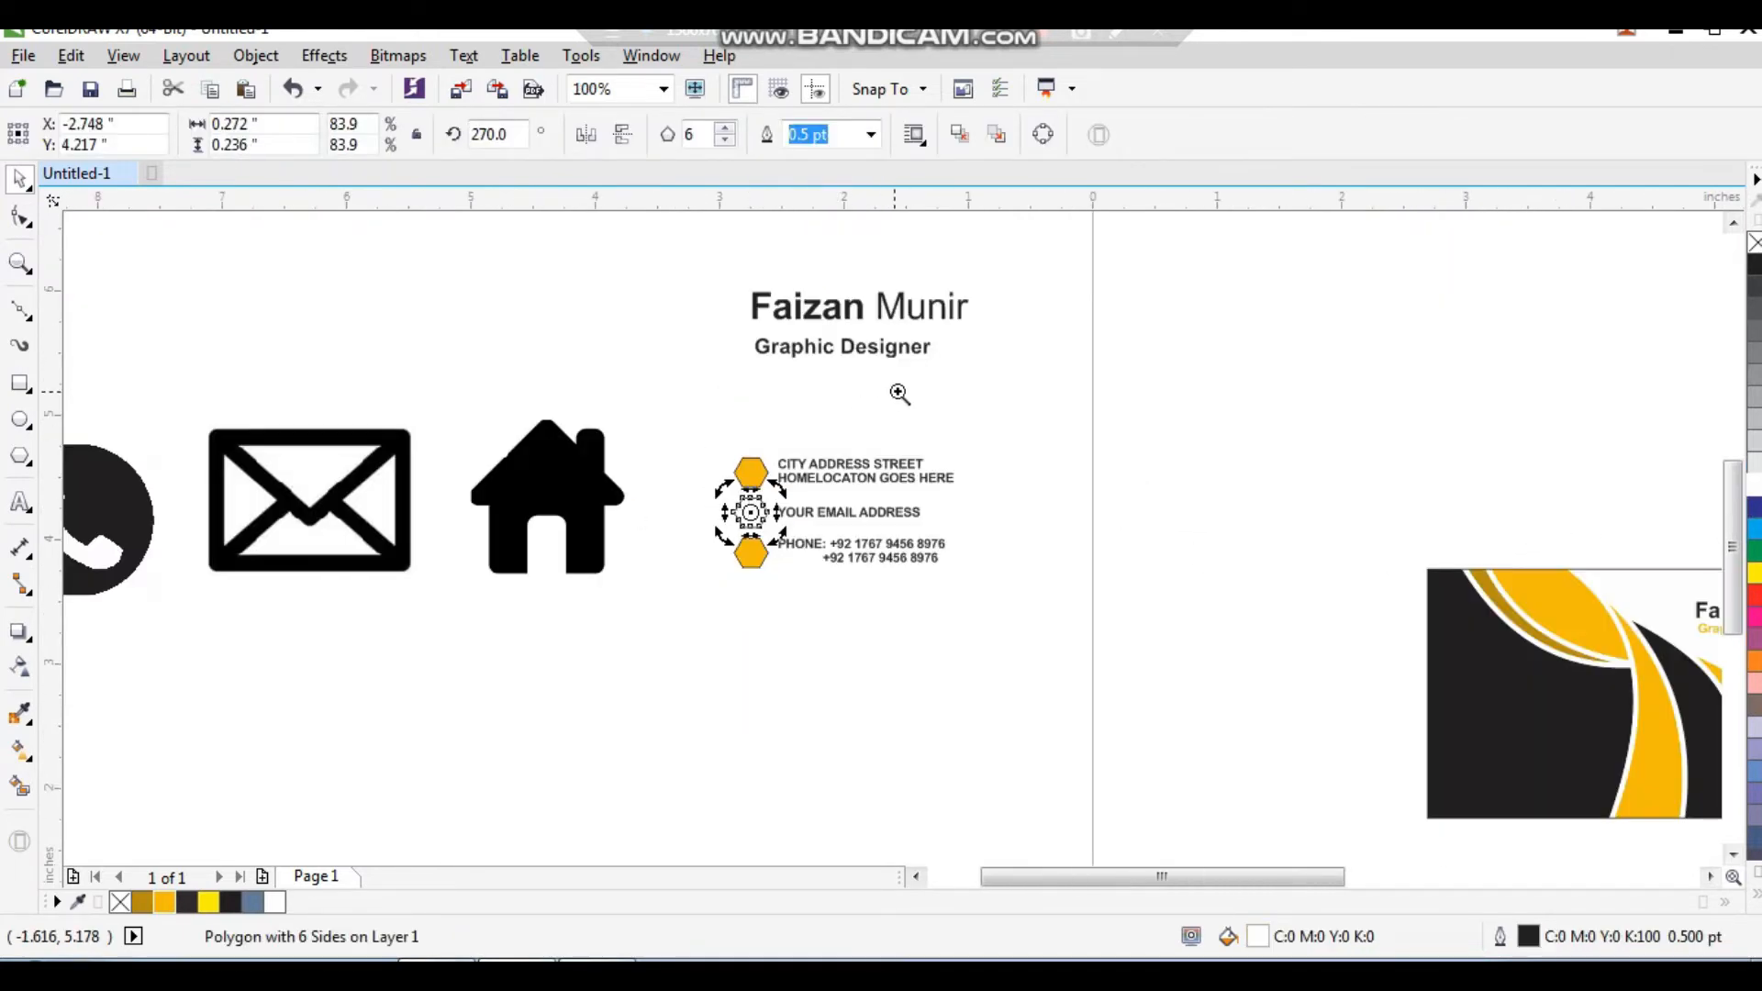
Step: Trace the house bitmap into vector curves, move the tracing aside and delete the original bitmap
left_click_drag(949, 318, 342, 679)
left_click_drag(683, 486, 769, 469)
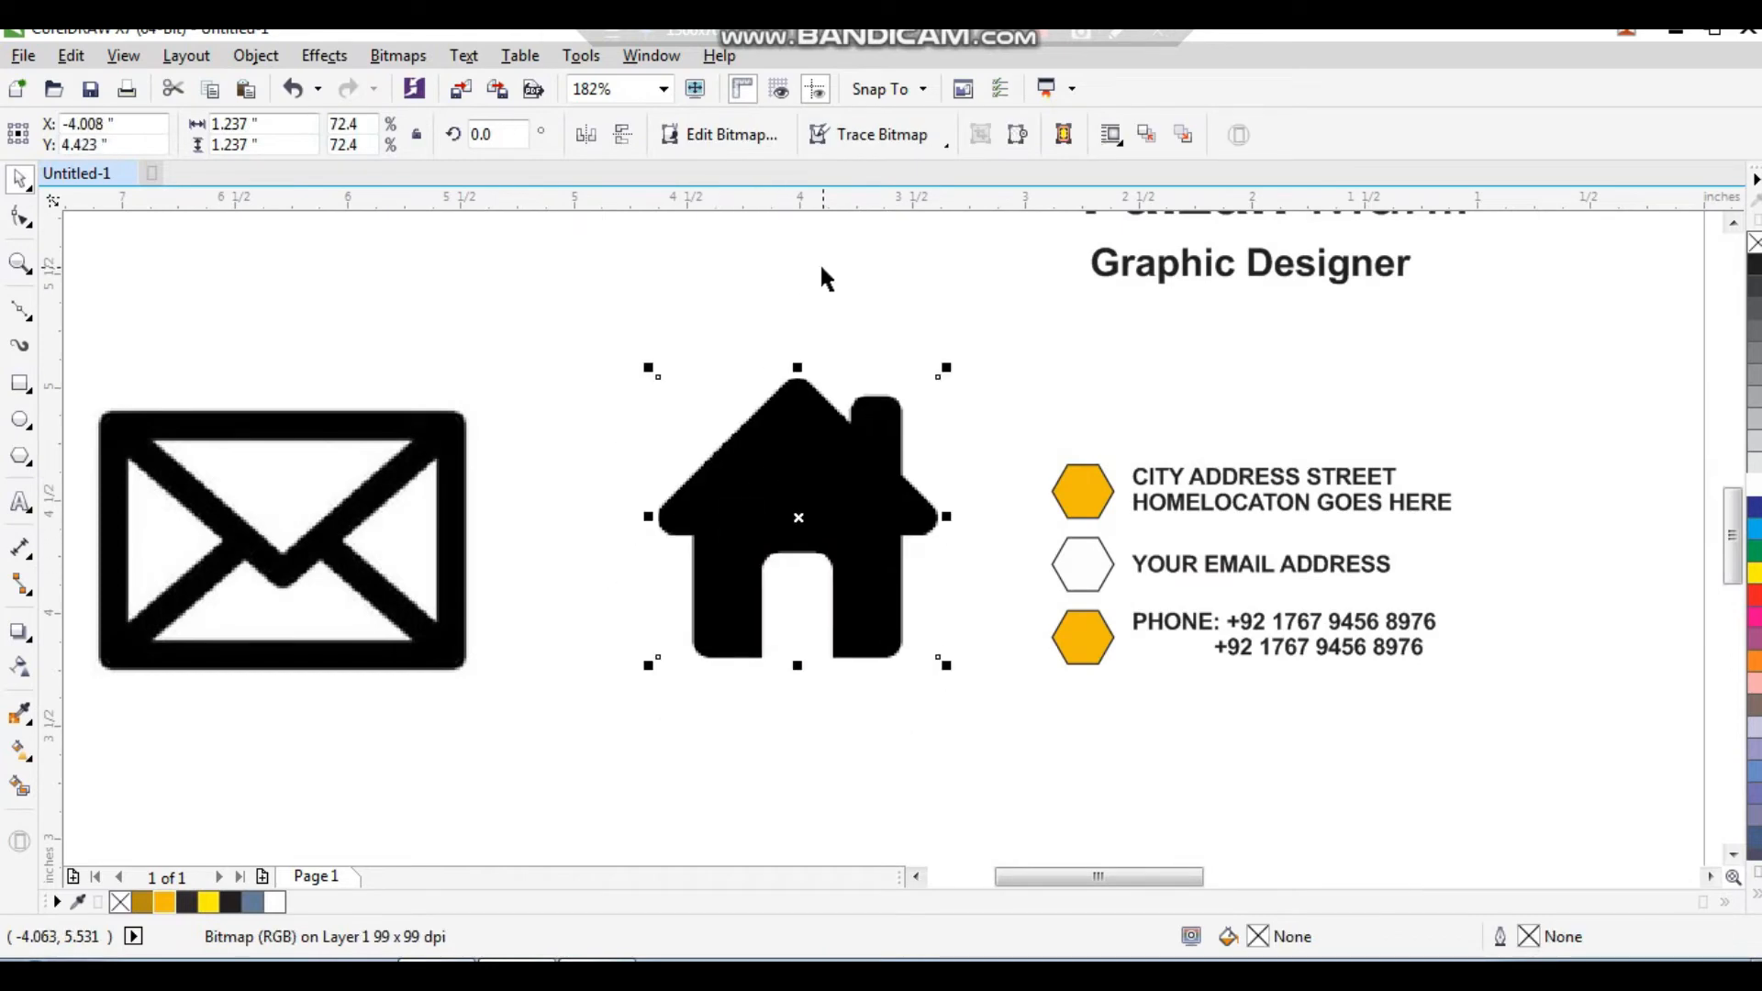
left_click(853, 139)
left_click(859, 166)
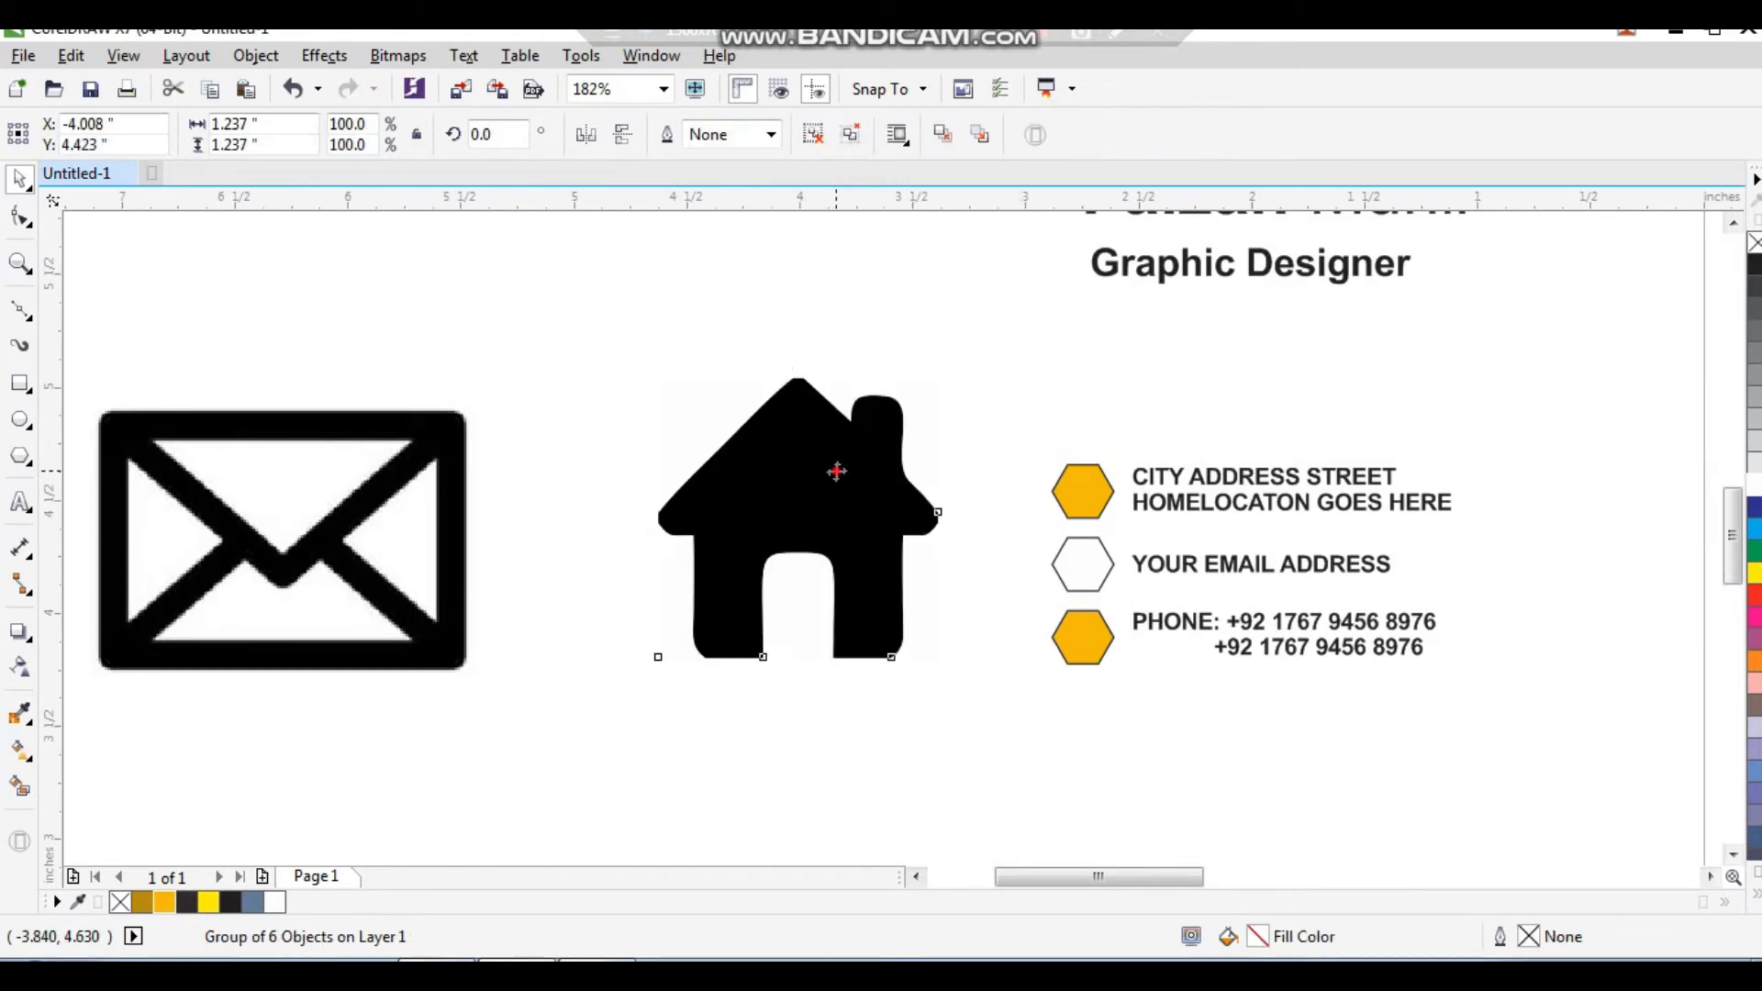
mouse_move(836, 471)
left_mouse_down()
mouse_move(740, 442)
mouse_move(822, 495)
mouse_move(874, 467)
mouse_move(730, 400)
left_mouse_up()
left_click(891, 503)
key("Delete")
Step: Ungroup the traced house and delete the leftover white pieces around it
key("ctrl+u")
left_click(892, 468)
left_click(921, 450)
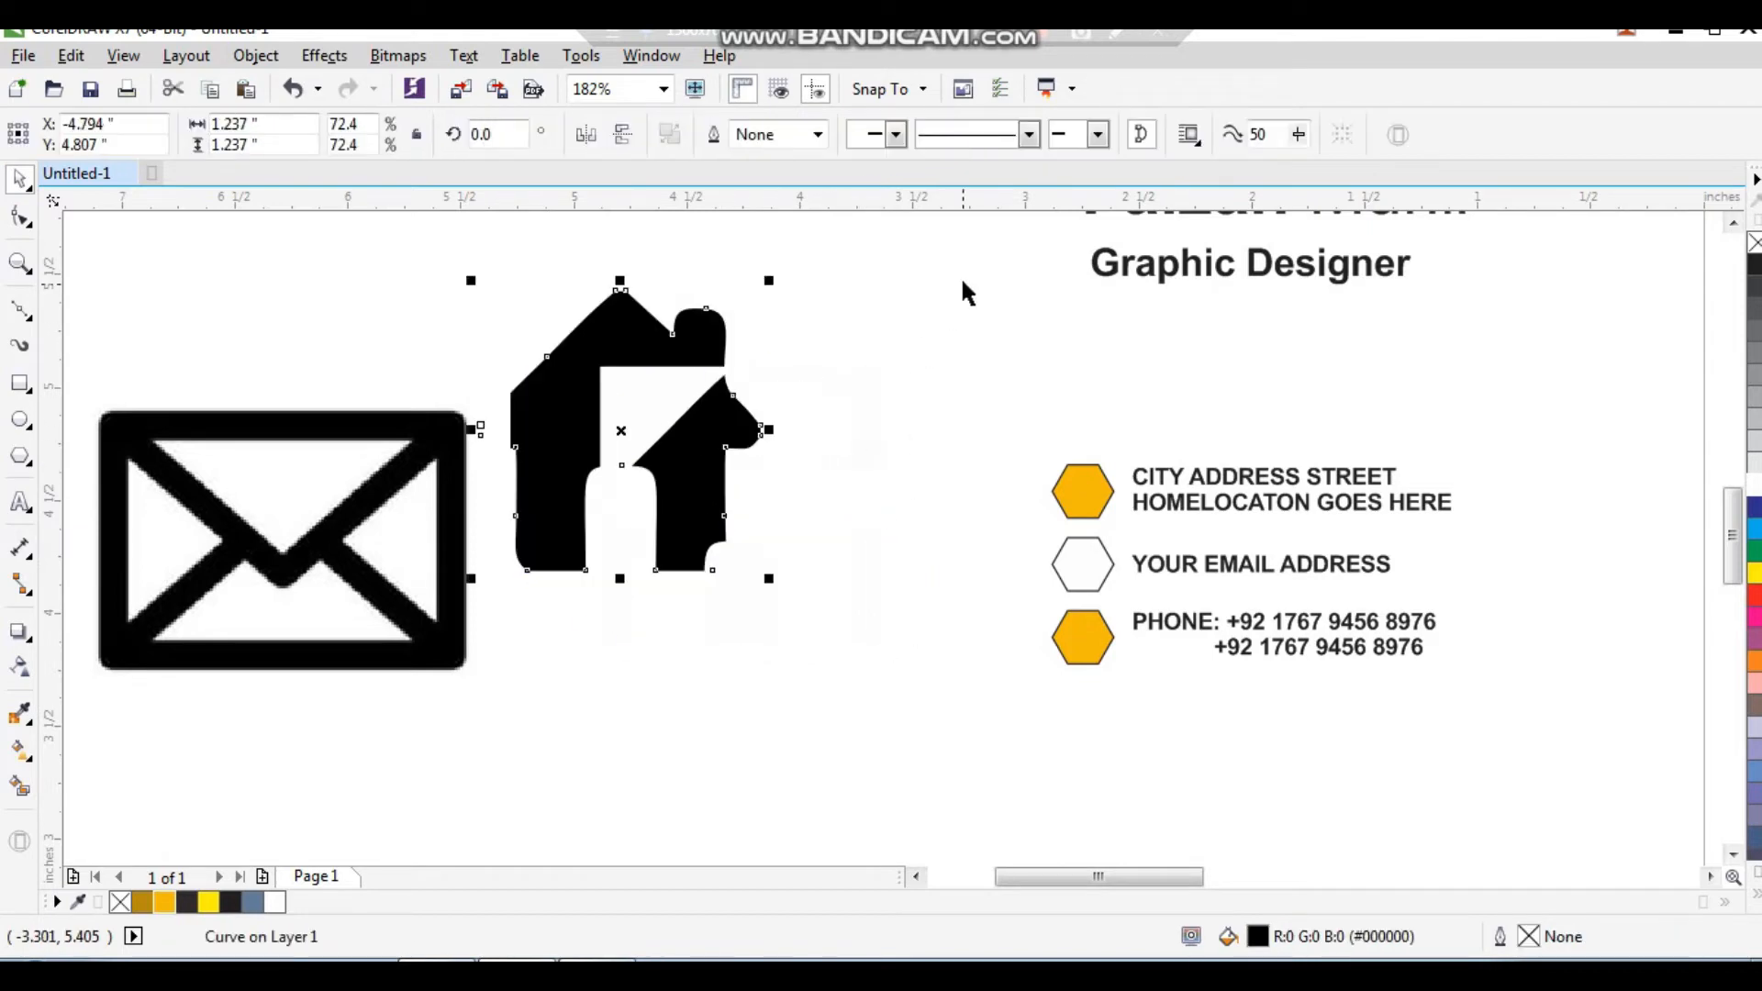
left_click_drag(962, 280, 593, 667)
key("Delete")
Step: Center the house icon on the amber hexagon beside the address lines, in front of it, and reduce it to about 0.155 x 0.155 in
left_click_drag(623, 448, 821, 522)
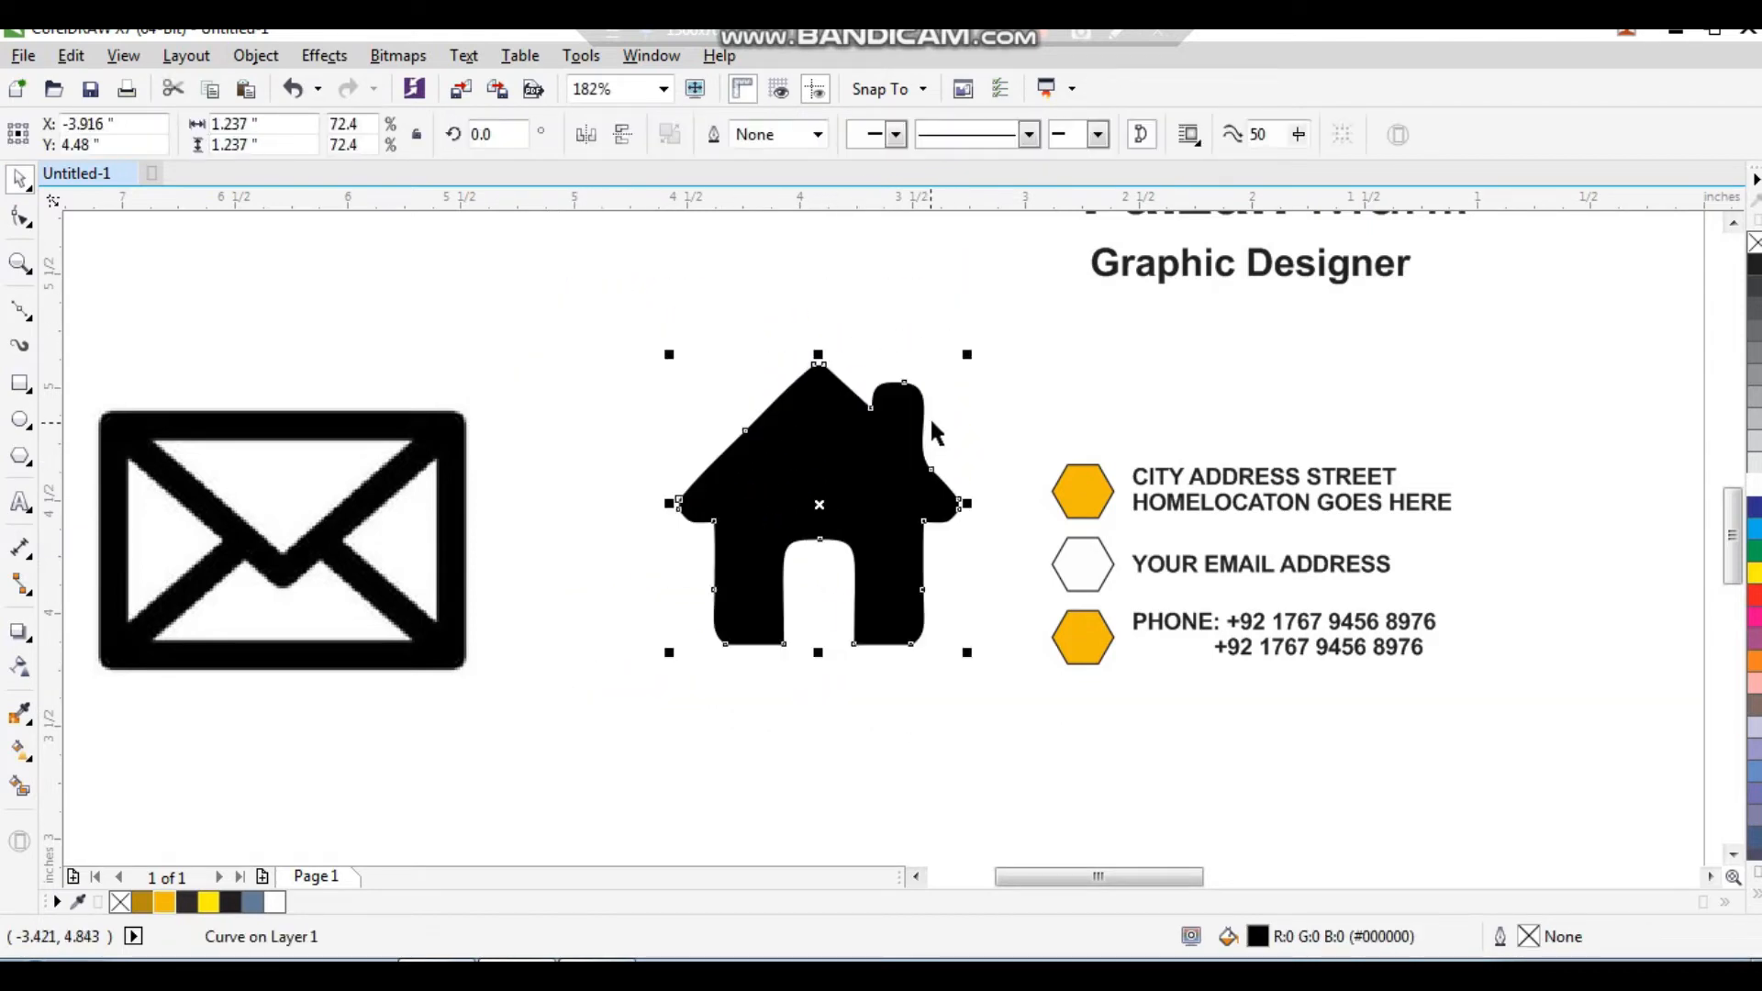
left_click_drag(970, 359, 863, 459)
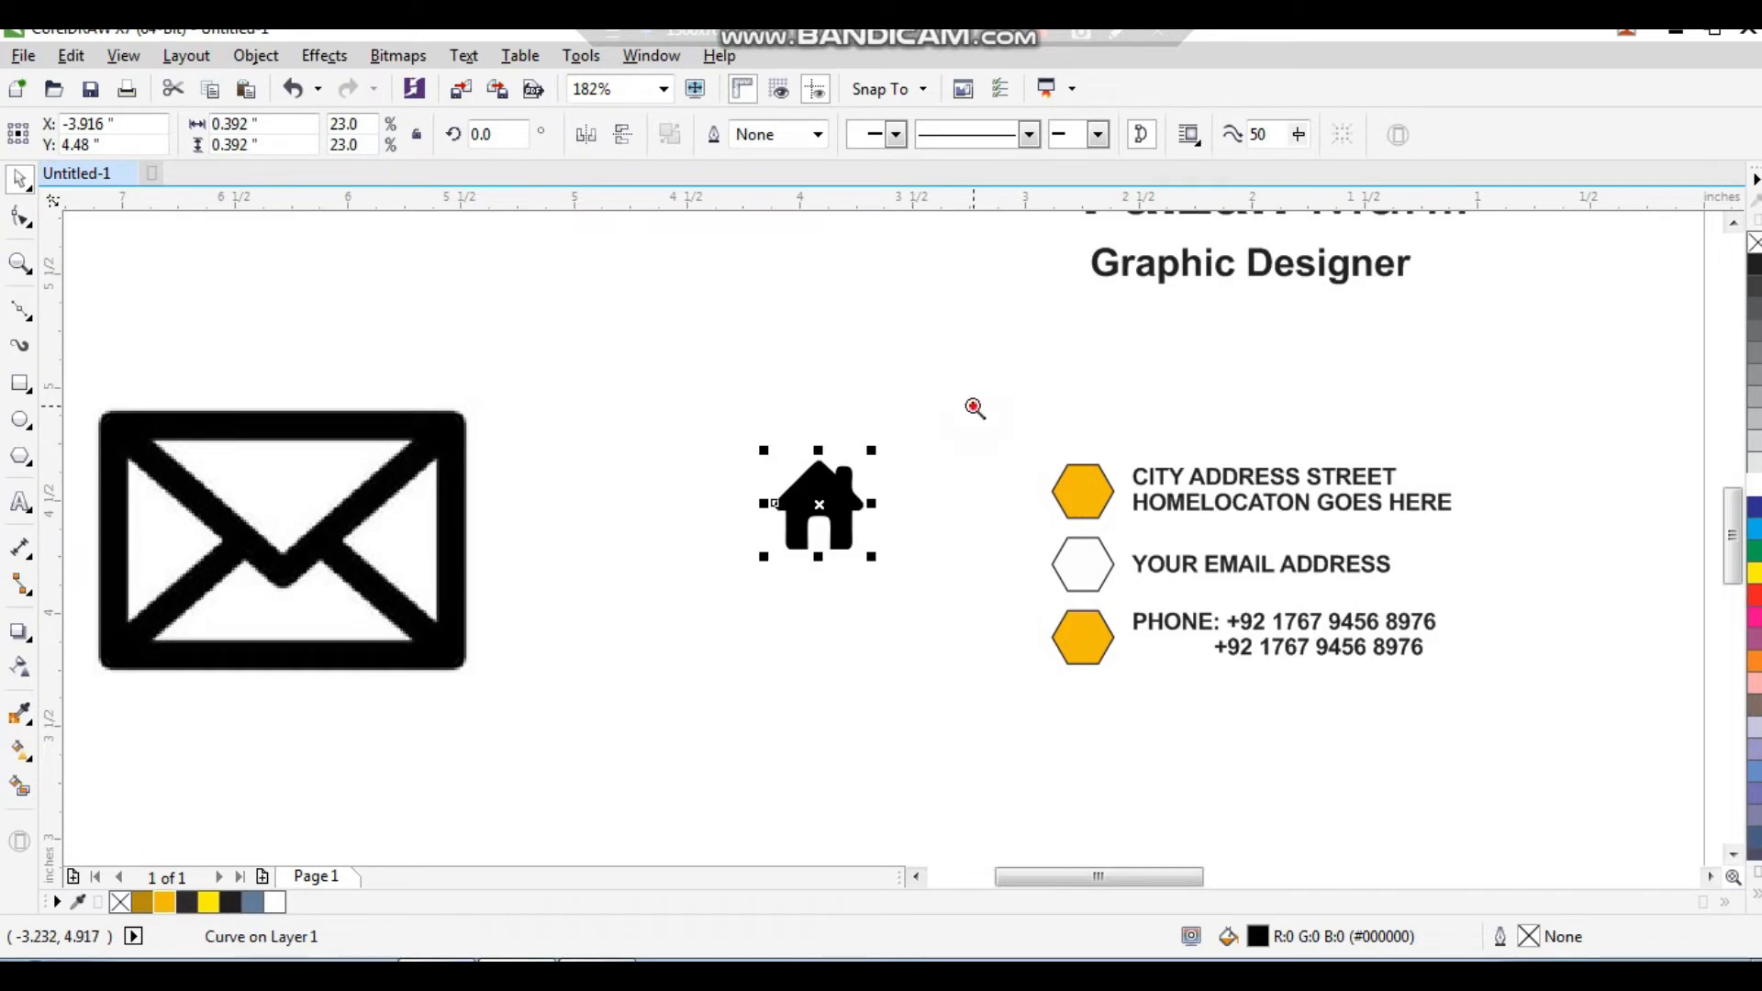
scroll(1087, 495, "up", 4)
left_click(1072, 515, "shift")
key("c")
key("e")
left_click(845, 509)
left_click(1152, 480)
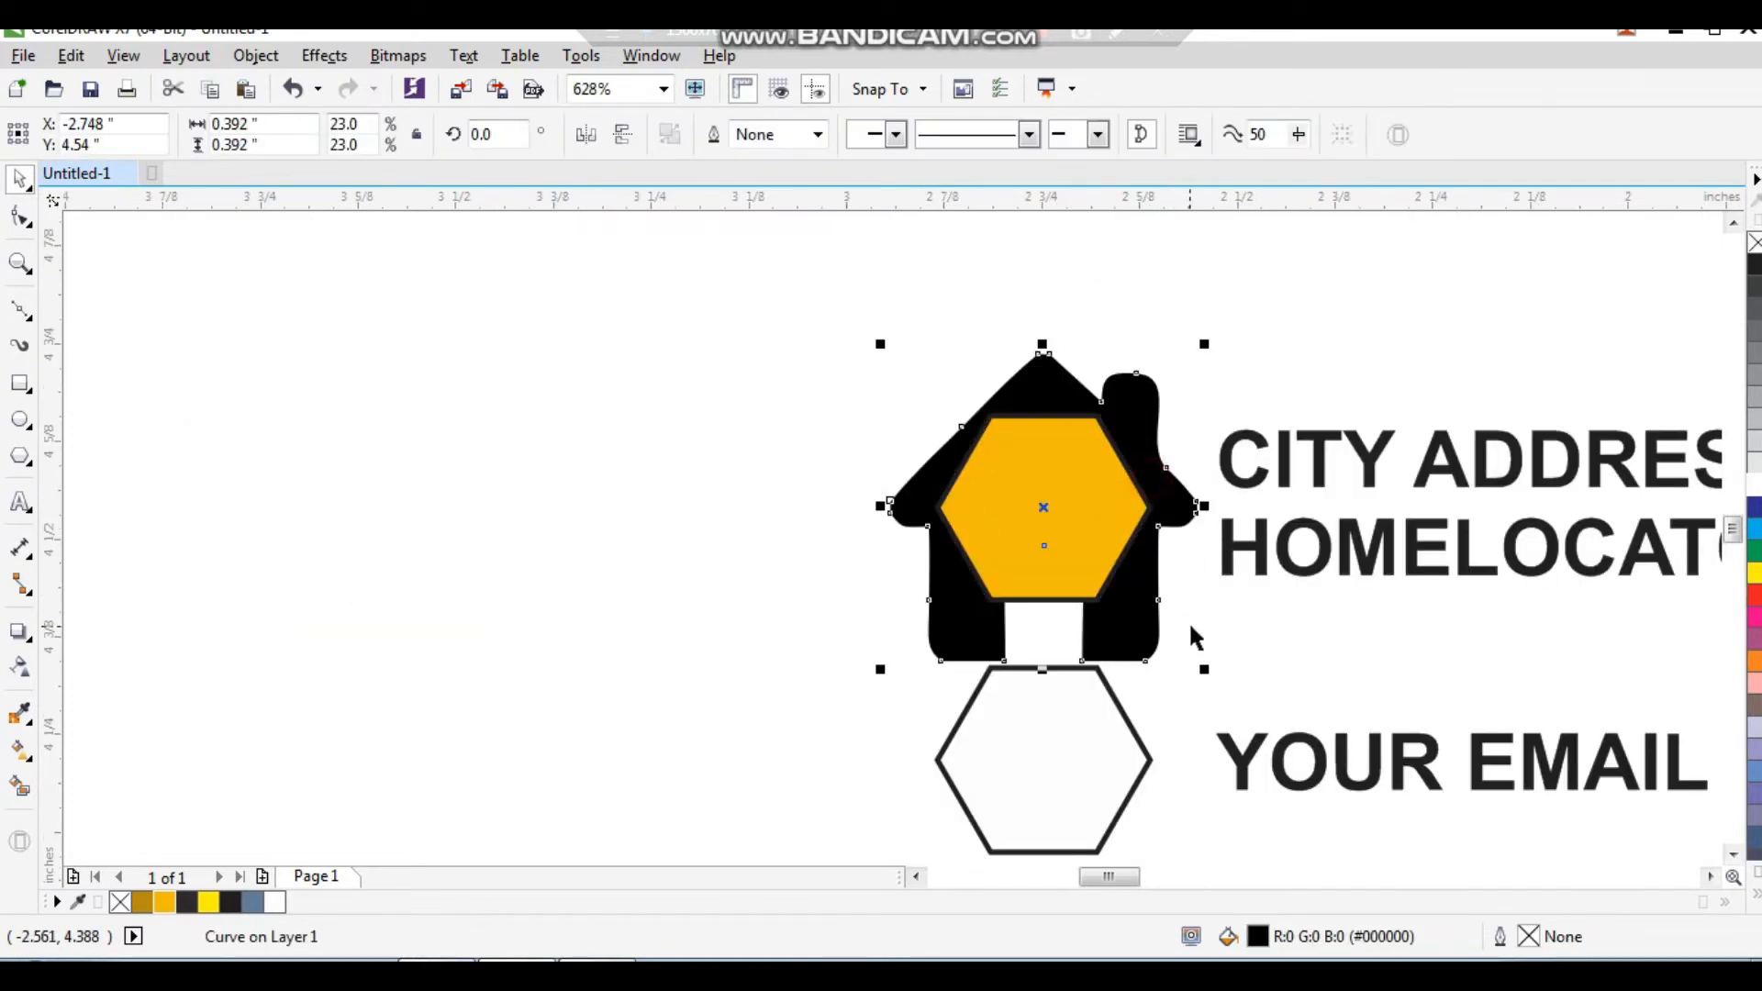
left_click_drag(1203, 668, 1107, 608)
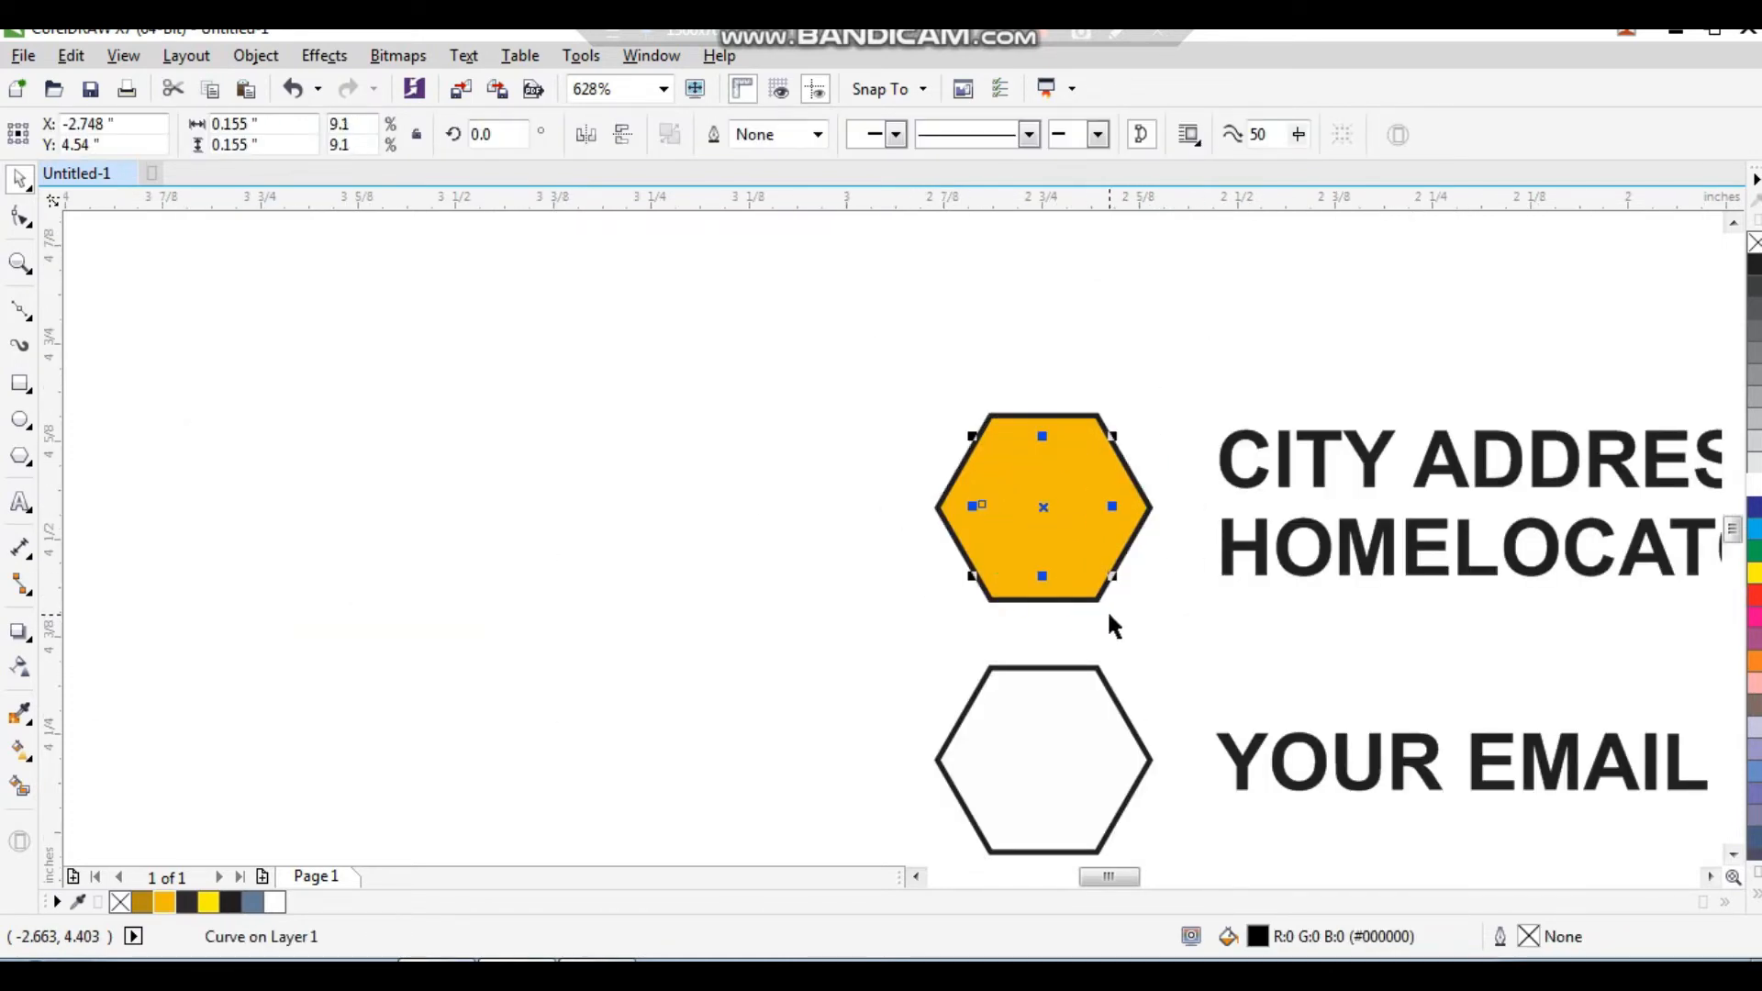
left_click(756, 527)
Step: Move the envelope image closer to the contact lines, trace it into vector curves and delete the original bitmap
scroll(801, 498, "down", 2)
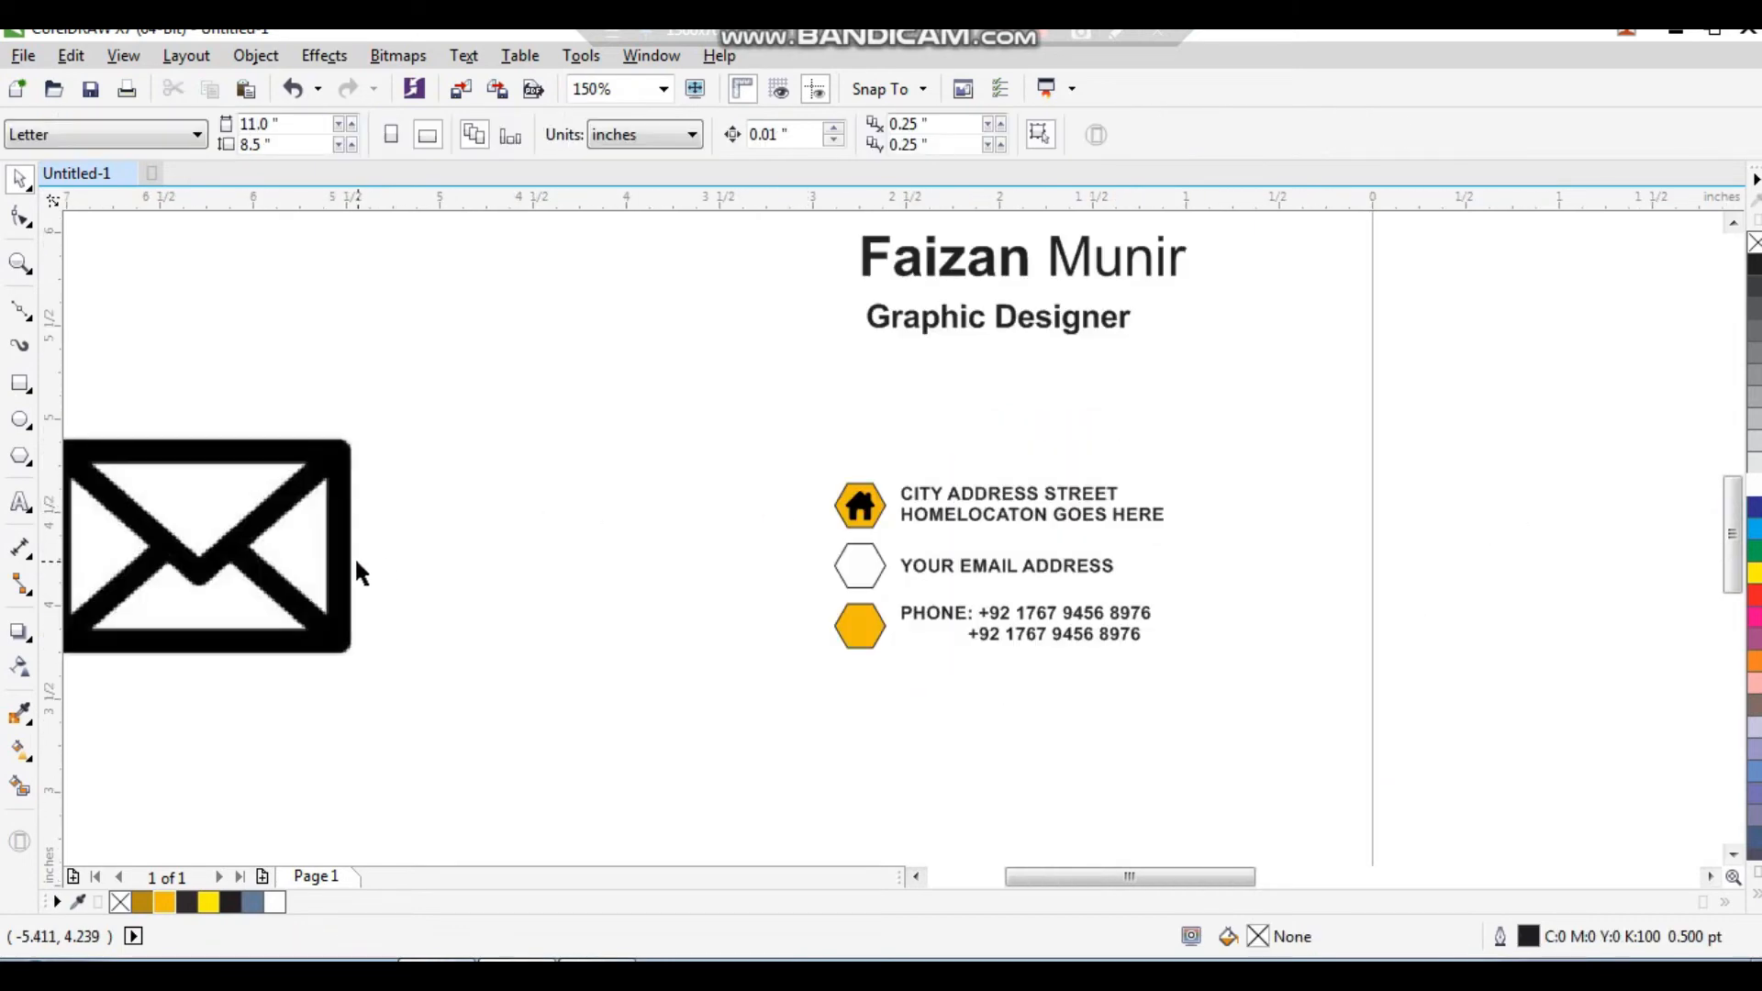
left_click_drag(333, 542, 643, 562)
key("F2")
left_click_drag(816, 366, 400, 725)
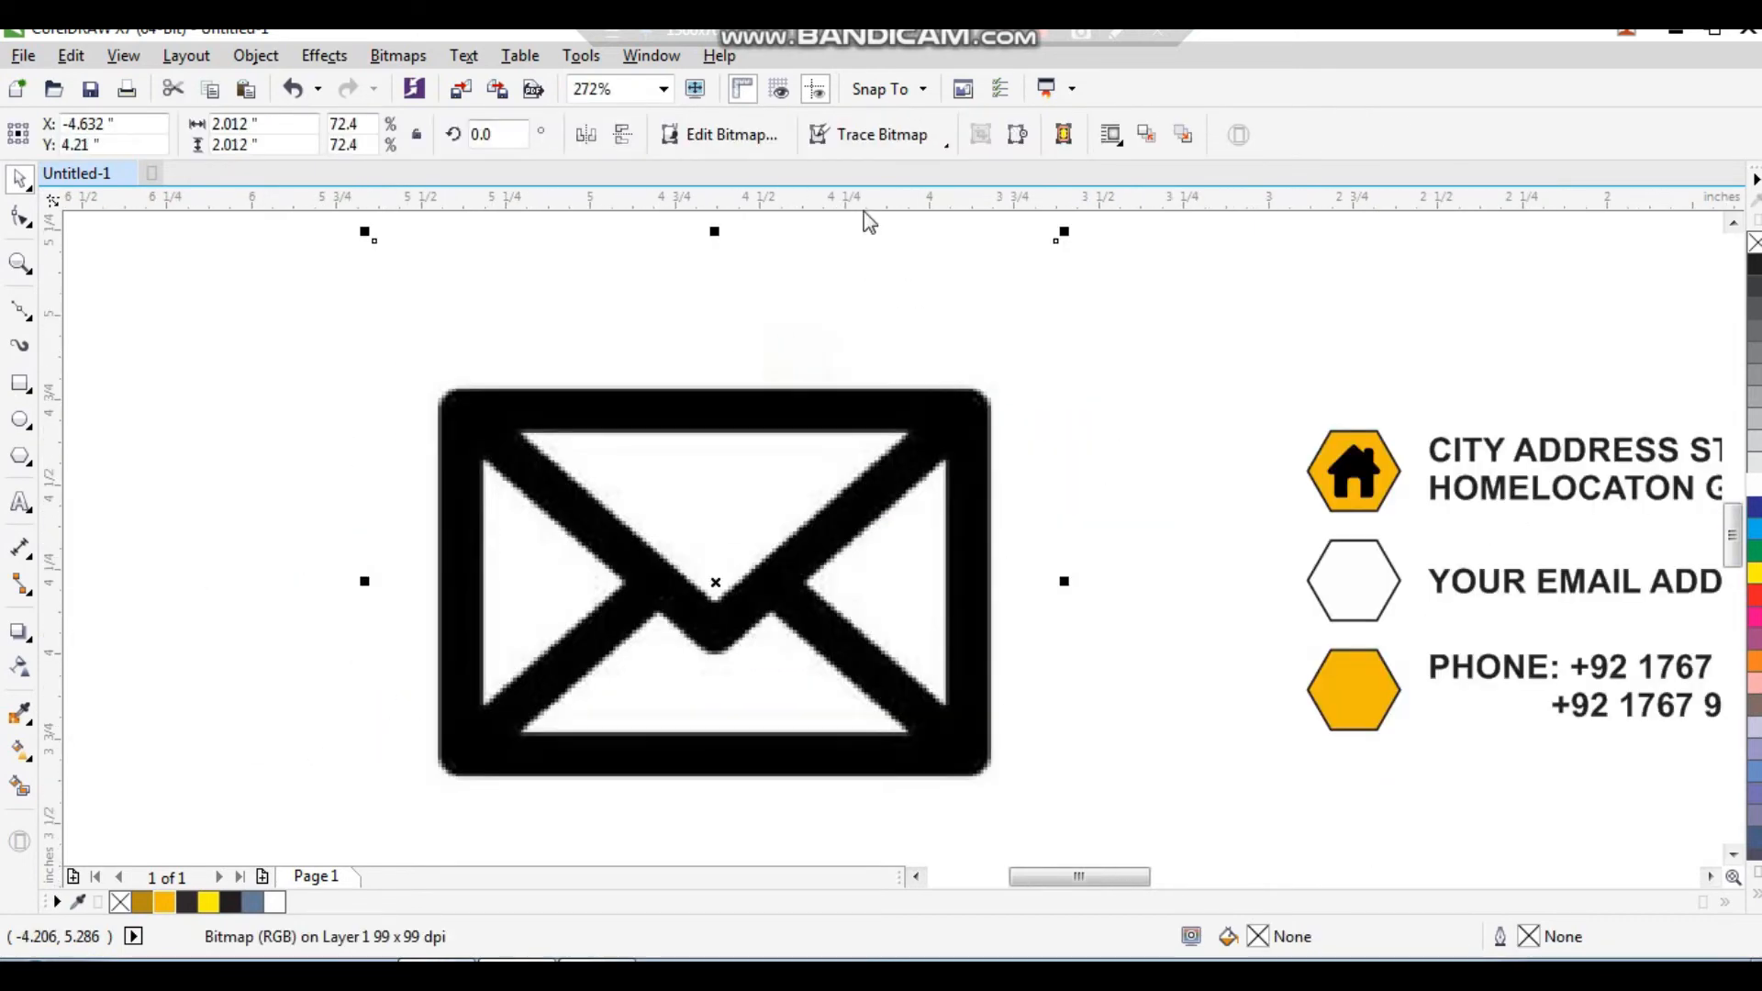
left_click(866, 150)
left_click(897, 162)
scroll(811, 503, "down", 2)
mouse_move(828, 511)
left_mouse_down()
mouse_move(674, 484)
mouse_move(826, 526)
left_mouse_up()
left_click(889, 528)
key("Delete")
Step: Ungroup the traced envelope, delete its background piece and combine the remaining shapes into one curve
key("ctrl+u")
left_click(957, 464)
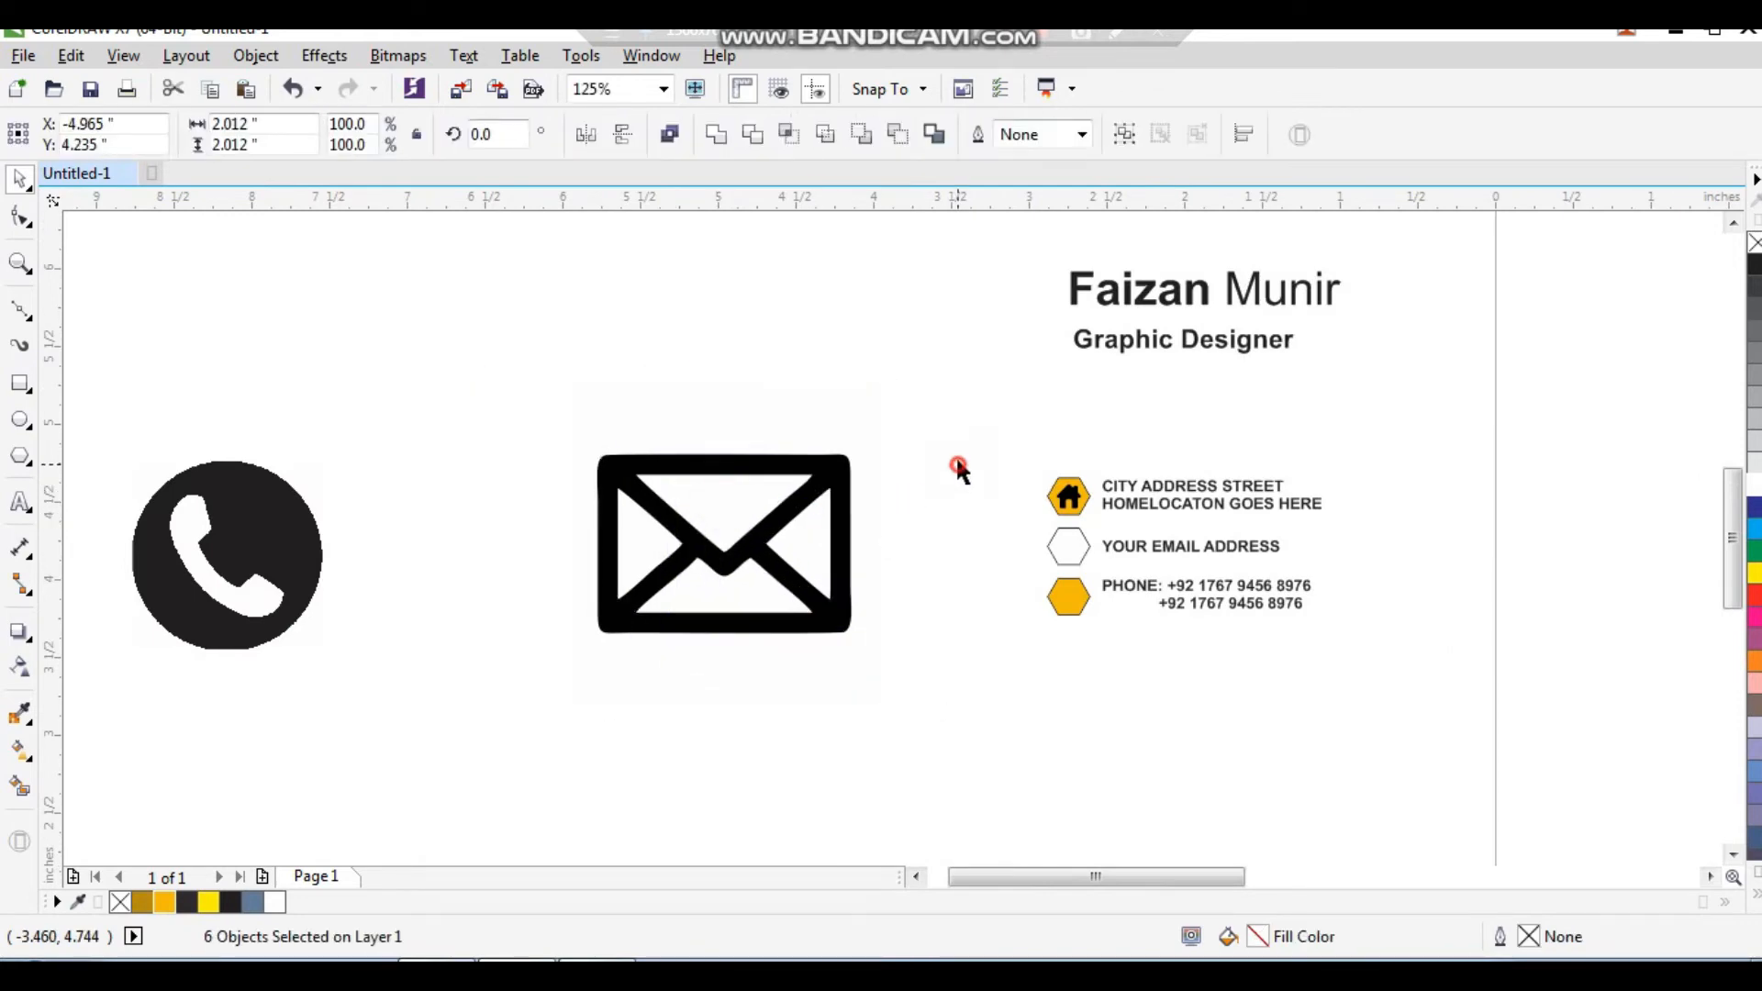
left_click(803, 410)
left_click_drag(933, 397, 606, 644)
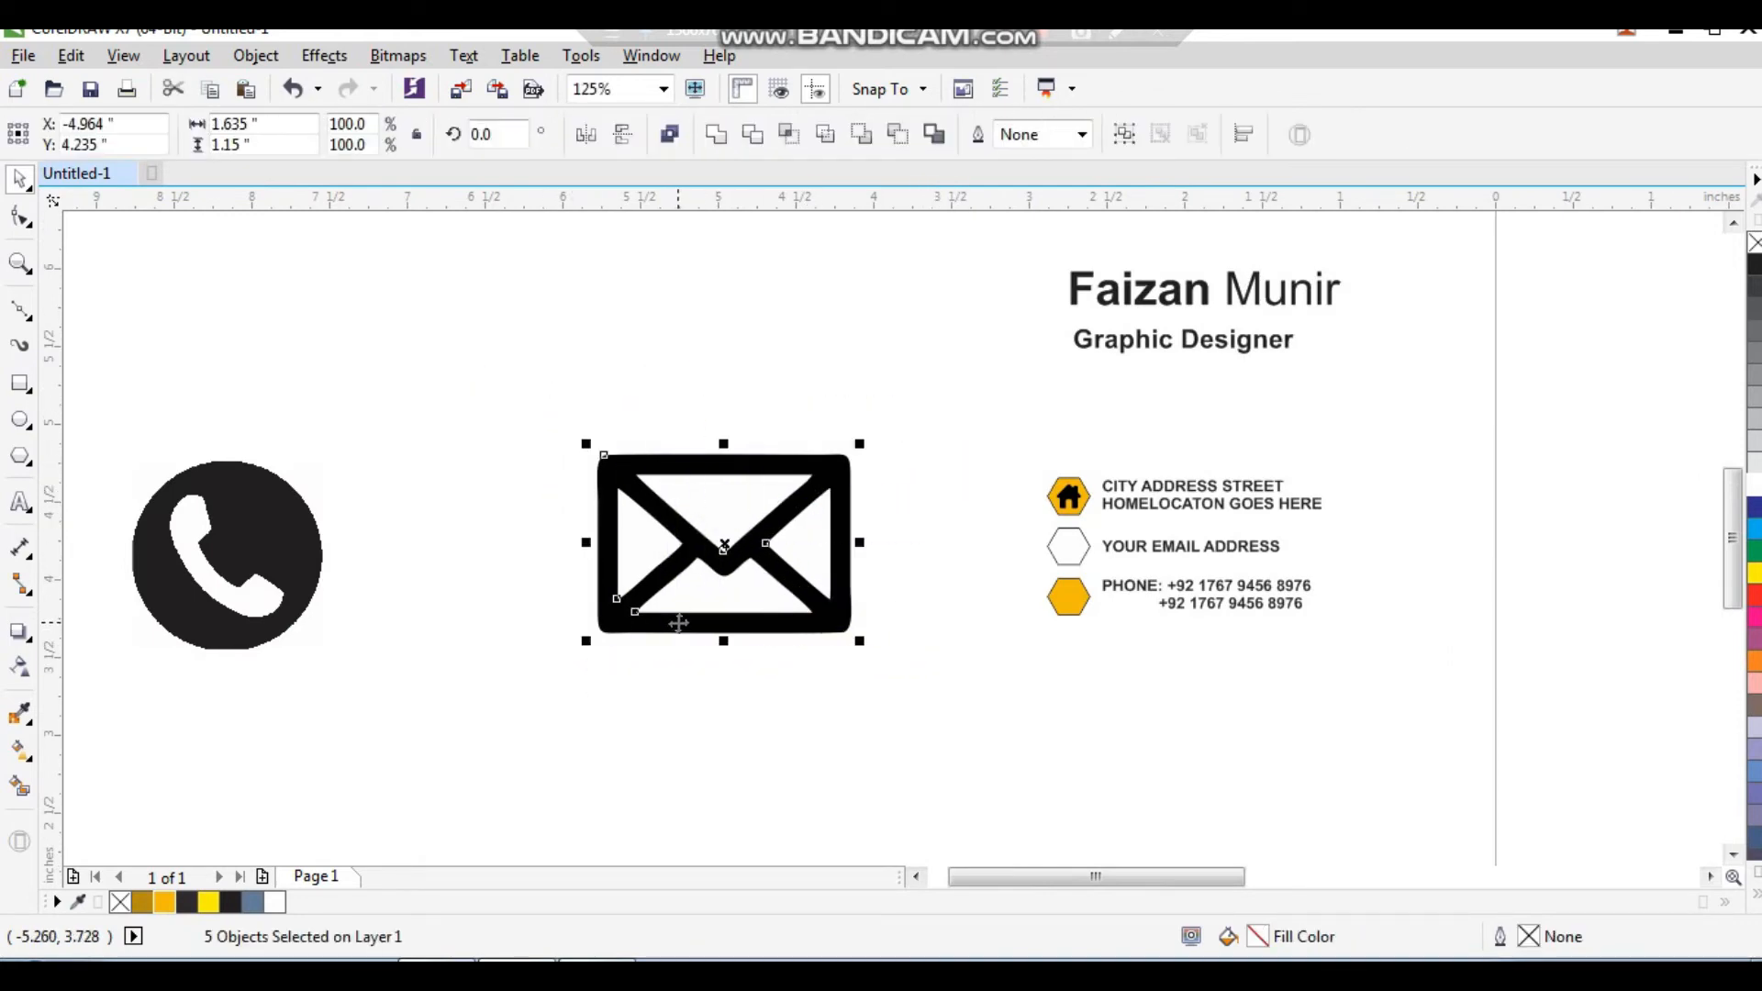
key("ctrl+l")
Step: Reduce the envelope icon to about 0.224 x 0.158 in and center it on the white hexagon
left_click_drag(864, 640, 745, 561)
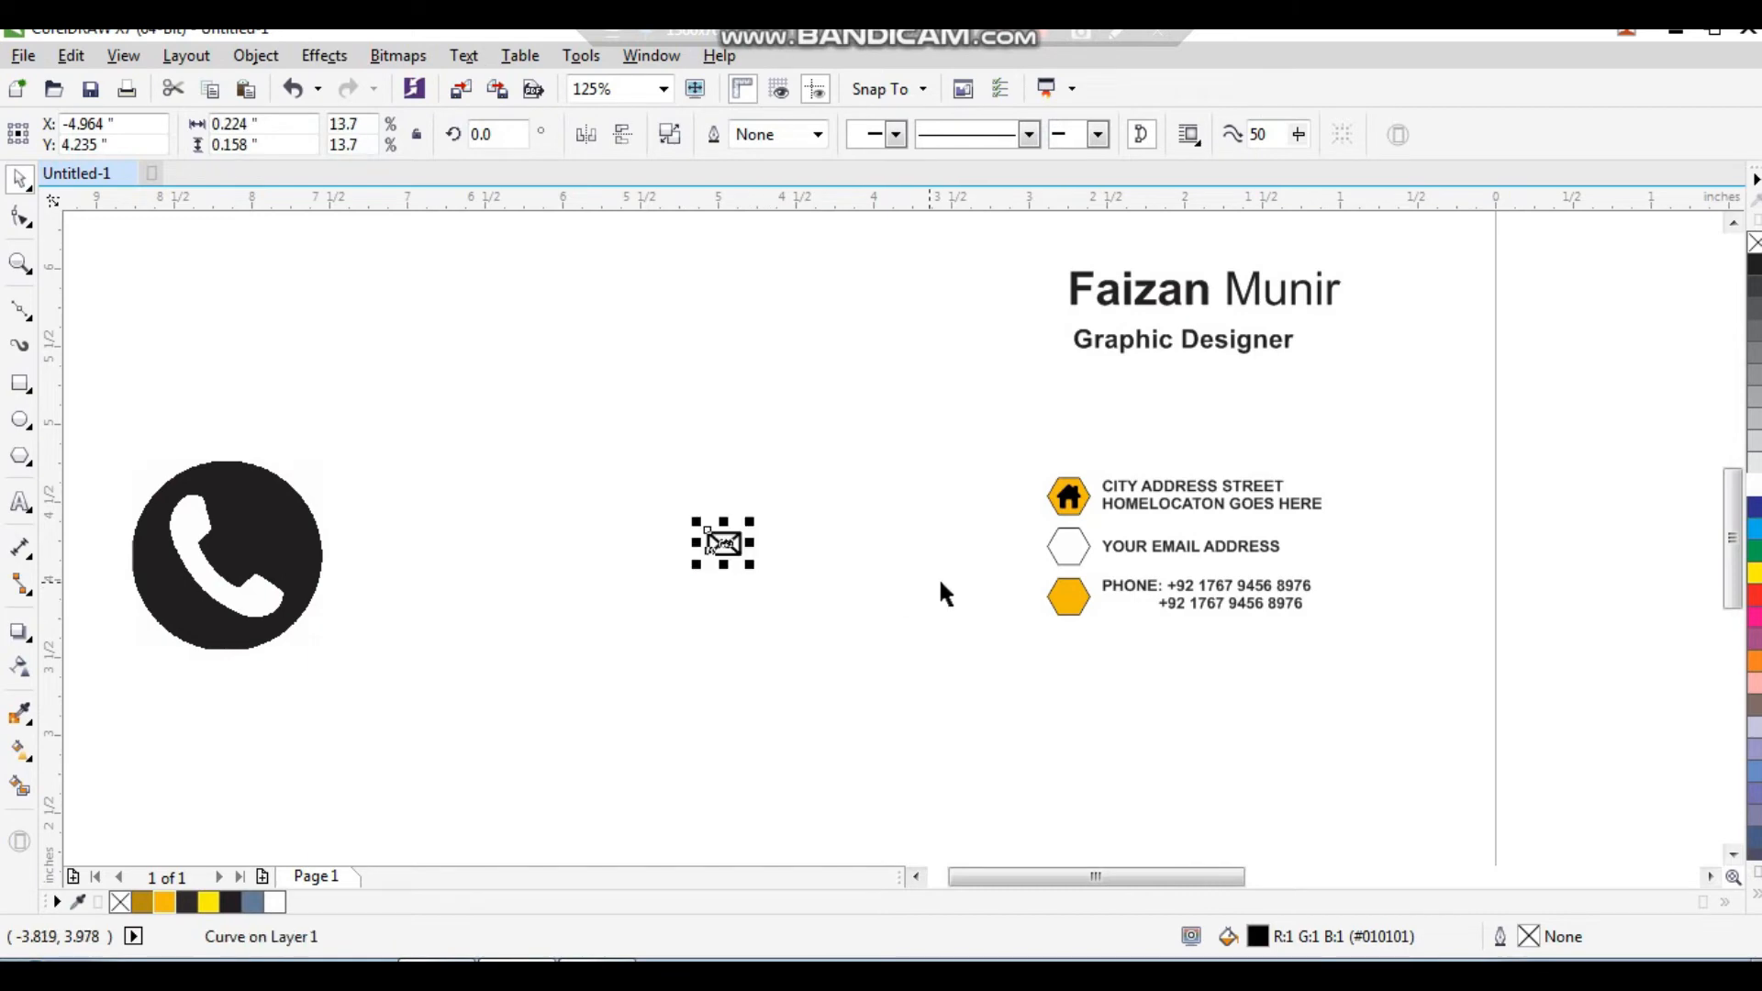
left_click_drag(1084, 613, 1084, 613)
left_click(989, 542)
scroll(988, 536, "down", 1)
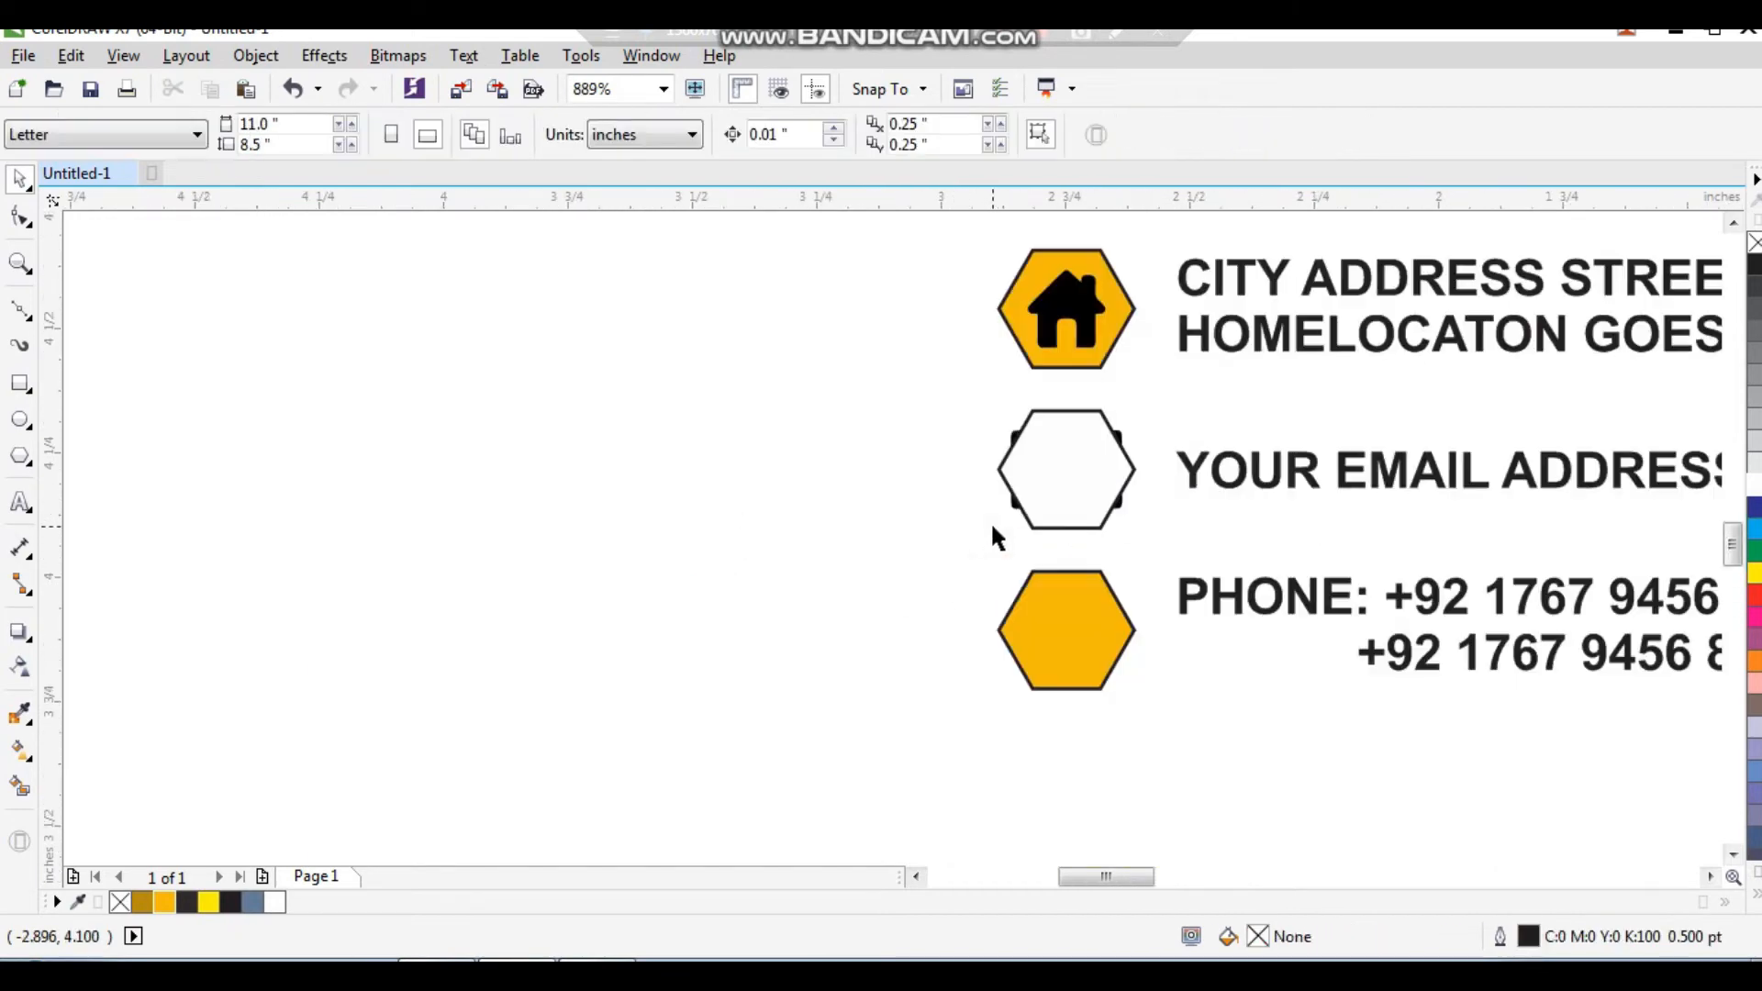
Step: Bring the envelope icon in front of the white hexagon and shrink it slightly to fit inside
left_click(897, 578)
scroll(1204, 433, "up", 2)
left_click_drag(492, 735, 1101, 408)
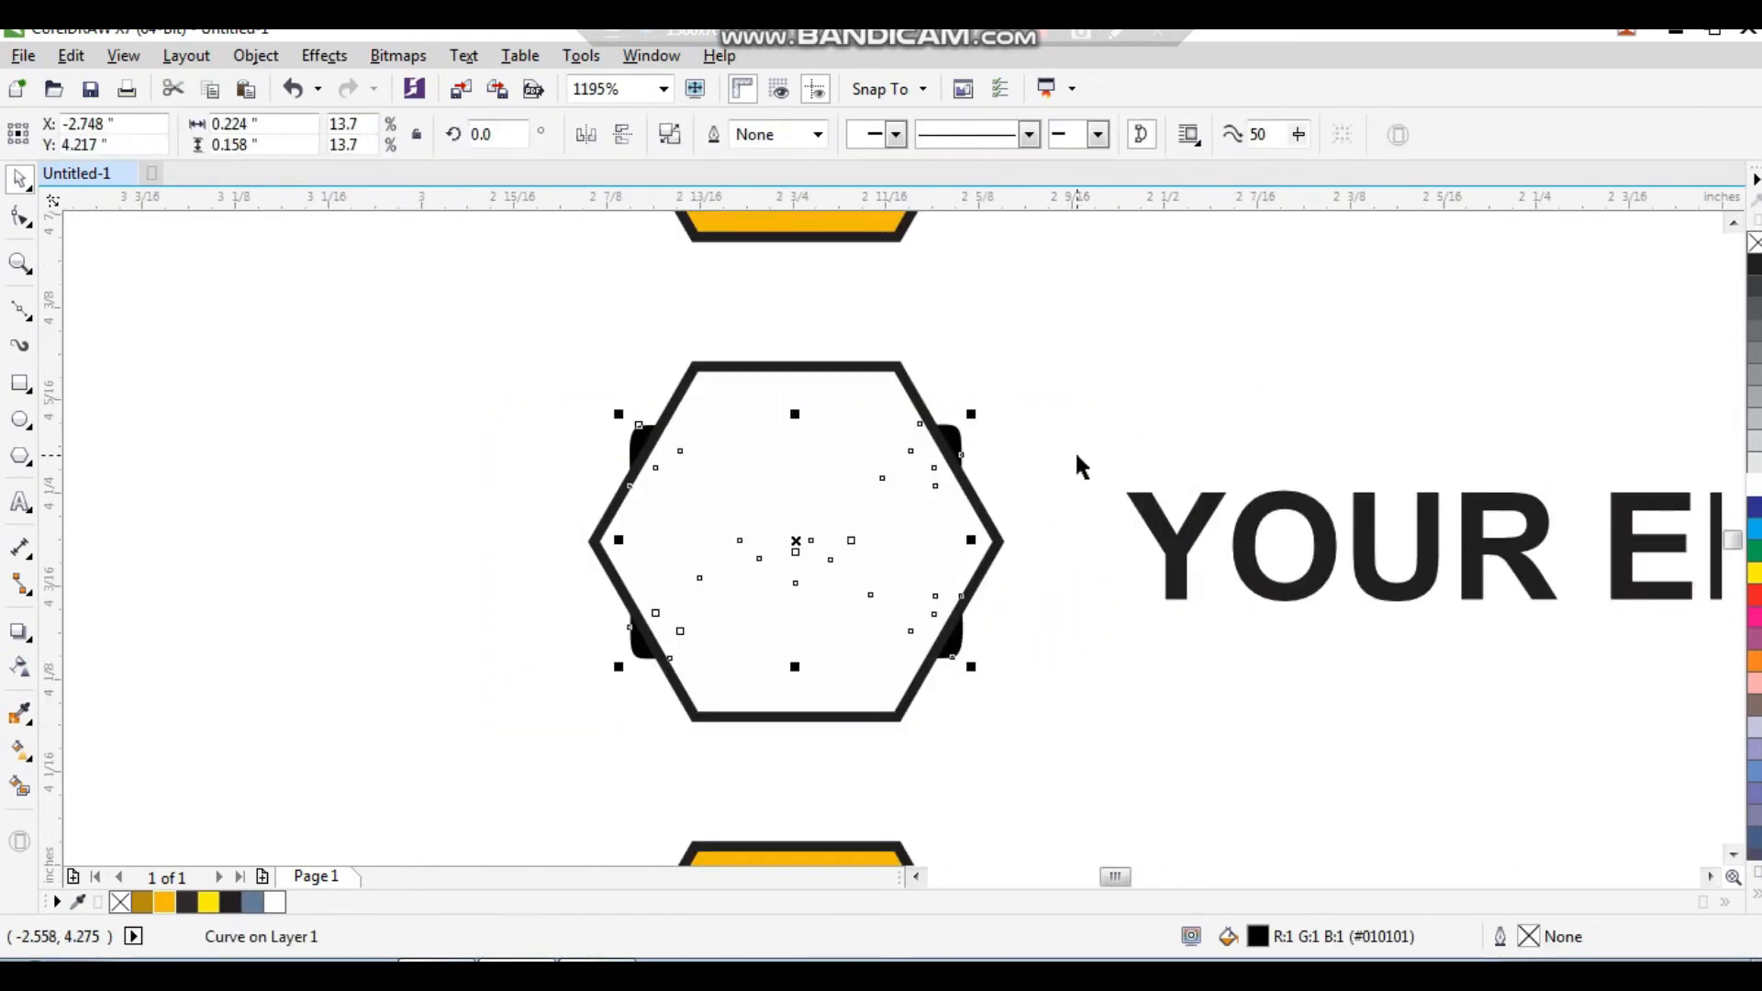
key("shift+Page_Up")
left_click_drag(975, 671, 936, 642)
left_click(1015, 676)
Step: Move the round phone bitmap beside the contact lines and trace it into vector curves
scroll(928, 536, "down", 4)
scroll(427, 554, "down", 2)
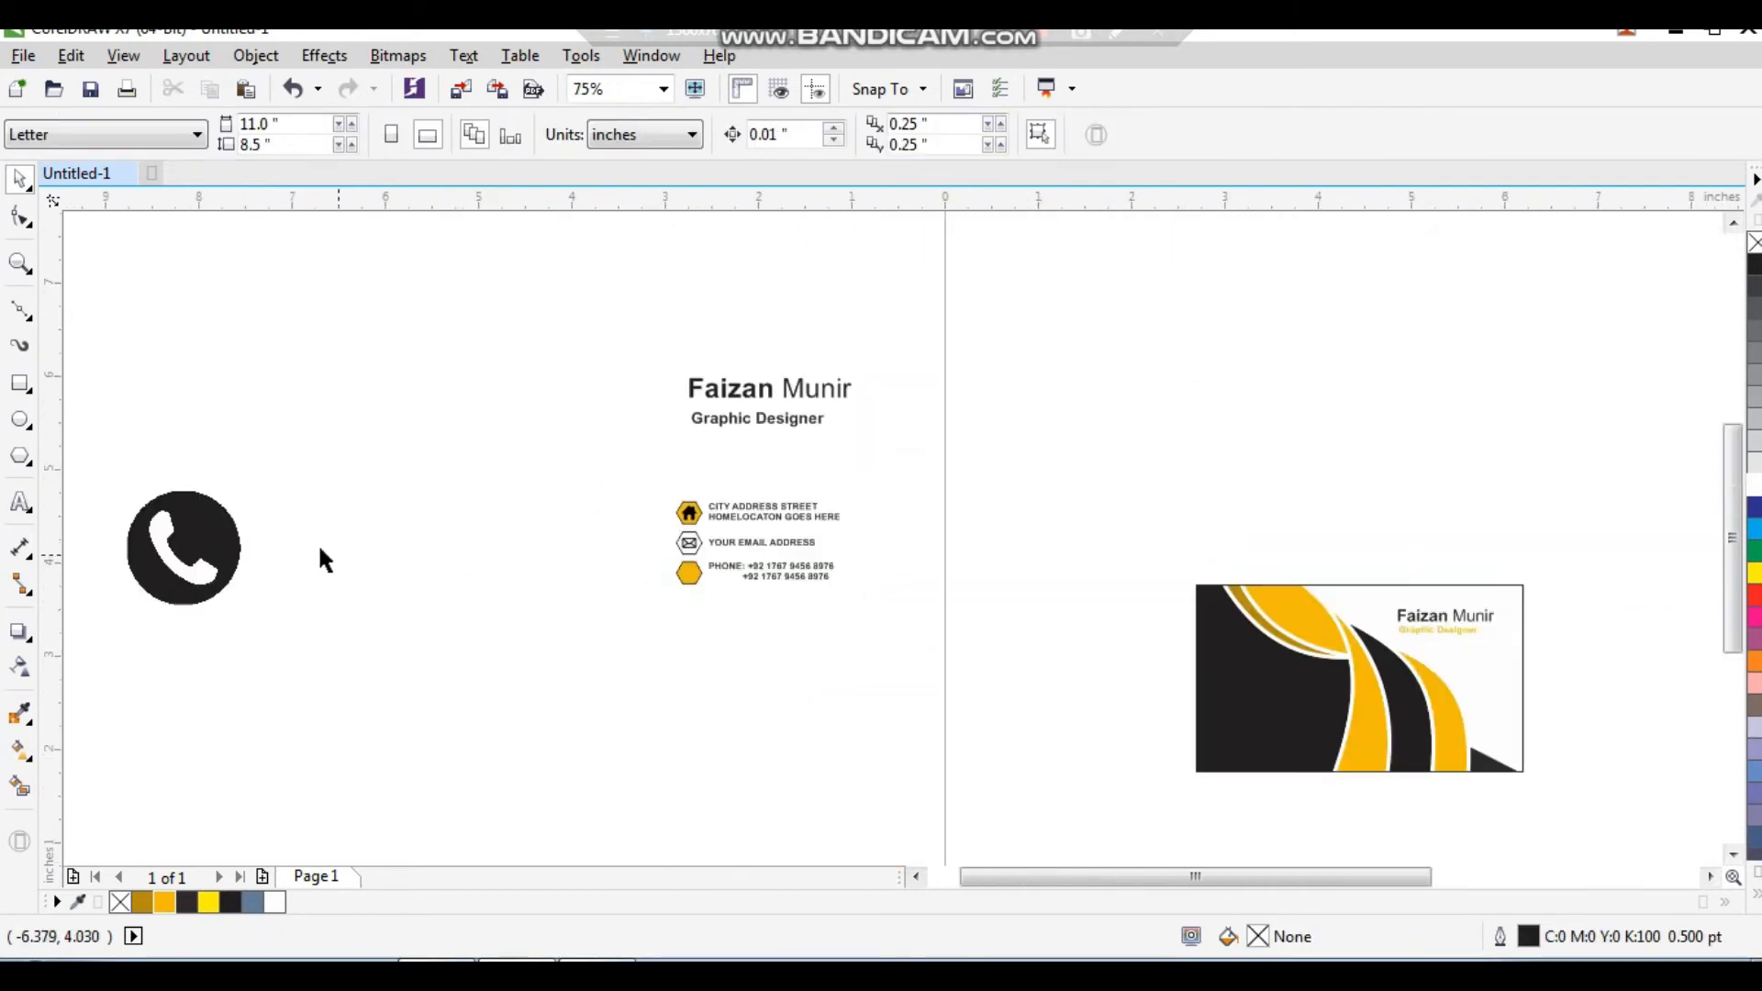
left_click_drag(204, 550, 618, 559)
scroll(539, 468, "up", 2)
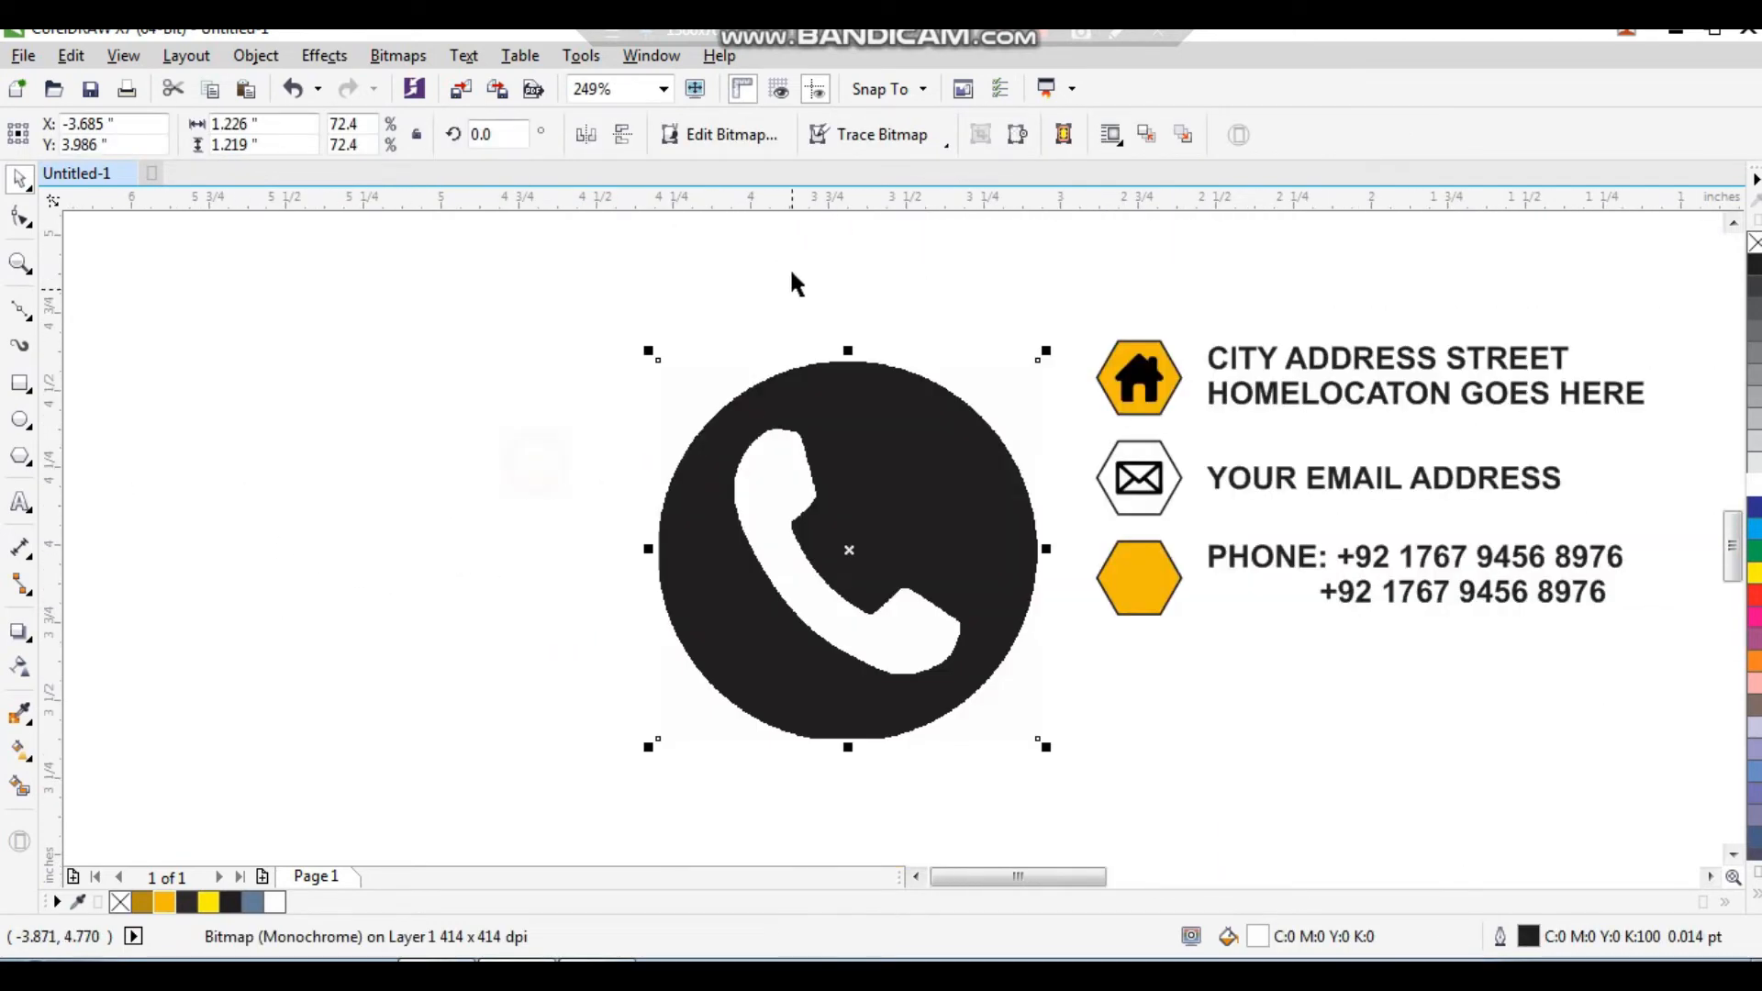
left_click(871, 135)
left_click(876, 166)
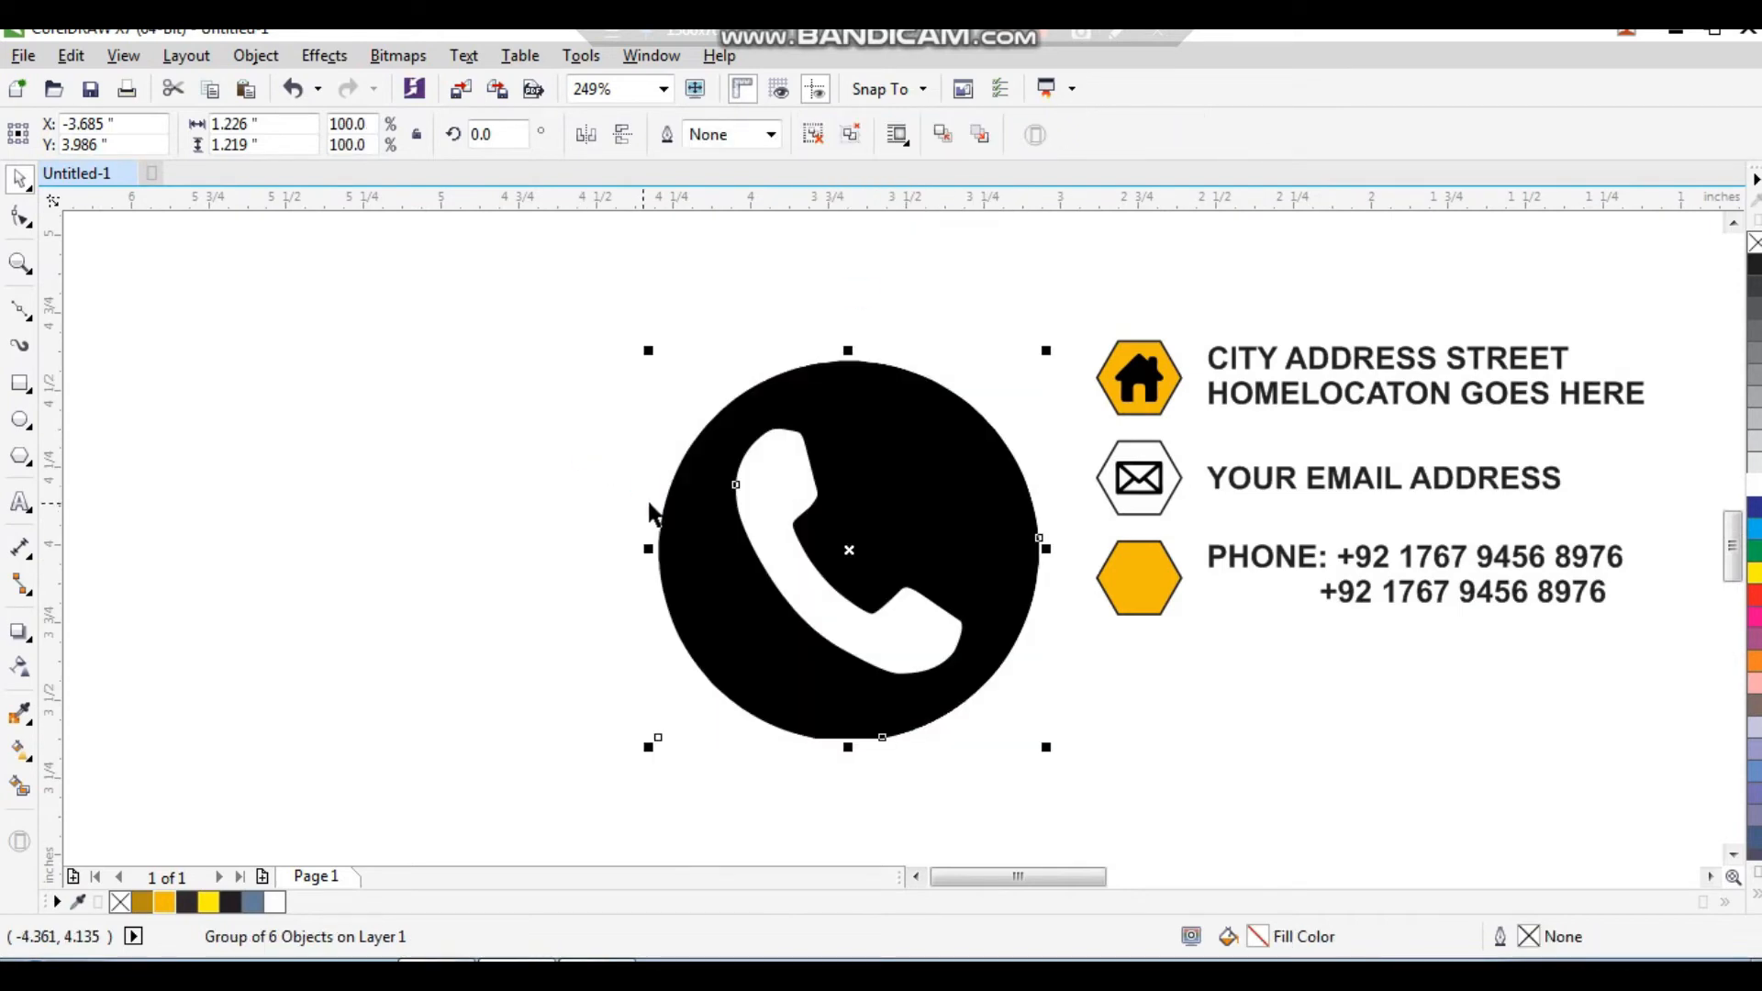
Step: Ungroup the traced phone icon and place its white handset shape over the amber hexagon beside the phone numbers
left_click(606, 425)
mouse_move(768, 487)
left_mouse_down()
mouse_move(722, 489)
mouse_move(1062, 505)
left_mouse_up()
key("ctrl+z")
key("ctrl+u")
left_click(637, 456)
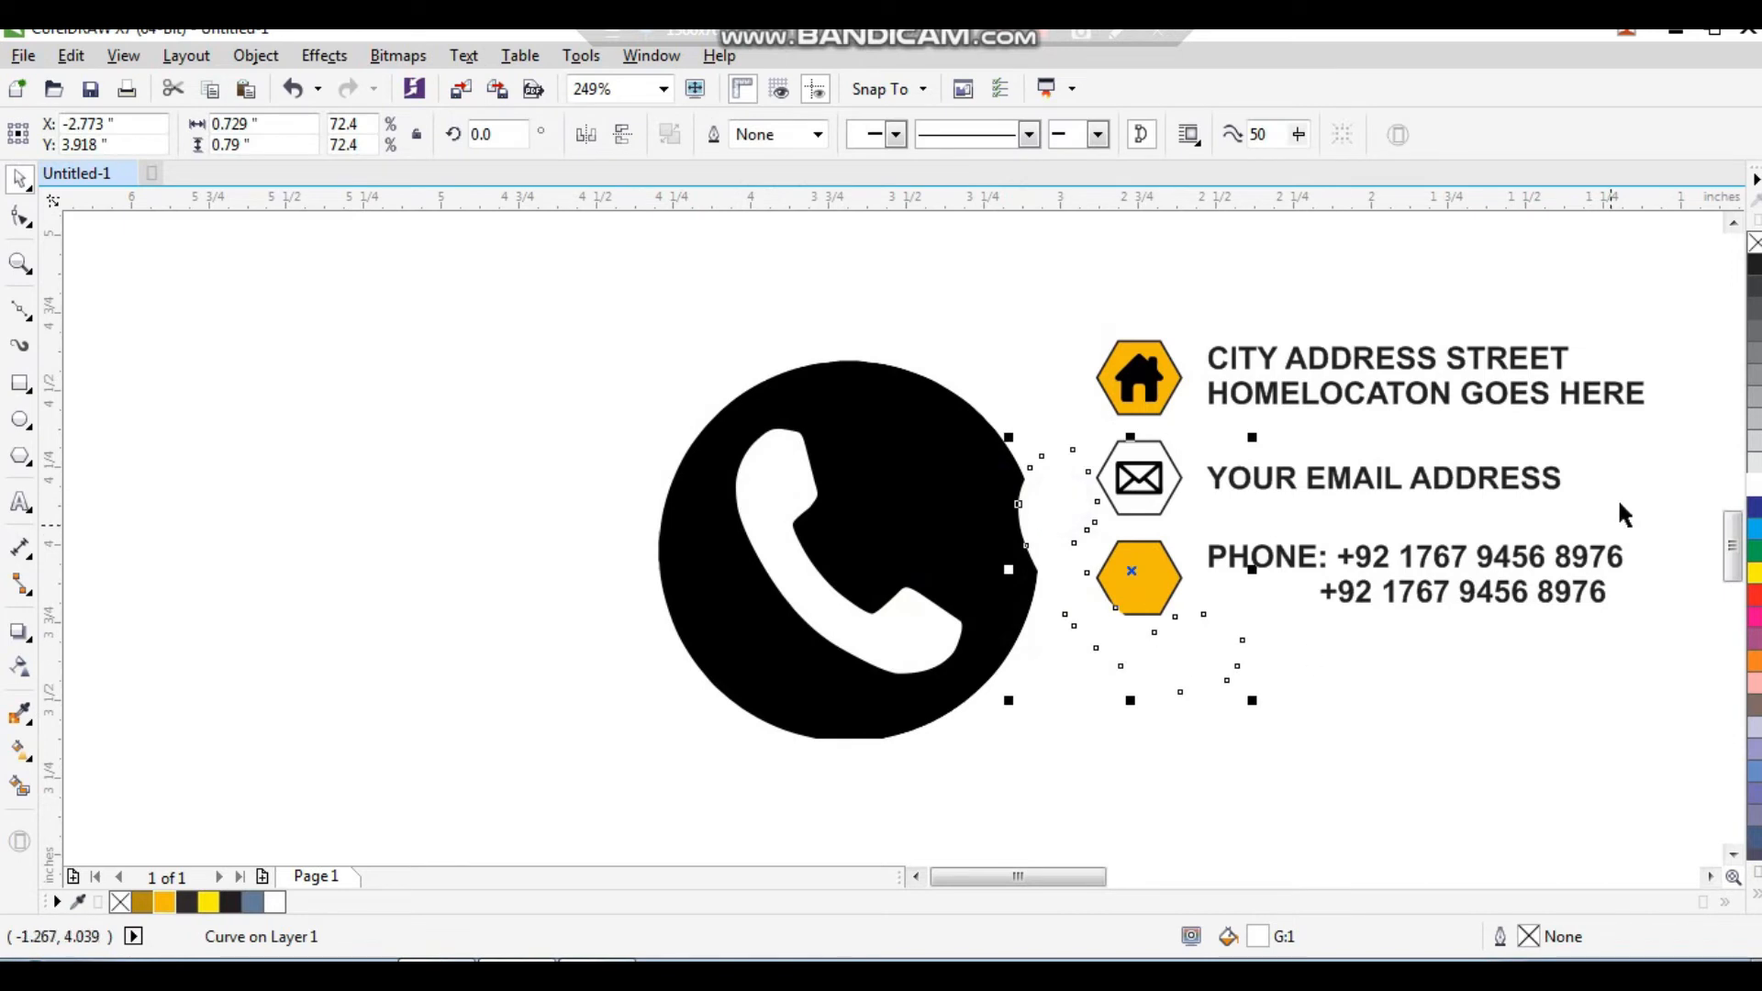
Step: Fill the handset with black, reduce it to about 0.136 x 0.147 in and fit it inside the hexagon
left_click(1753, 266)
left_click_drag(1250, 702, 1173, 573)
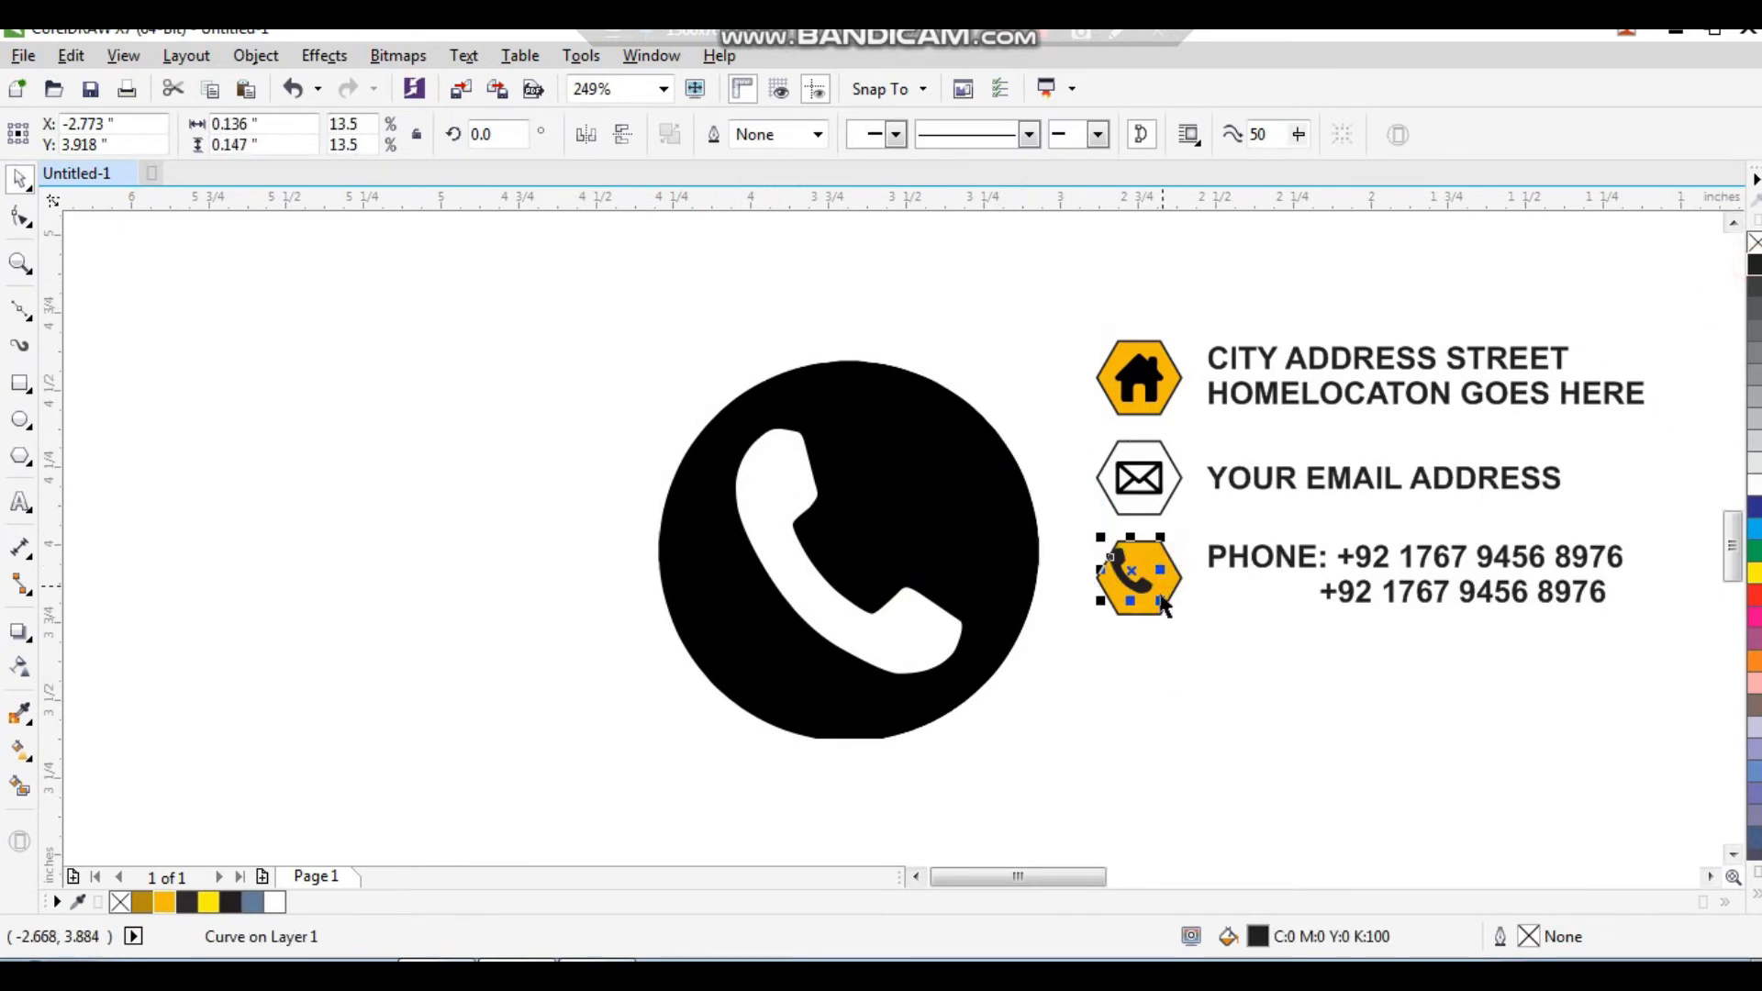
left_click(1229, 610)
Step: Delete the remaining black circle pieces and the original phone bitmap
left_click_drag(870, 601, 633, 778)
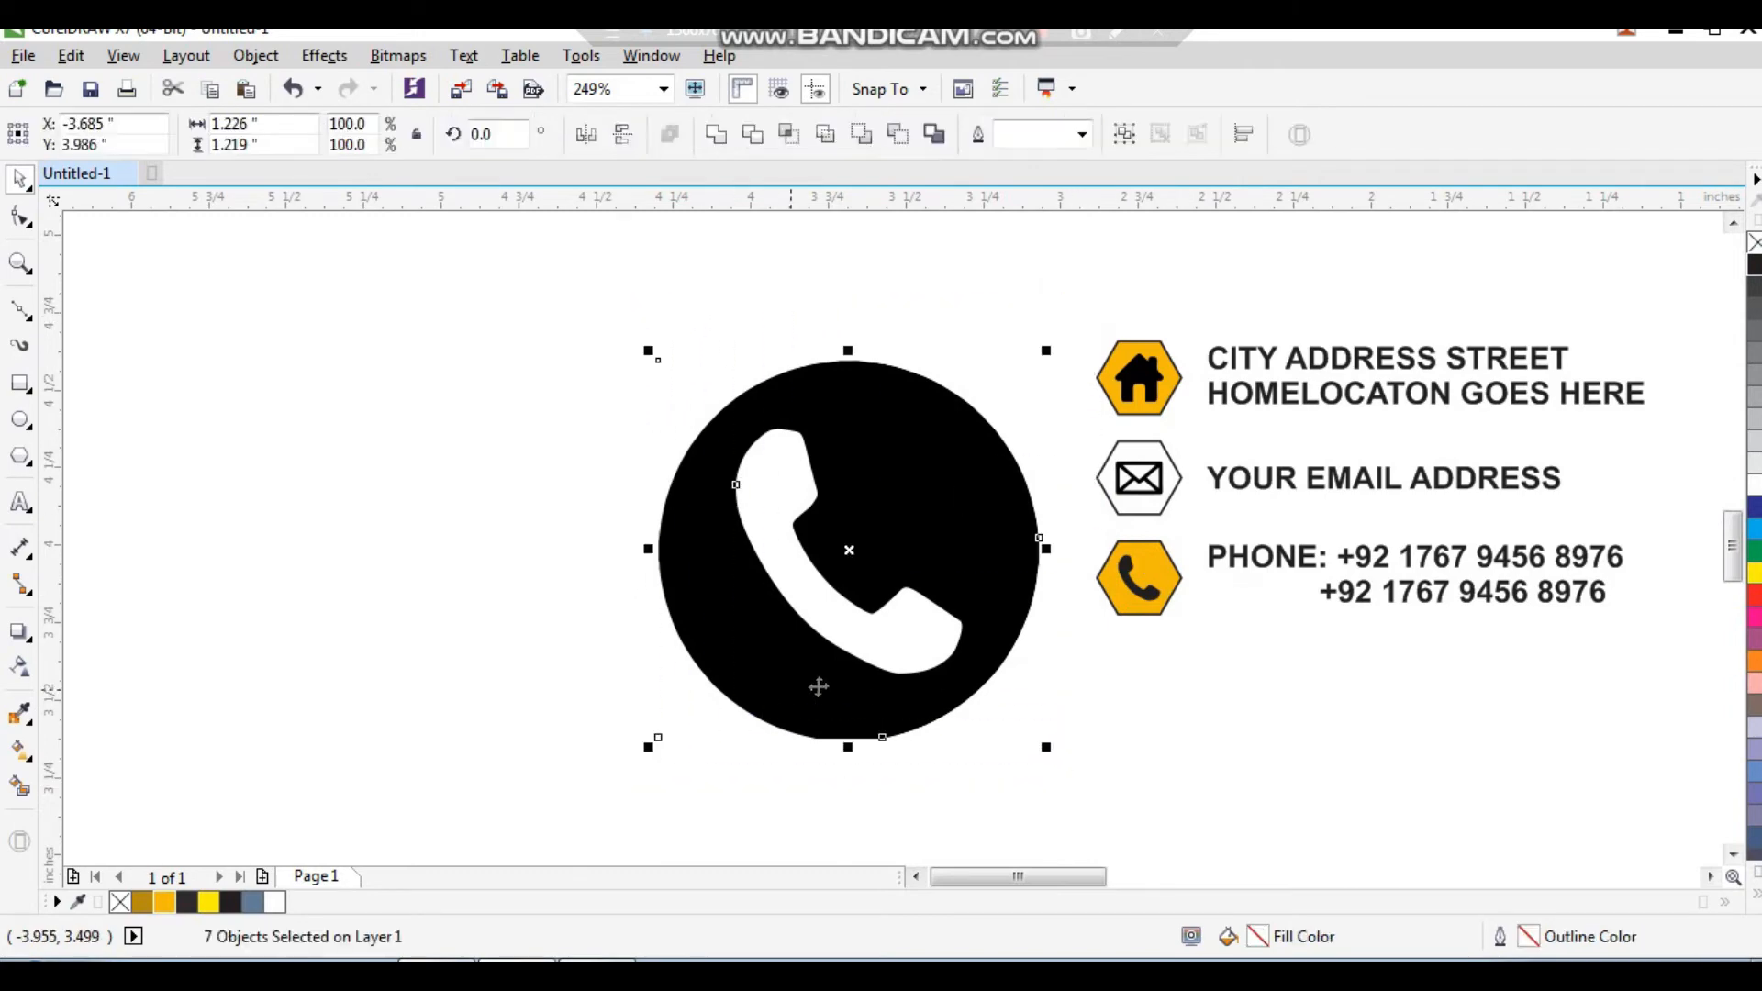
key("Delete")
left_click(1019, 770)
Step: Fill the address, email and phone text with white and group it with the three hexagon icons
scroll(982, 602, "down", 2)
key("F2")
left_click_drag(959, 464, 1183, 660)
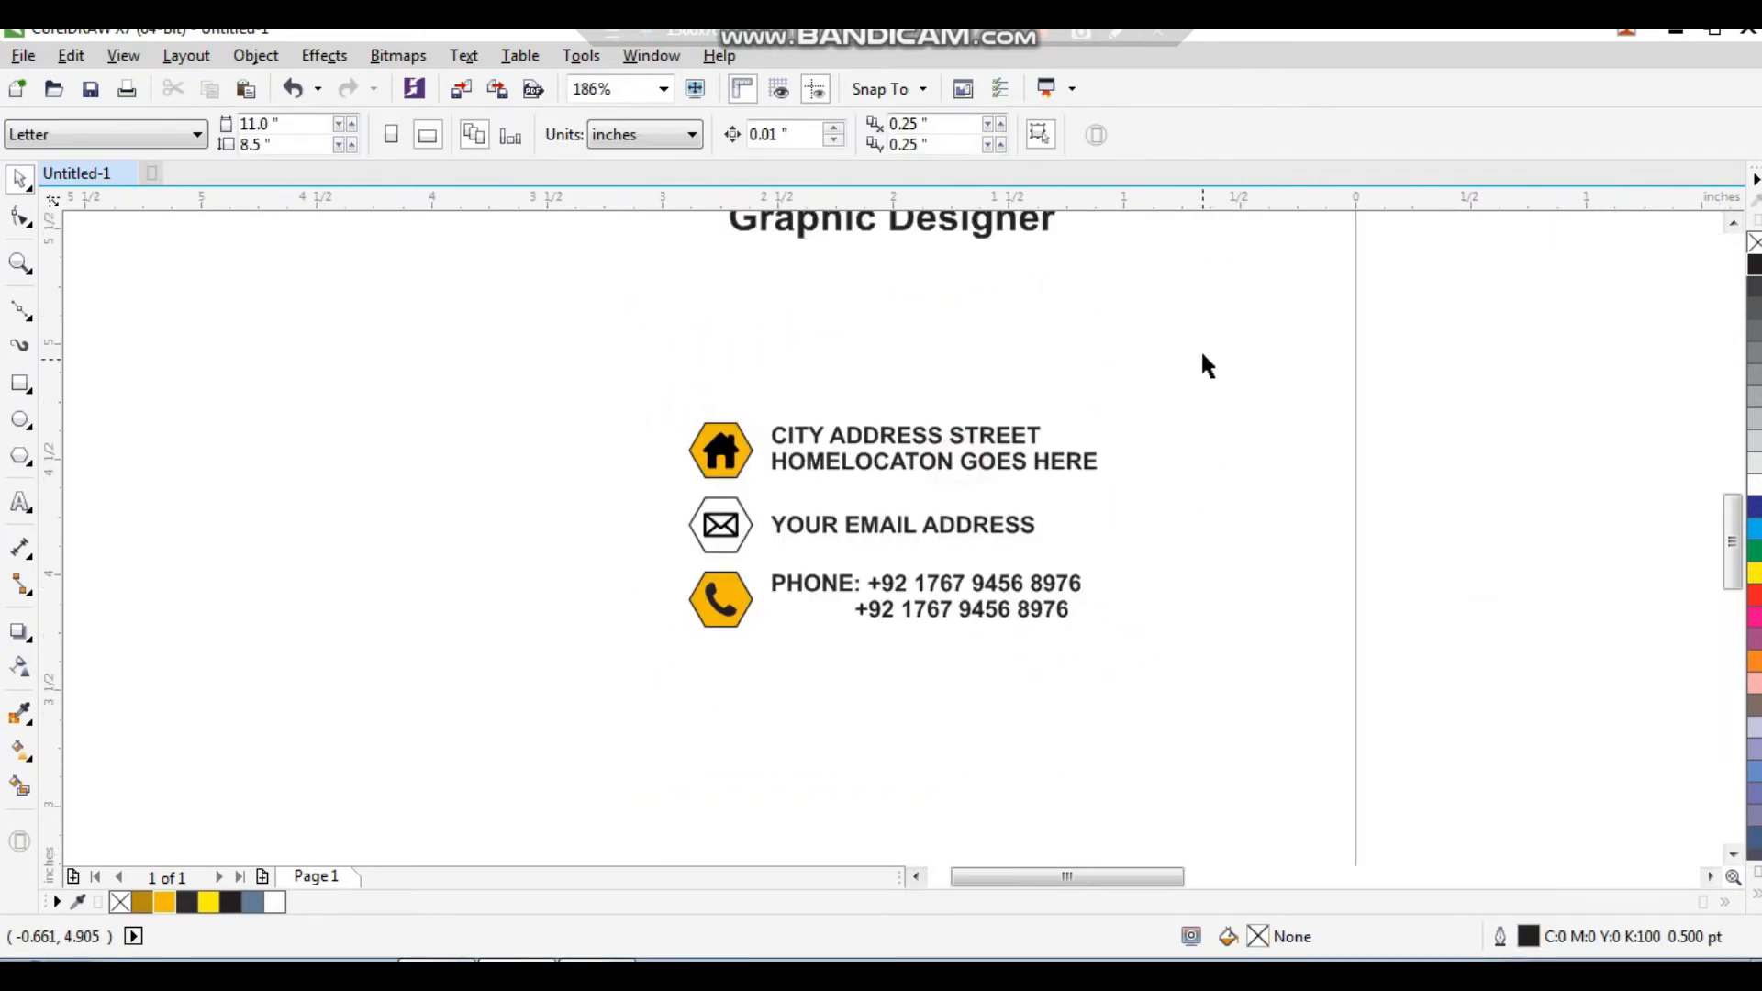
left_click_drag(1207, 335, 758, 661)
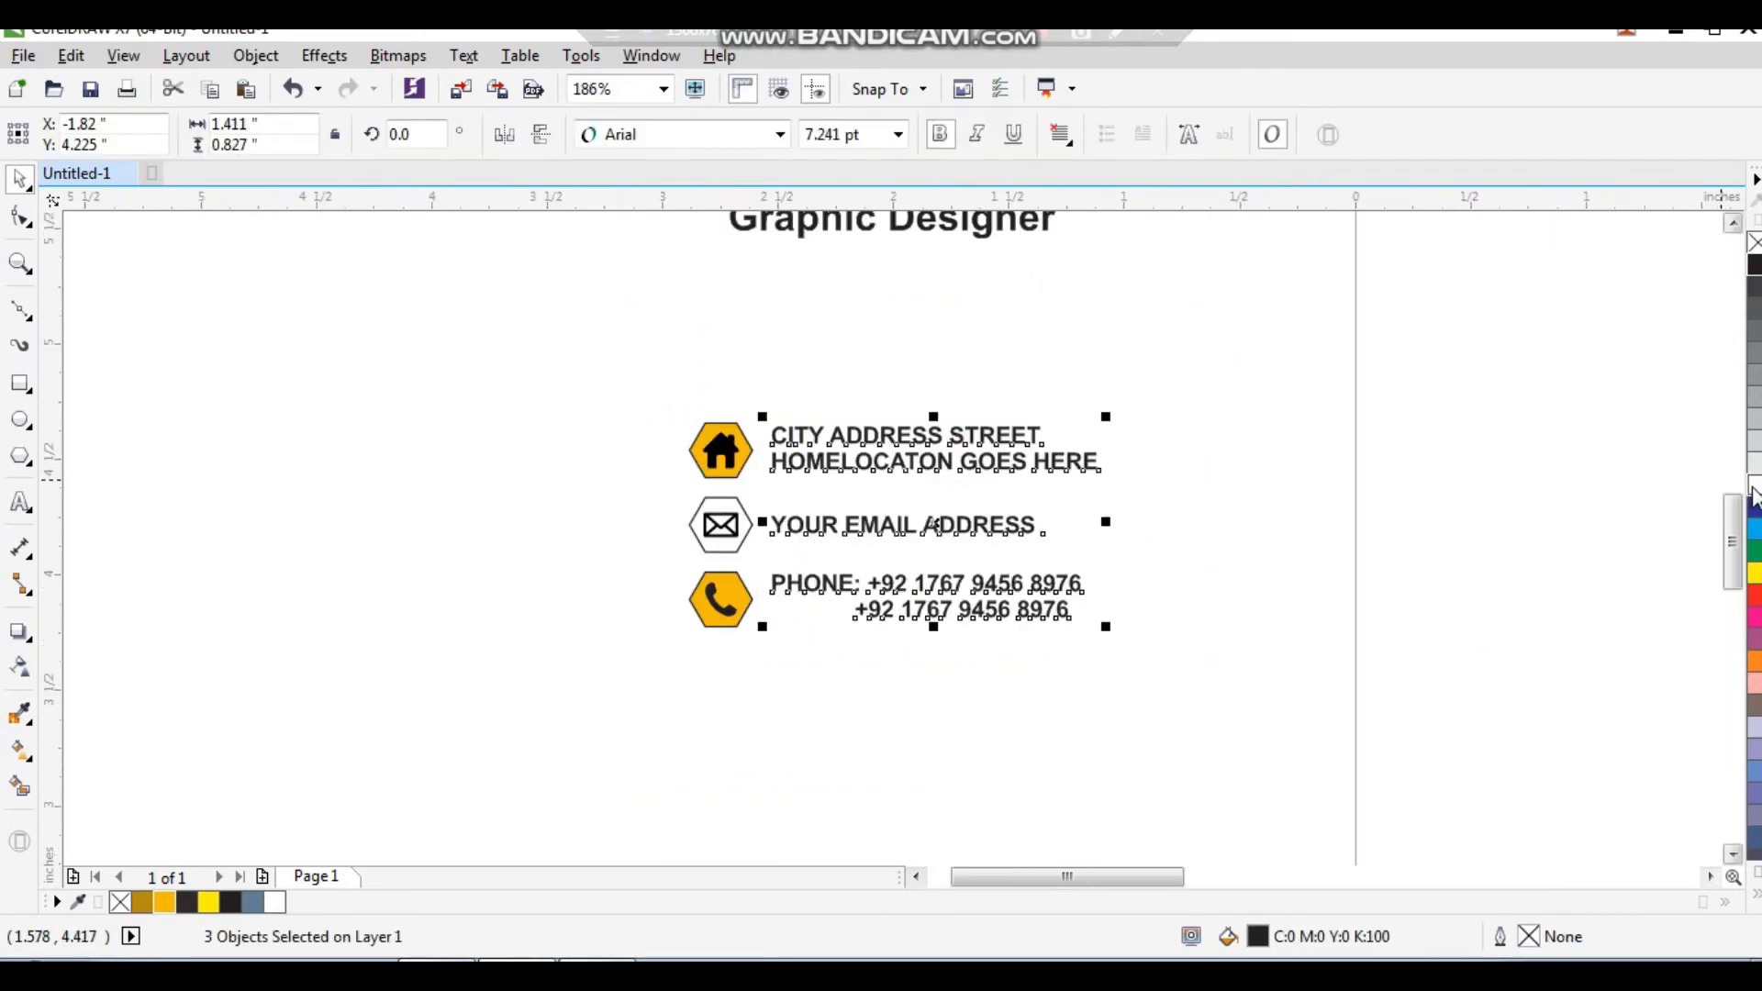
left_click_drag(1337, 332, 752, 657)
key("ctrl+g")
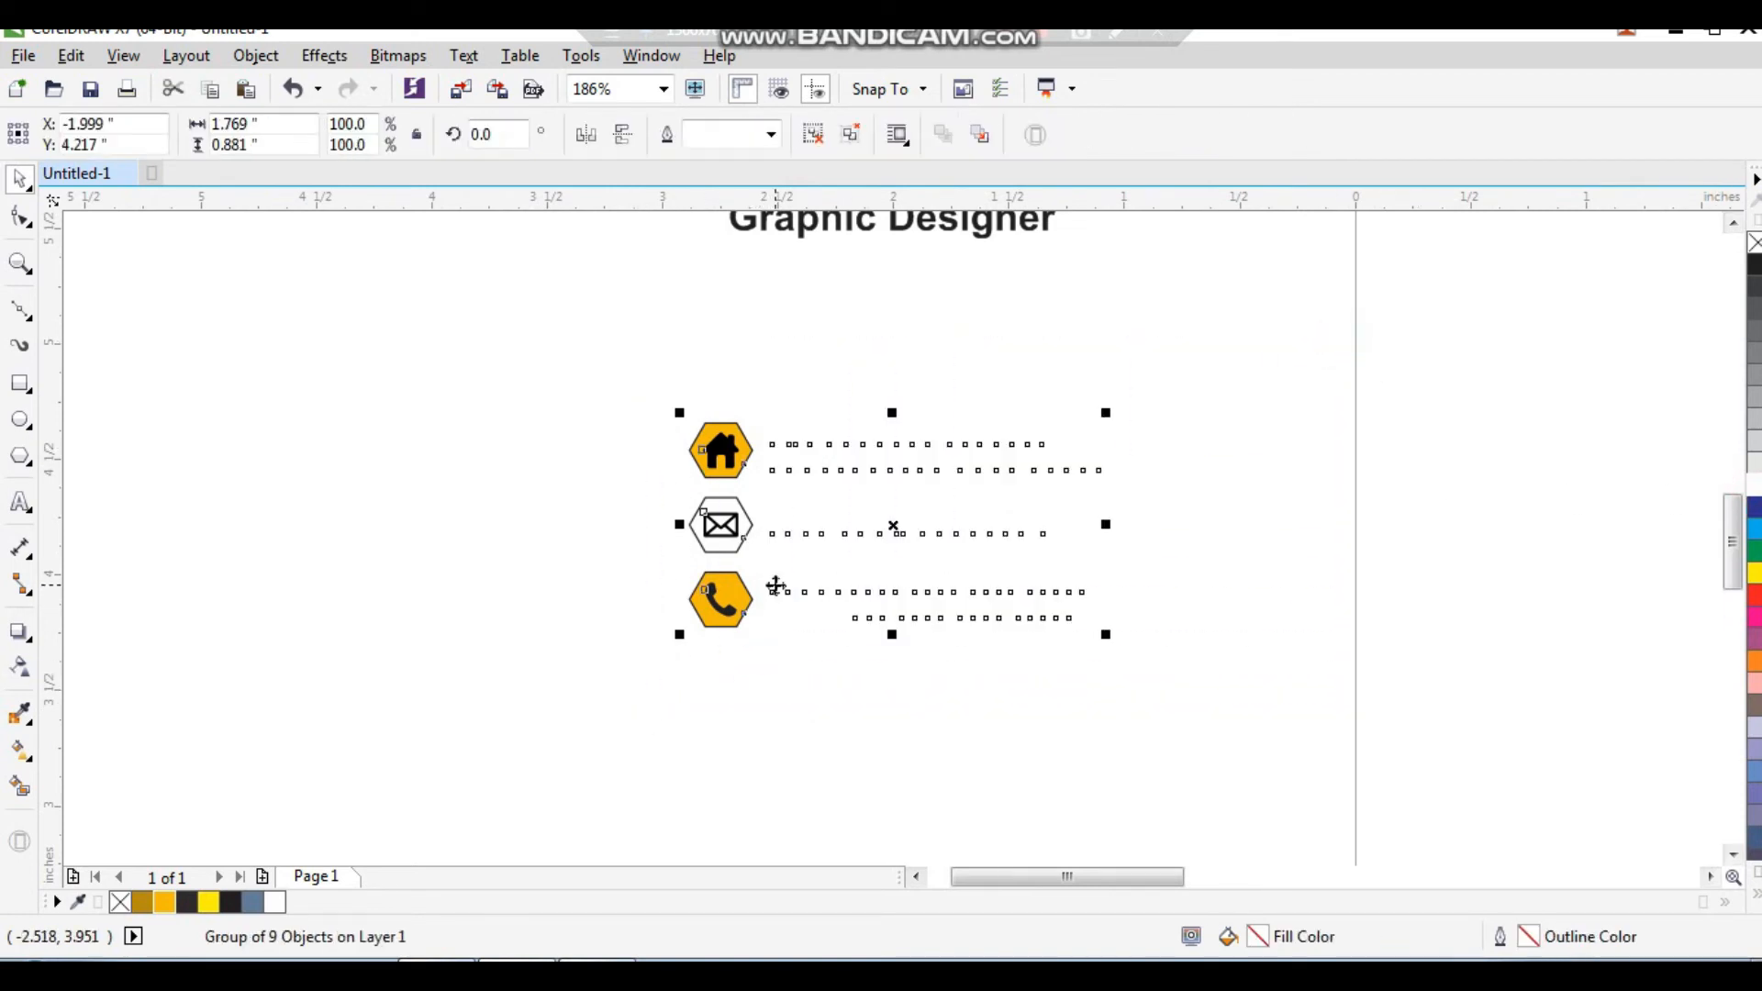
Step: Place the contact group on the card's lower black area and scale it to about 1.13 x 0.563 in
scroll(776, 585, "down", 2)
left_click(920, 590)
left_click_drag(762, 567, 1079, 679)
scroll(1191, 732, "up", 2)
left_click_drag(1179, 657, 1156, 555)
left_click(800, 501)
scroll(1147, 587, "up", 1)
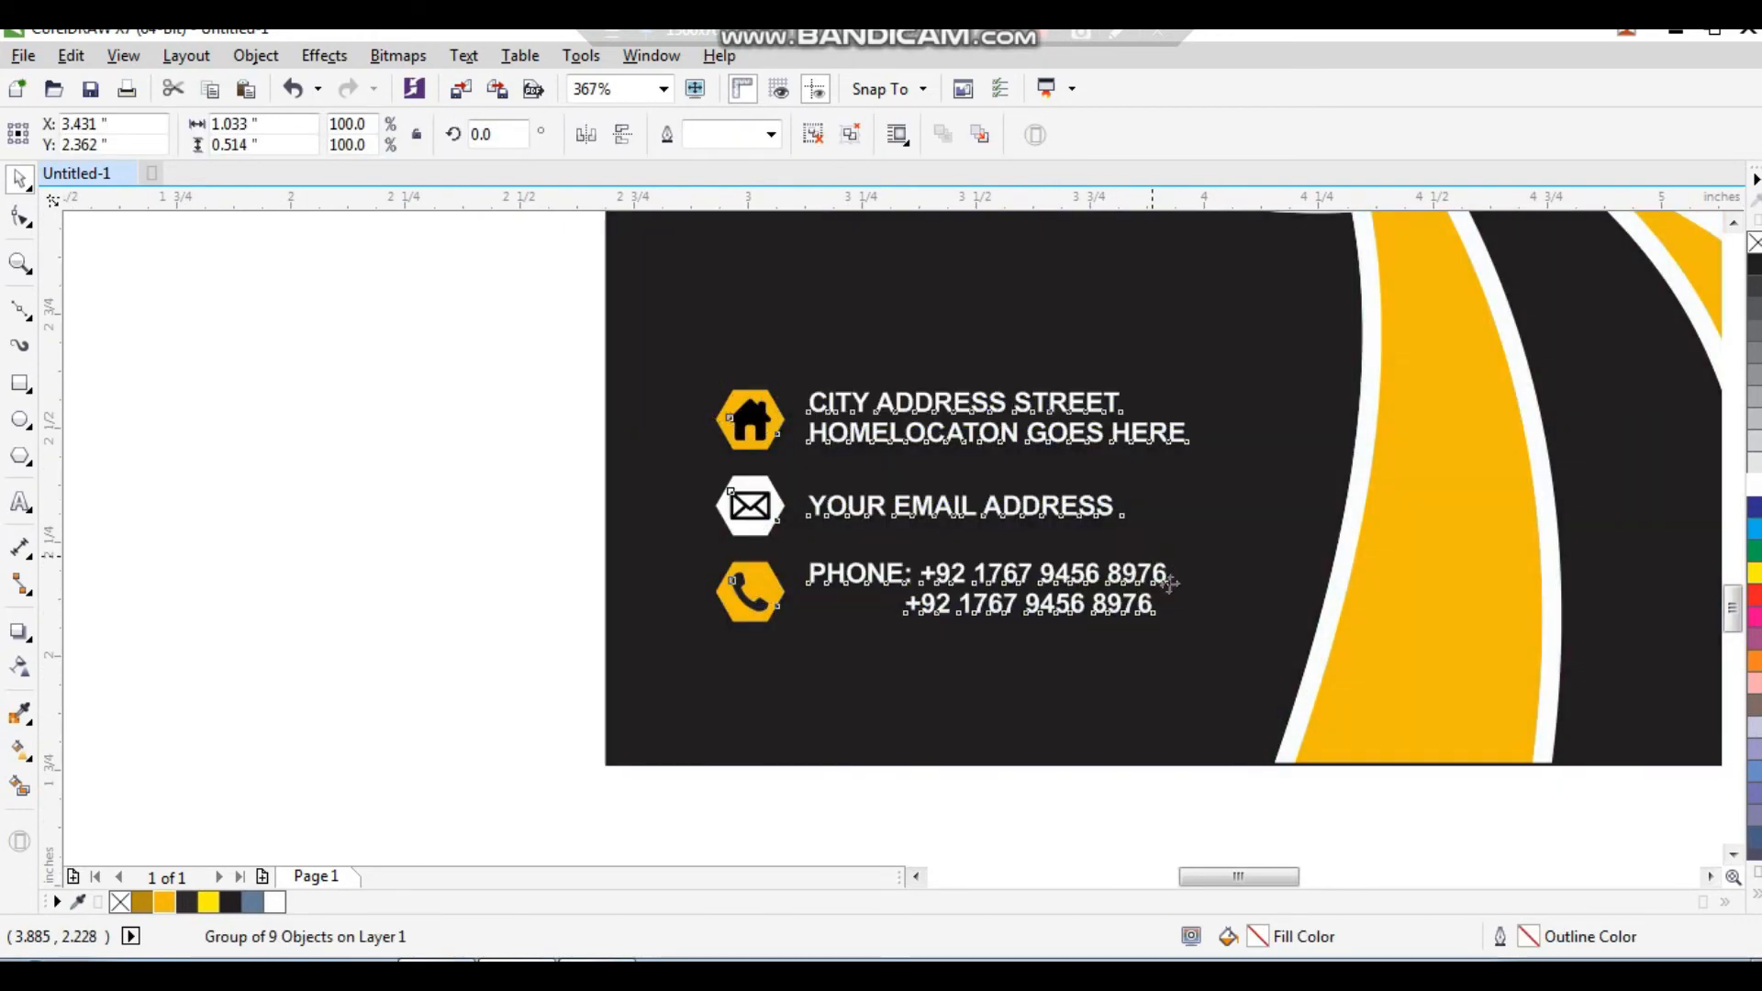
left_click_drag(1192, 614, 1233, 639)
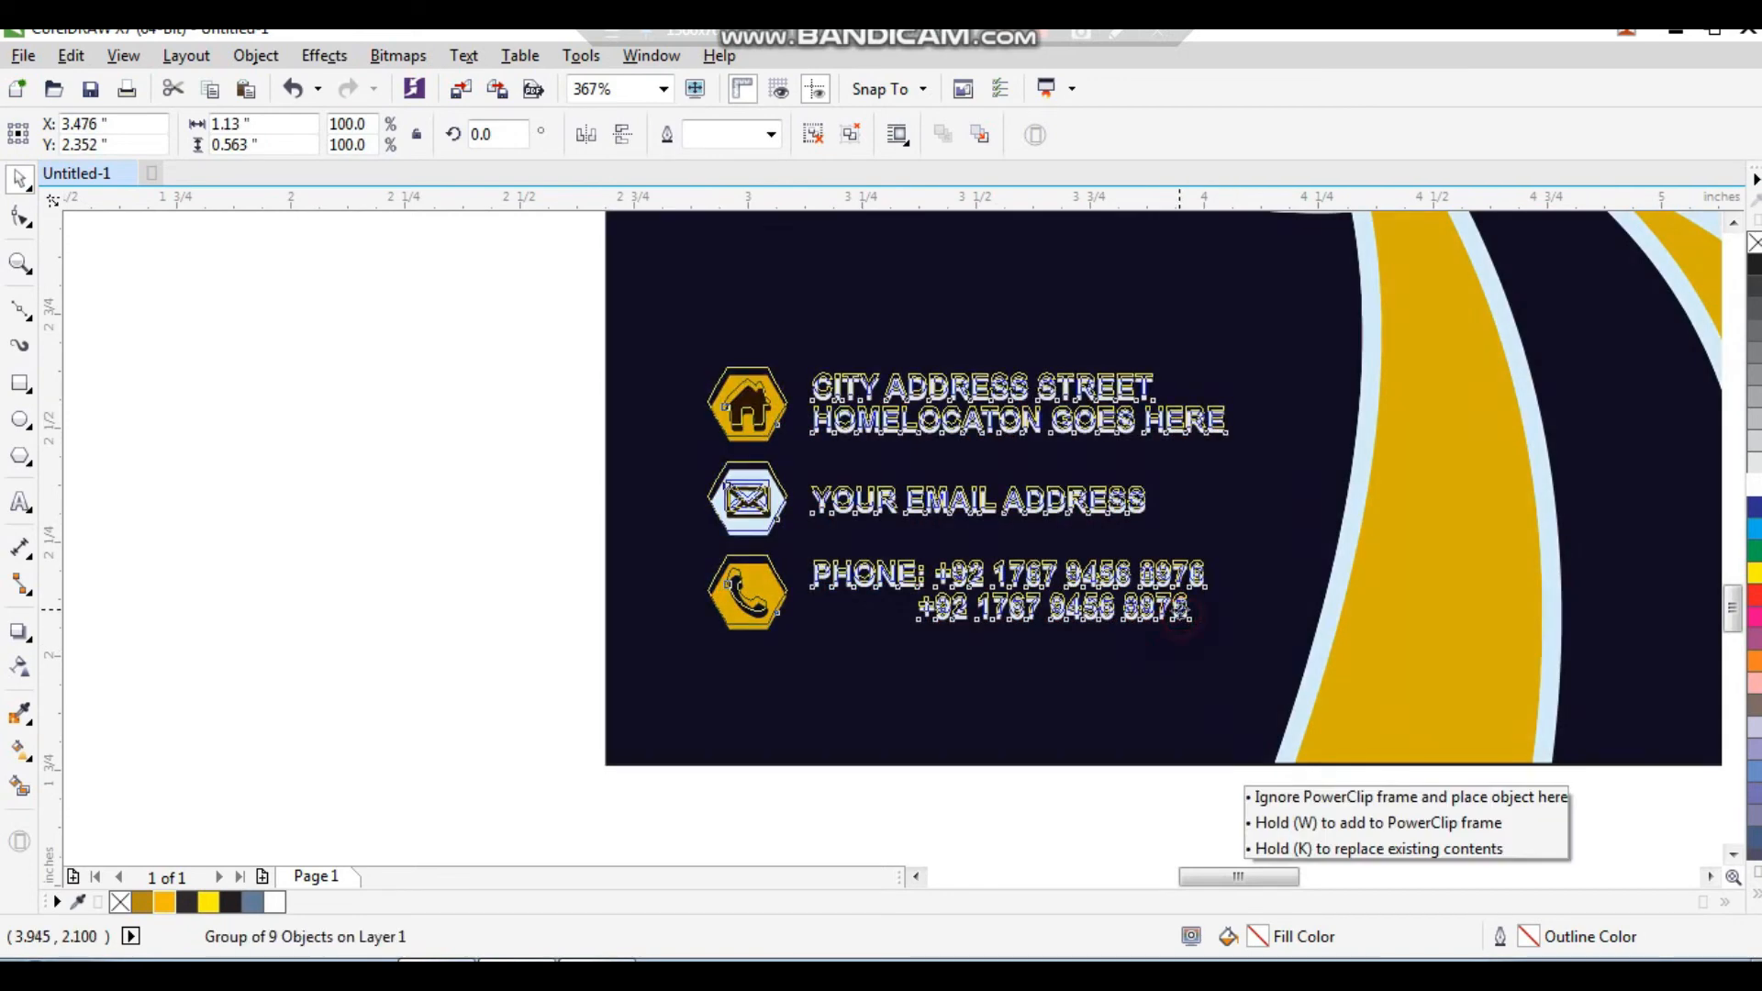
scroll(1009, 641, "down", 1)
left_click(916, 707)
Step: Add the text "Media" in 24 pt Arial on the black area above the contact details
scroll(843, 678, "down", 1)
left_click_drag(707, 382, 1187, 709)
left_click_drag(512, 619, 1043, 339)
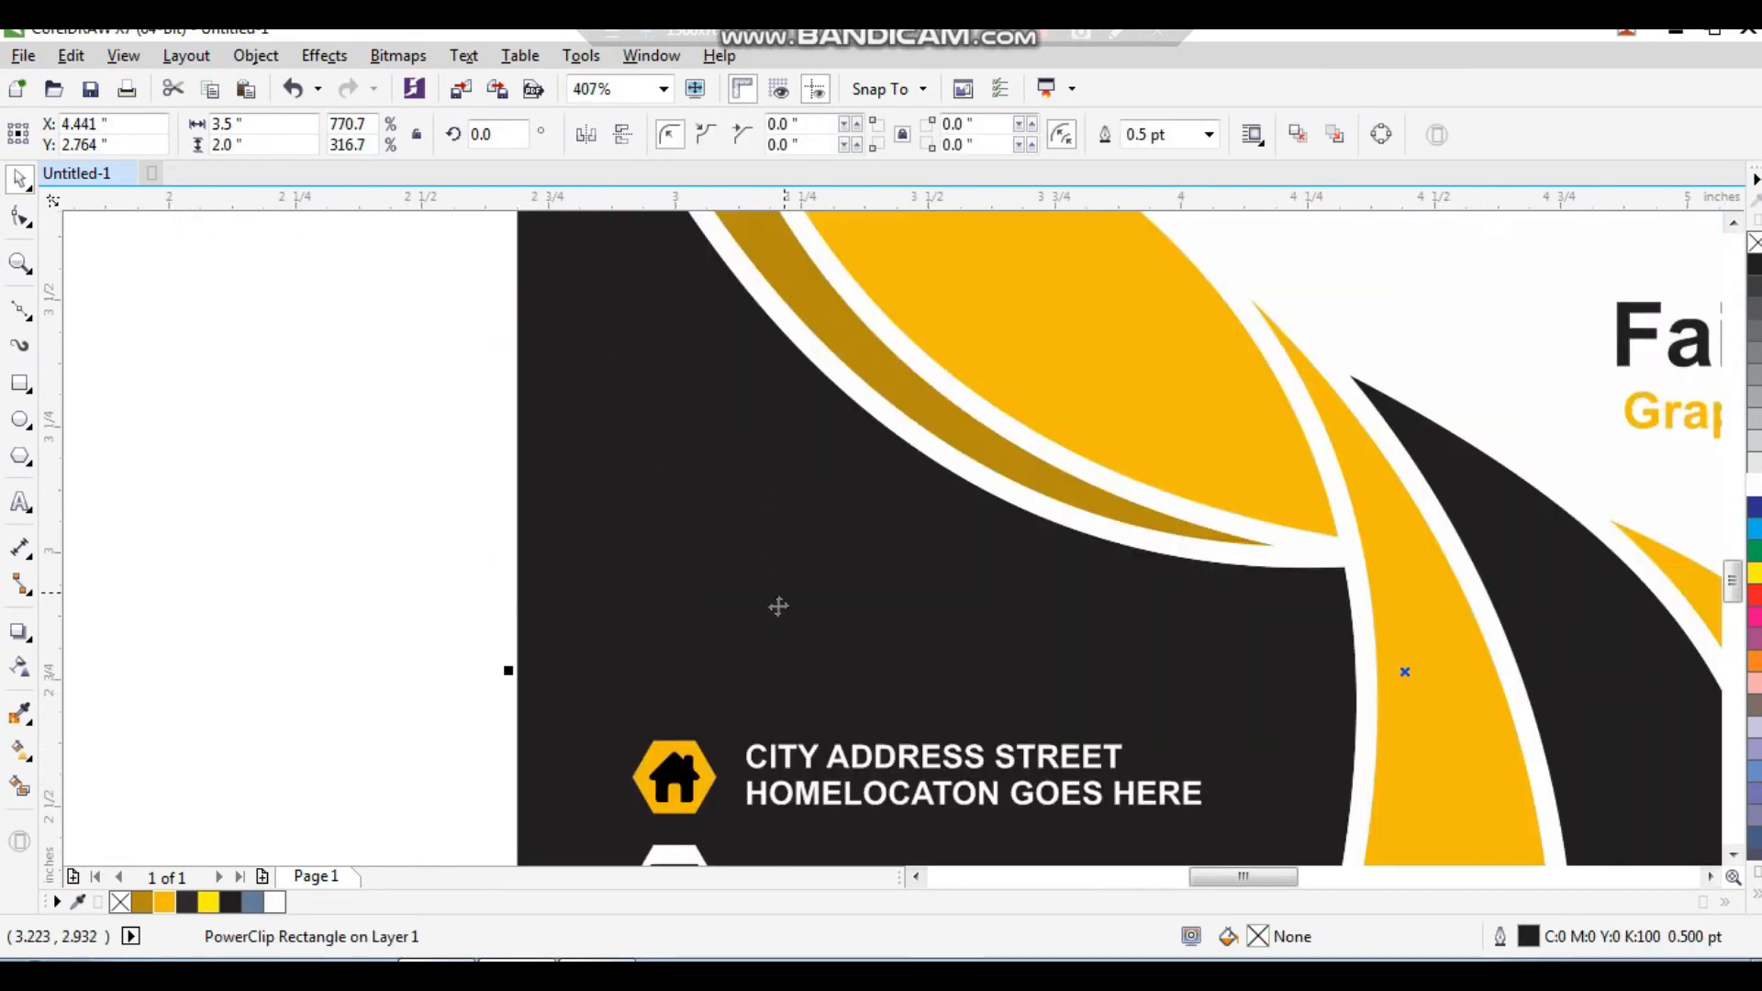
key("F9")
left_click(692, 593)
key("F8")
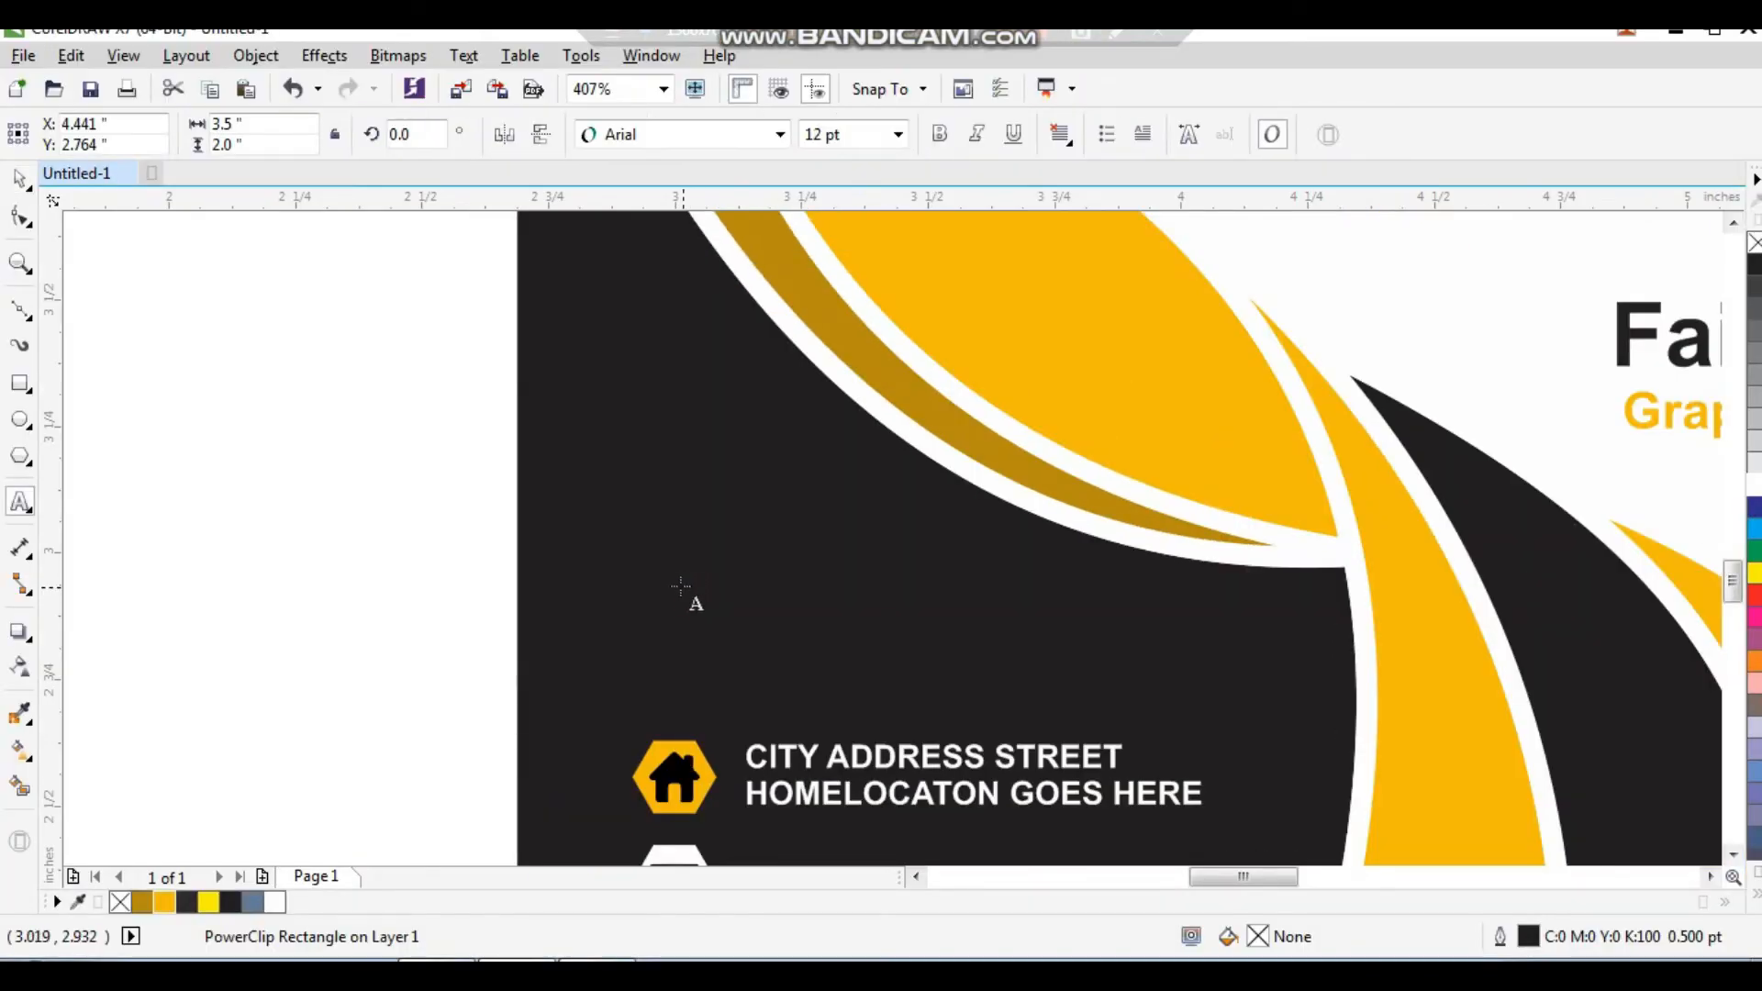
left_click(689, 597)
type("M")
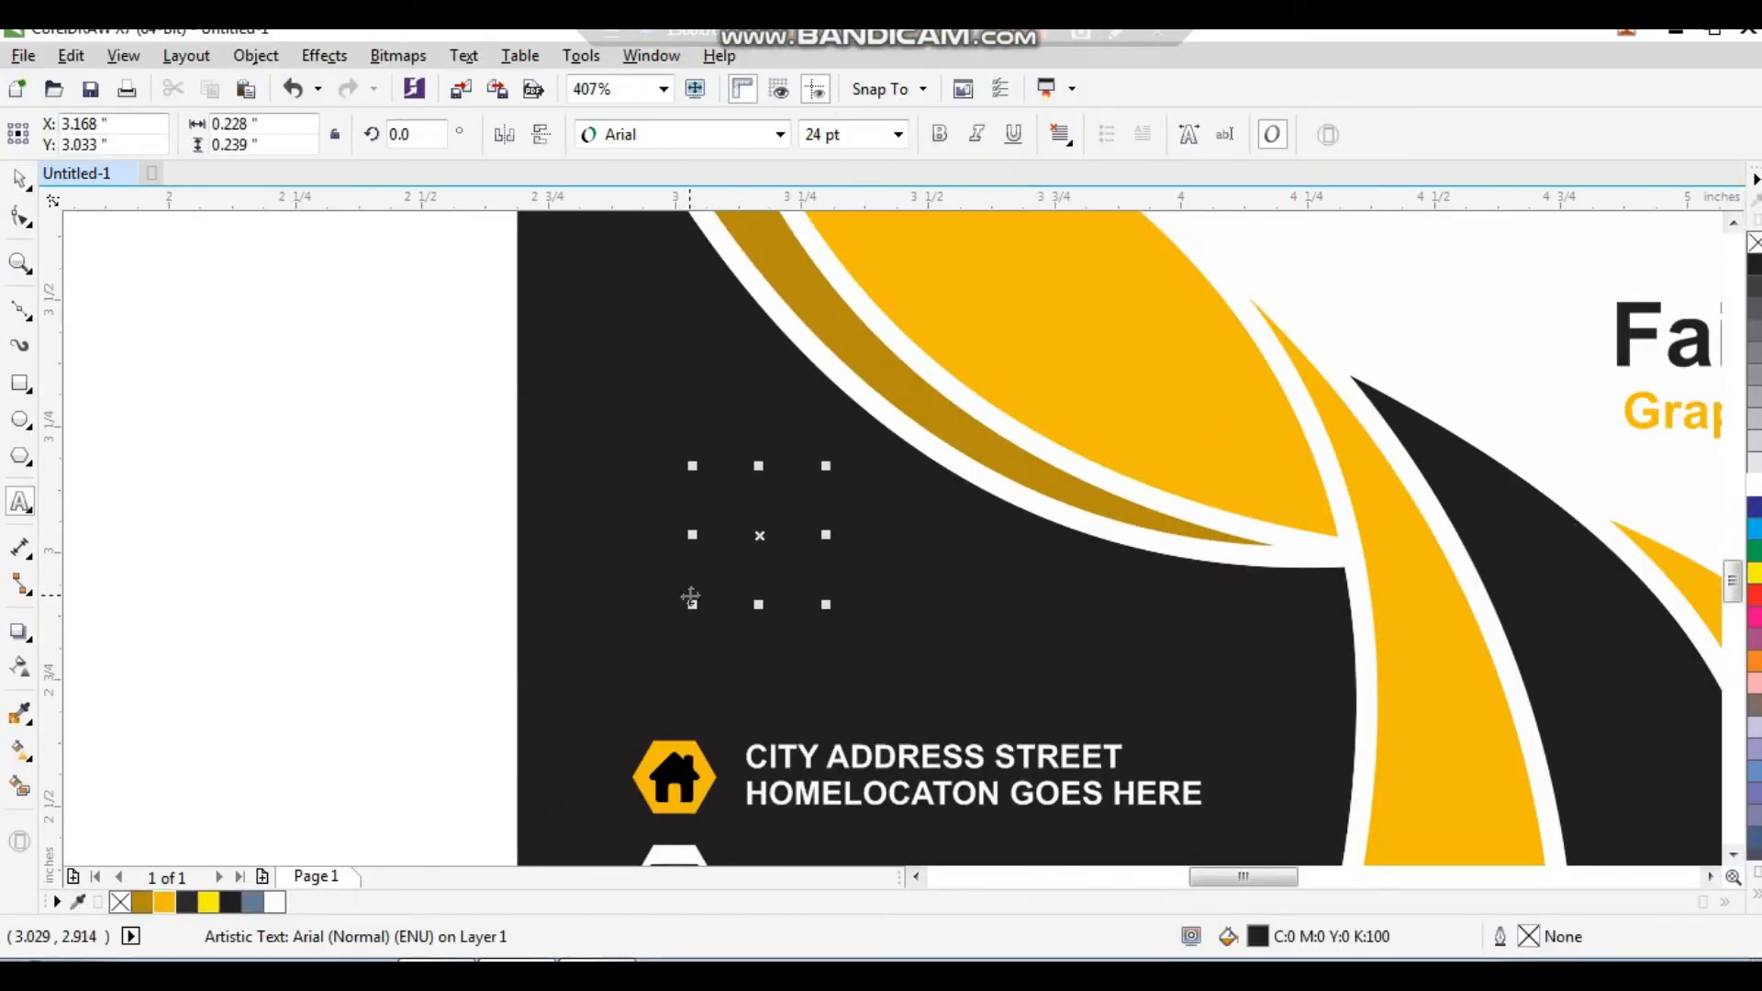
type("edia")
key("ctrl+space")
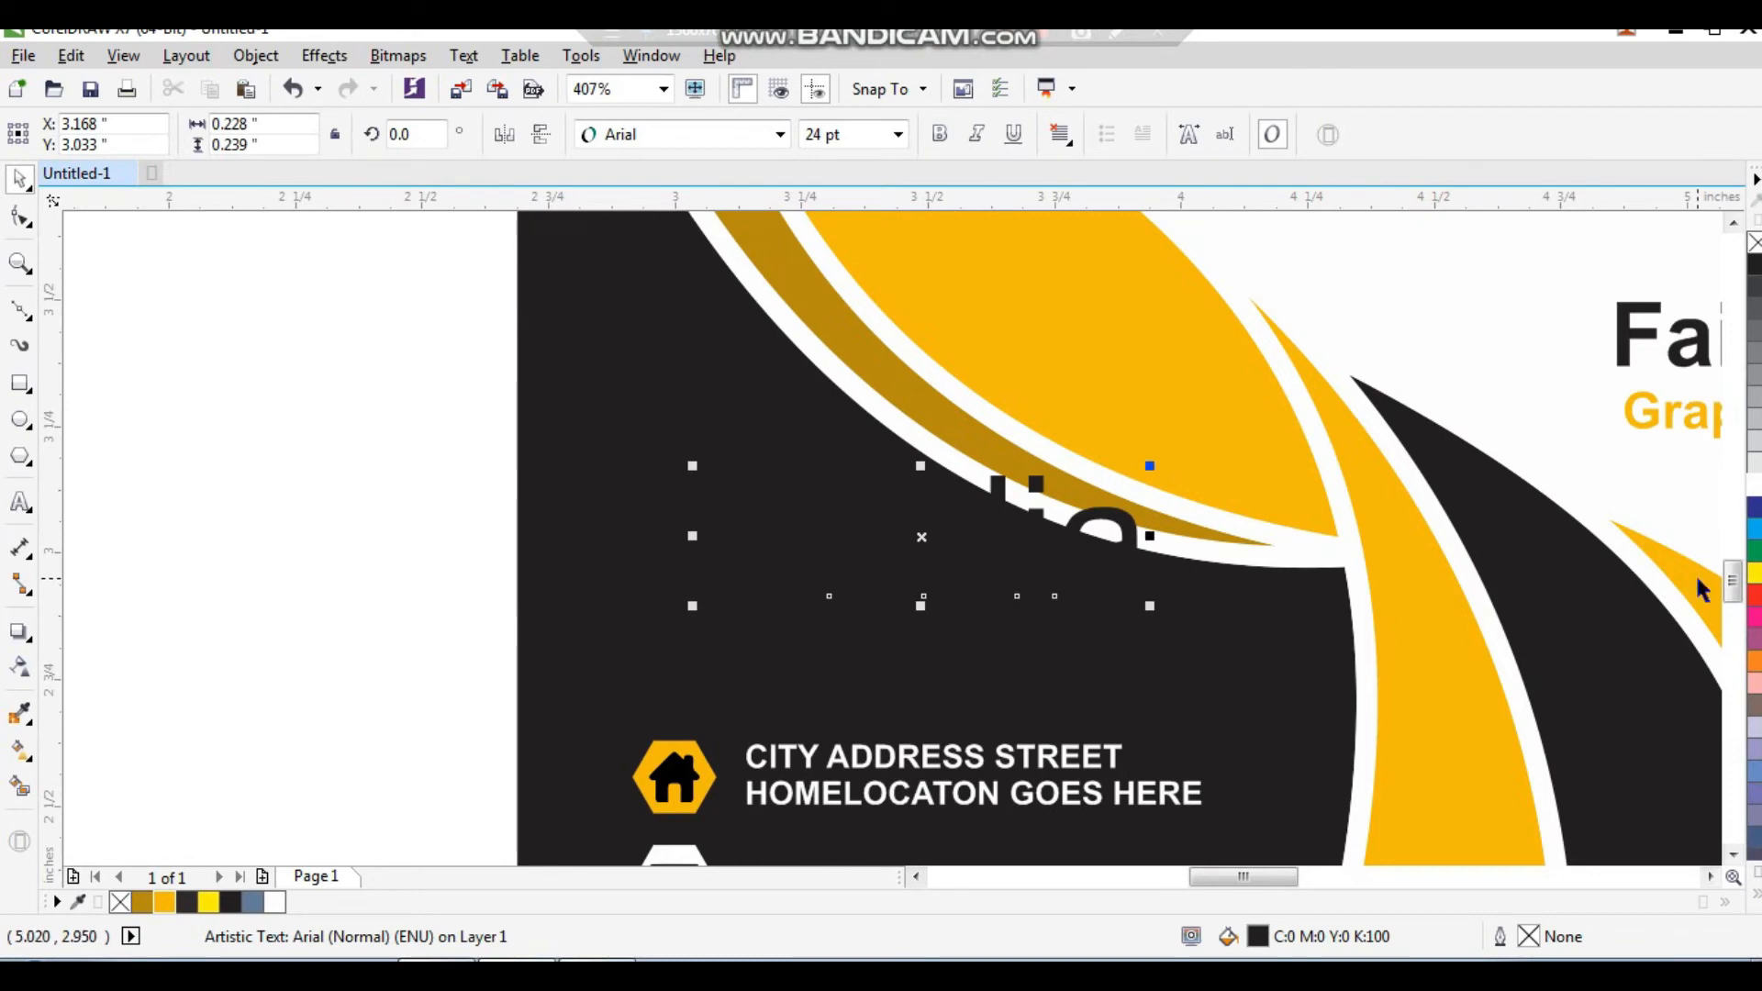
Step: Fill the "Media" text with yellow and reduce it to about 16.3 pt
left_click(1753, 574)
left_click_drag(1152, 613, 918, 588)
scroll(917, 587, "down", 2)
scroll(831, 613, "up", 3)
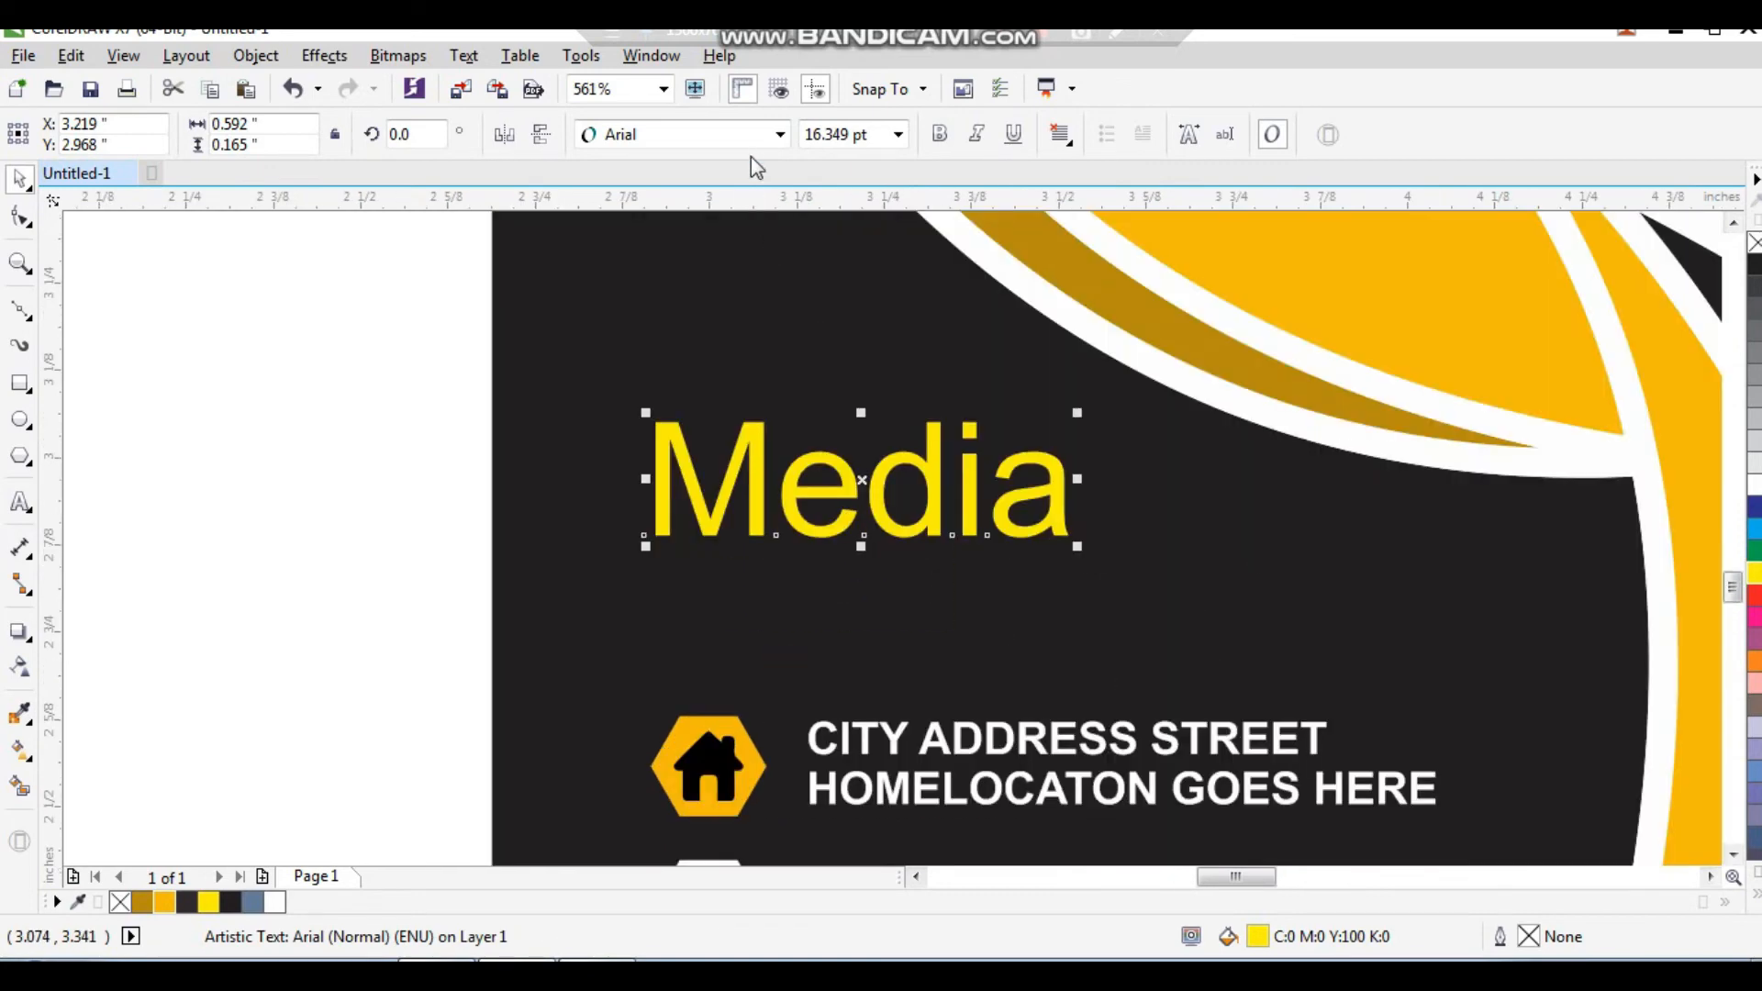
Step: Change the "Media" font to DFMincho-UB and enlarge the text to about 18.4 pt
left_click(780, 134)
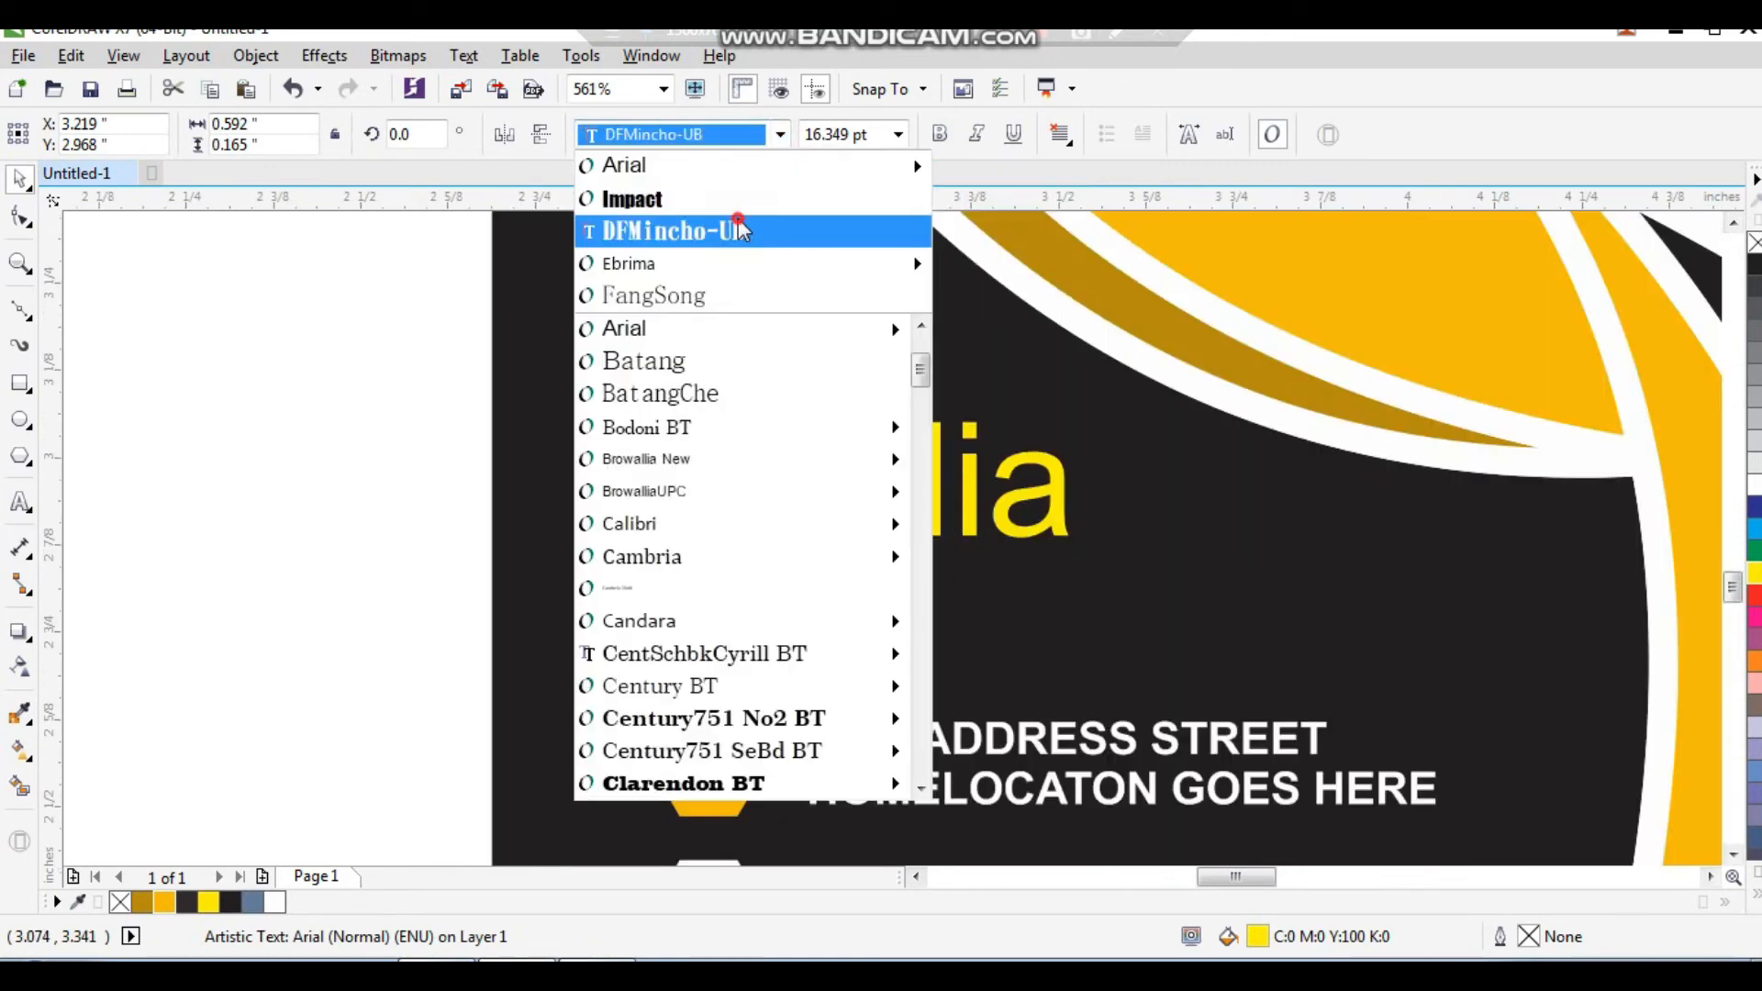
left_click(797, 230)
left_click_drag(1046, 404, 1092, 387)
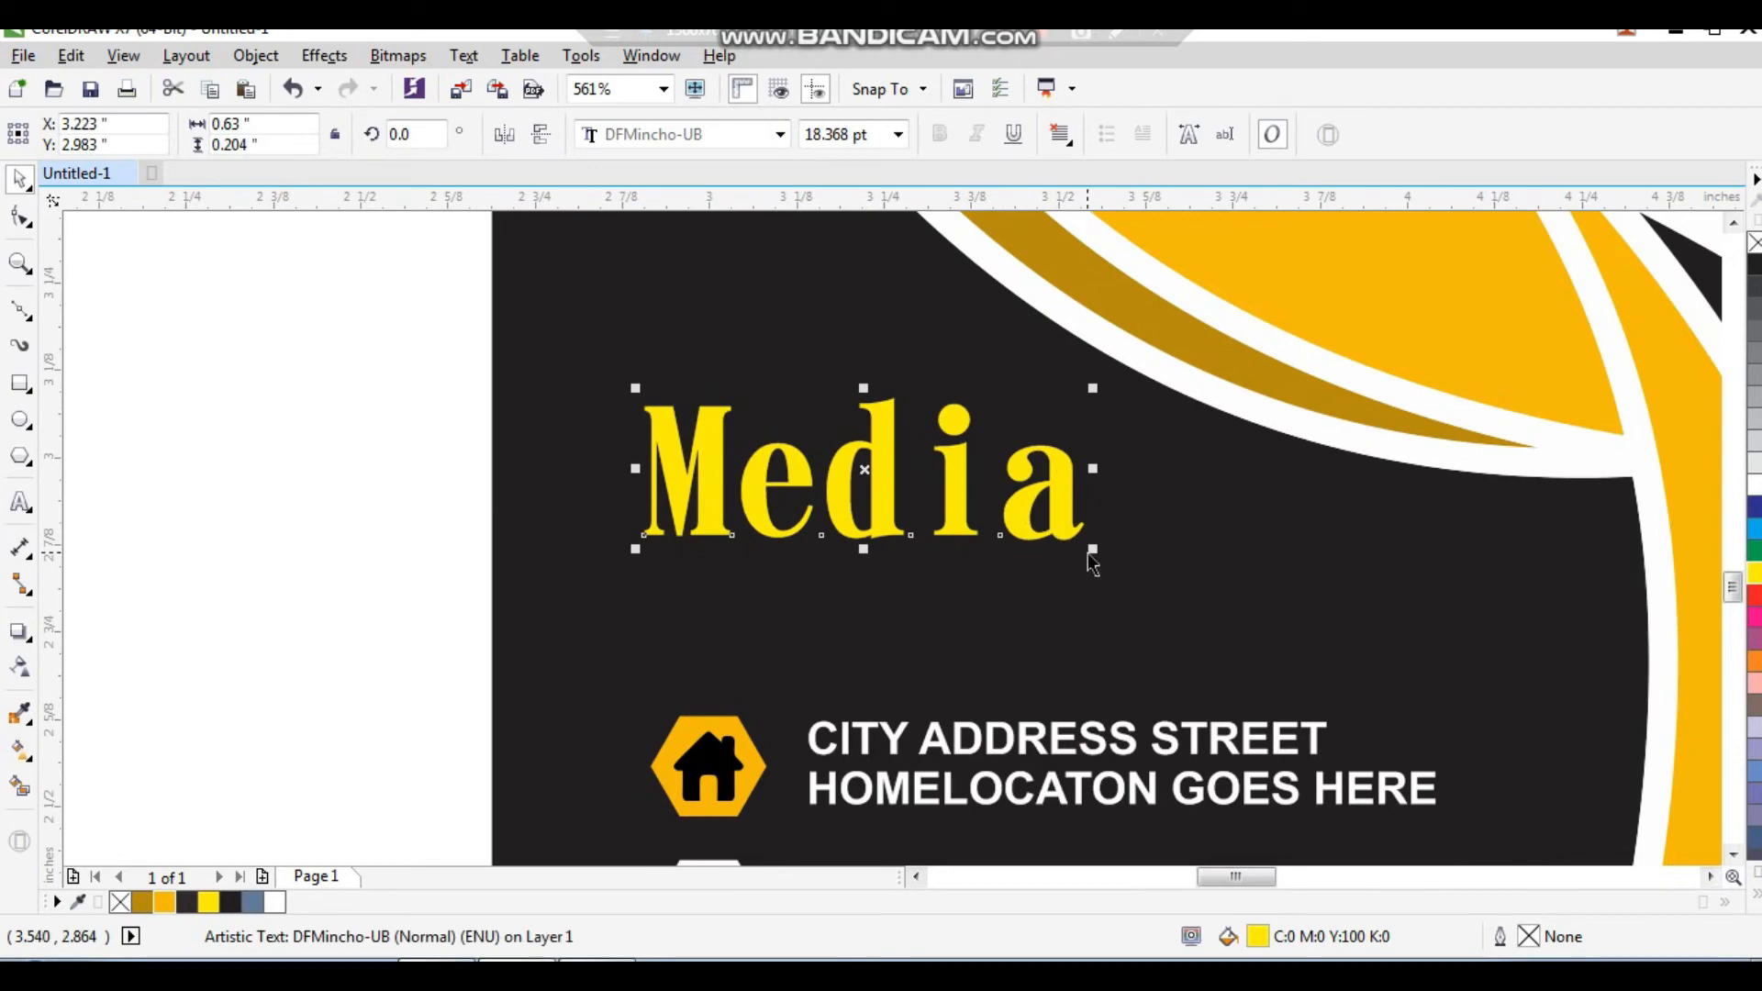
Step: Duplicate the "Media" text directly below the original at a smaller size of about 11.4 pt
left_click(1101, 553)
left_click(1069, 523)
left_click_drag(1093, 549, 918, 636)
right_click(926, 494)
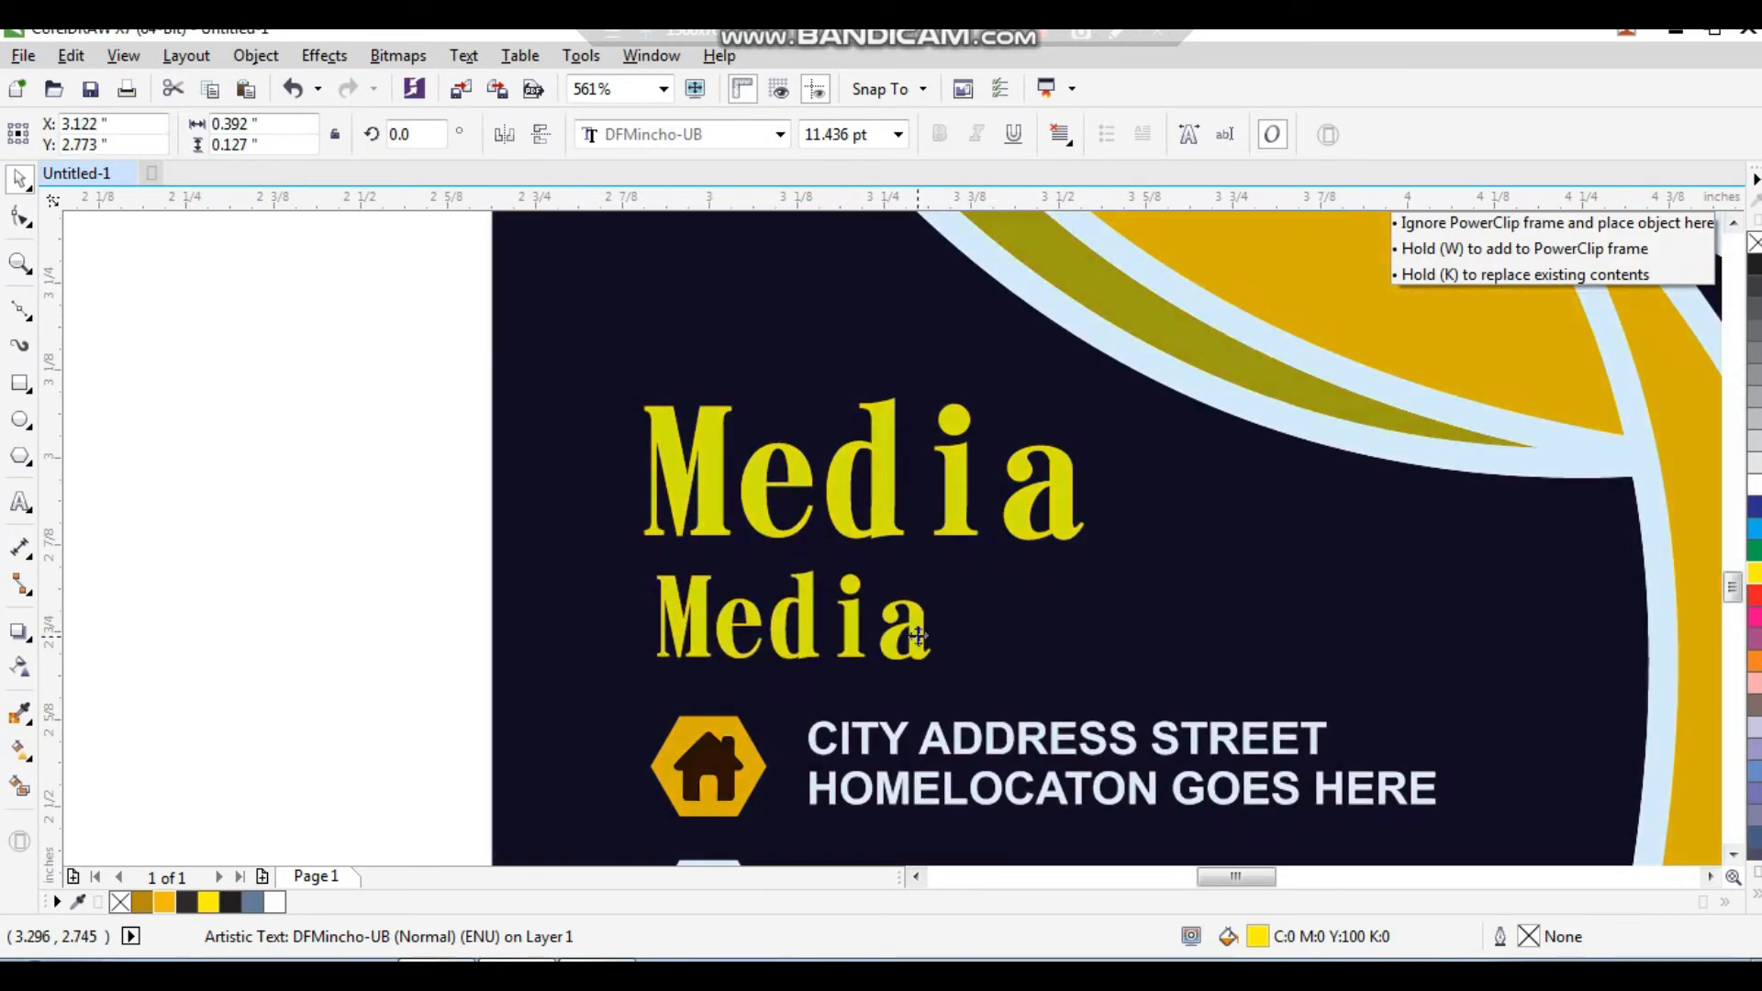
scroll(802, 486, "down", 2)
key("F2")
left_click_drag(679, 325, 1125, 676)
key("F7")
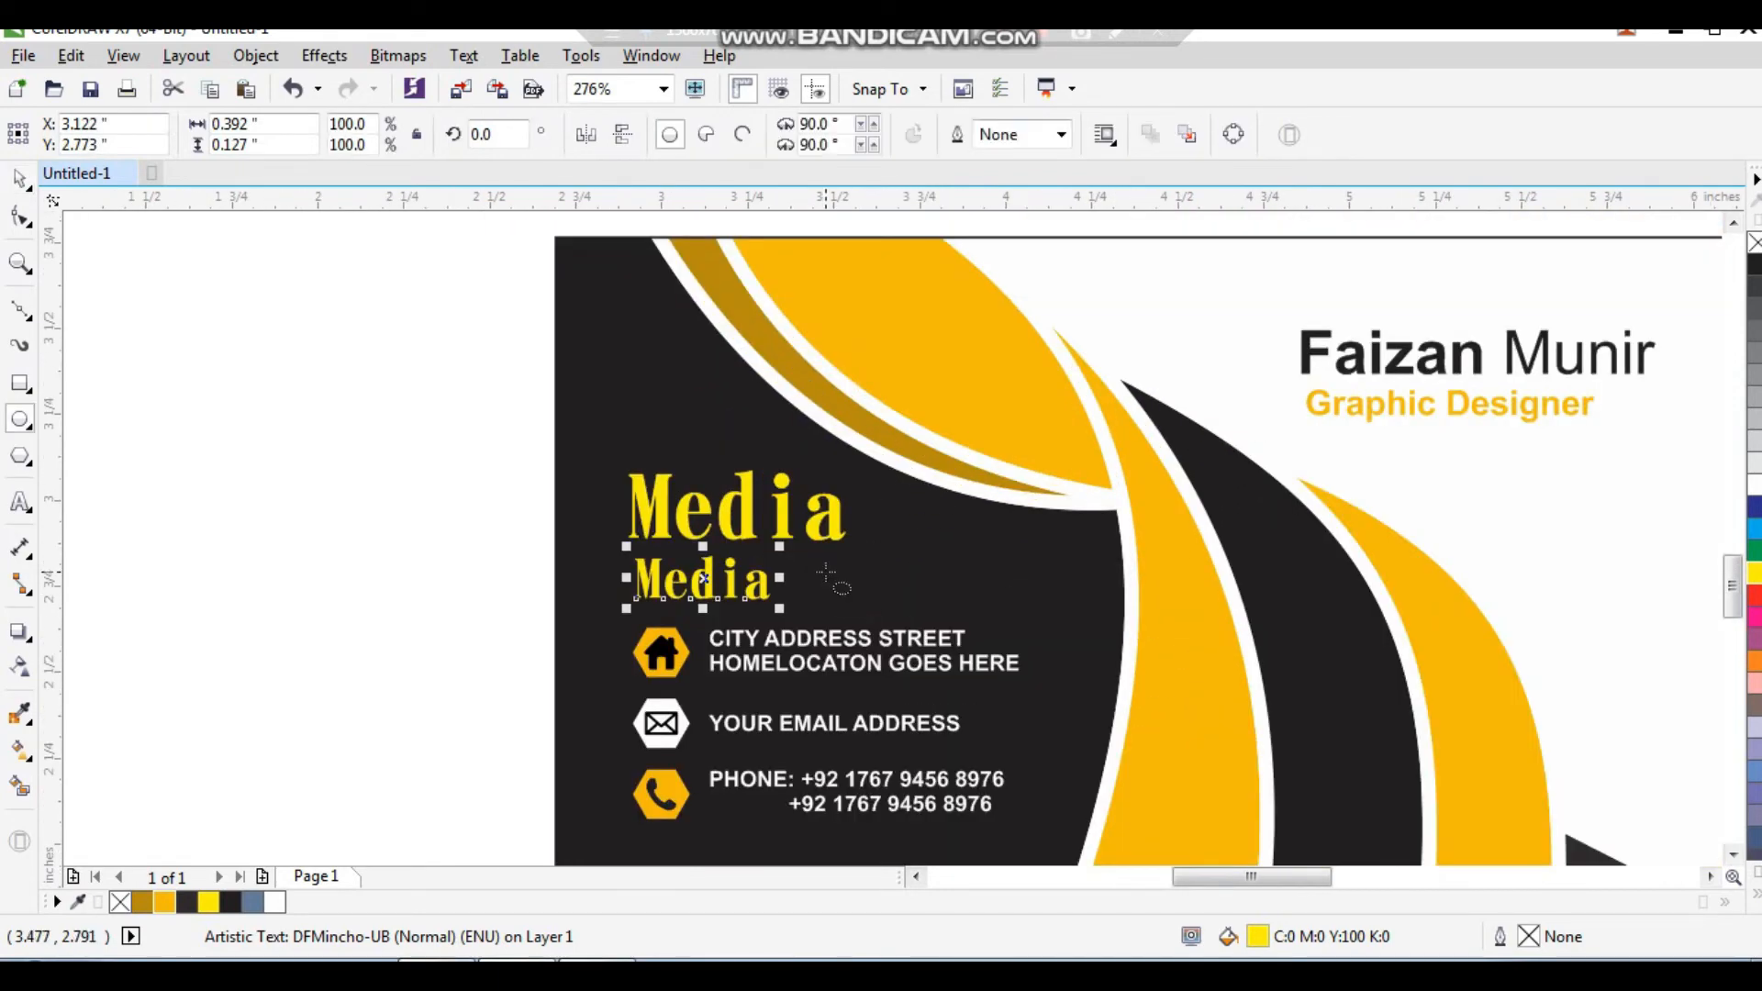
key("space")
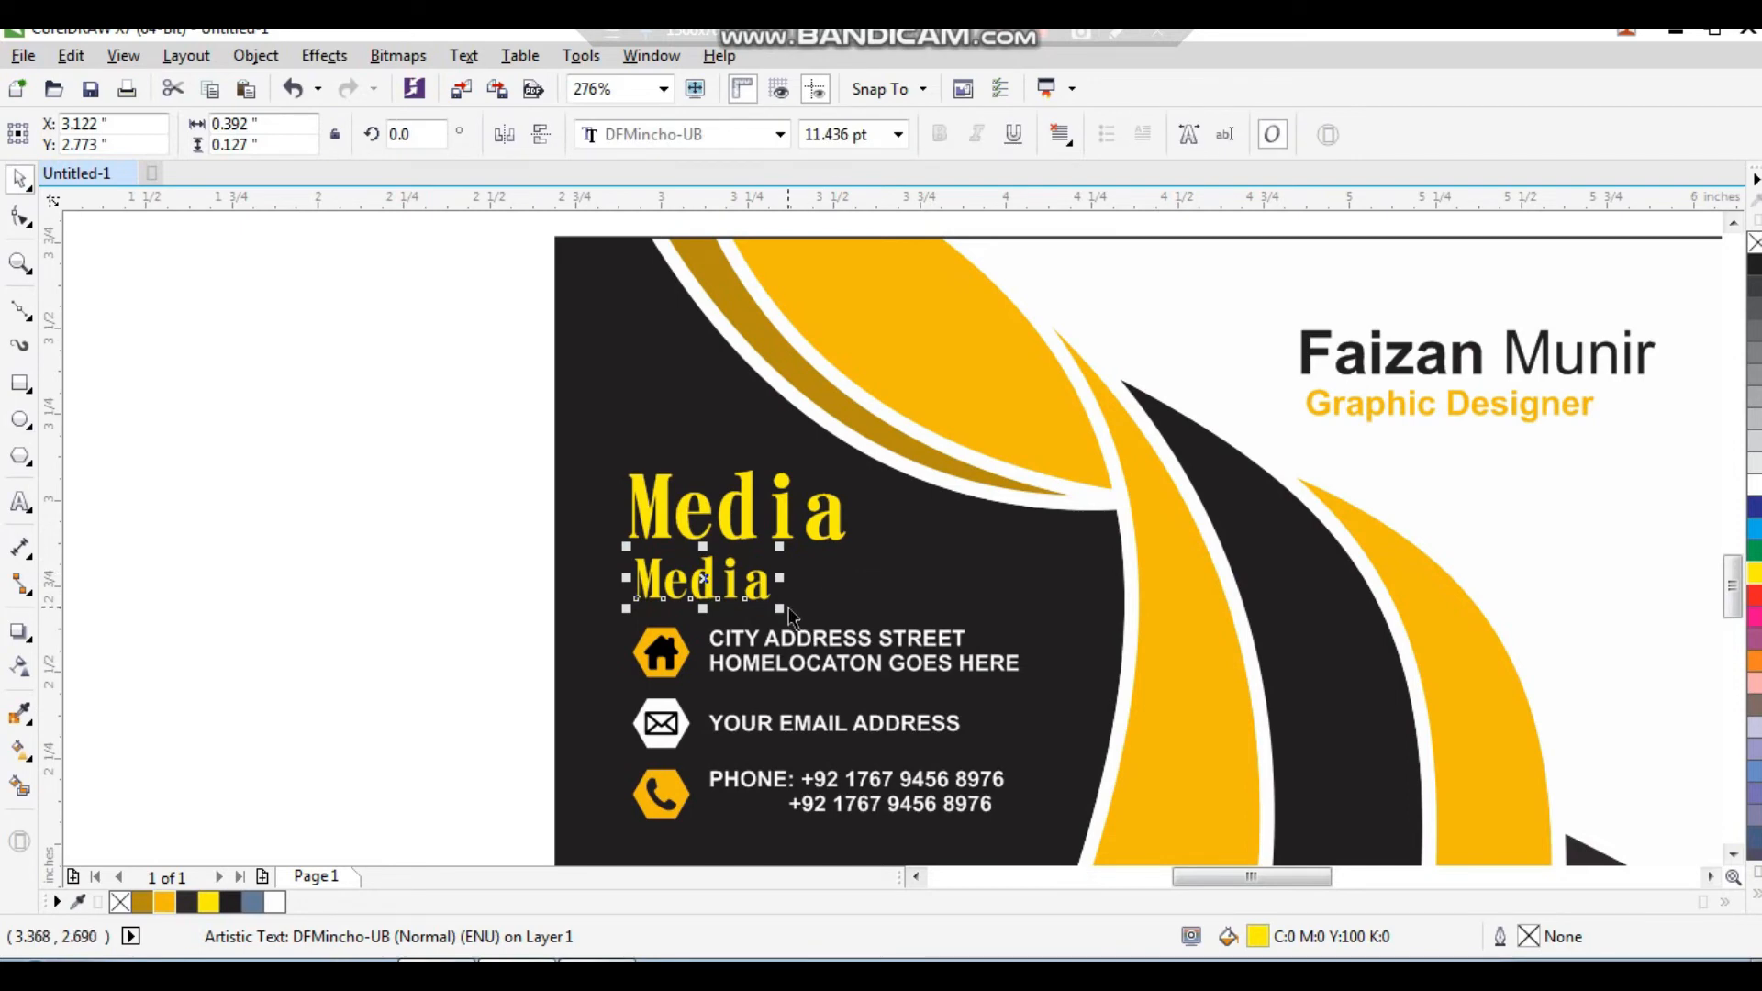
Step: Replace the duplicated "Media" text with "your slogan here" and reduce it to about 5.8 pt
key("ctrl+a")
type("you")
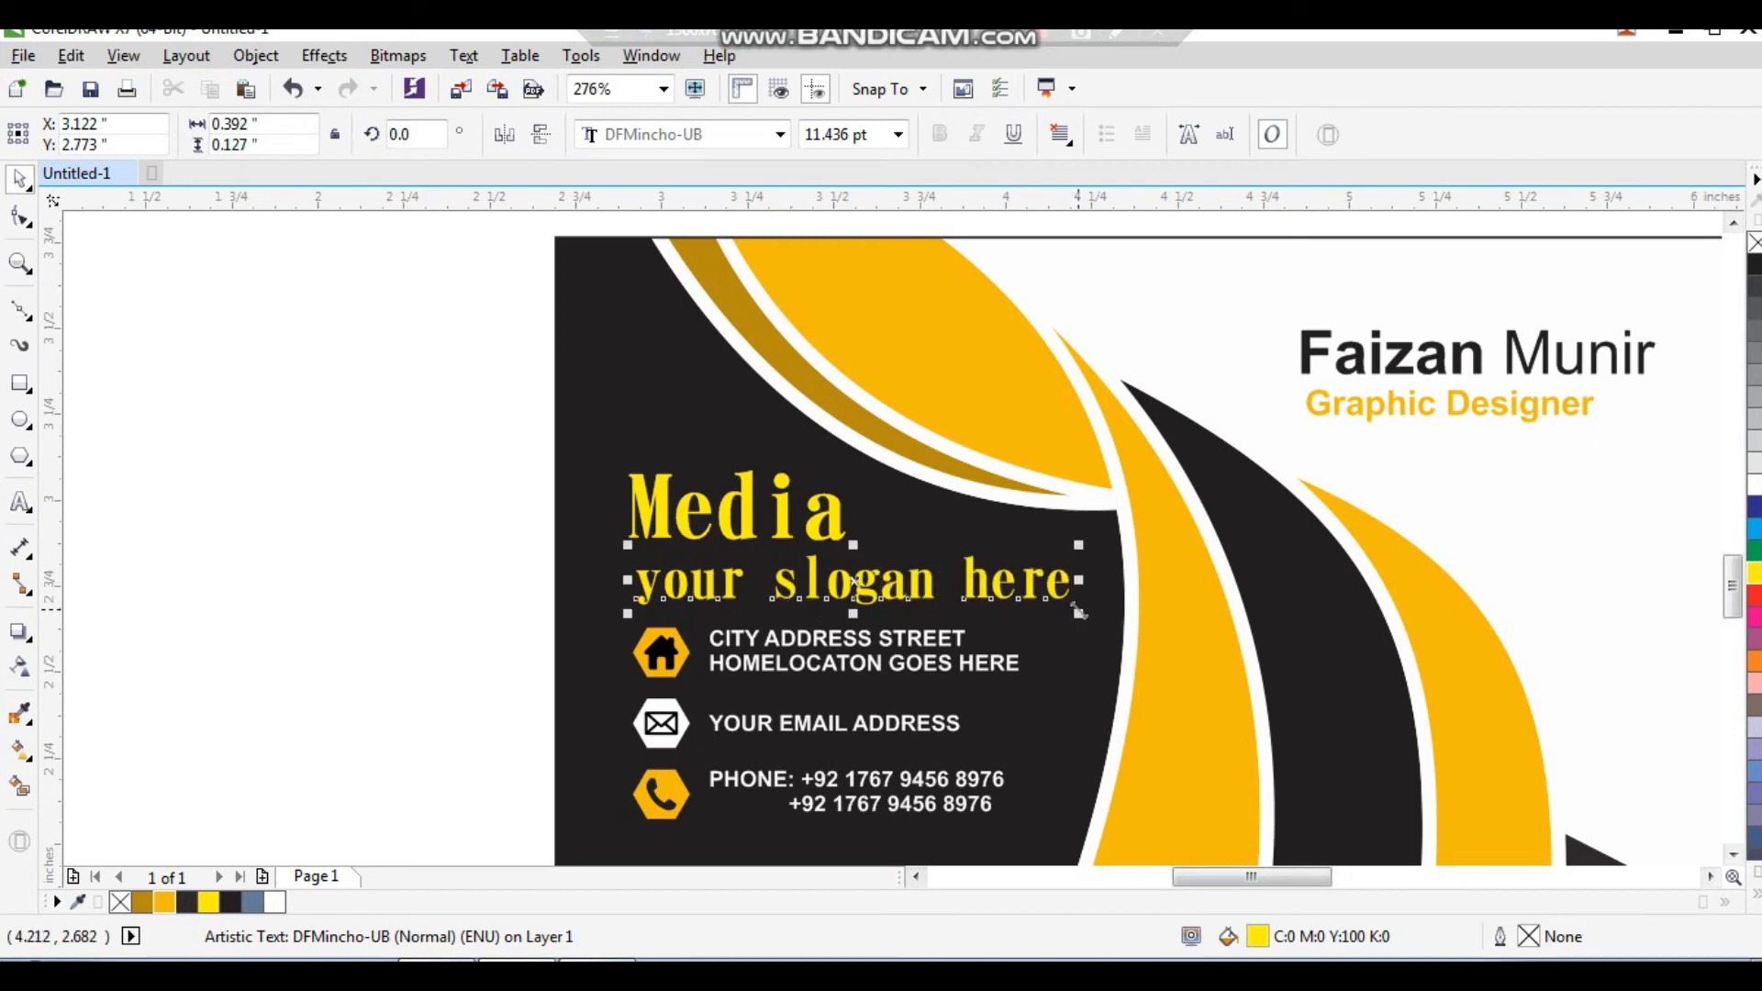
left_click_drag(1079, 611, 864, 594)
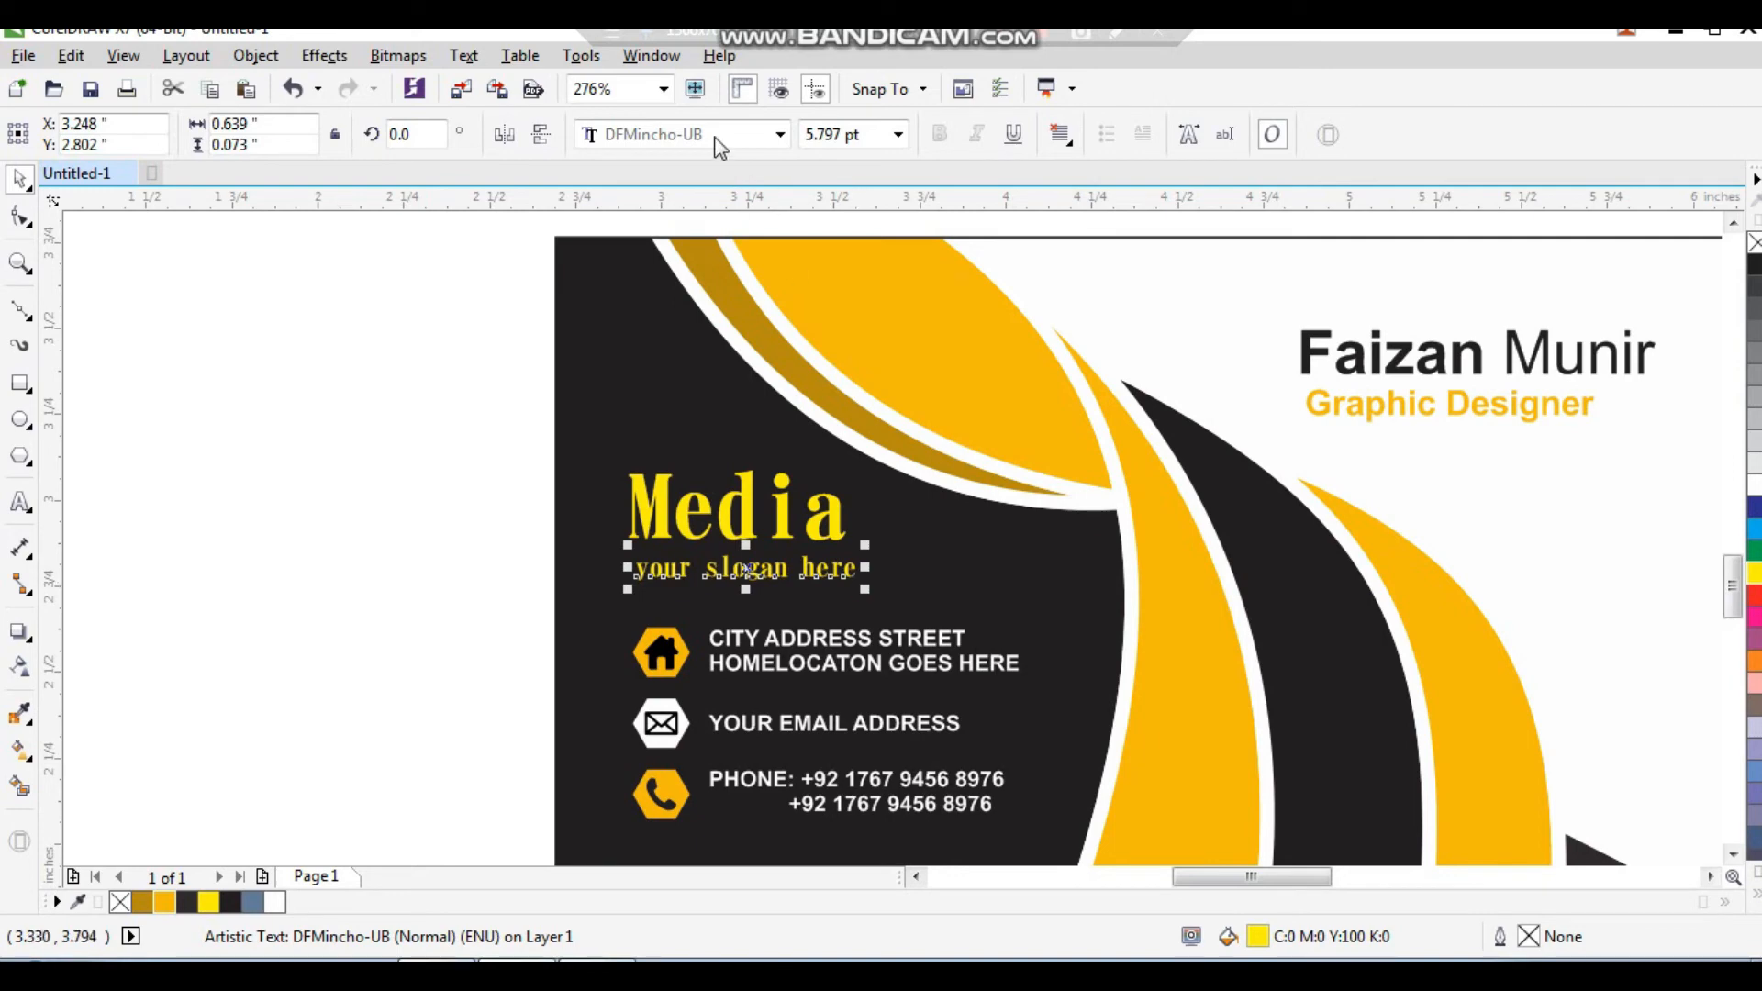
Step: Convert the slogan text to UPPERCASE and reduce it to about 4.8 pt to fit the width of "Media"
left_click(480, 61)
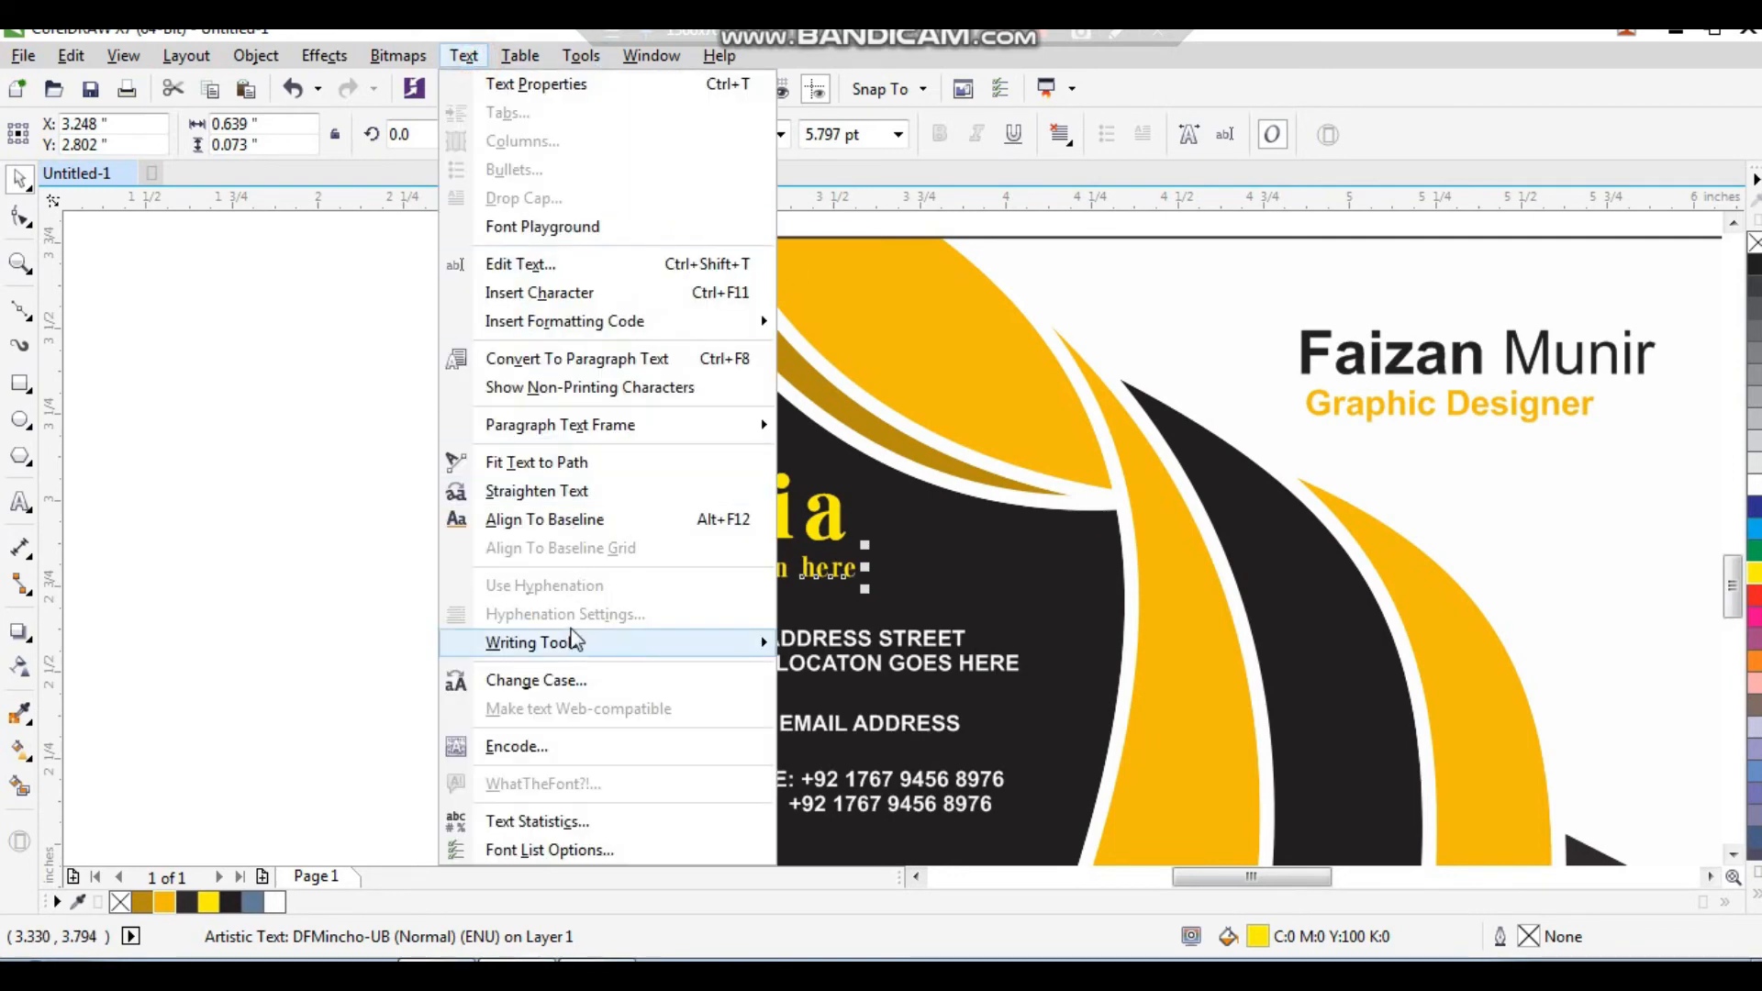
left_click(550, 672)
left_click(769, 471)
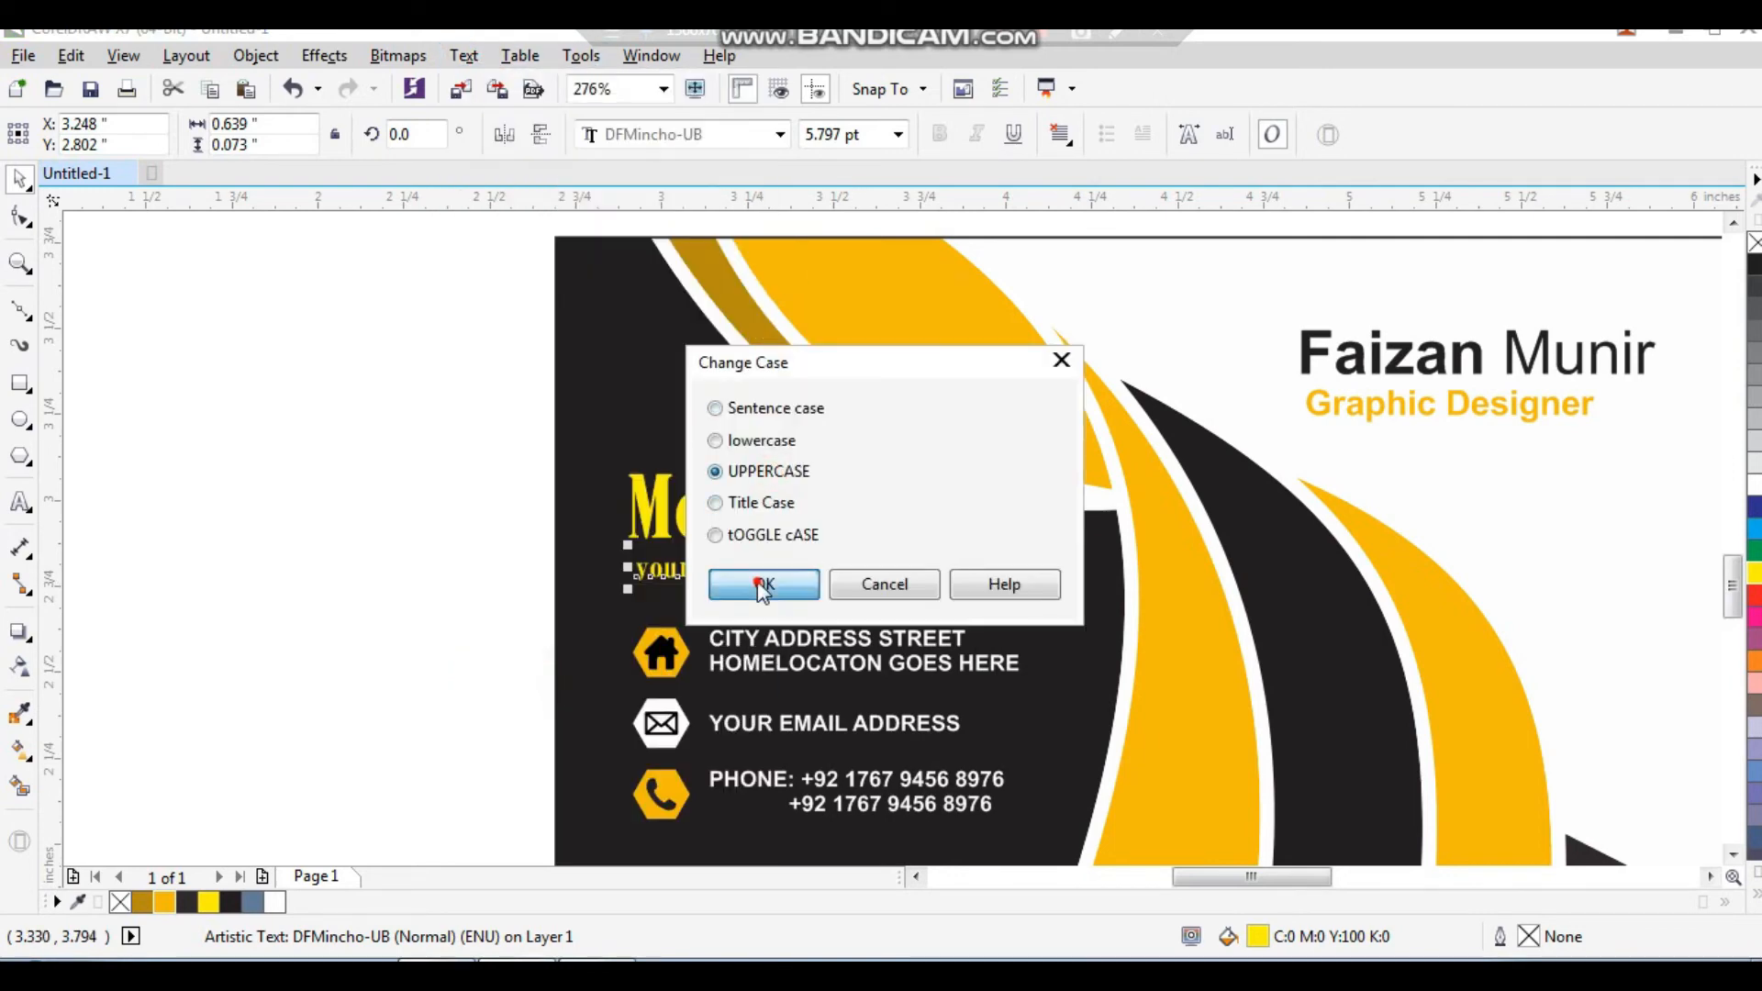
left_click(763, 584)
mouse_move(868, 590)
left_mouse_down()
mouse_move(829, 581)
mouse_move(849, 584)
left_mouse_up()
Step: Fill the slogan text below "Media" with white
key("F10")
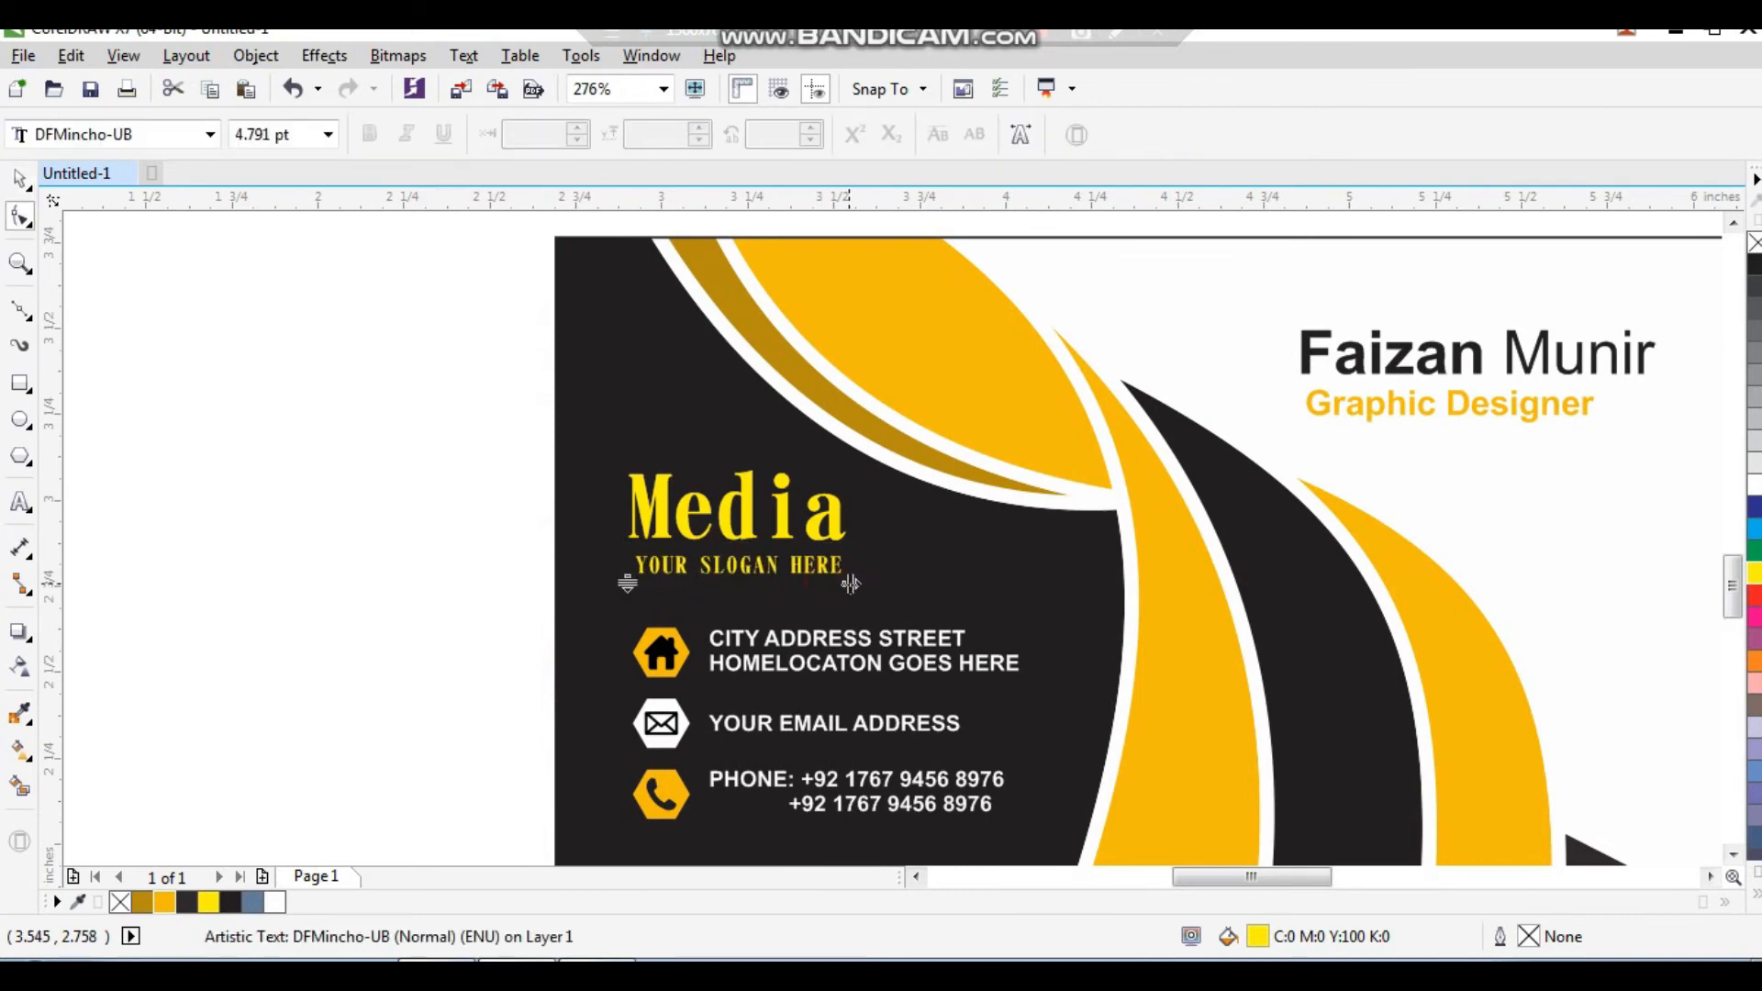
key("space")
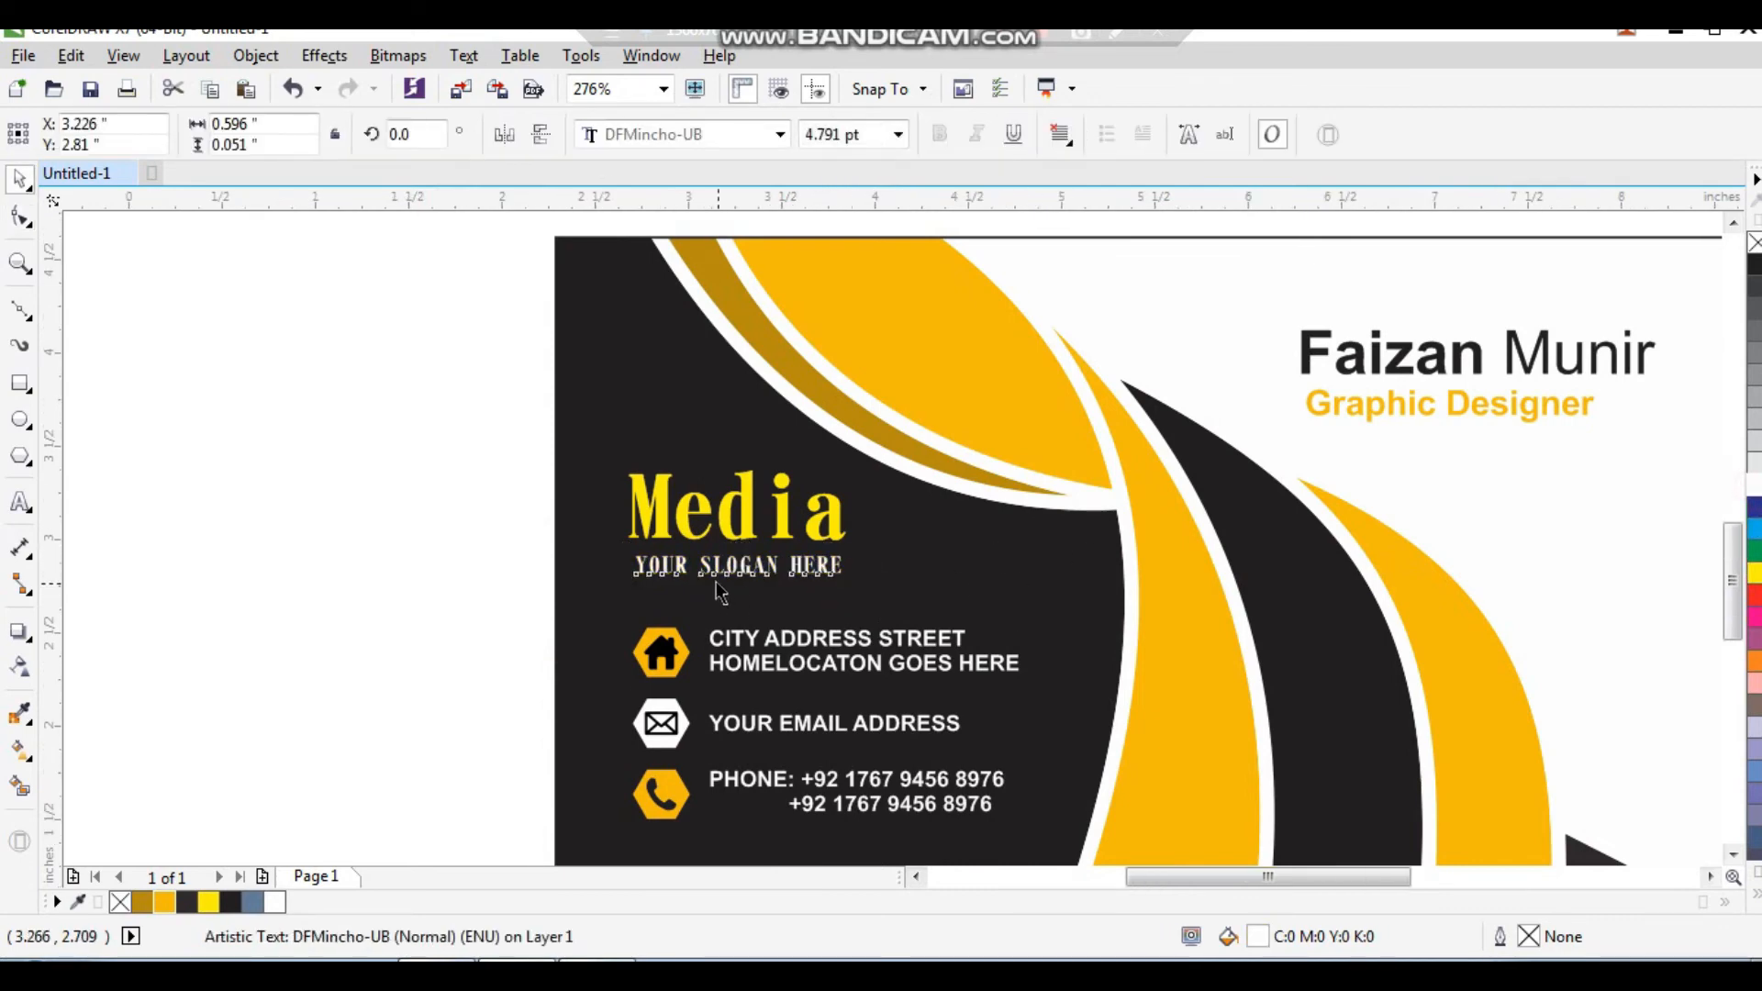
scroll(721, 586, "down", 2)
left_click(623, 498)
scroll(612, 583, "up", 2)
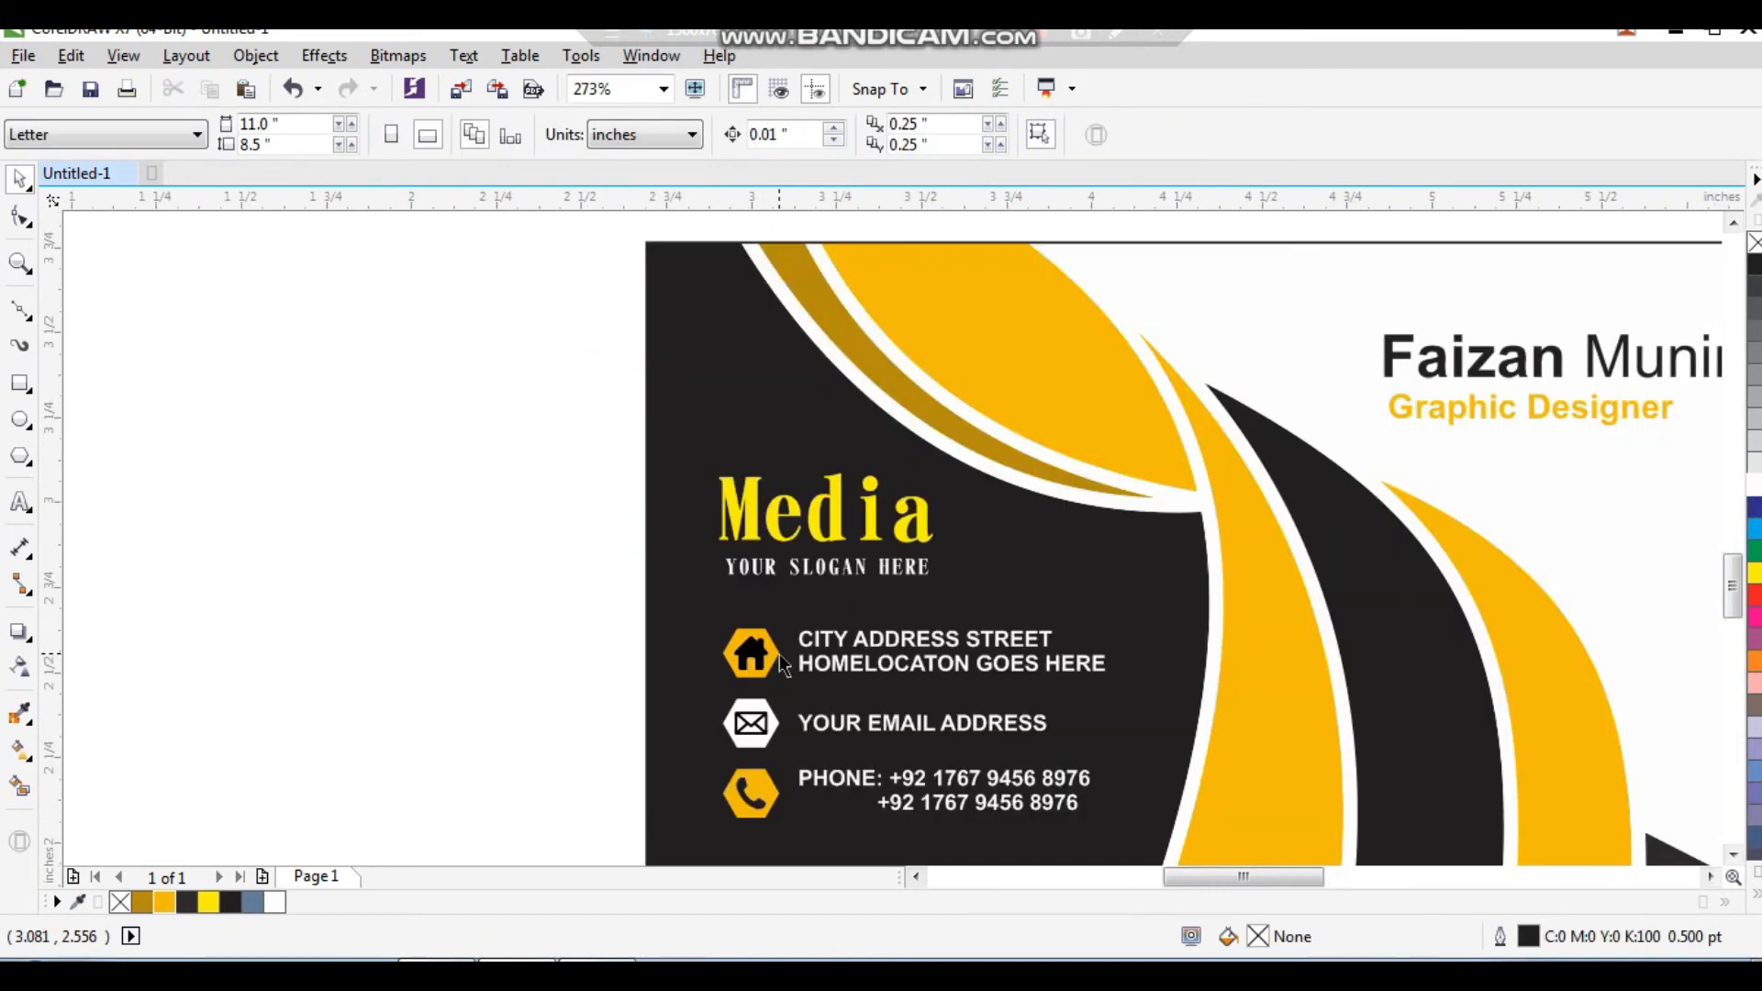
Step: Copy the amber hexagon behind the house icon above "Media", enlarged to about 0.303 x 0.262 in
left_click_drag(779, 653, 779, 466)
key("ctrl+z")
left_click(570, 526)
left_click_drag(779, 657, 807, 456)
right_click(814, 407)
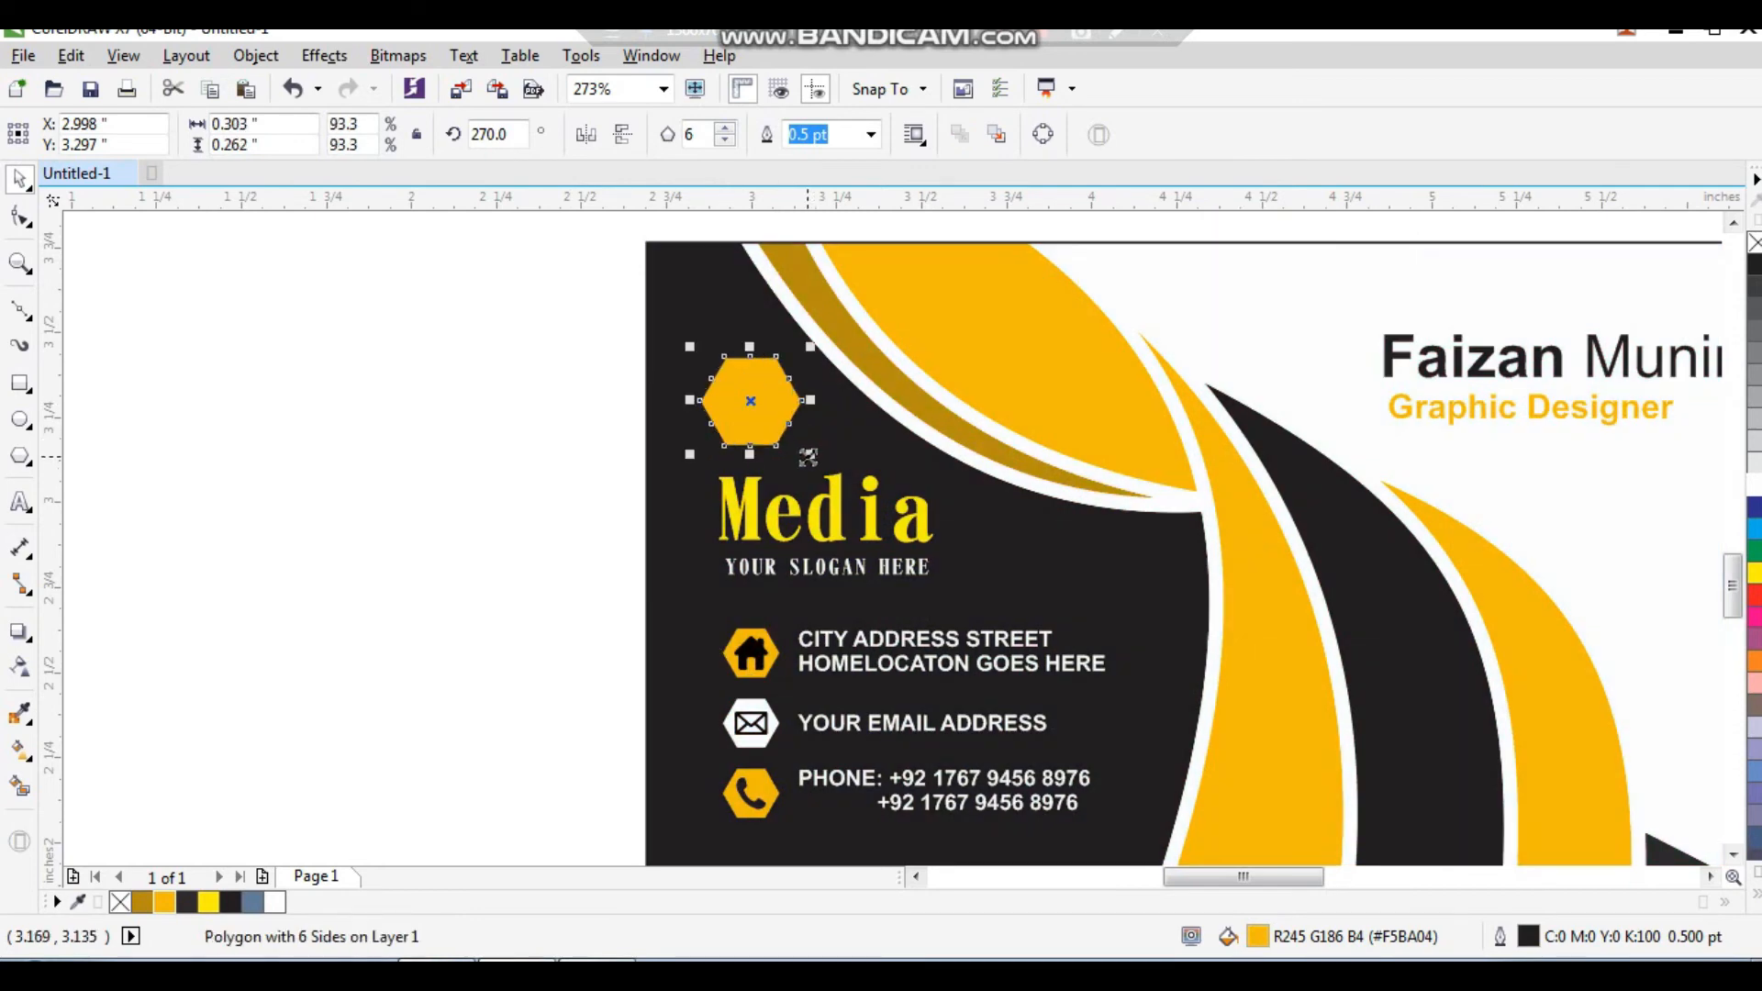
Step: Fill the new hexagon above "Media" with white and give it a 1.5 pt amber outline
left_click(1754, 485)
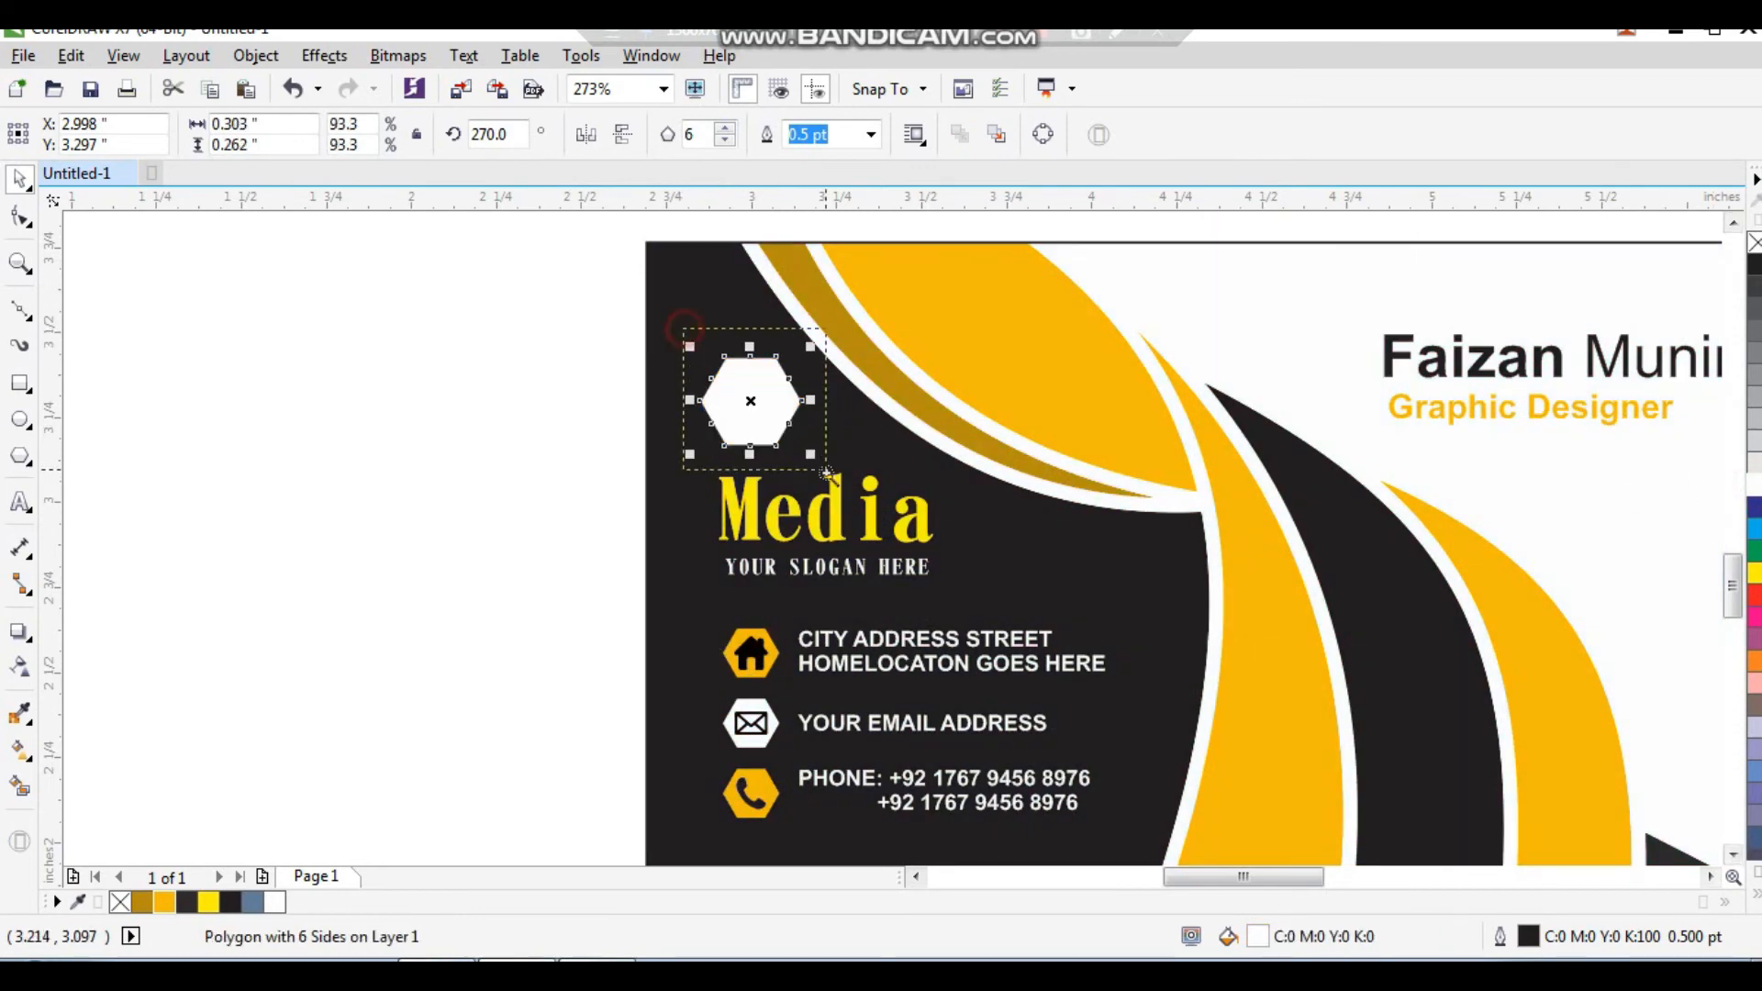
key("shift+F2")
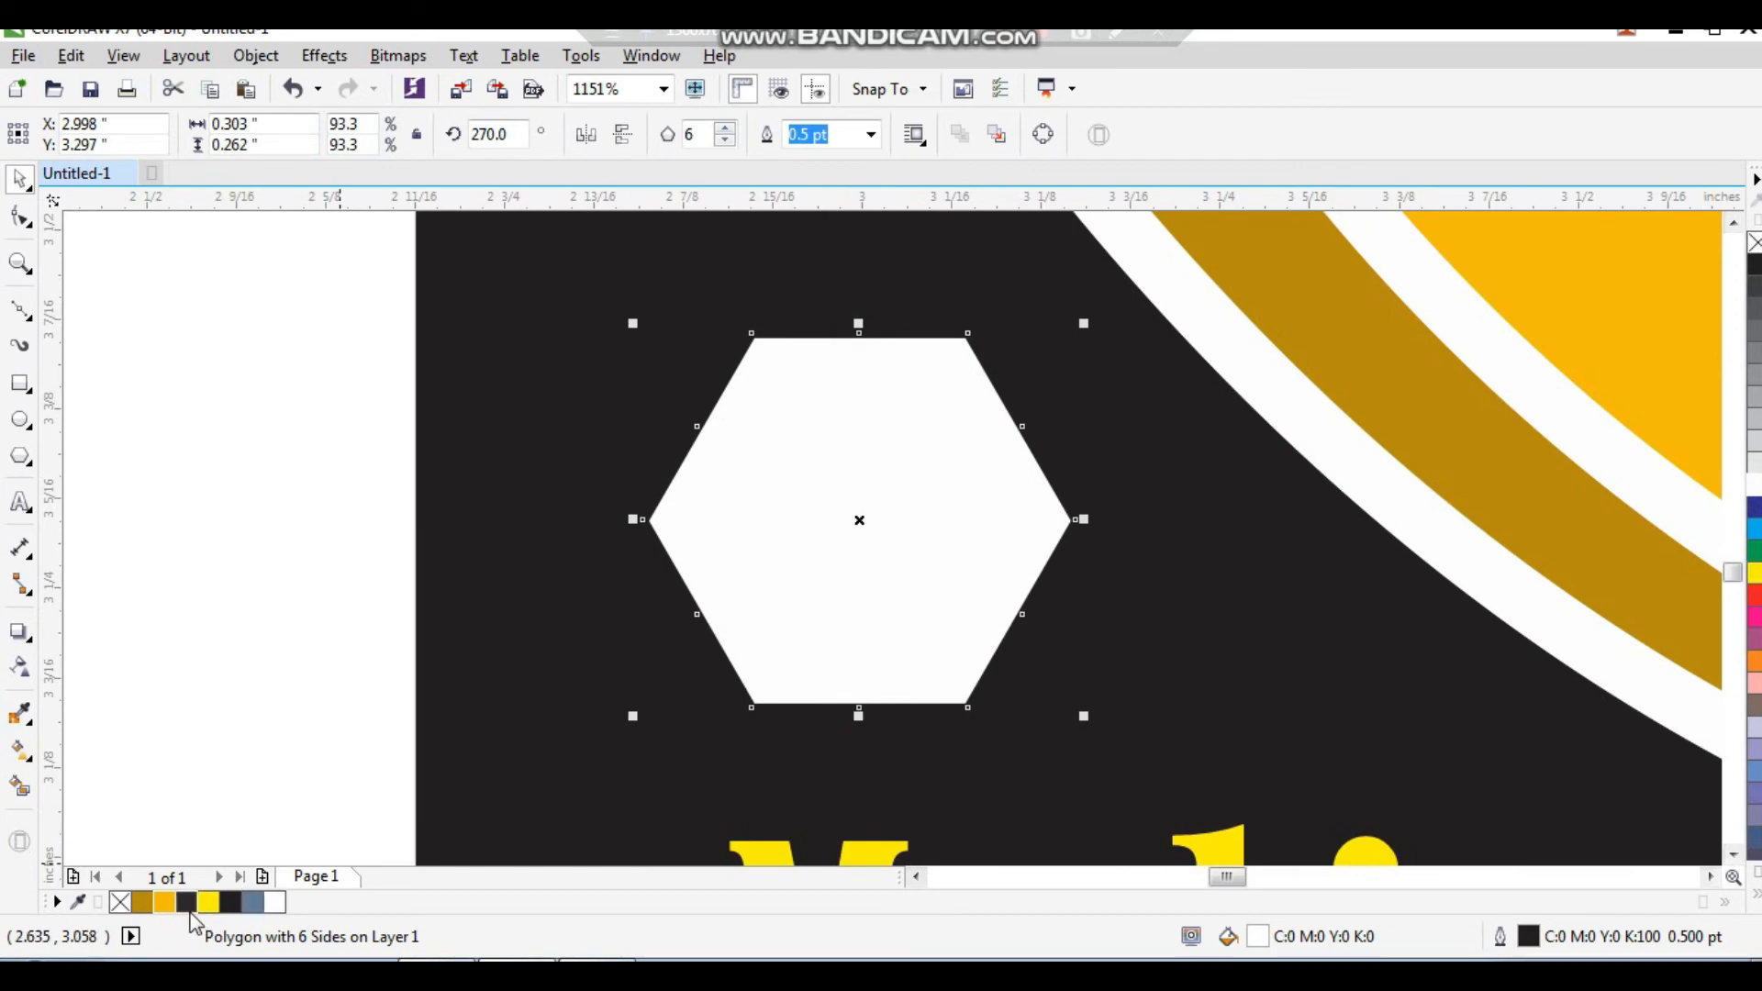
right_click(167, 905)
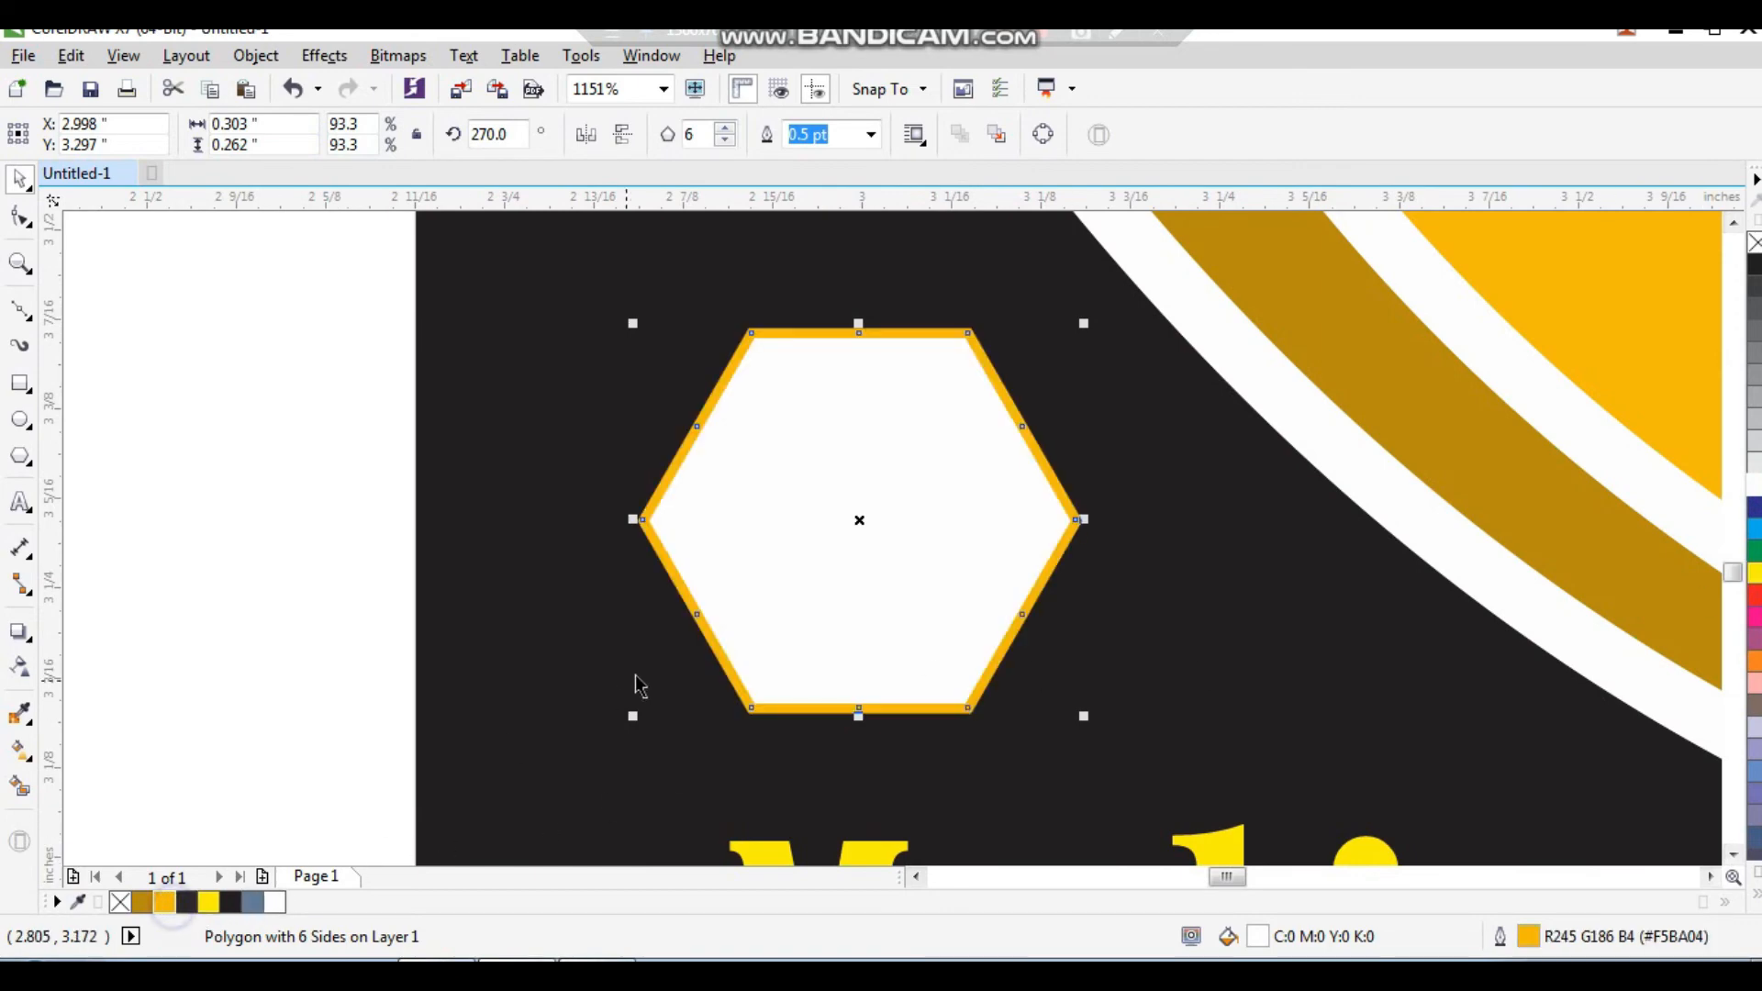
left_click(870, 135)
left_click(826, 248)
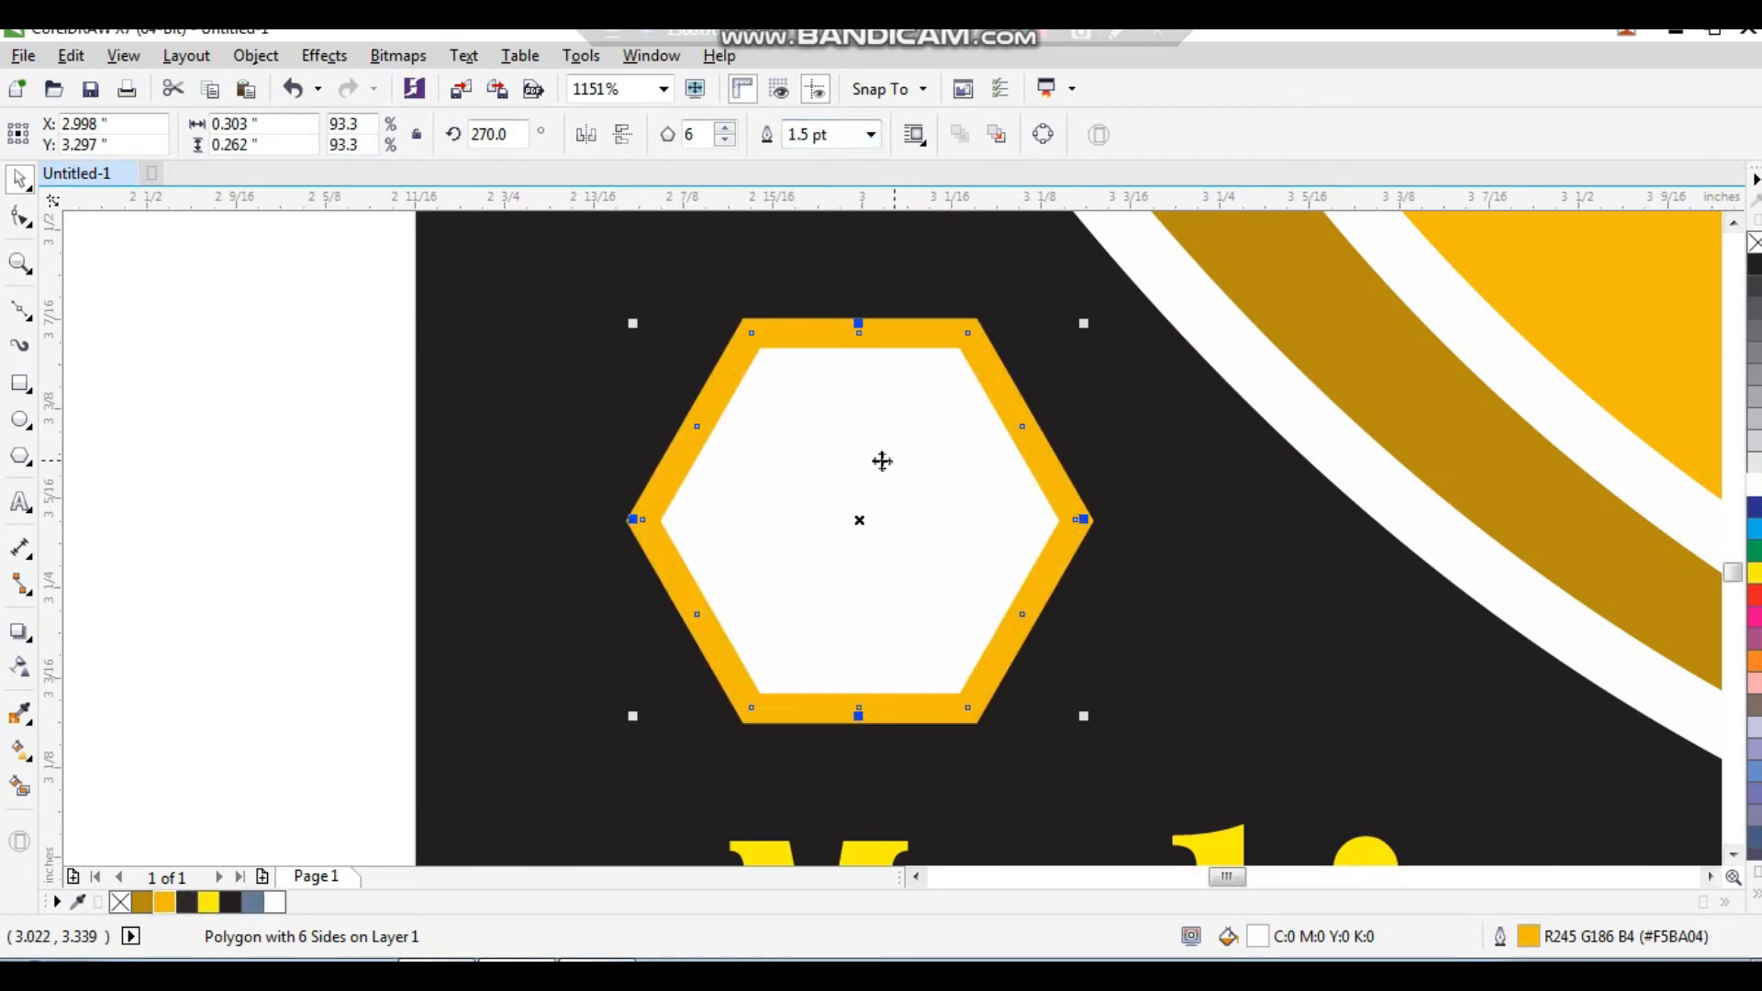
scroll(709, 570, "down", 3)
left_click(578, 512)
Step: Draw a diamond-shaped square about 0.172 in across beside the card and convert it to curves
key("F2")
left_click_drag(669, 511, 776, 616)
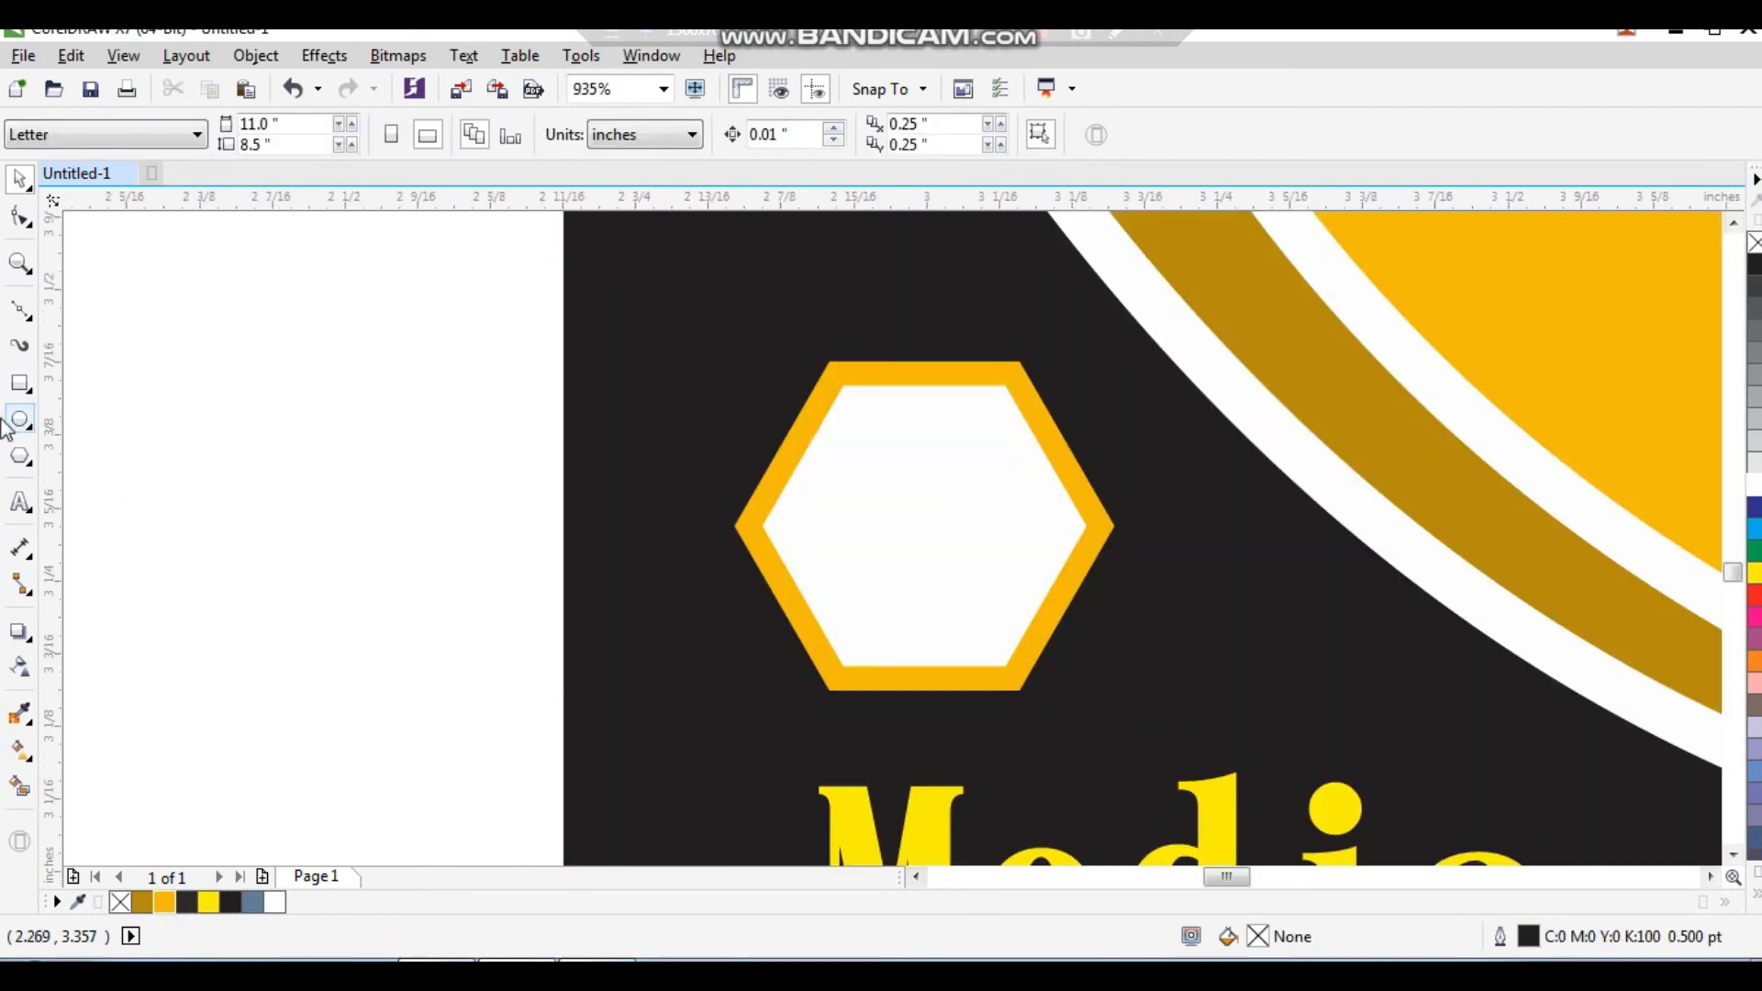
left_click(16, 385)
left_click_drag(306, 476, 499, 549)
key("ctrl+q")
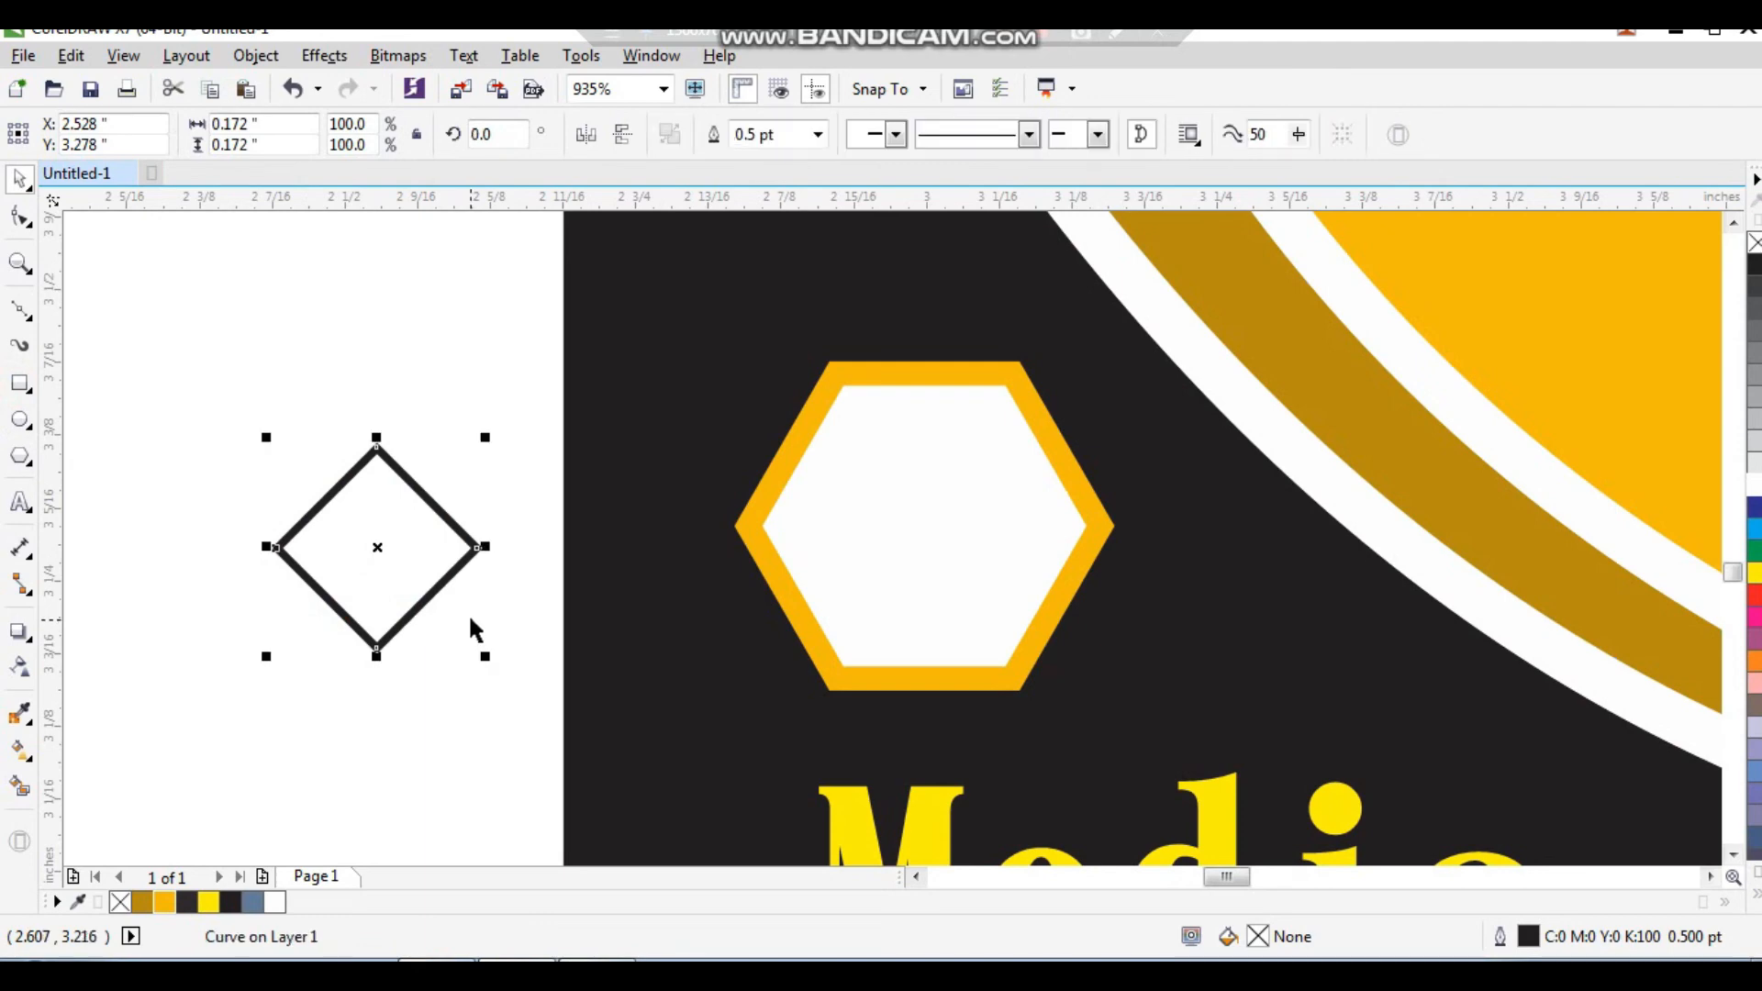
Step: Delete the diamond's right corner node to form a triangle, and mirror the triangle horizontally so it points right
key("F10")
left_click(478, 547)
key("Delete")
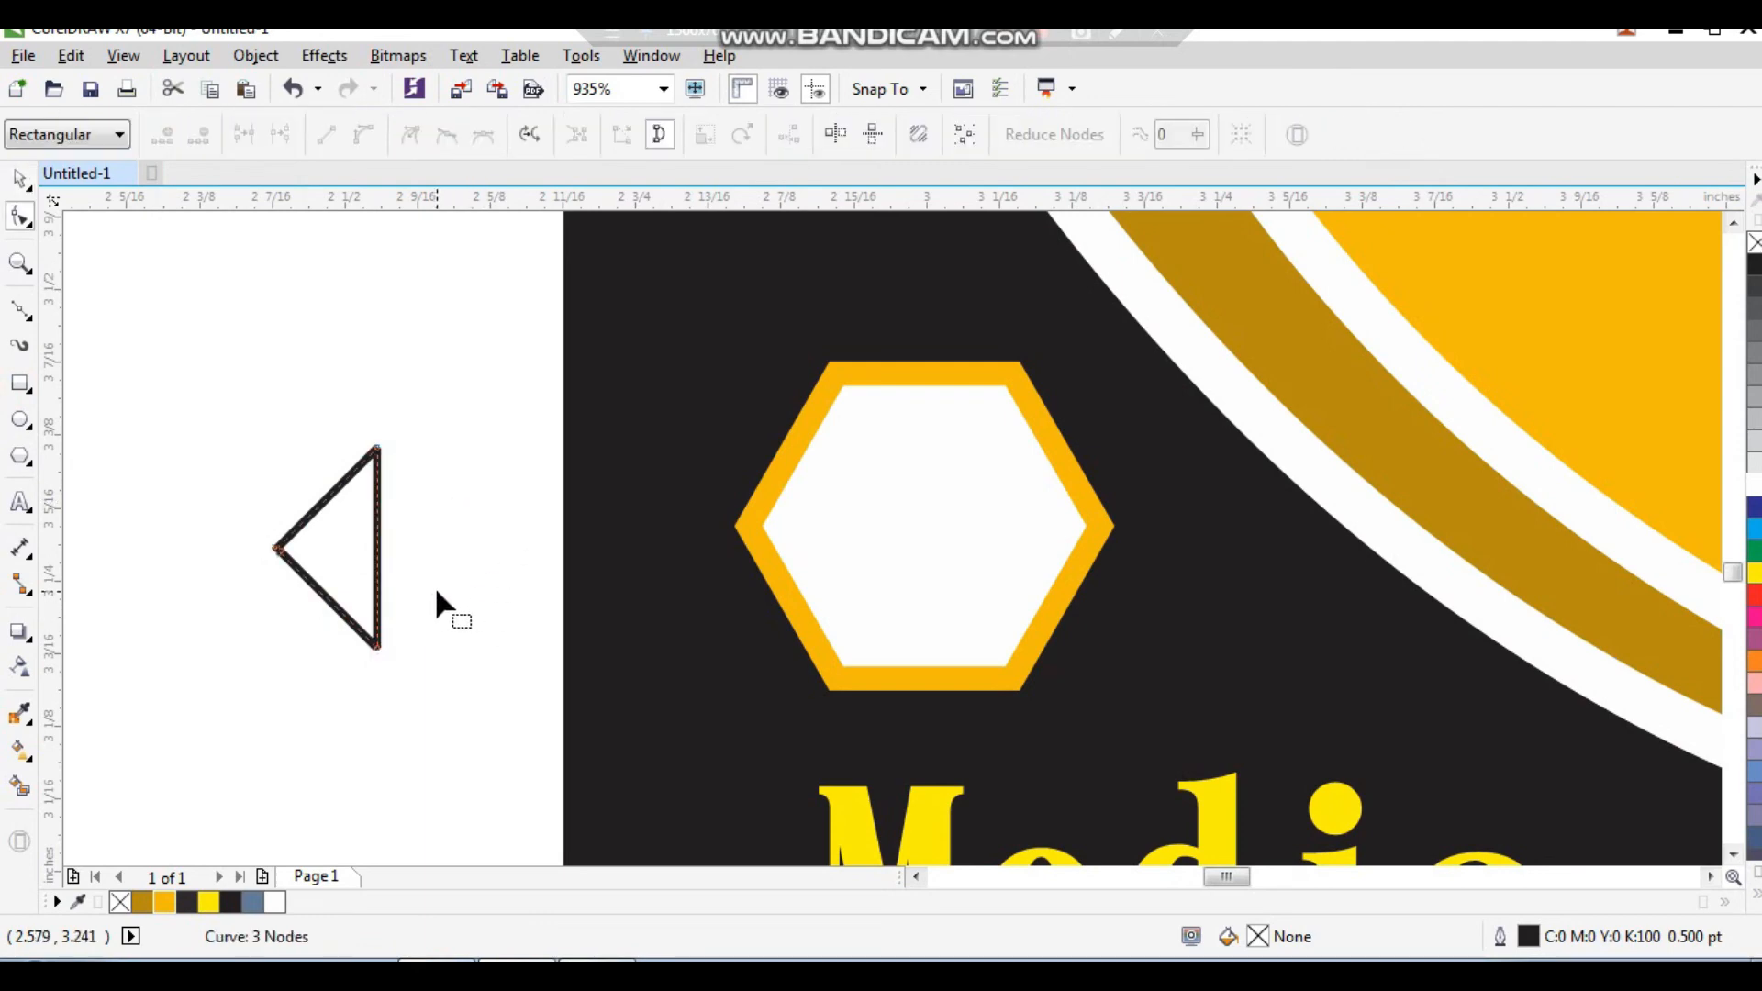
key("space")
left_click(578, 135)
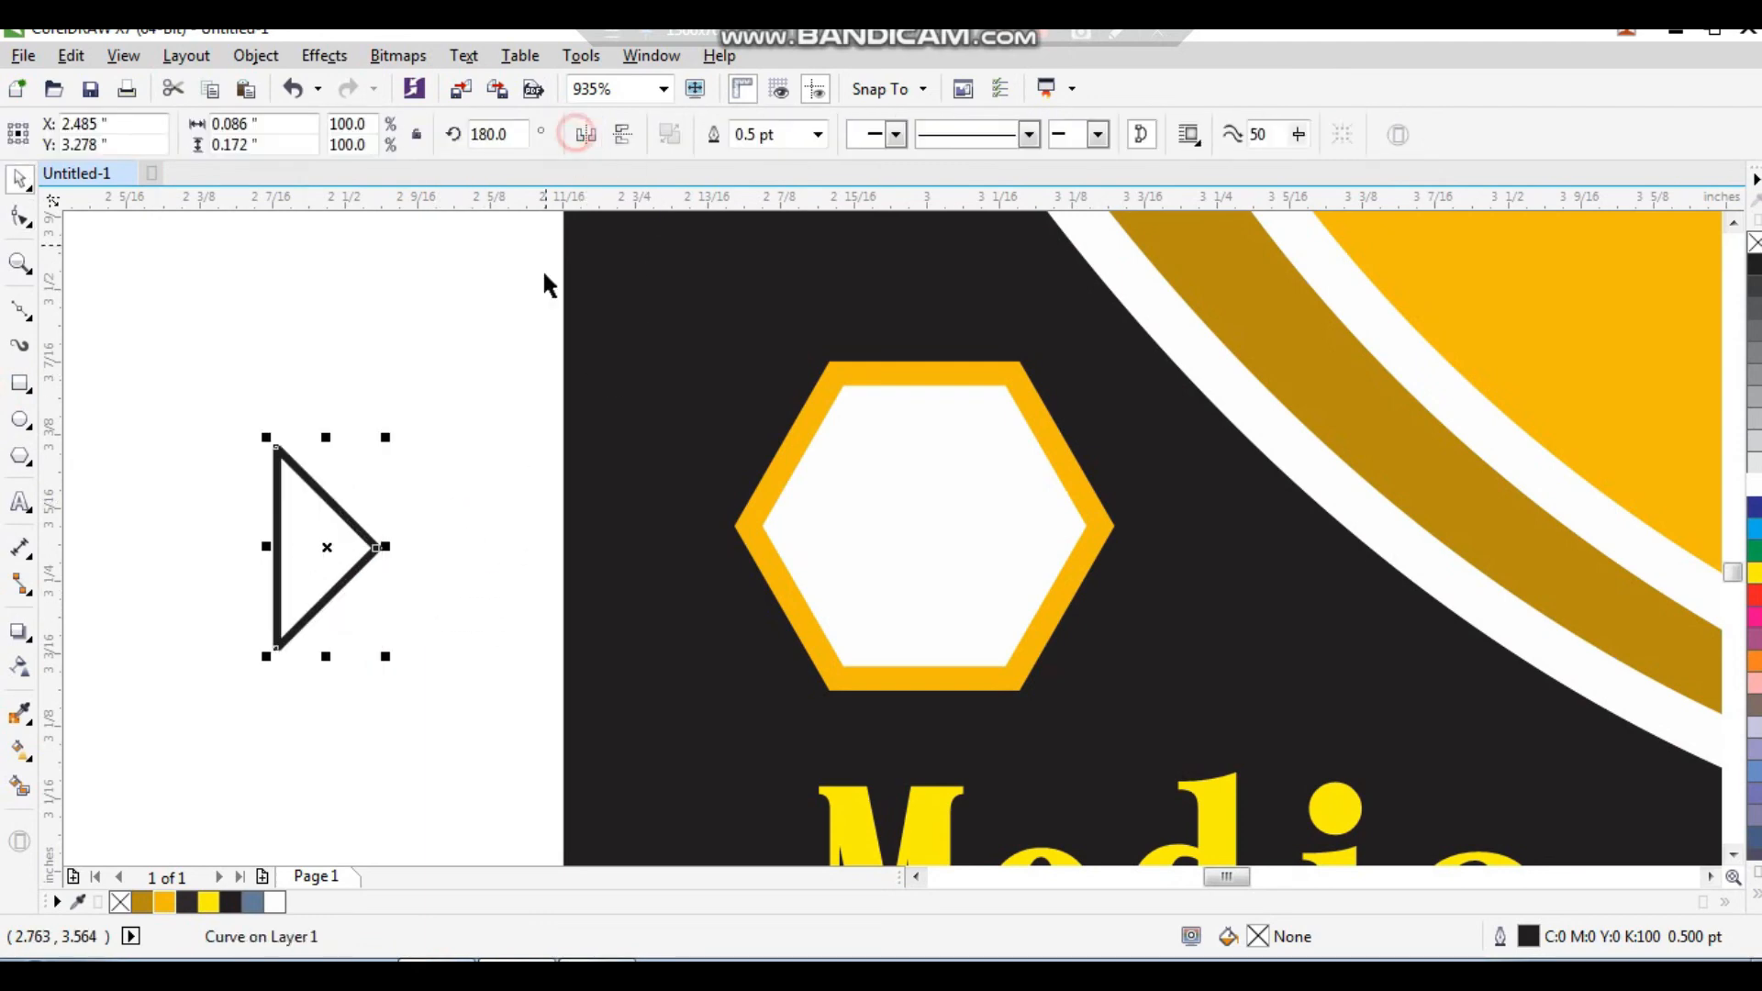
Step: Centre the triangle inside the white hexagon above "Media"
left_click(818, 403, "shift")
key("c")
key("e")
left_click(450, 424)
left_click(918, 521)
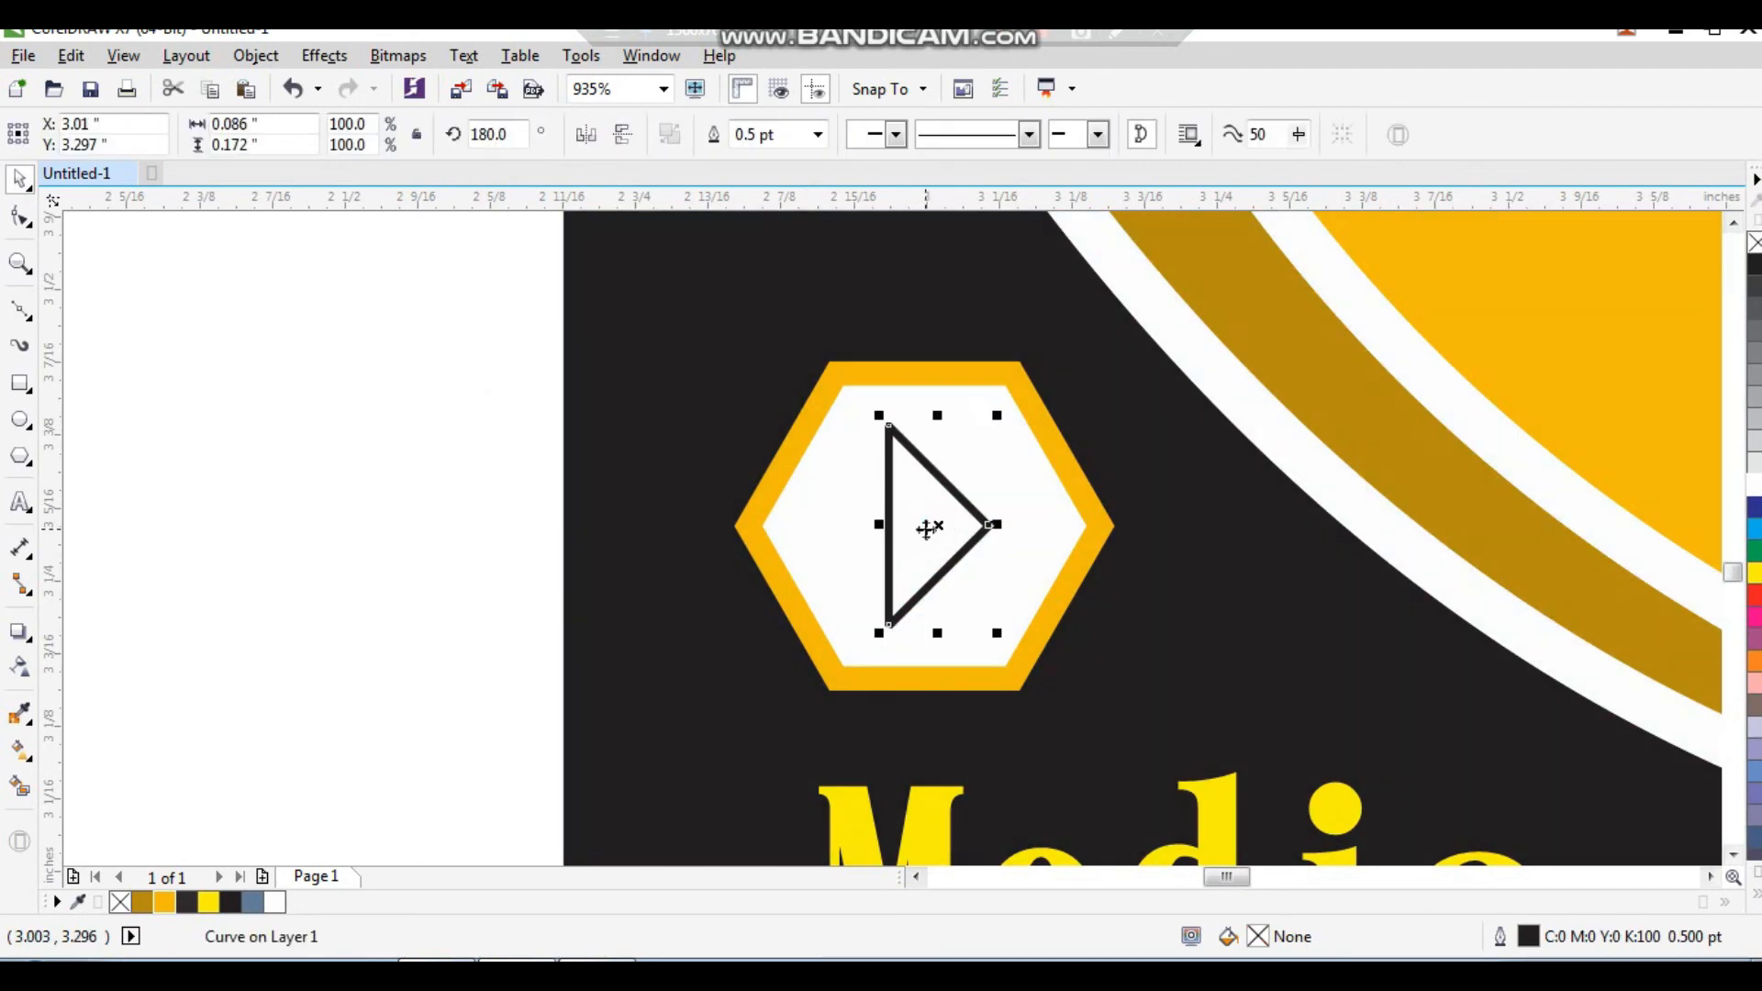
Step: Enlarge the triangle to about 0.089 x 0.179 in, fill it with dark gold and remove its outline
scroll(935, 456, "up", 2)
left_click_drag(1045, 393, 1051, 380)
left_click(142, 903)
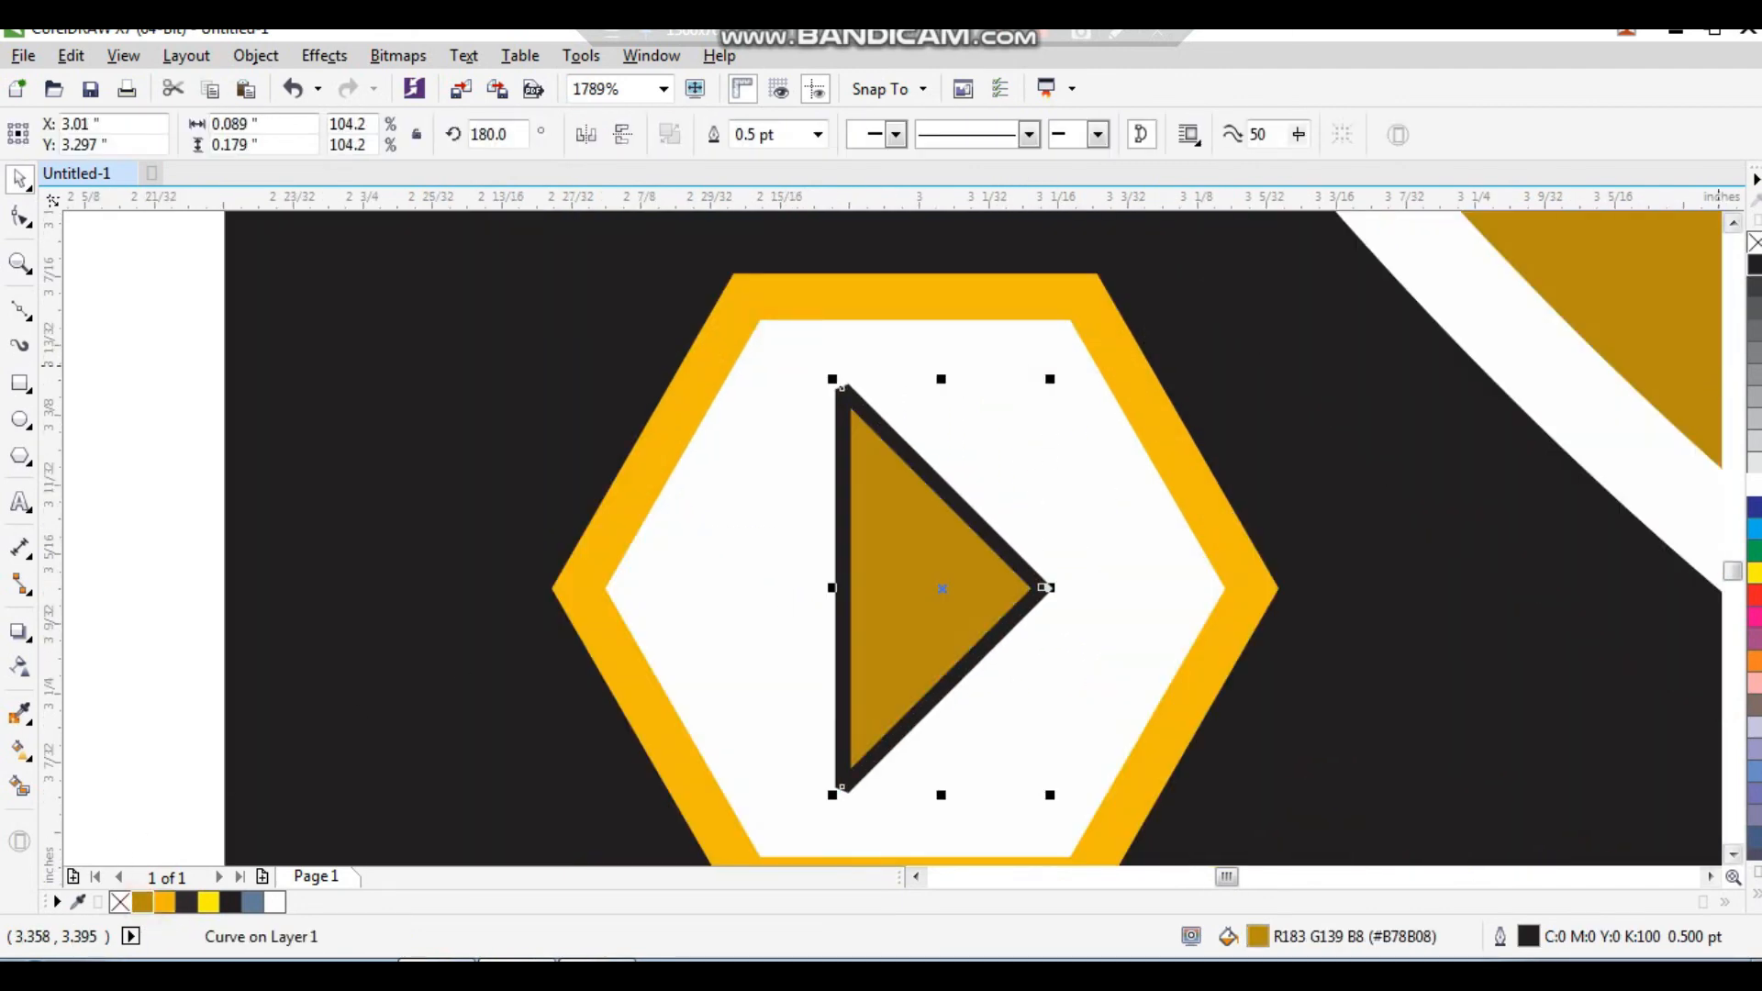
right_click(1754, 243)
scroll(1164, 464, "down", 4)
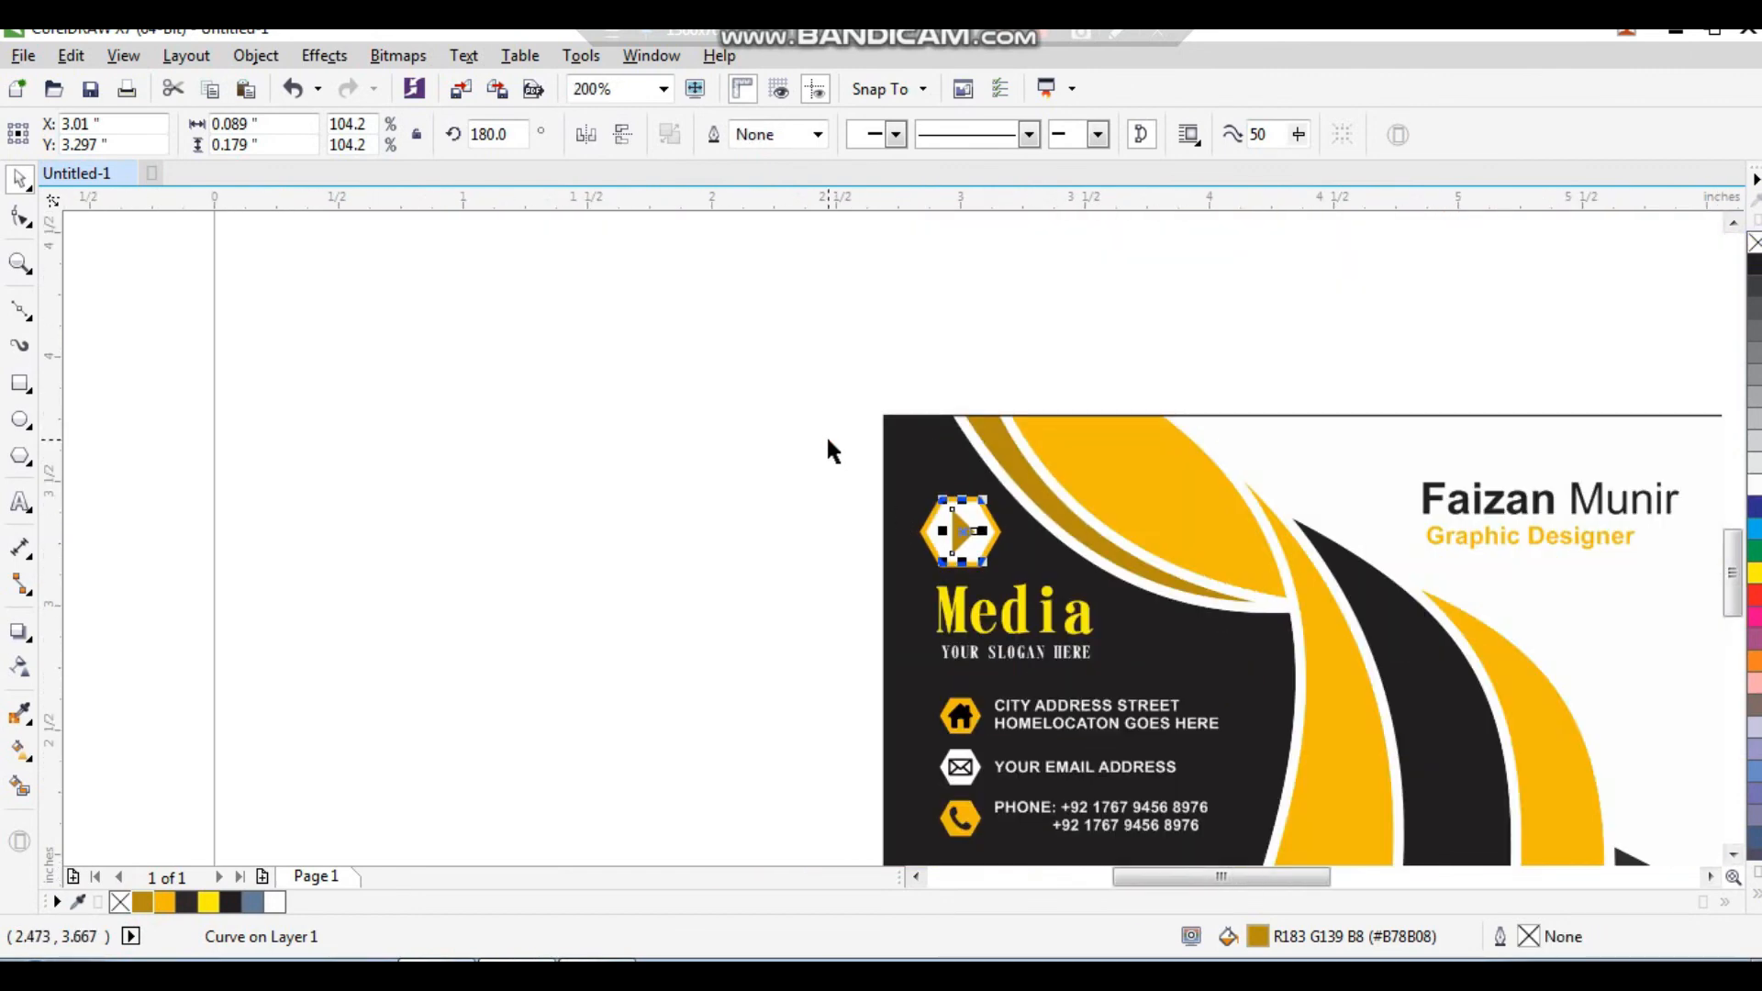
left_click(824, 449)
scroll(810, 459, "down", 1)
left_click_drag(748, 347, 1349, 735)
left_click(1158, 544)
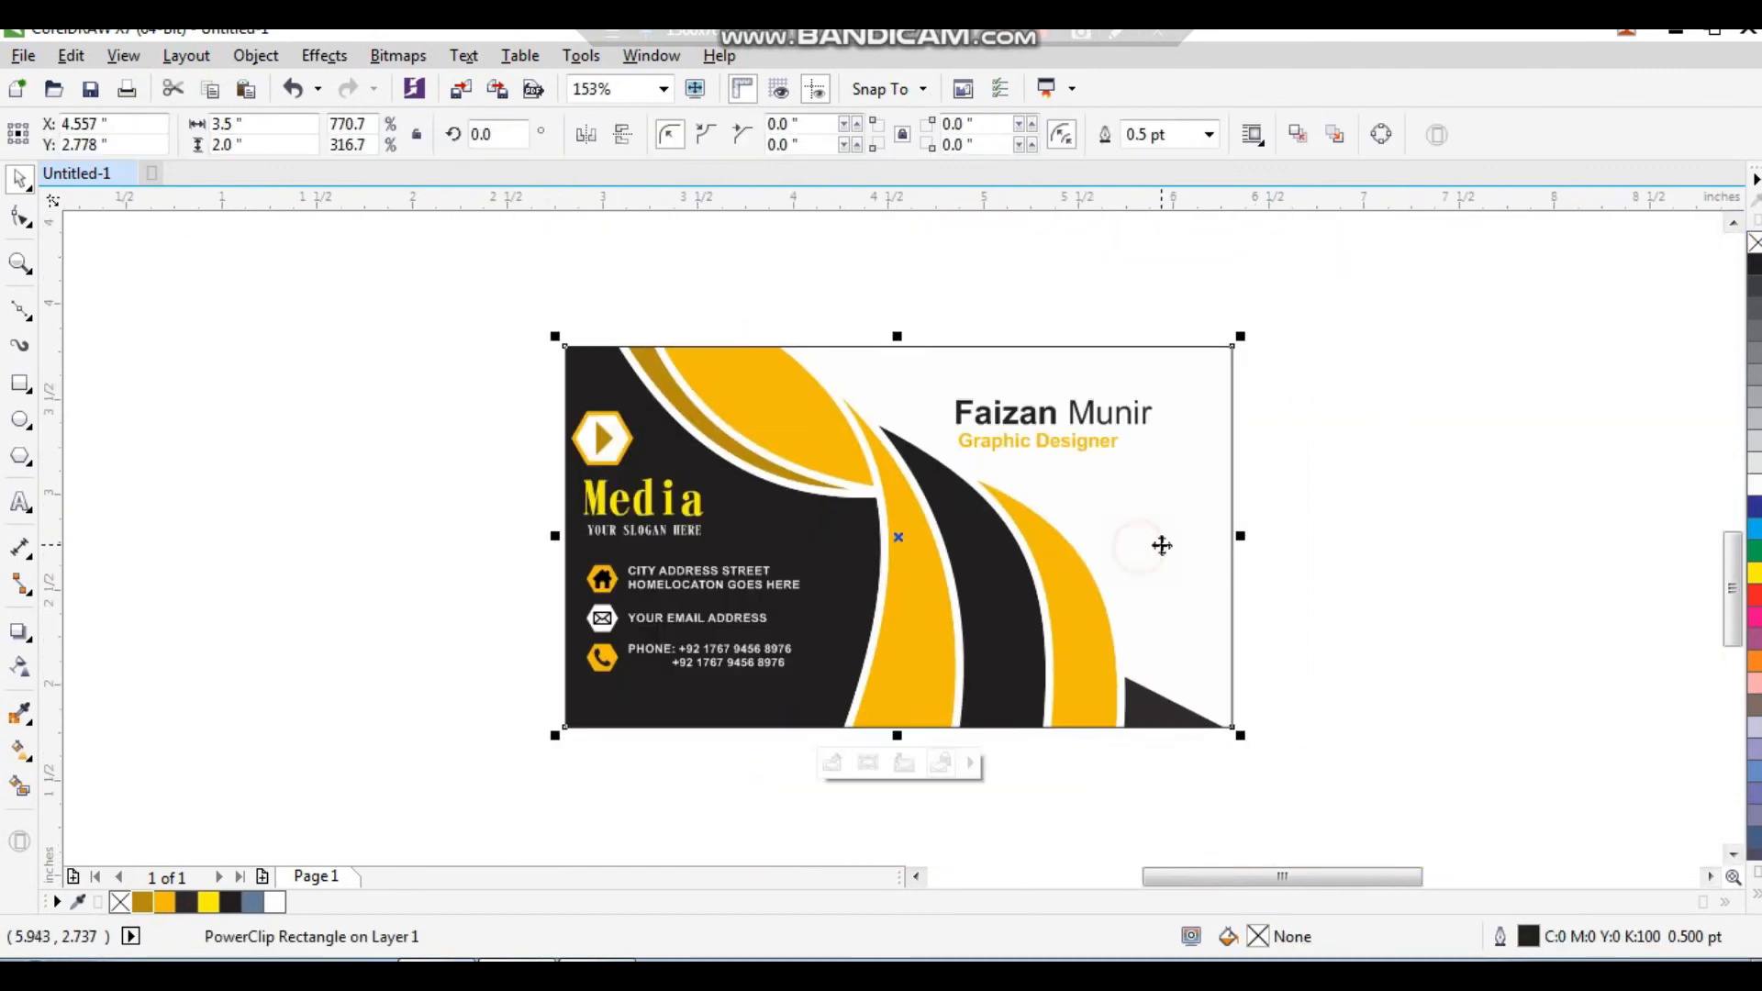
left_click(1292, 528)
left_click(1191, 553)
Step: Enlarge the person's name and the "Graphic Designer" title together slightly on the white area
left_click_drag(1318, 284, 472, 747)
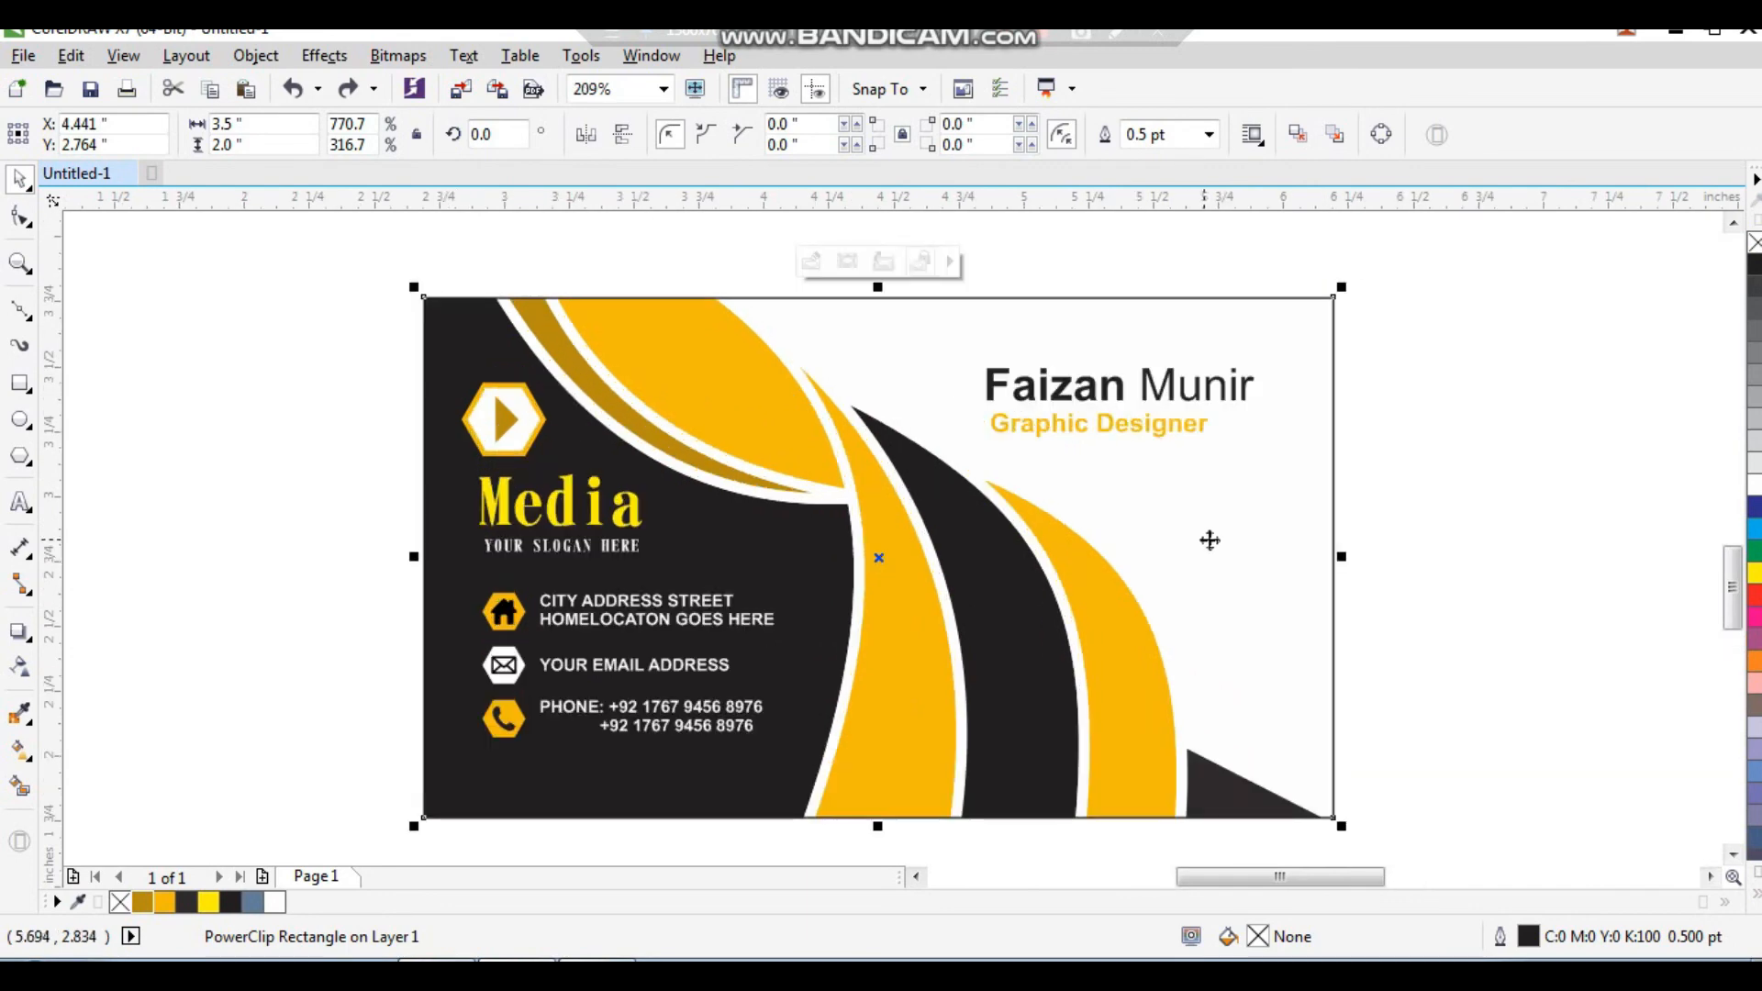
left_click(1418, 475)
left_click_drag(1262, 367, 965, 452)
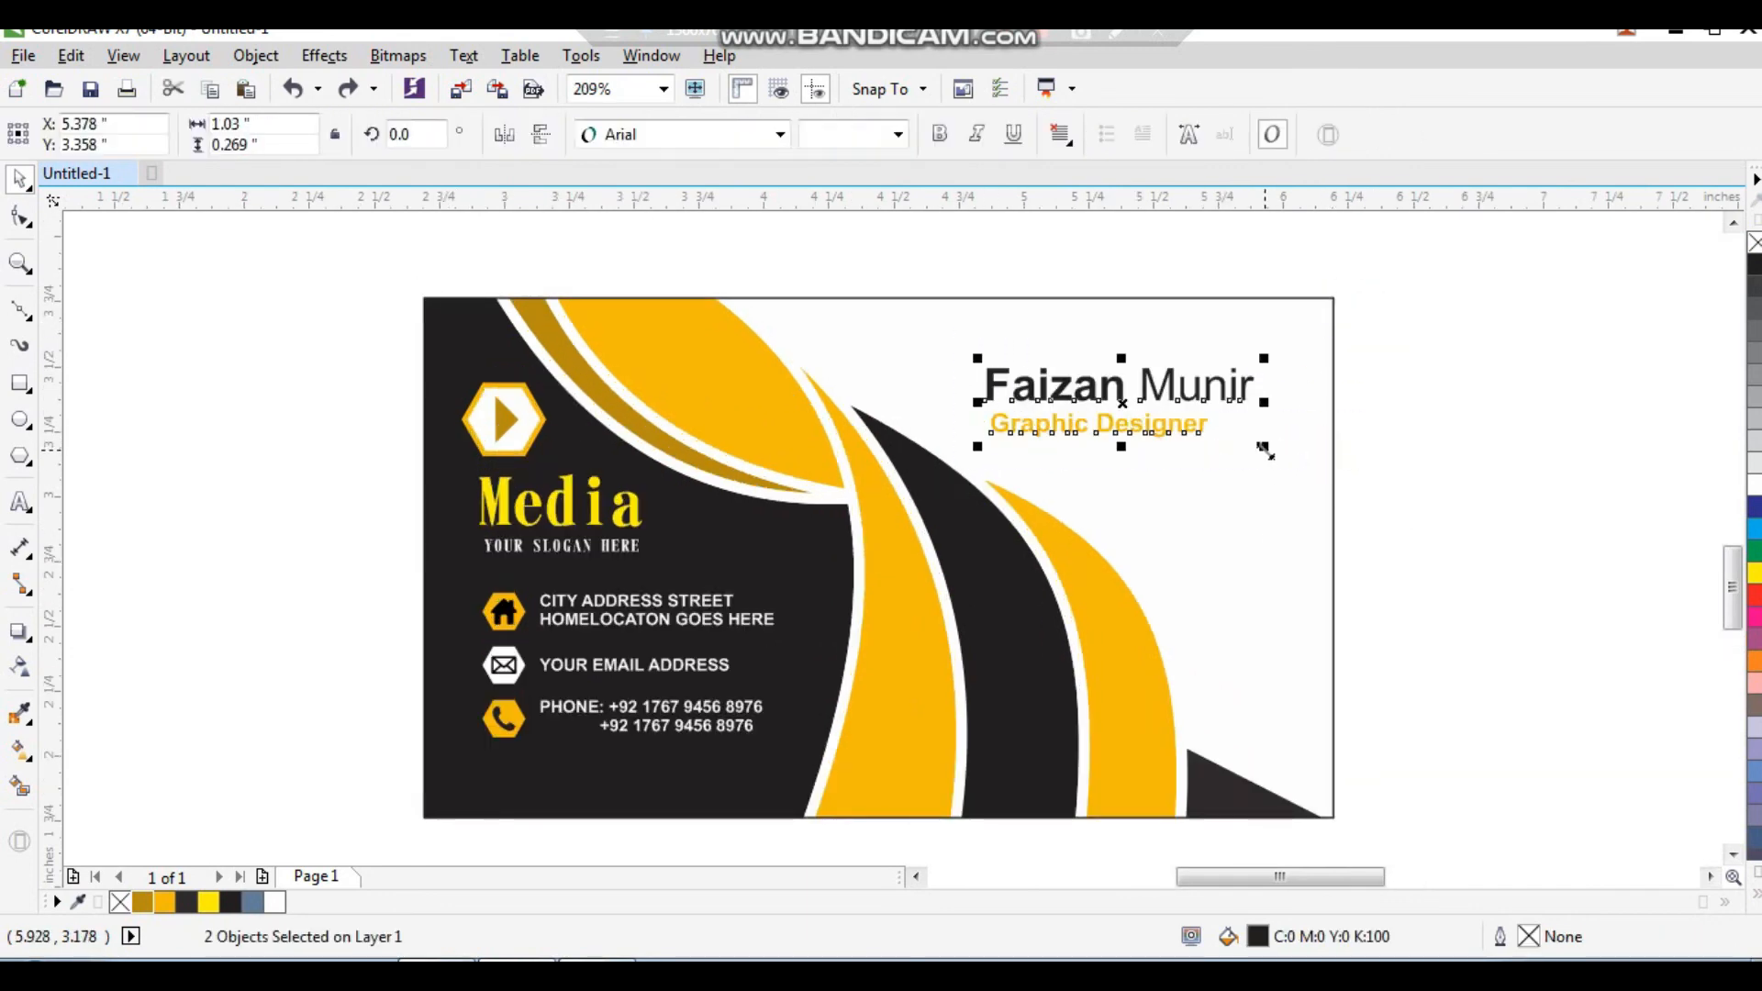
left_click_drag(1265, 450, 1294, 464)
left_click(1378, 470)
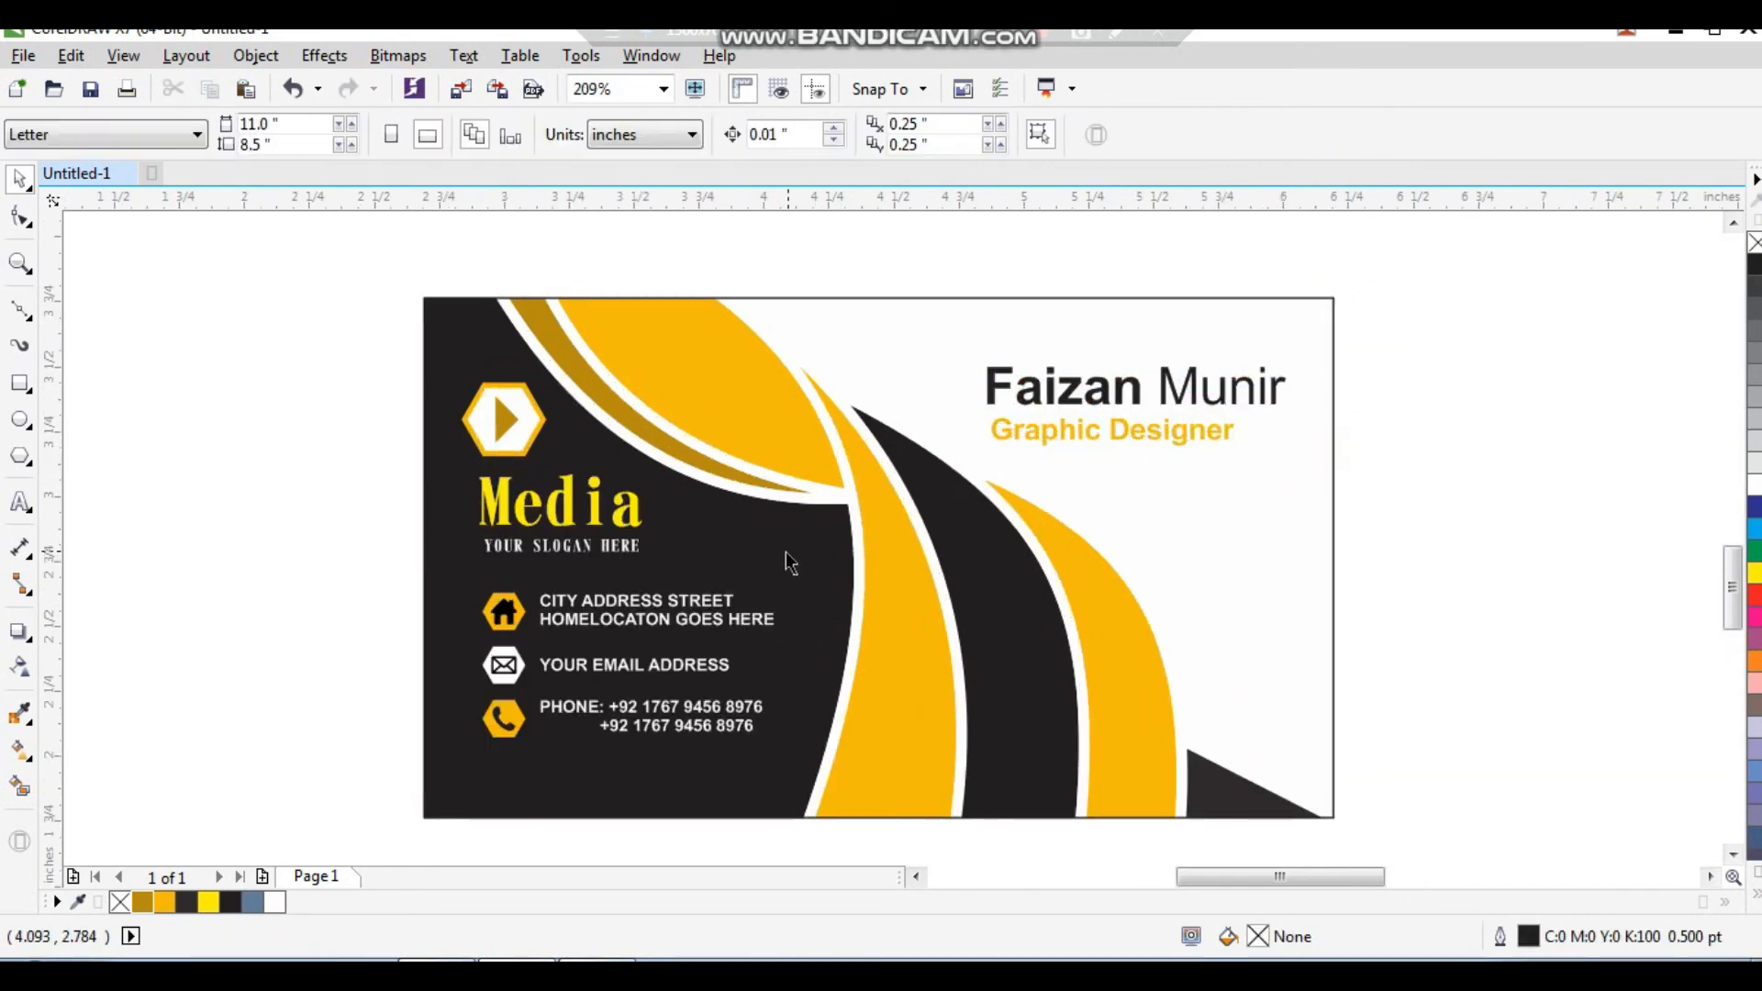
Step: Fill the "Media" text with amber and change its font to Clarendon Blk BT
left_click_drag(361, 266, 1299, 815)
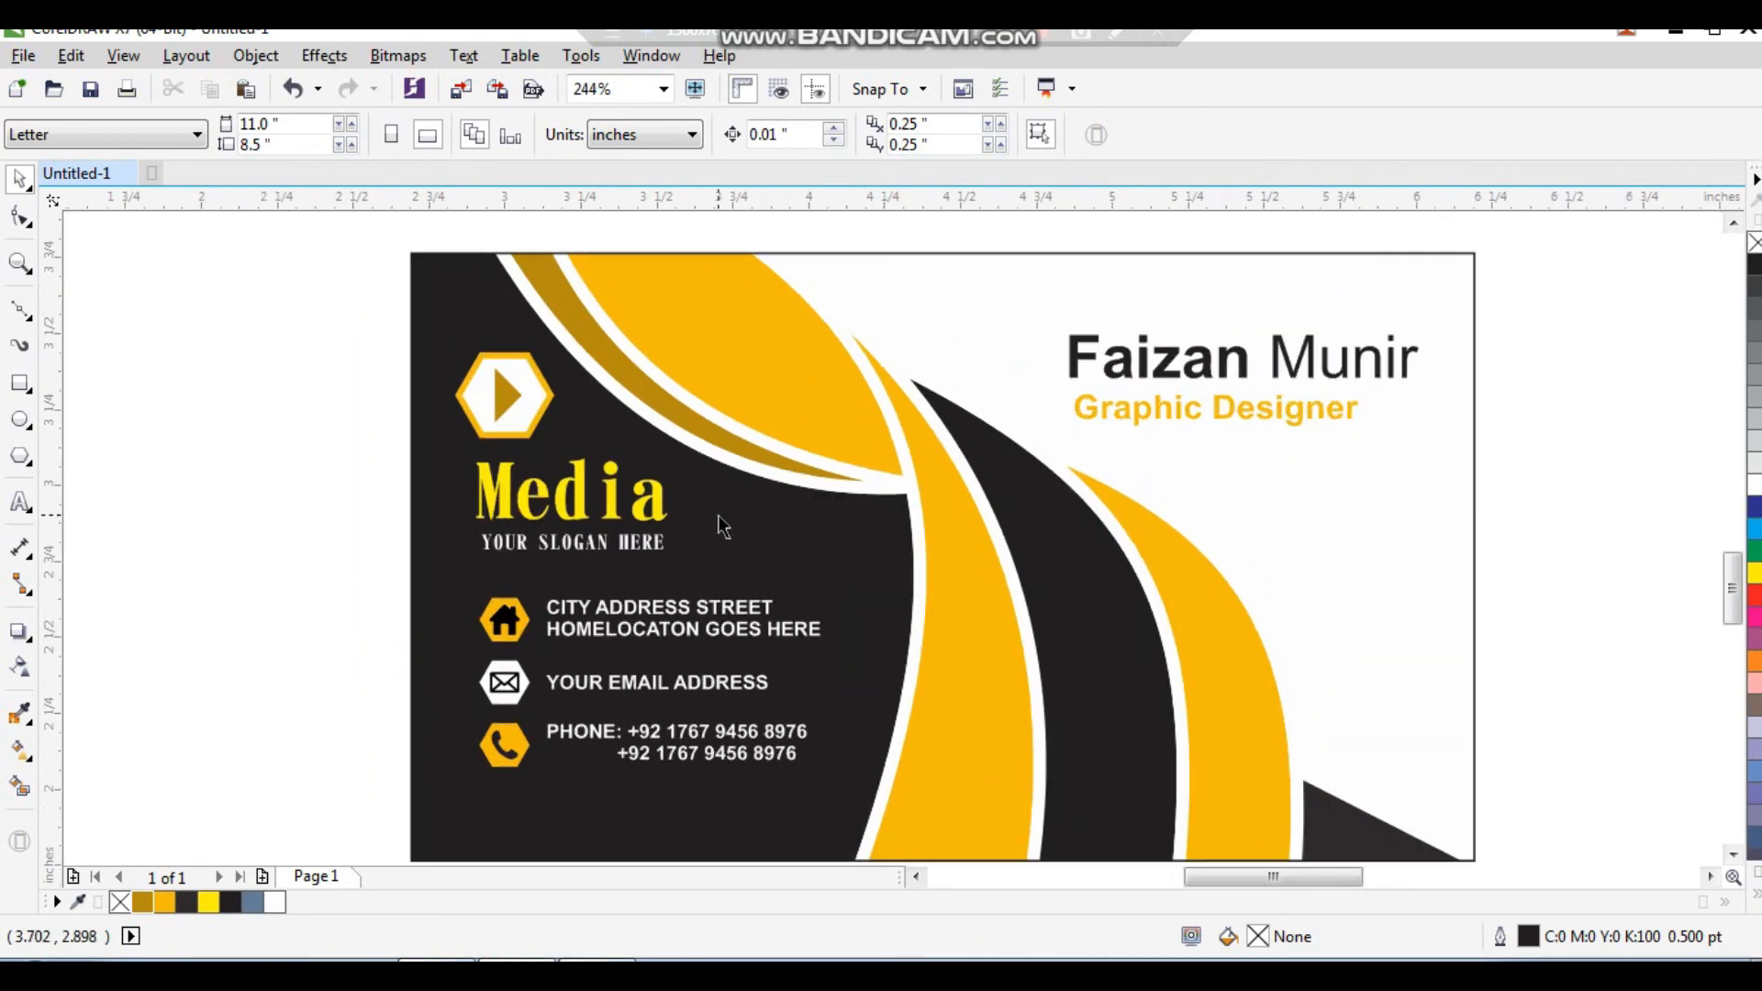
left_click(660, 510)
left_click(164, 903)
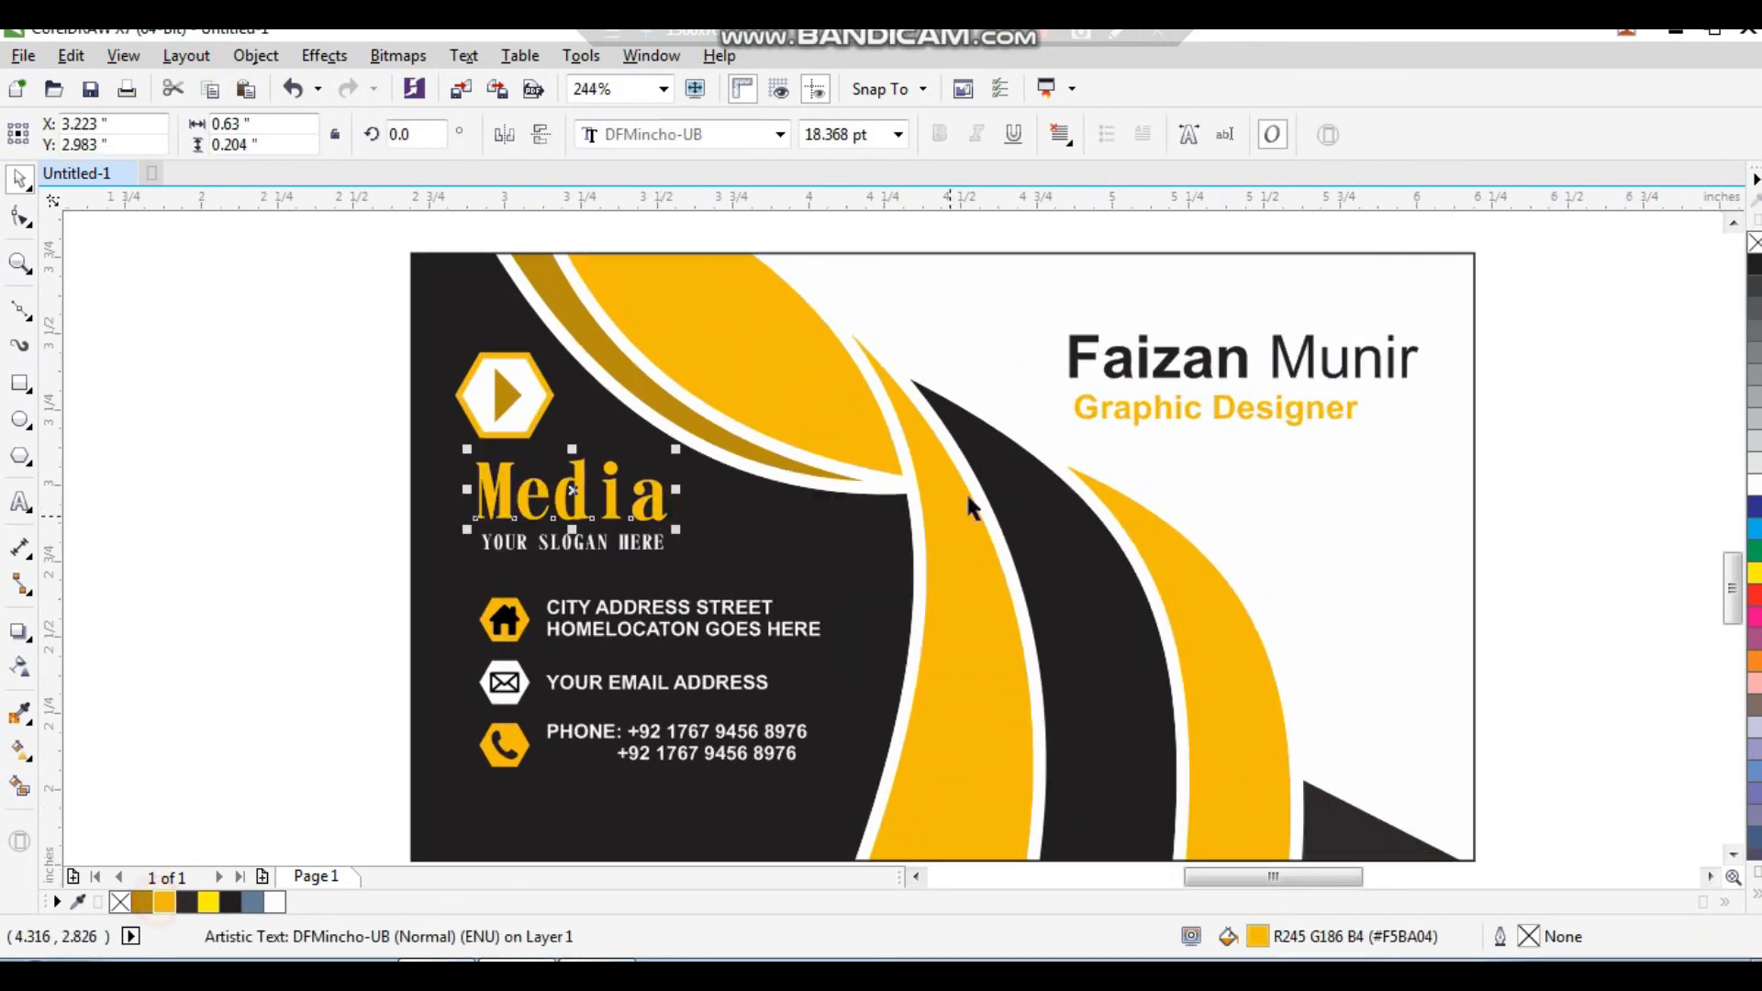
left_click(779, 134)
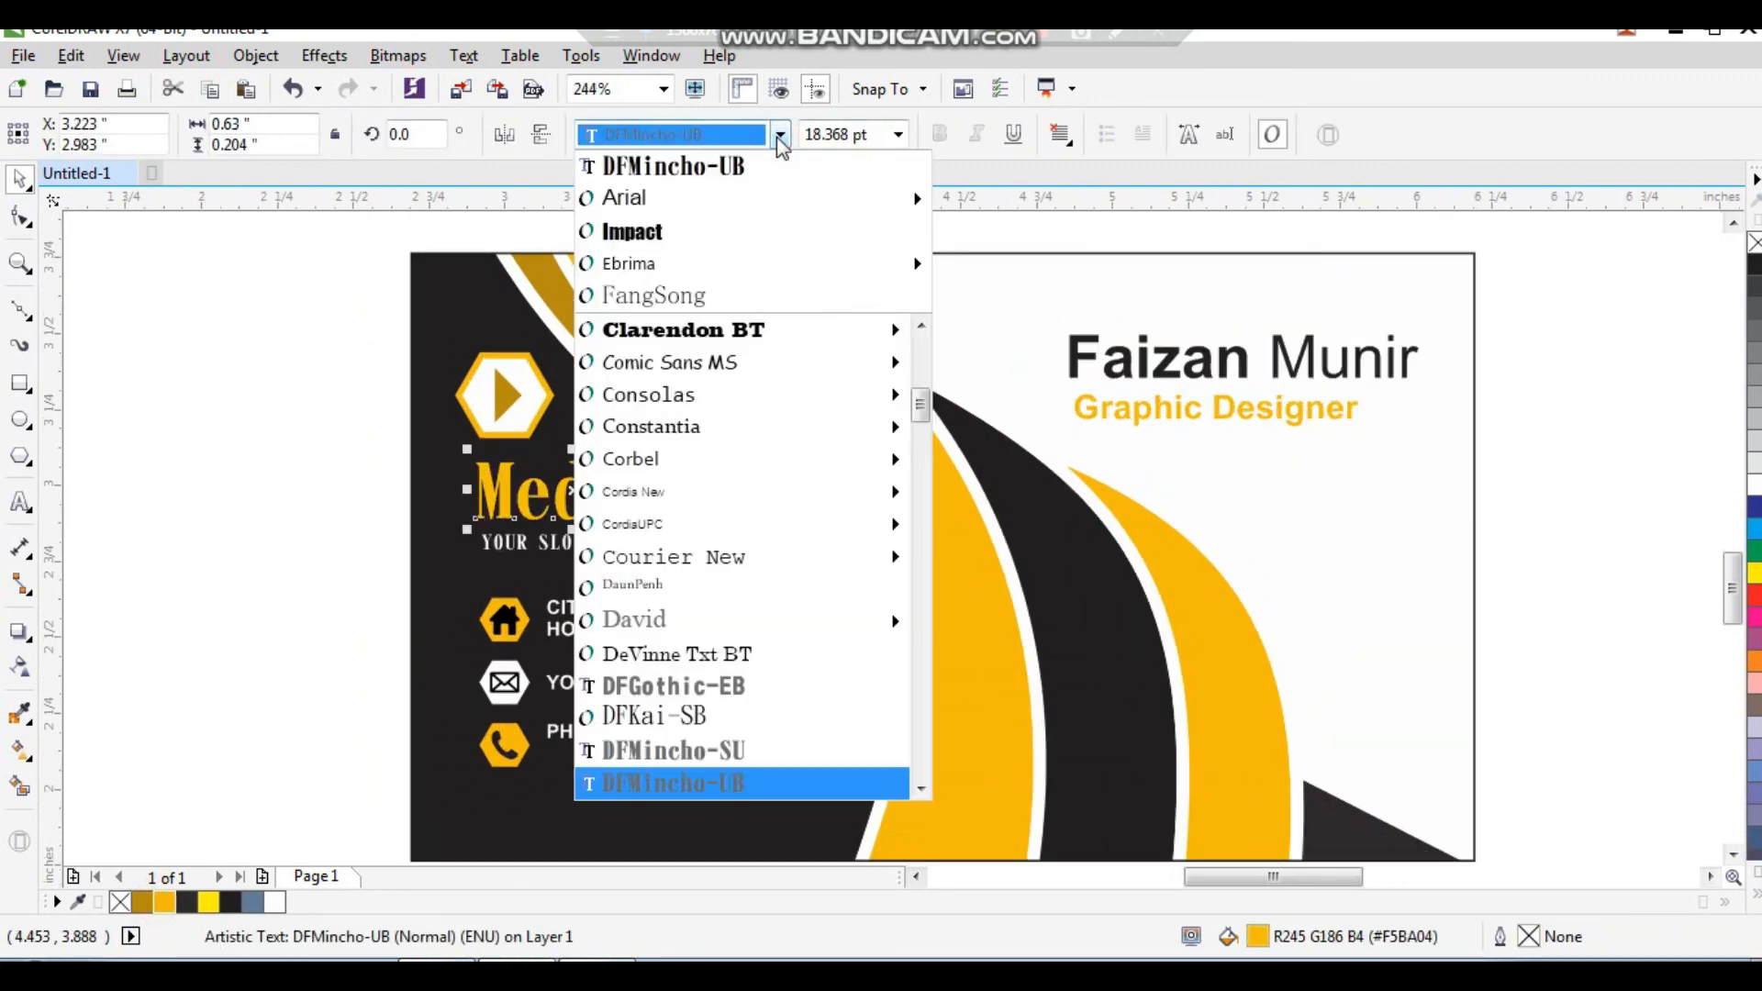
left_click(751, 336)
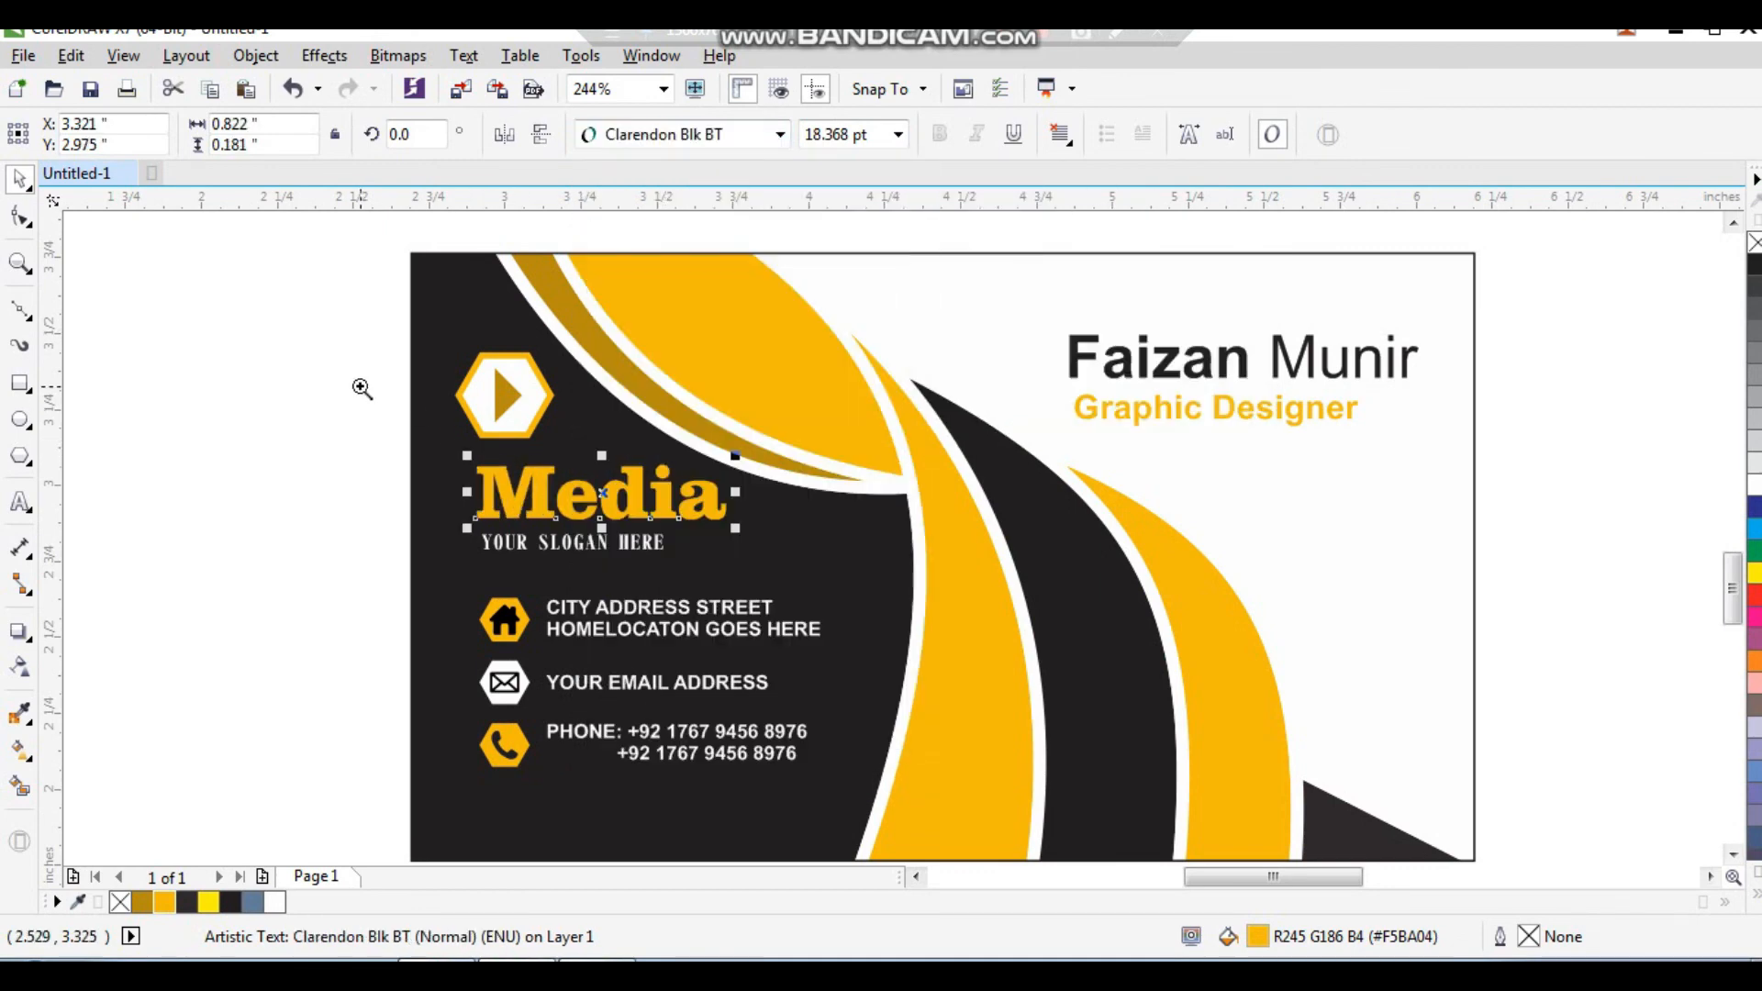
Step: Reduce the "Media" text to about 15.9 pt, keeping it directly above the slogan
left_click_drag(360, 387, 838, 663)
left_click(1003, 592)
left_click(1052, 516)
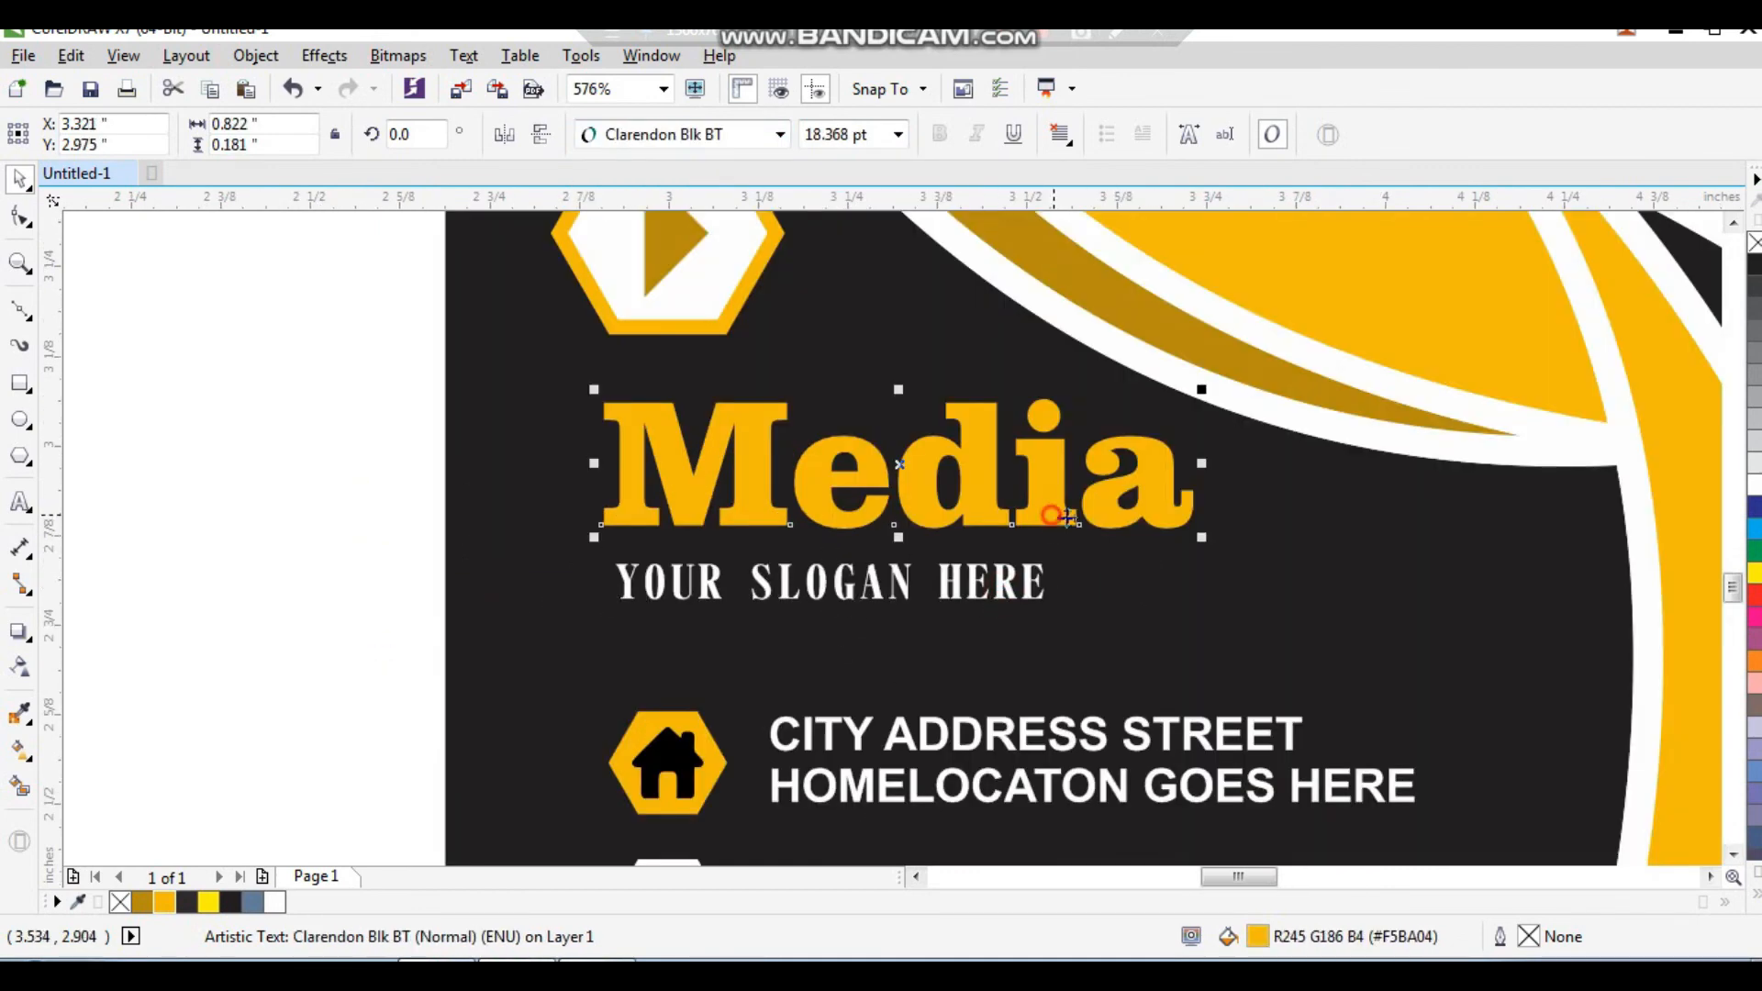
left_click_drag(1199, 536, 1108, 576)
key("F3")
key("F3")
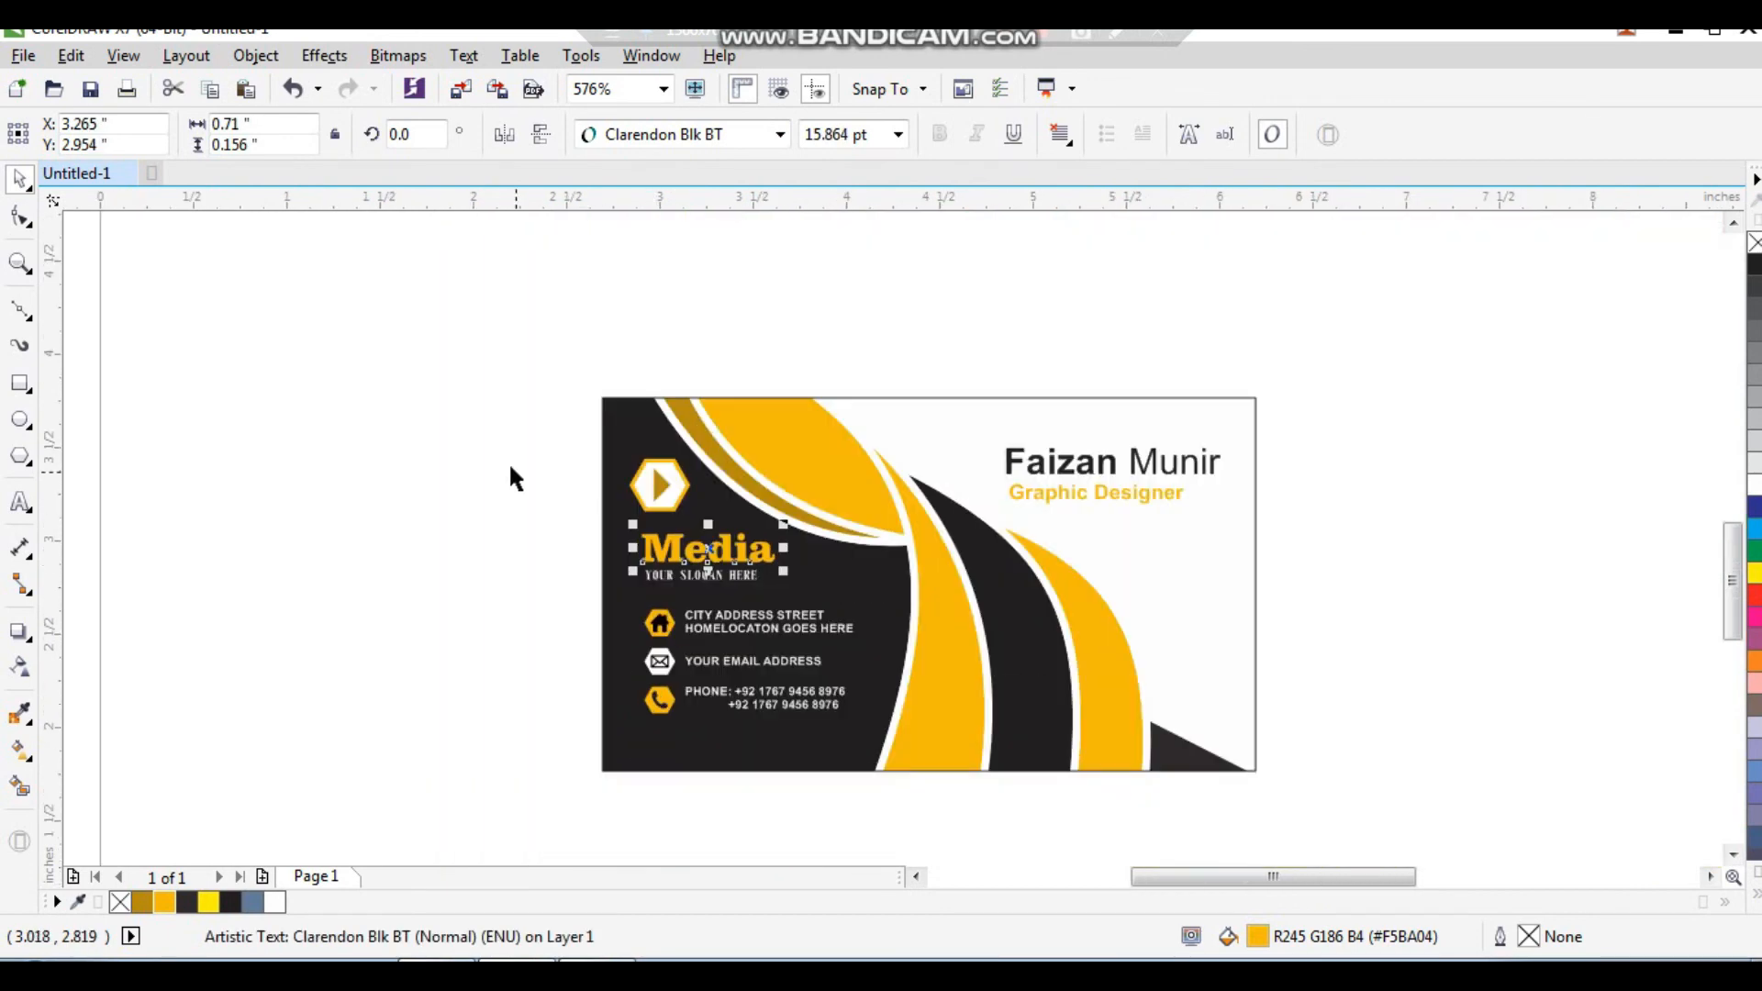
left_click(503, 461)
key("F2")
left_click_drag(553, 329, 1323, 824)
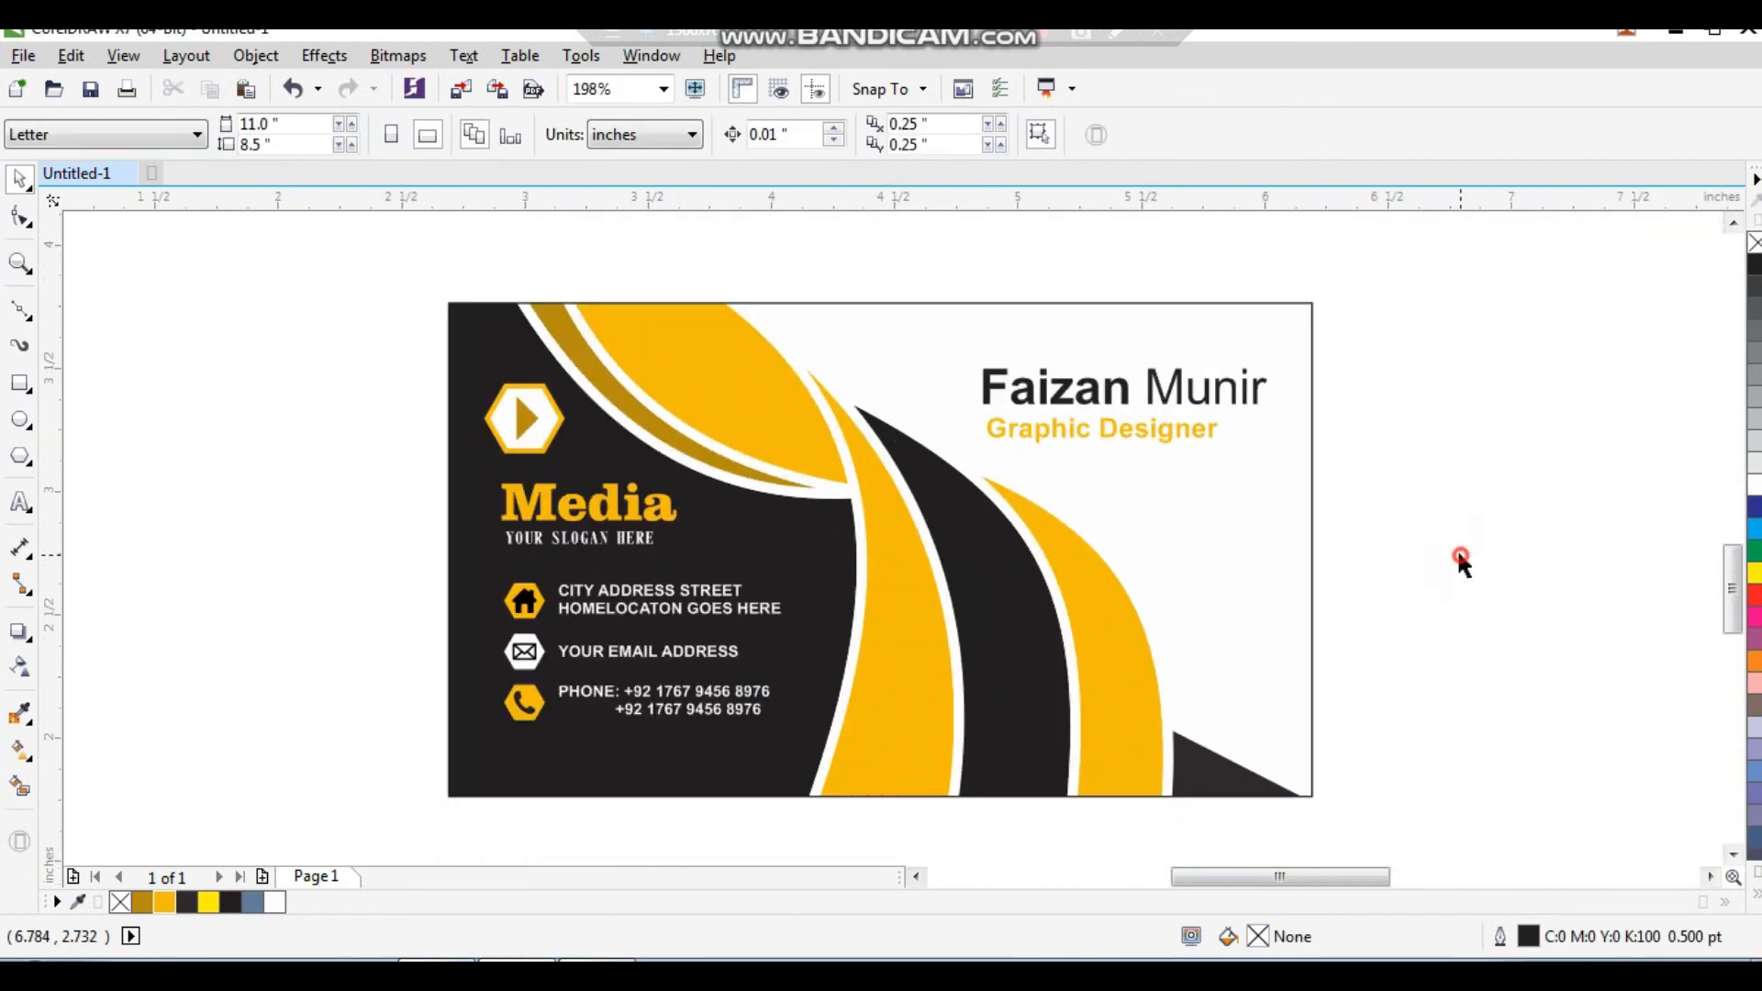
left_click_drag(1378, 258, 378, 796)
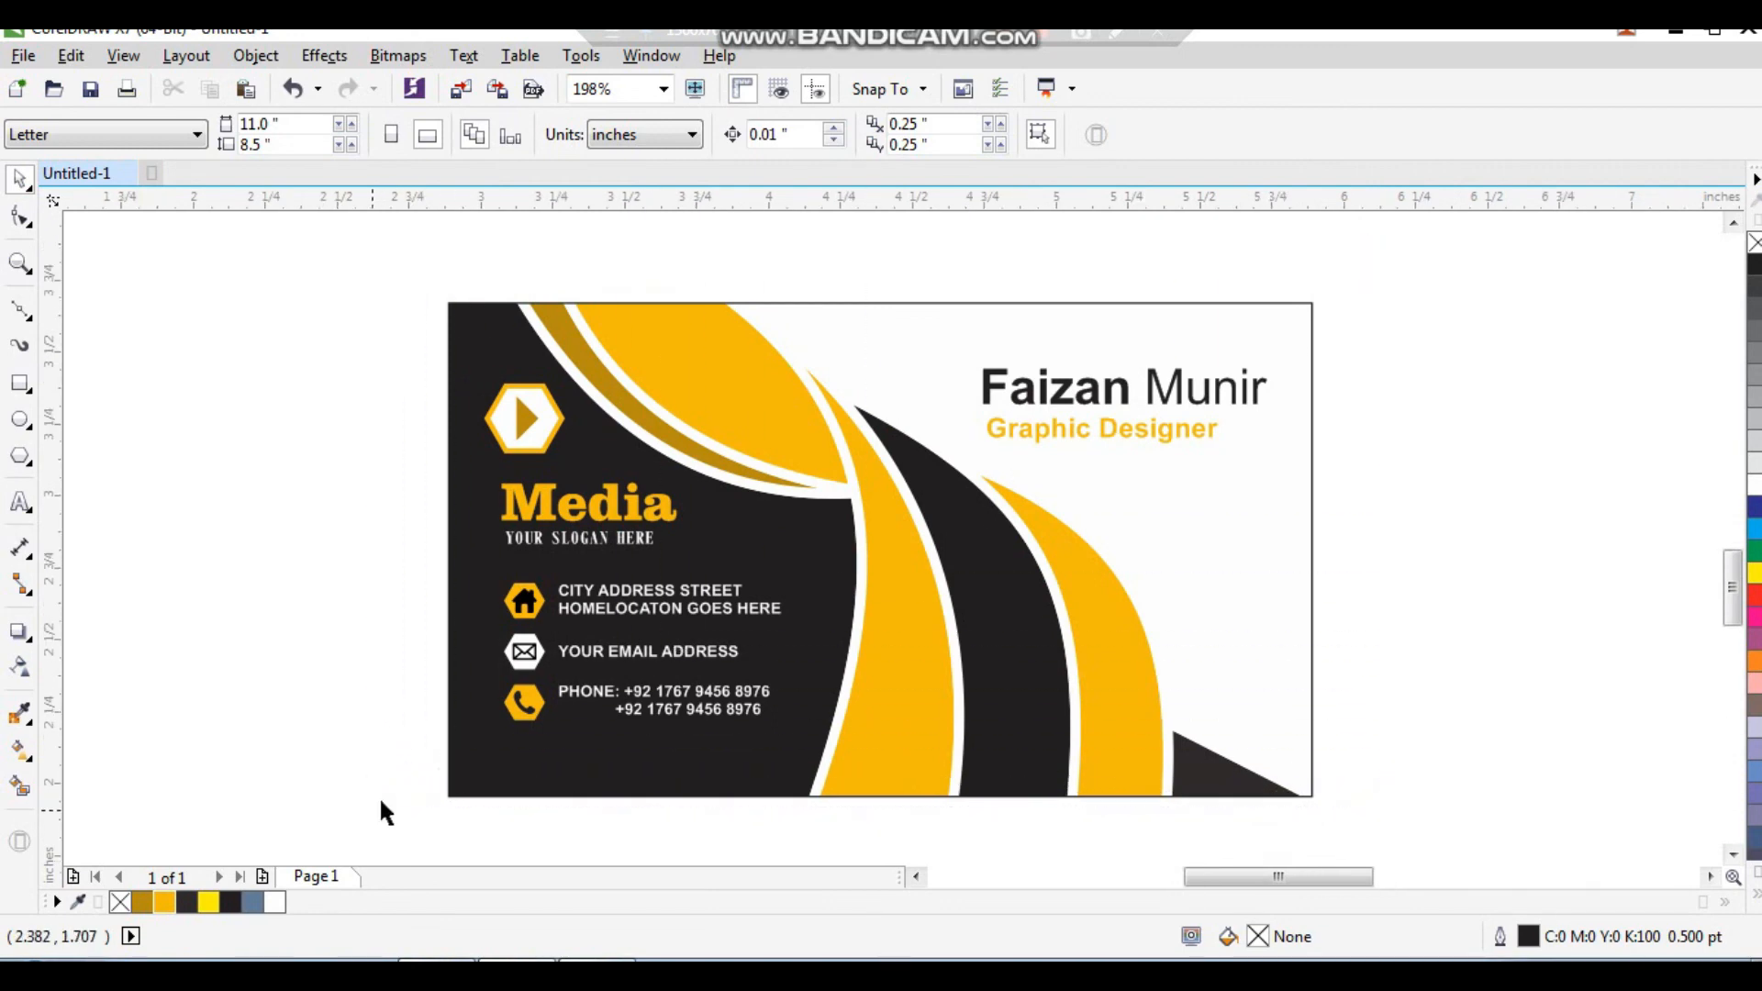